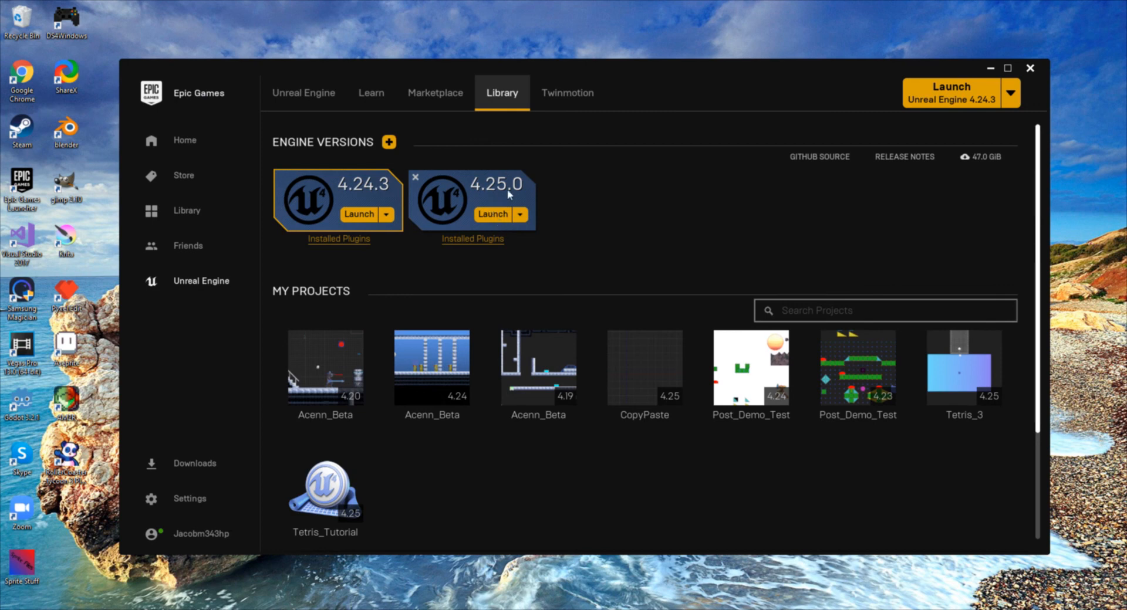
- Launch Unreal Engine 4.25.0 and begin a new project in the Games category from the Blank template
click(486, 213)
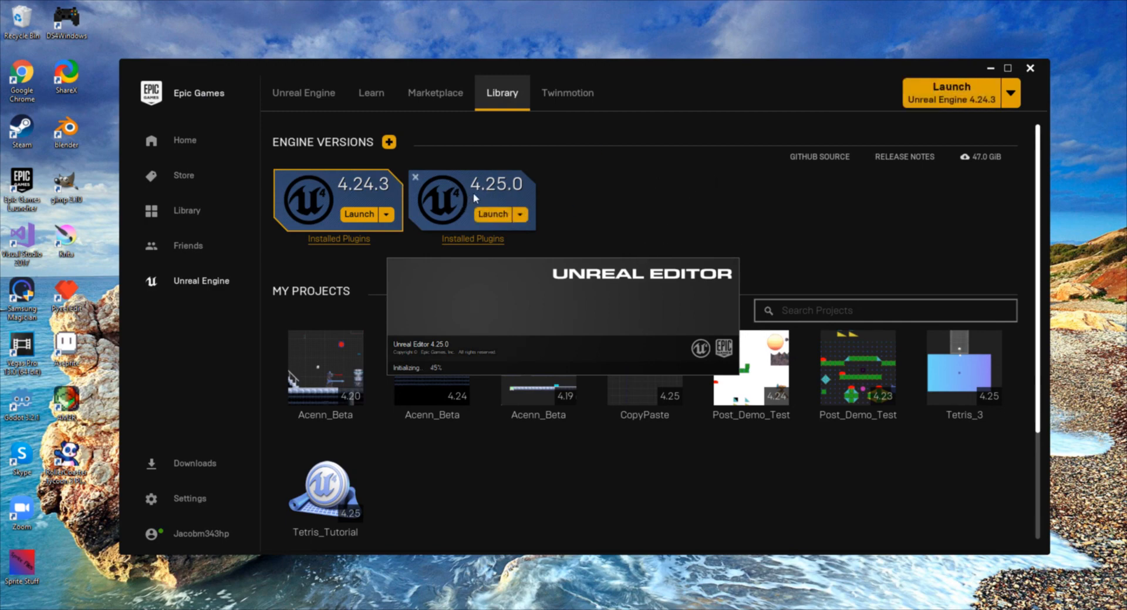
click(991, 68)
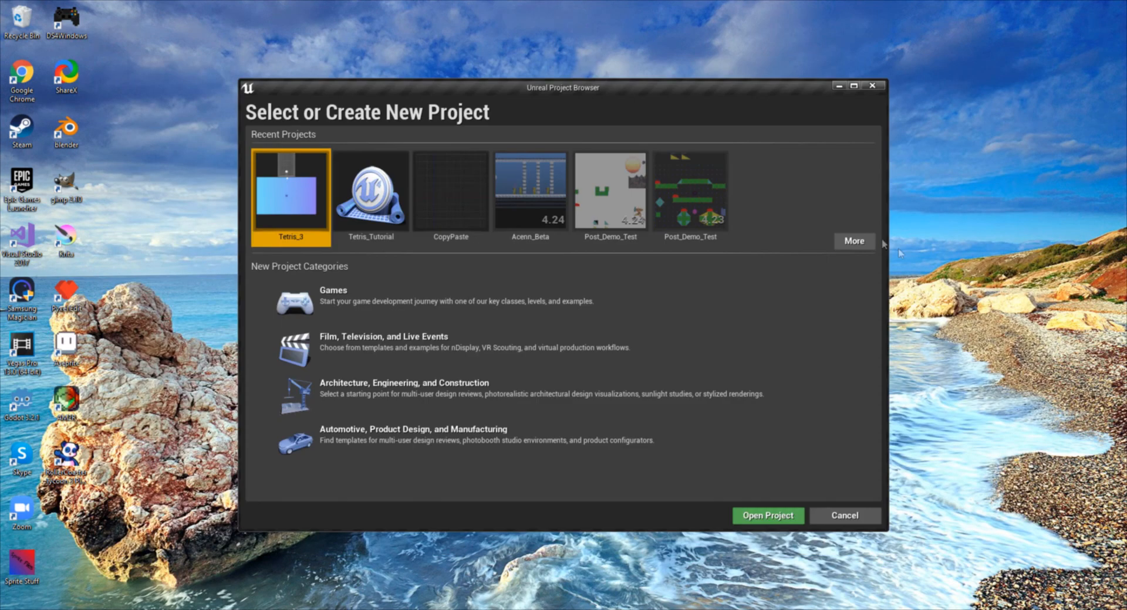
click(329, 294)
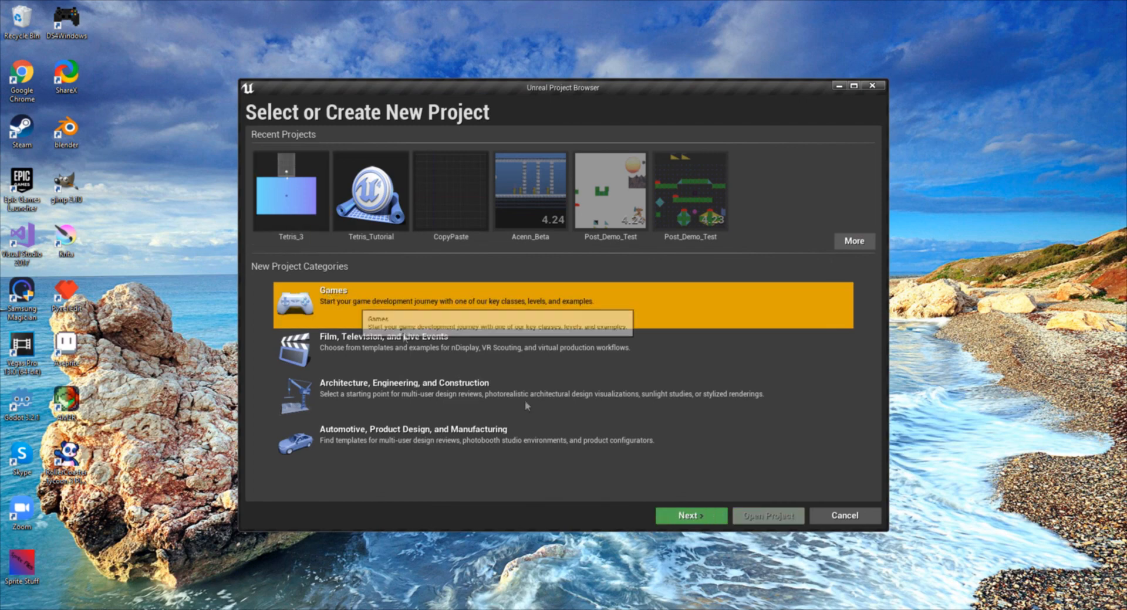
click(675, 516)
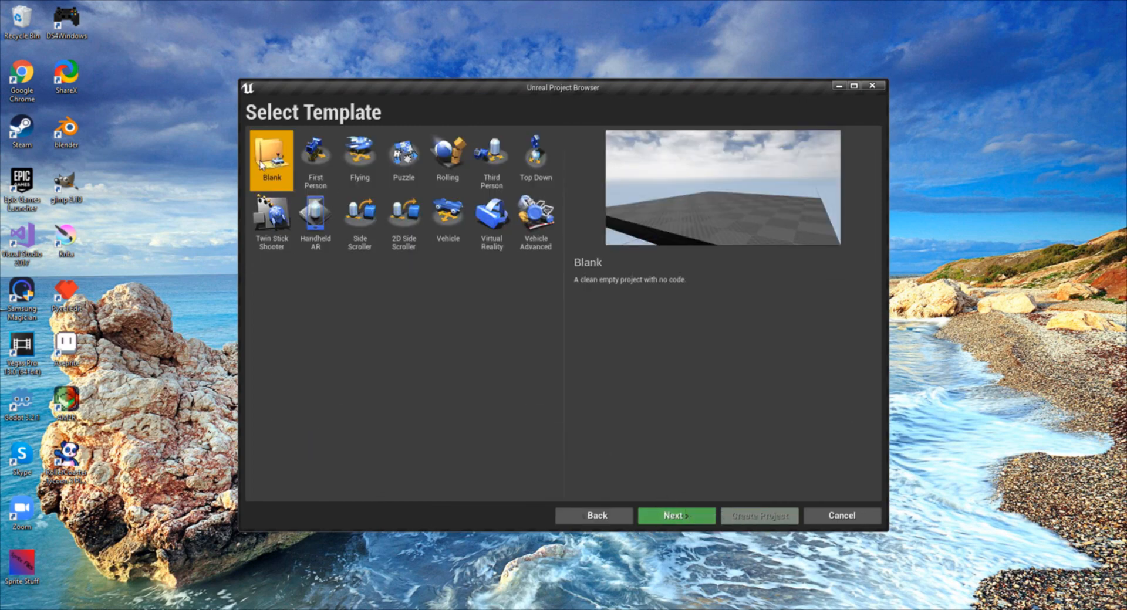
click(658, 517)
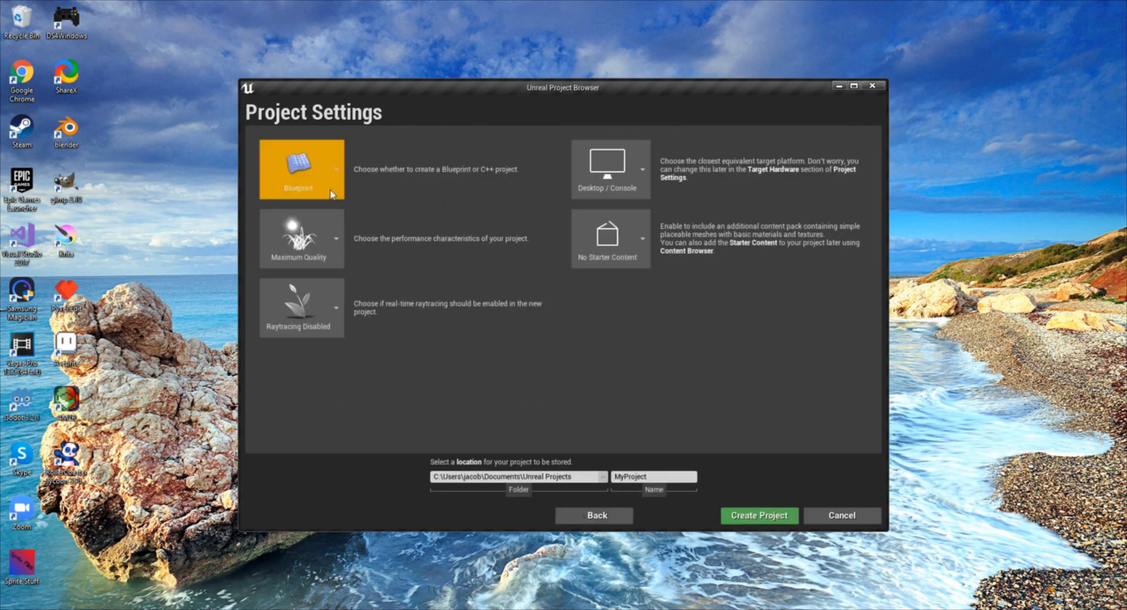
- Keep the new project as Blueprint and set its performance characteristics to Scalable 3D or 2D
click(313, 167)
click(326, 219)
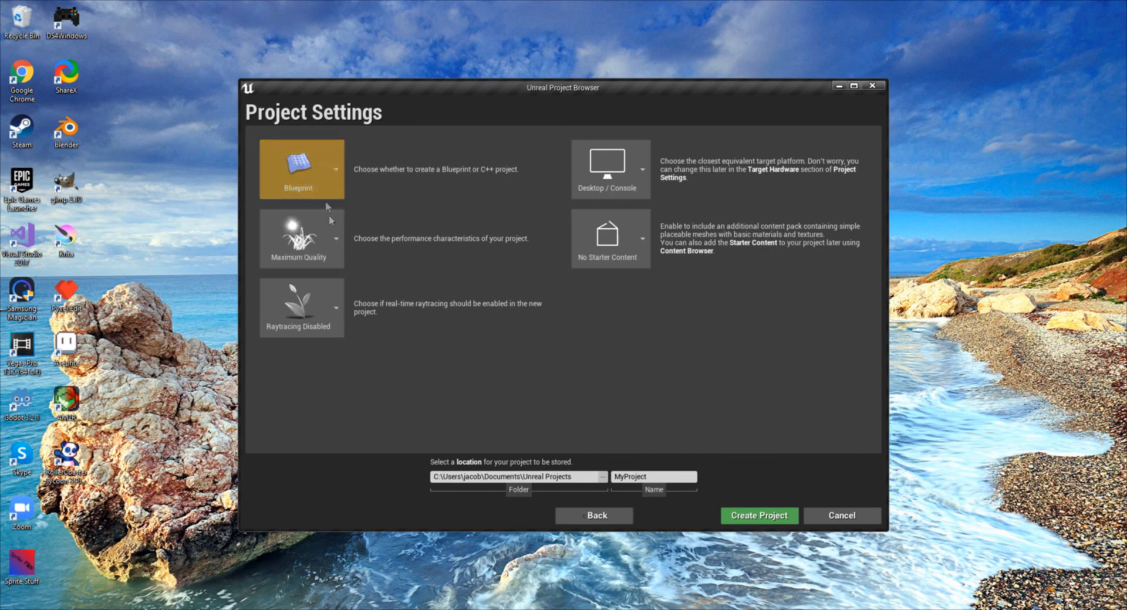
click(328, 247)
click(435, 275)
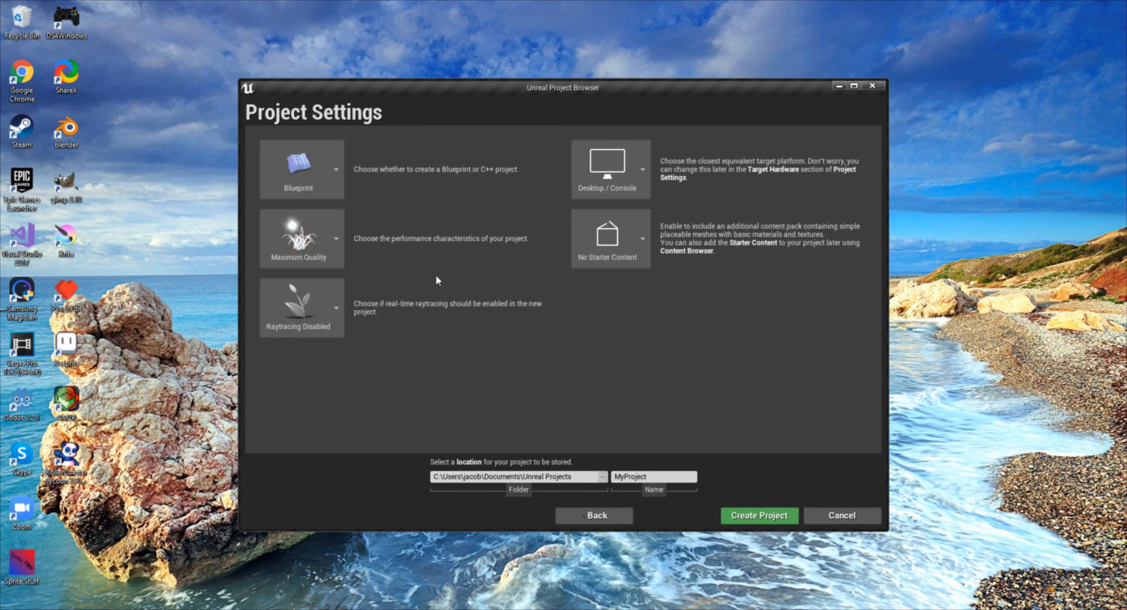
click(314, 249)
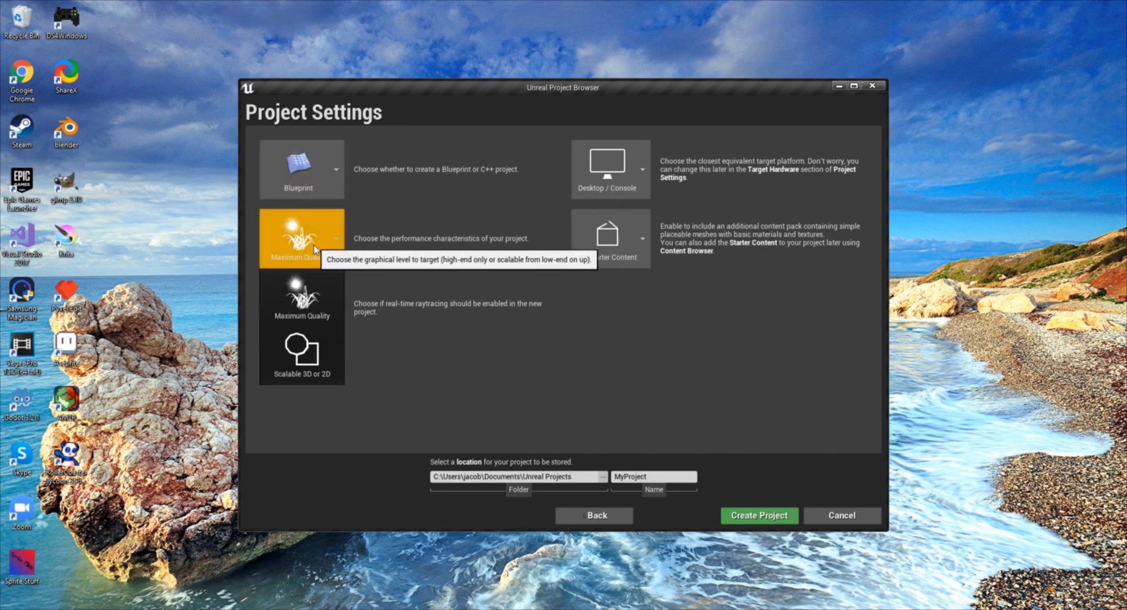
click(311, 377)
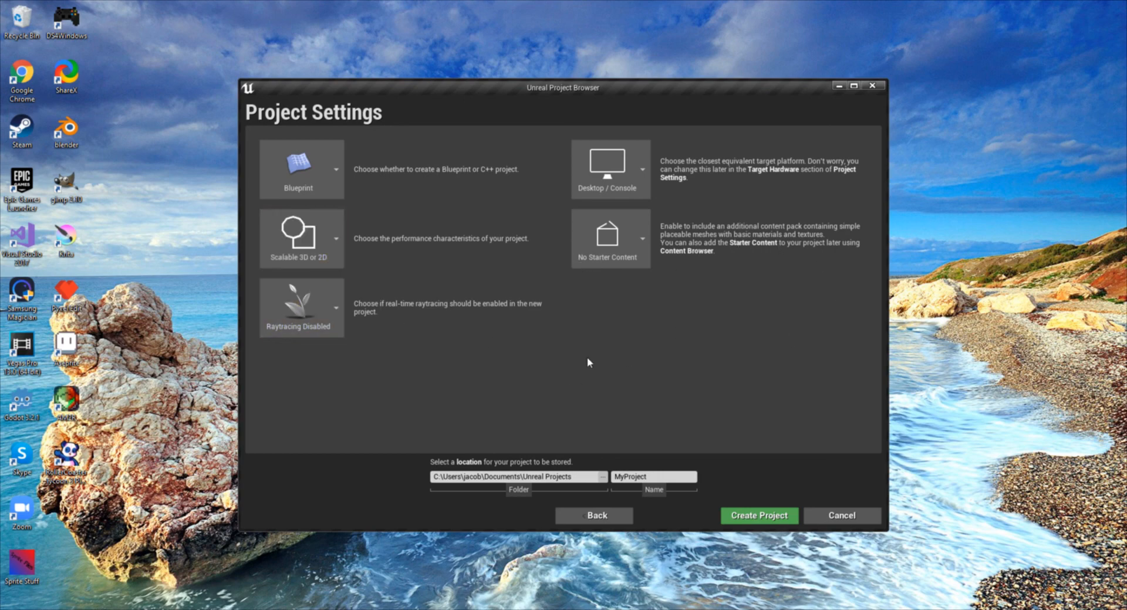
- Keep Desktop / Console and No Starter Content for the new project, and cancel its creation
click(616, 176)
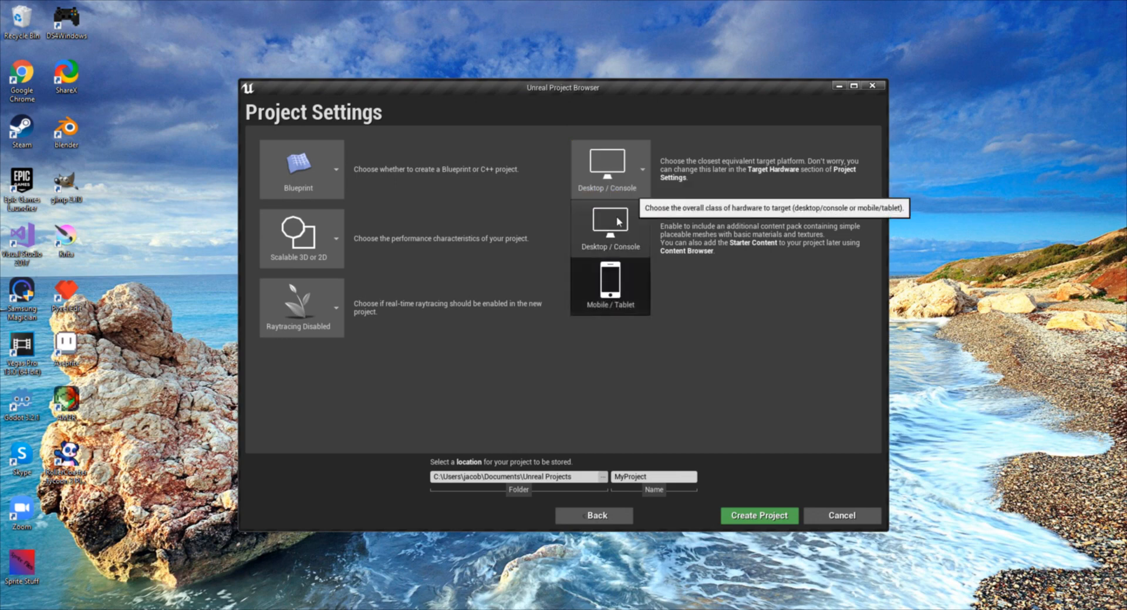
click(615, 223)
click(613, 236)
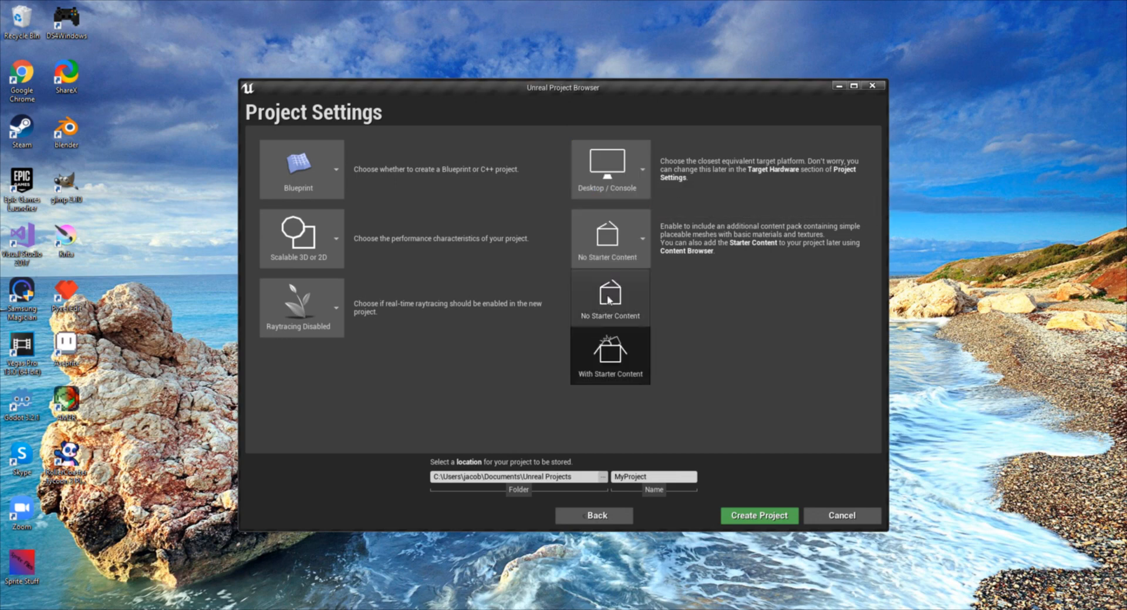
click(679, 281)
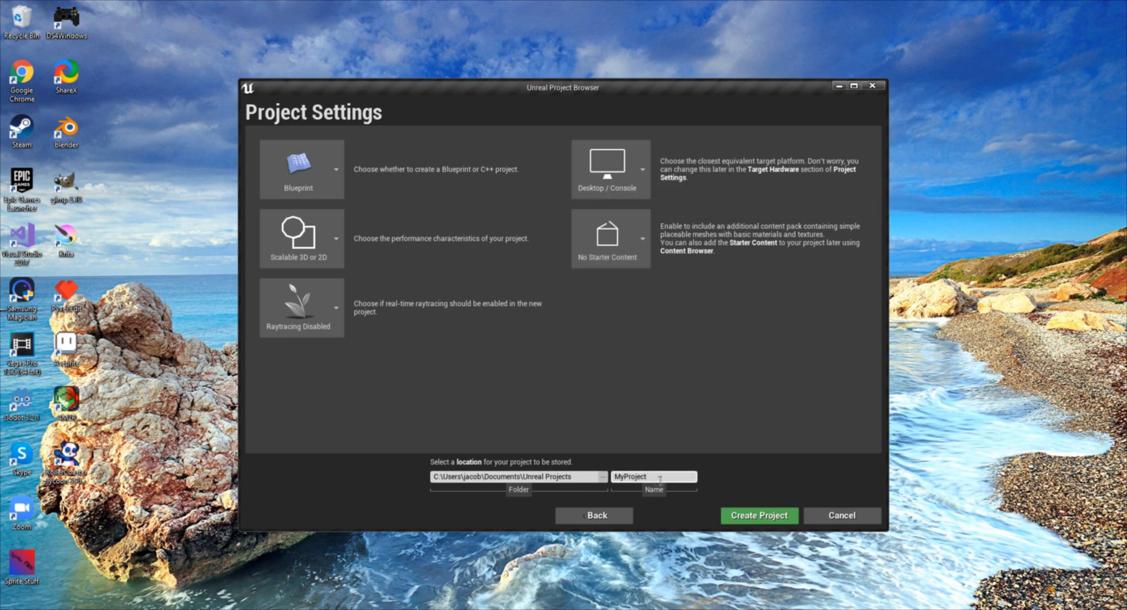
double_click(634, 474)
click(845, 515)
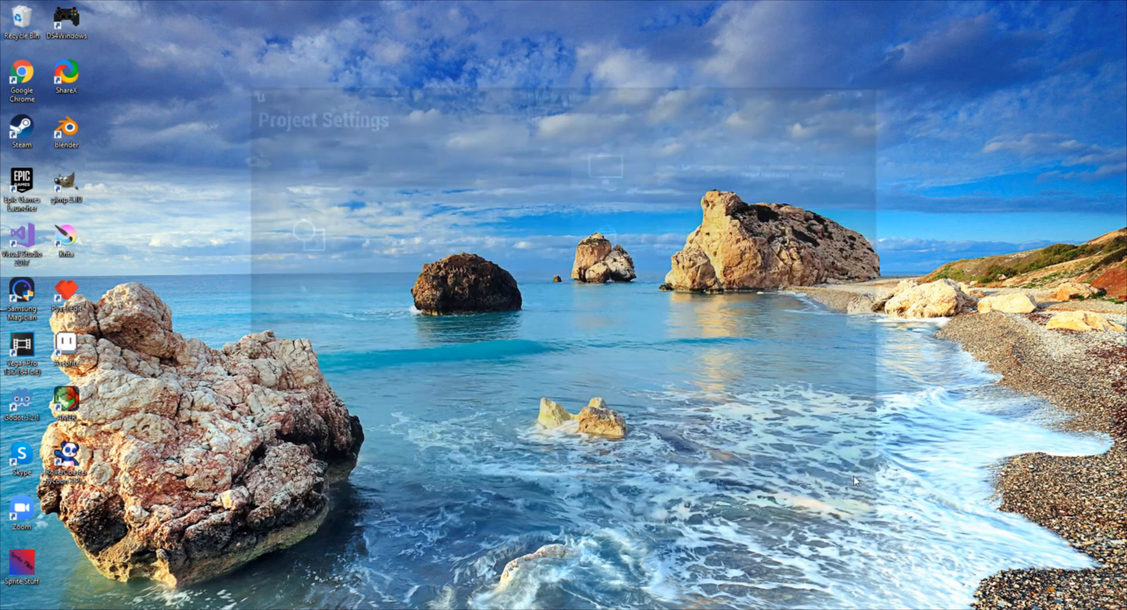
- Switch to the already open Tetris_Tutorial project in Unreal Editor, keeping the folder tree shown
mouse_move(448, 609)
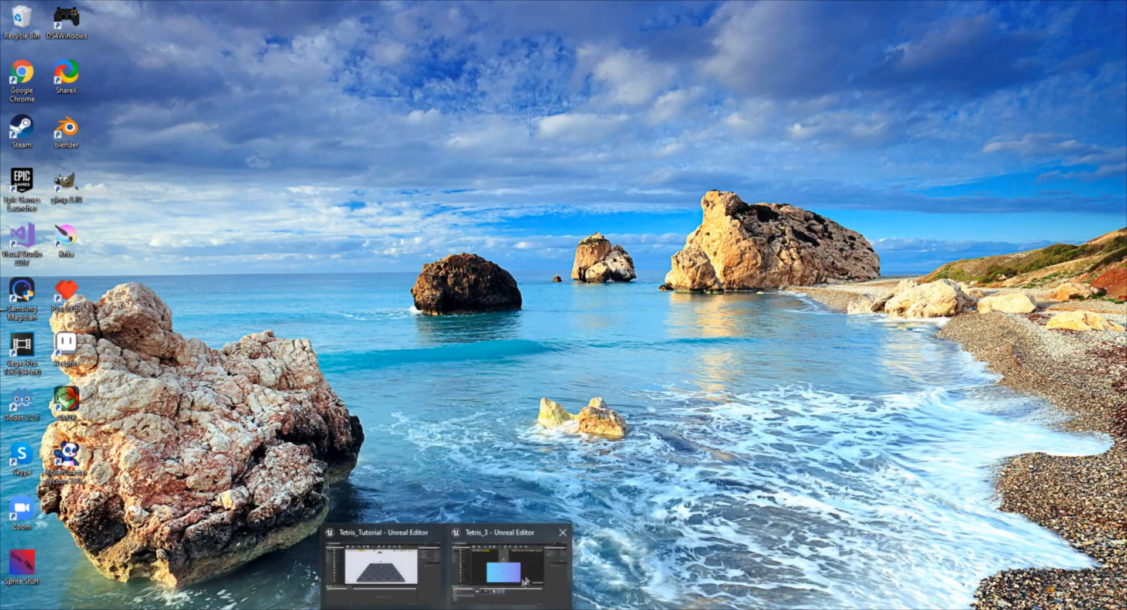
click(385, 574)
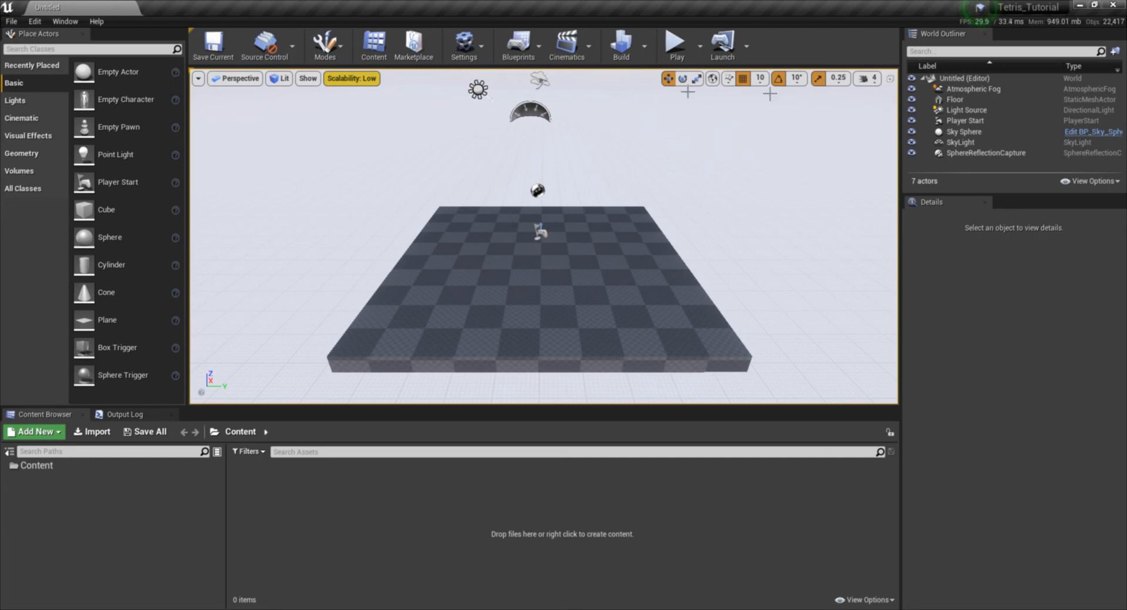
click(9, 453)
click(8, 453)
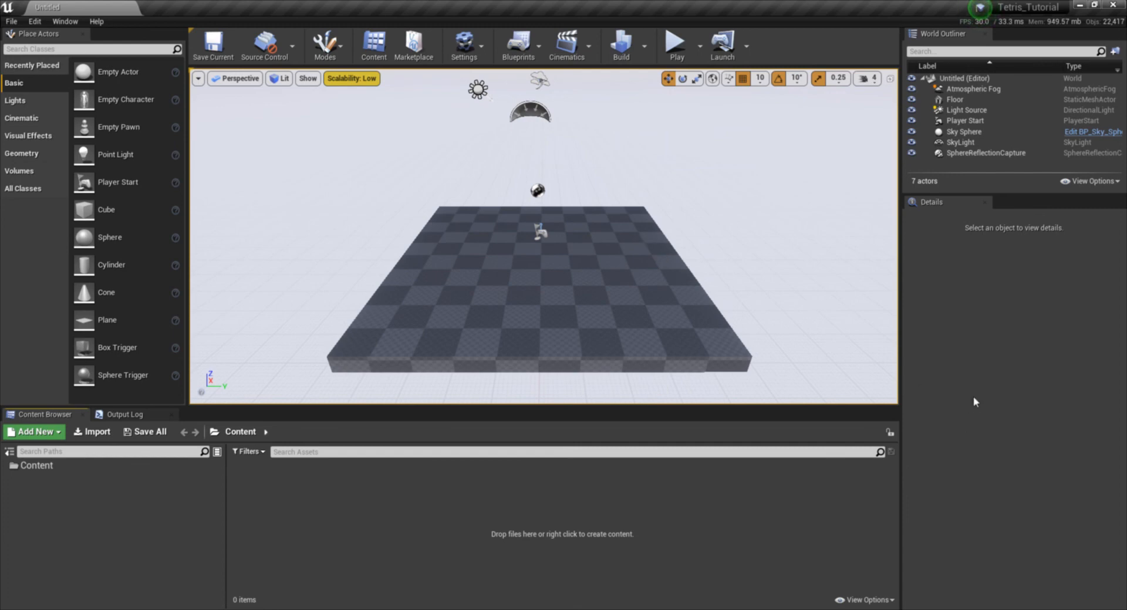
- Search the console commands for t.max and close the console without running a command
key(grave)
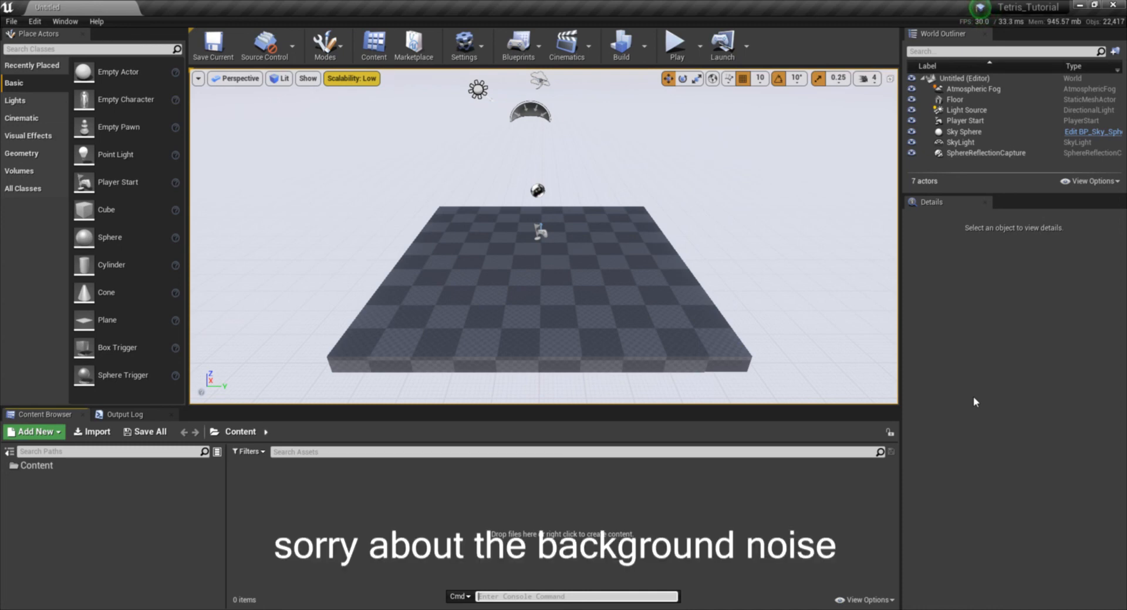
text(max)
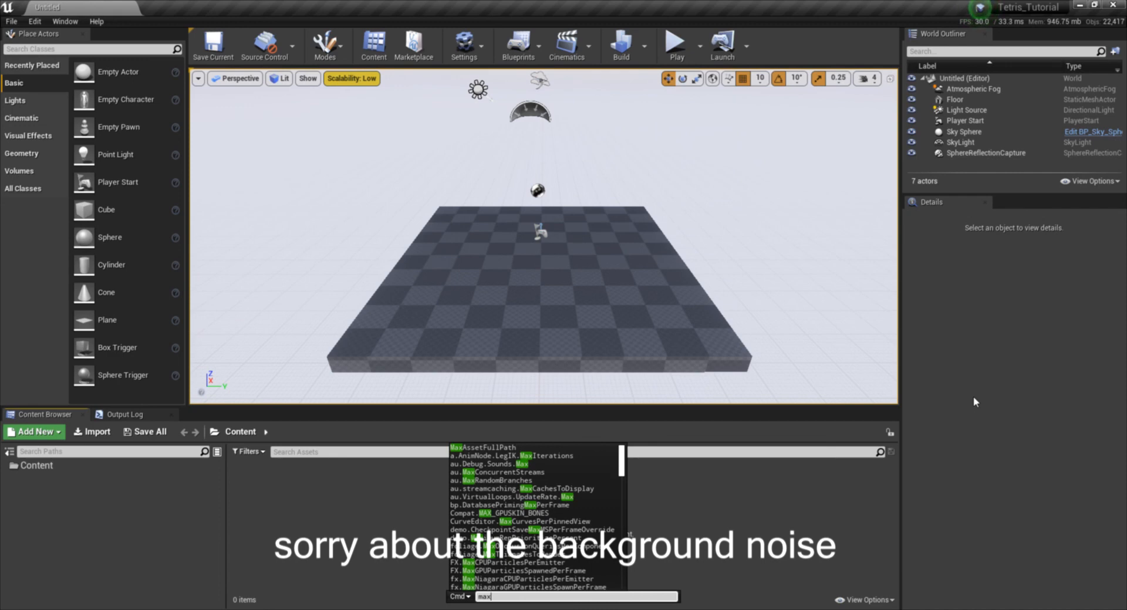
text( fa)
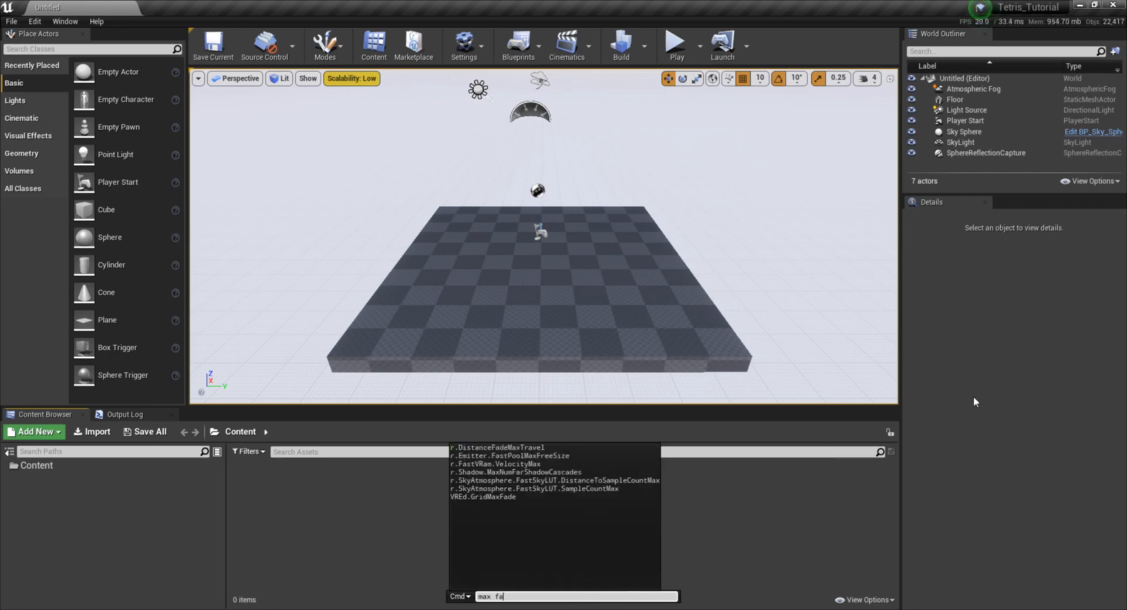
key(BackSpace)
key(BackSpace)
key(BackSpace)
key(BackSpace)
key(BackSpace)
key(BackSpace)
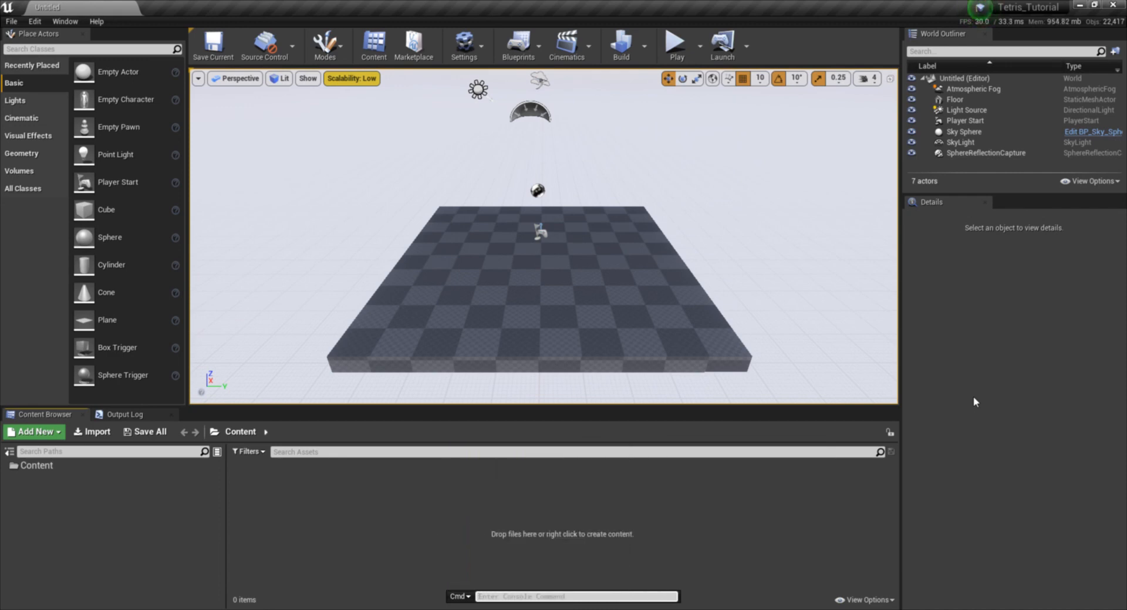
text(t.mac)
key(BackSpace)
text(x)
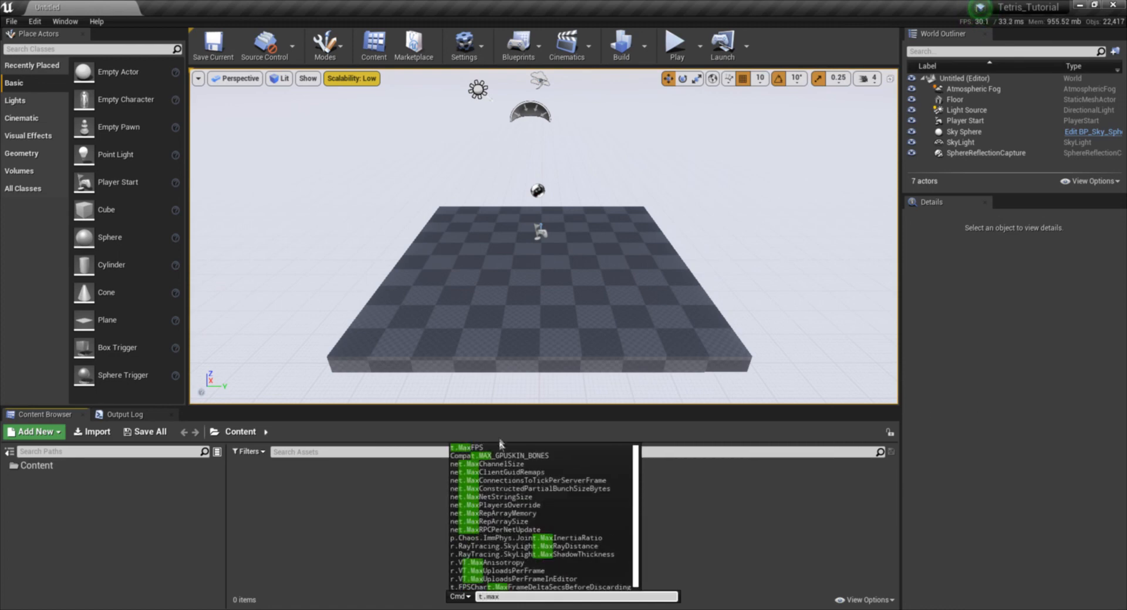
click(797, 556)
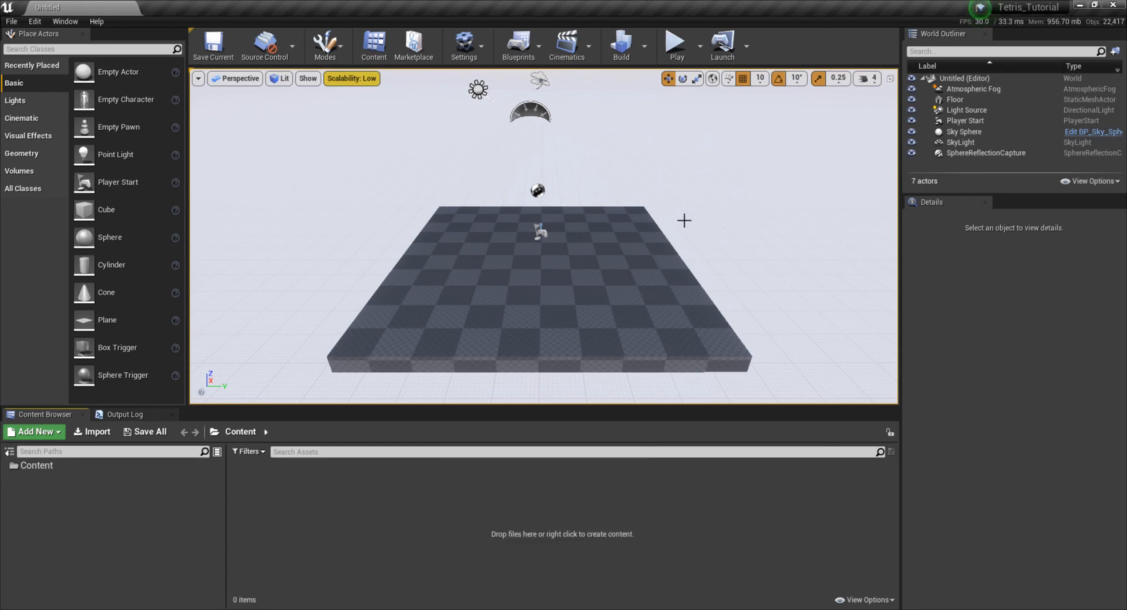
- Create a new folder named Maps inside the Content folder
click(57, 466)
right_click(60, 472)
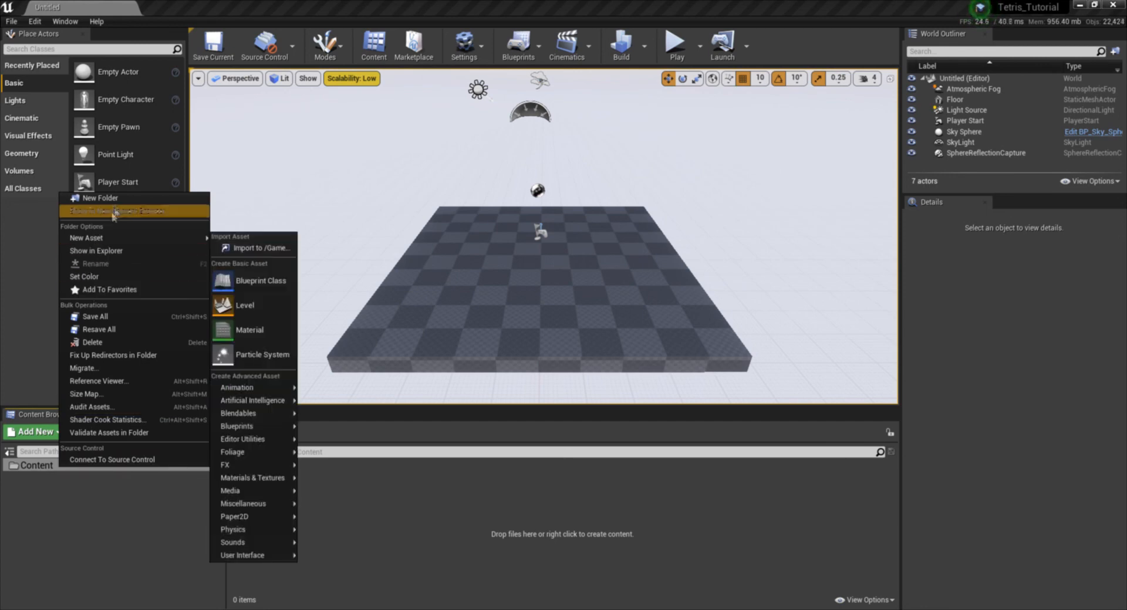
click(199, 198)
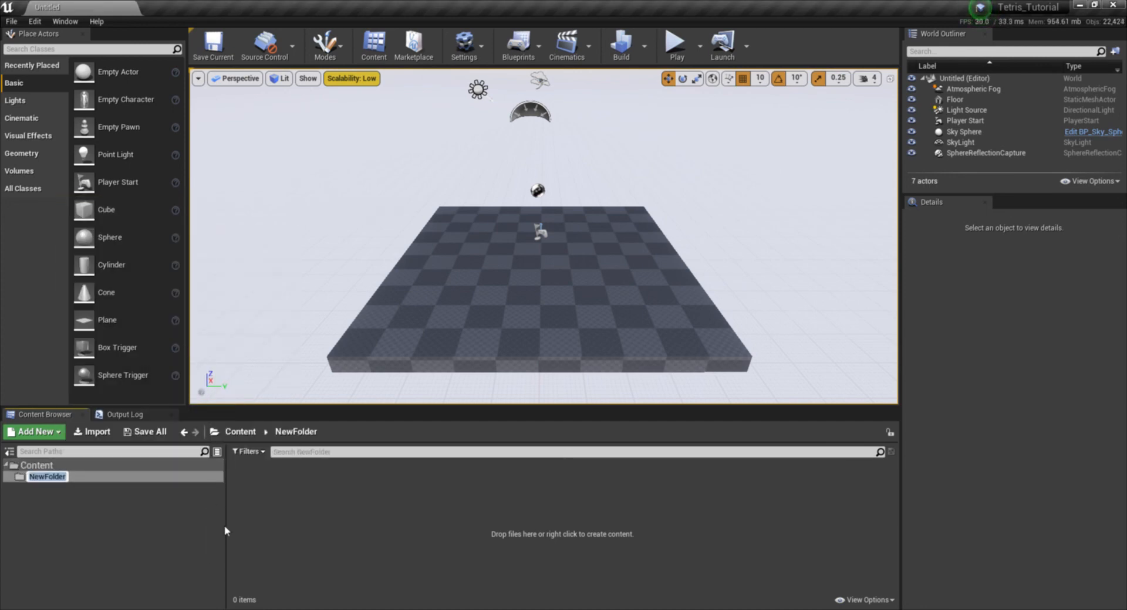
text(Maps)
key(Return)
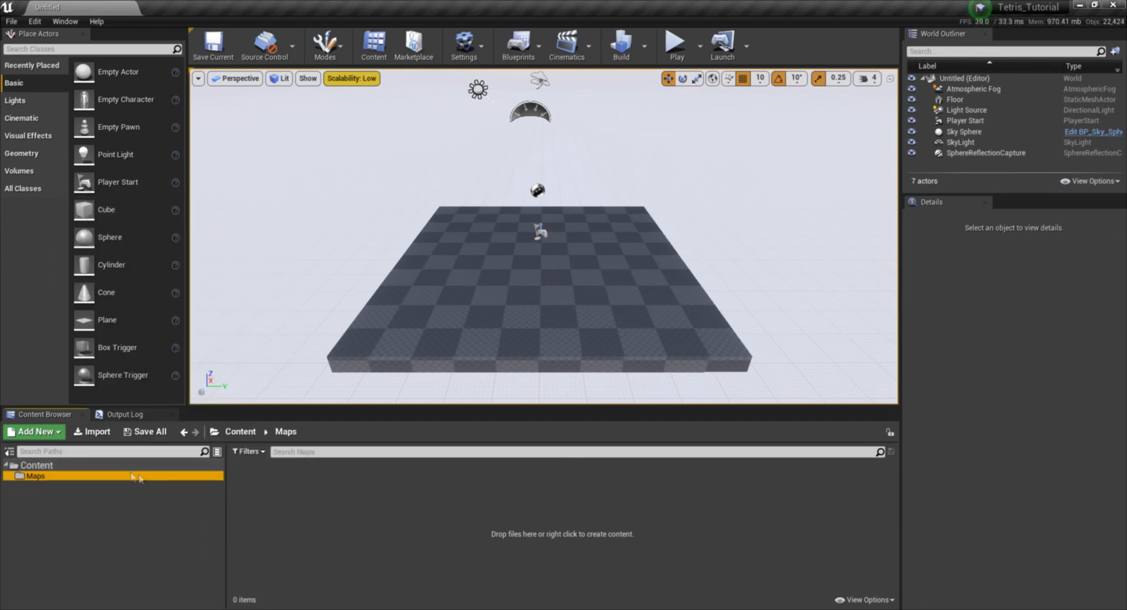
- Create a new level named Tetris_Level in the Maps folder
click(111, 466)
click(111, 476)
right_click(278, 501)
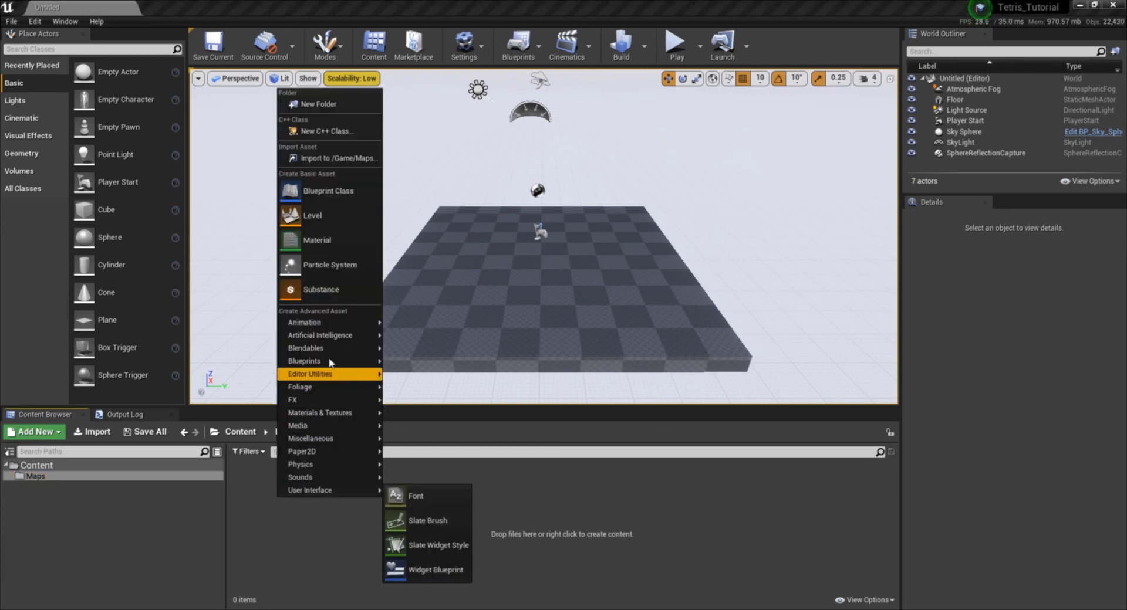
click(317, 215)
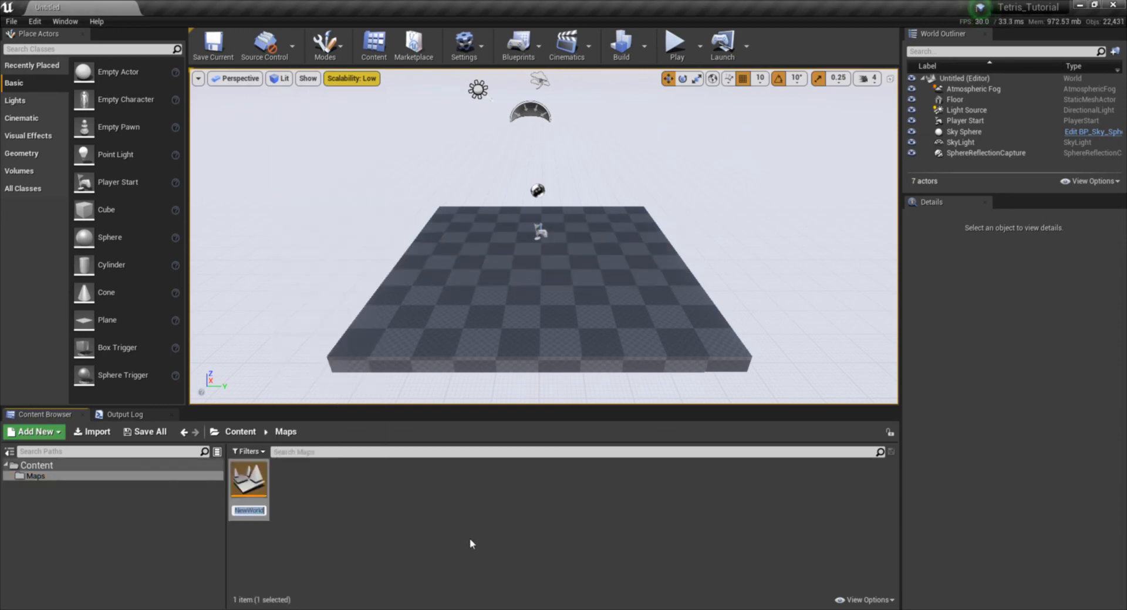
text(Te)
key(Return)
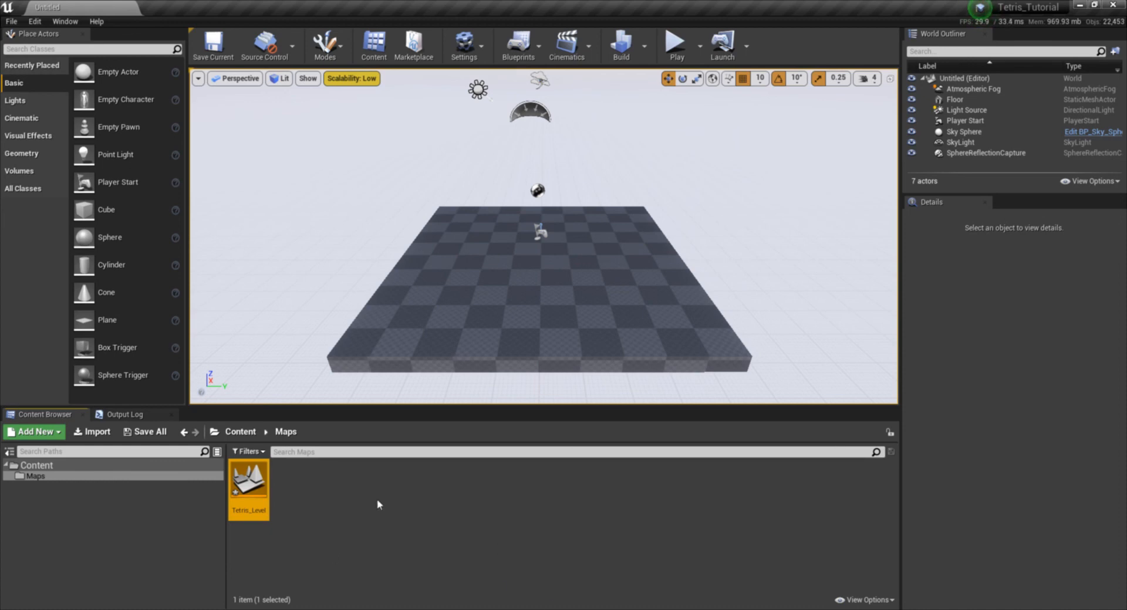
- Open Tetris_Level for editing and decline saving the pending content
click(459, 547)
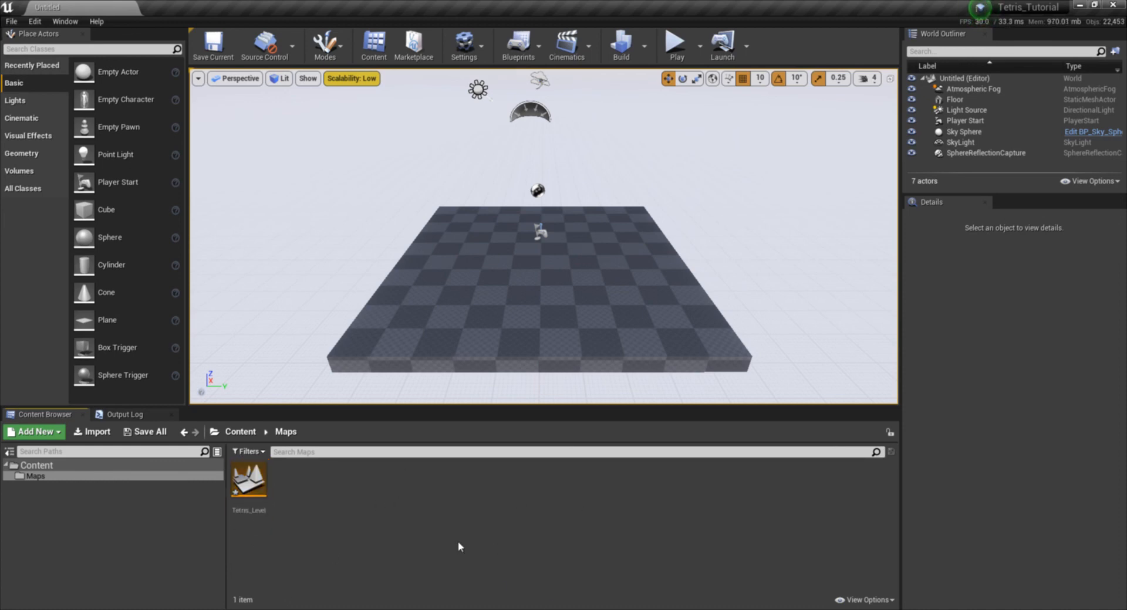
double_click(249, 481)
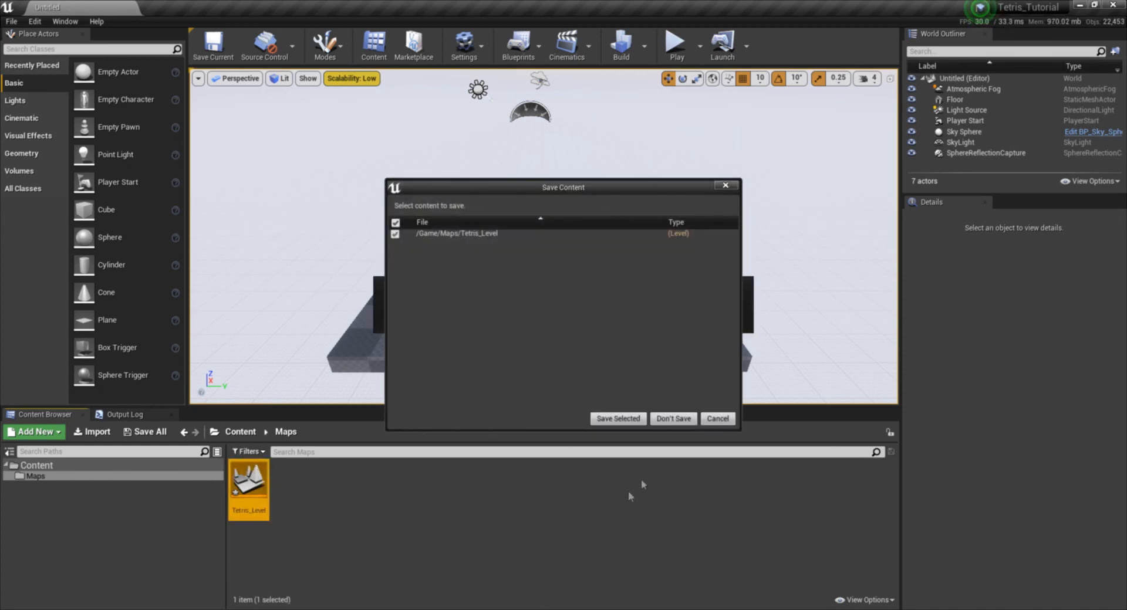
click(672, 419)
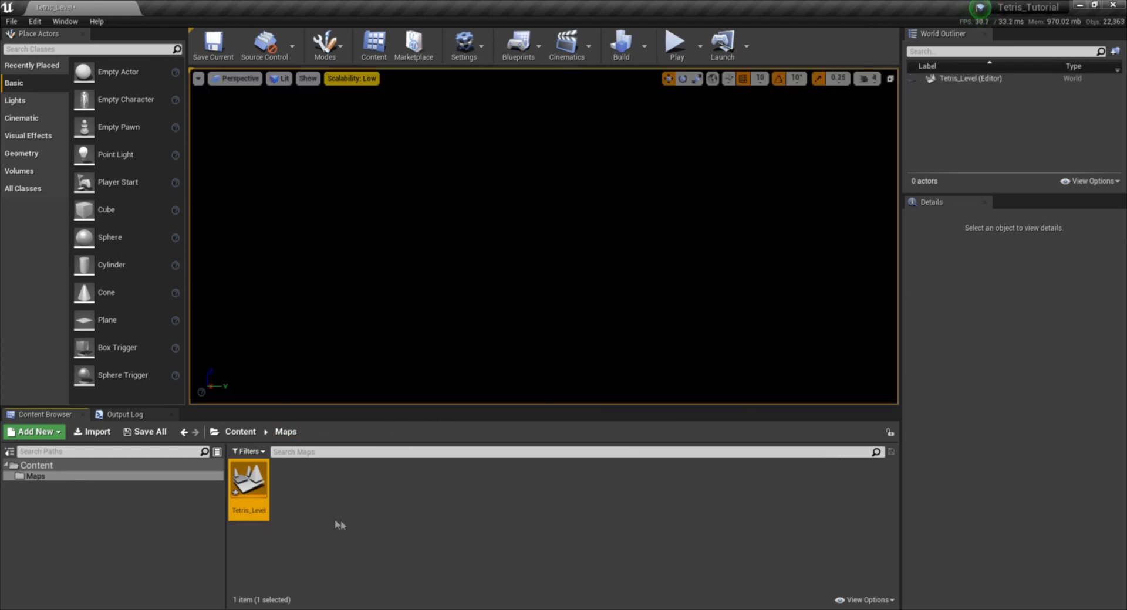
- Set both the Editor Startup Map and the Game Default Map to Tetris_Level in the project's Maps & Modes settings
click(12, 21)
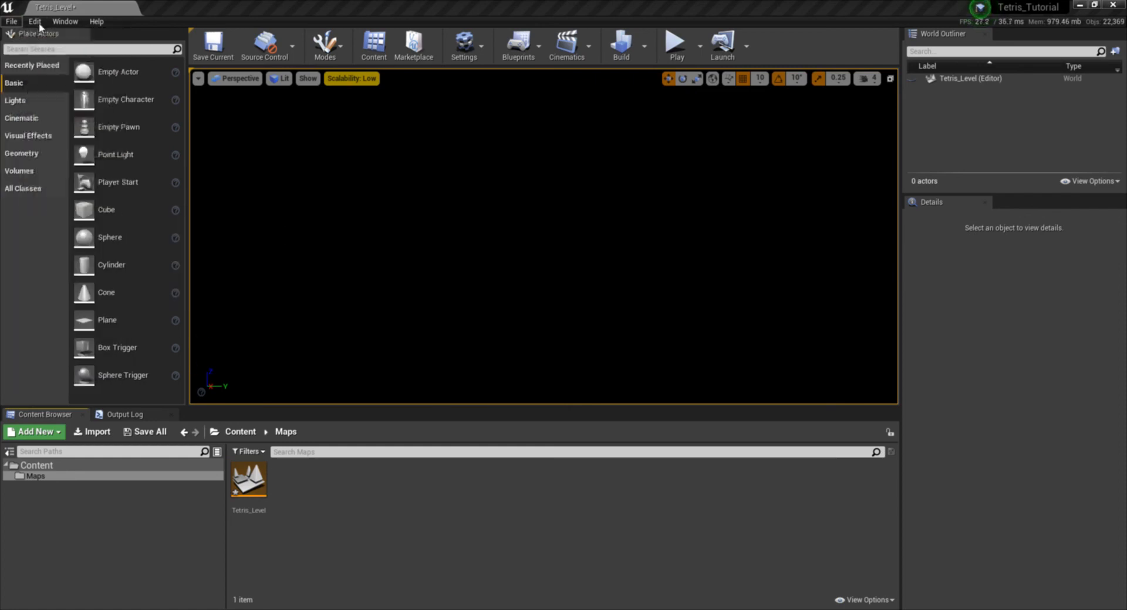
click(34, 21)
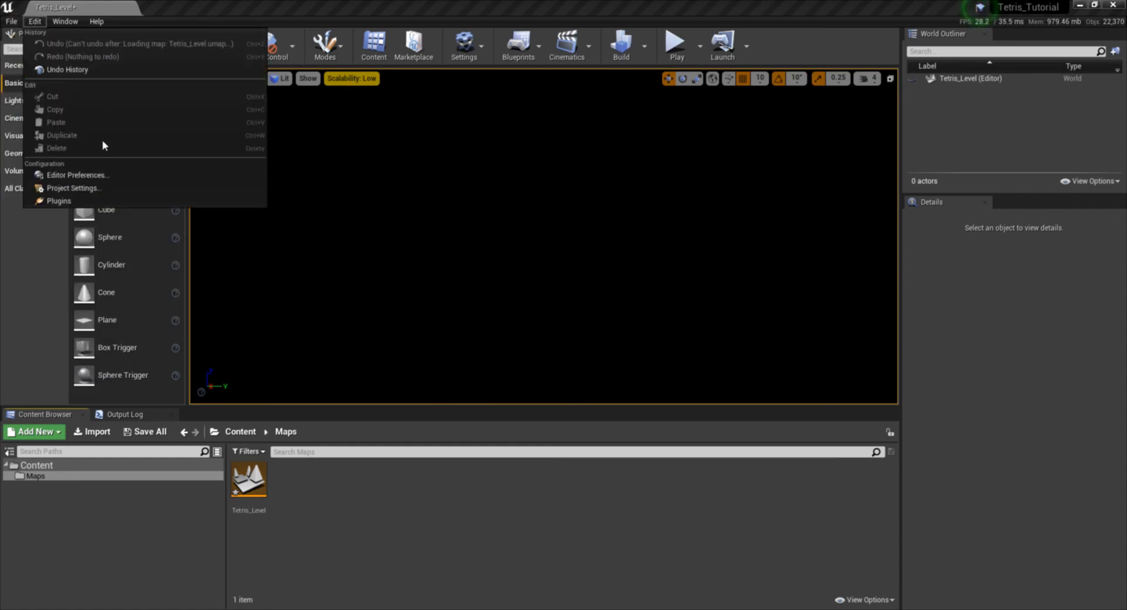
click(111, 188)
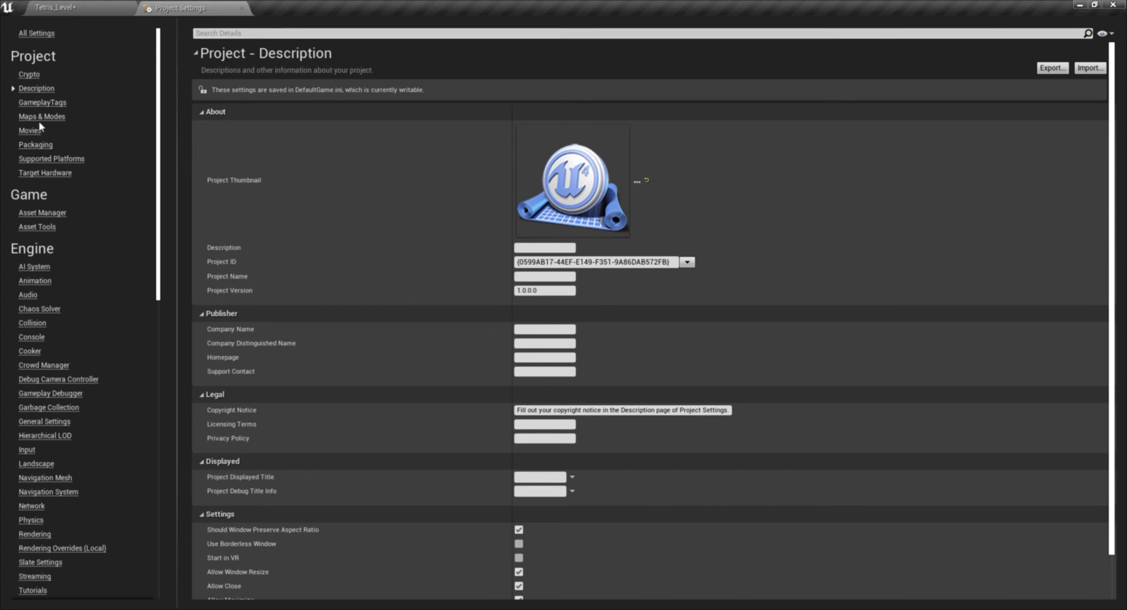
click(39, 118)
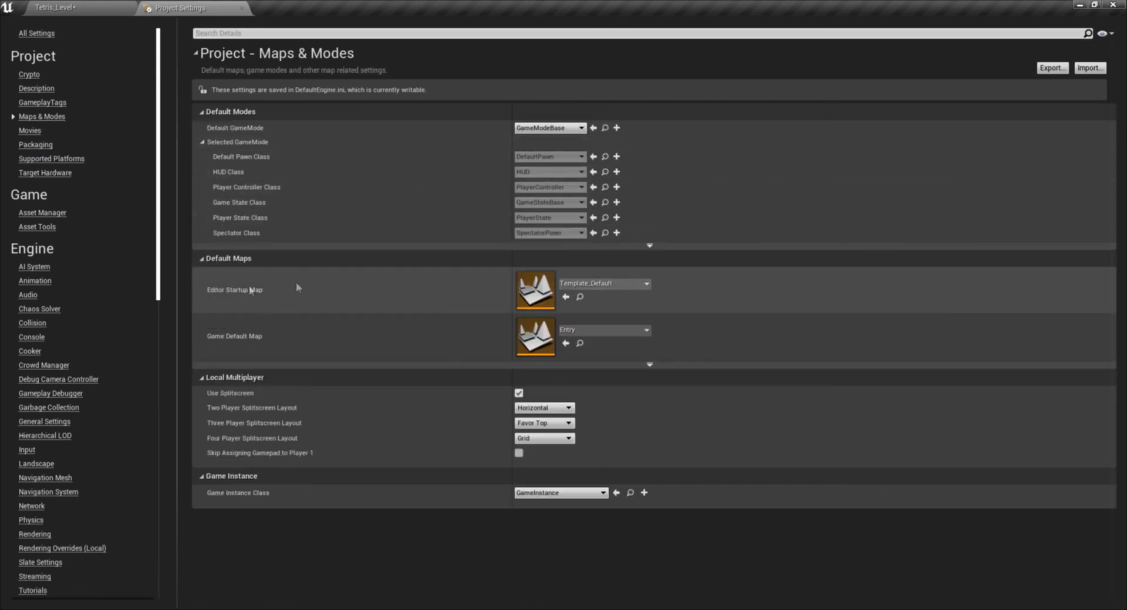
click(604, 284)
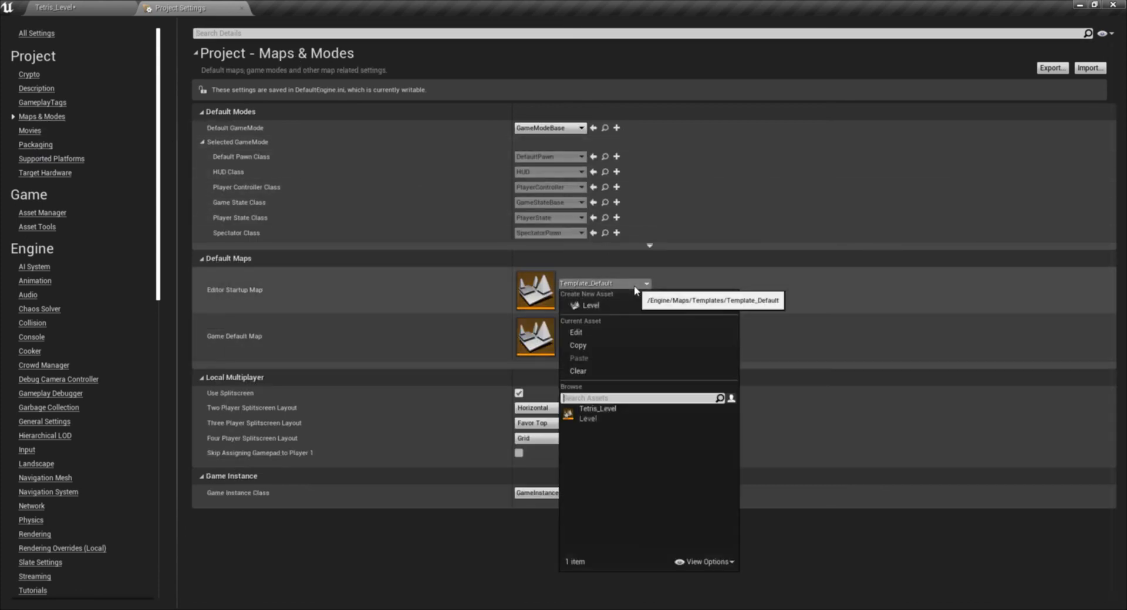
click(616, 412)
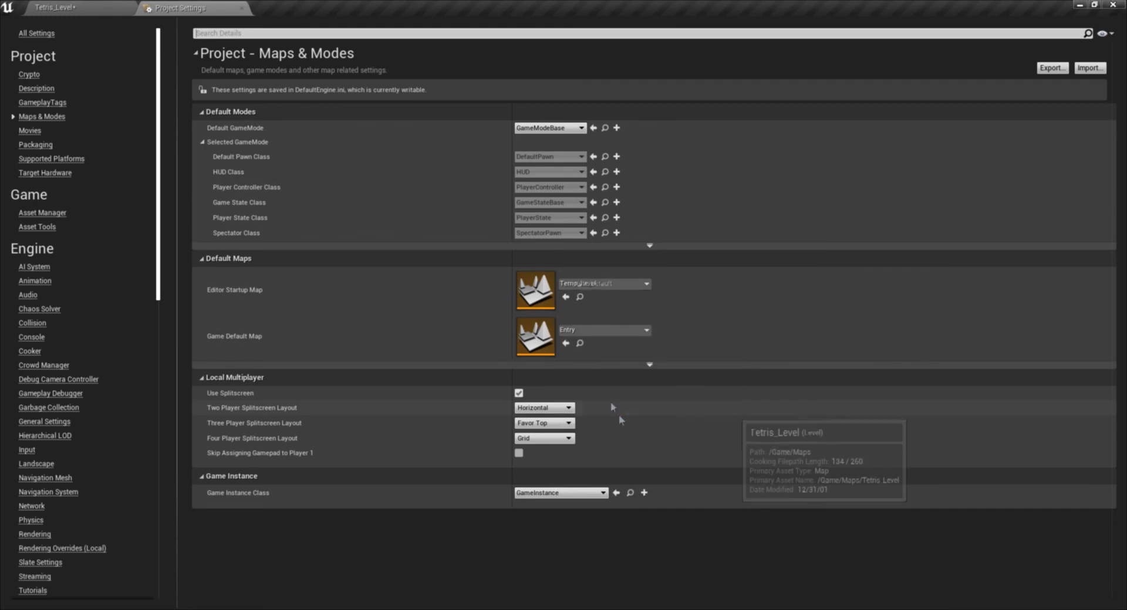
click(596, 331)
click(604, 170)
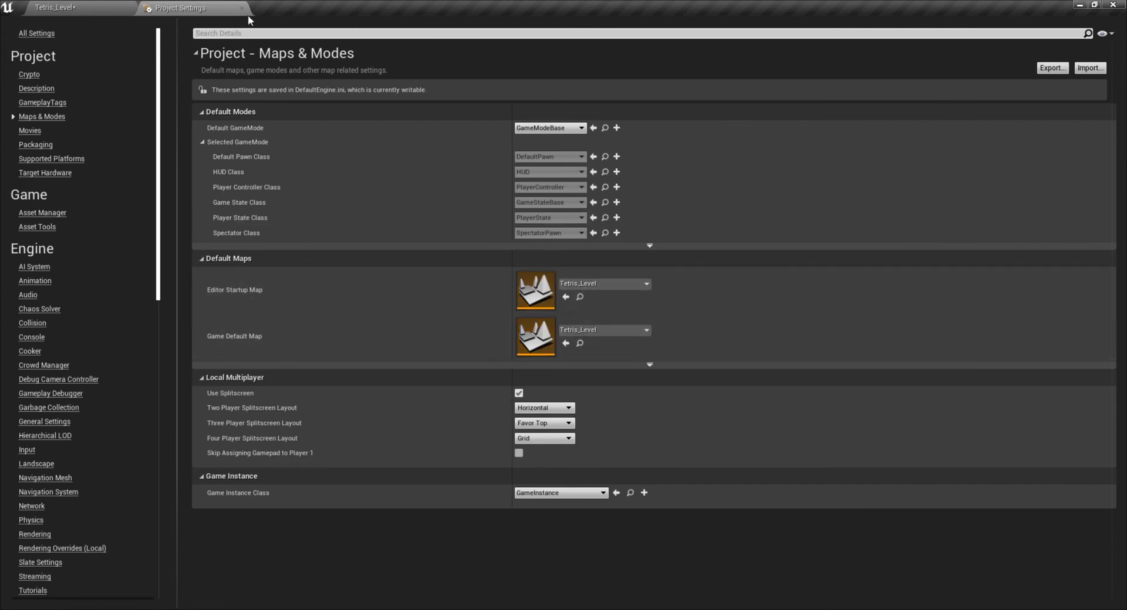
- Return to the level editor, save the current level, and view the Content and Maps folders
click(94, 6)
click(179, 8)
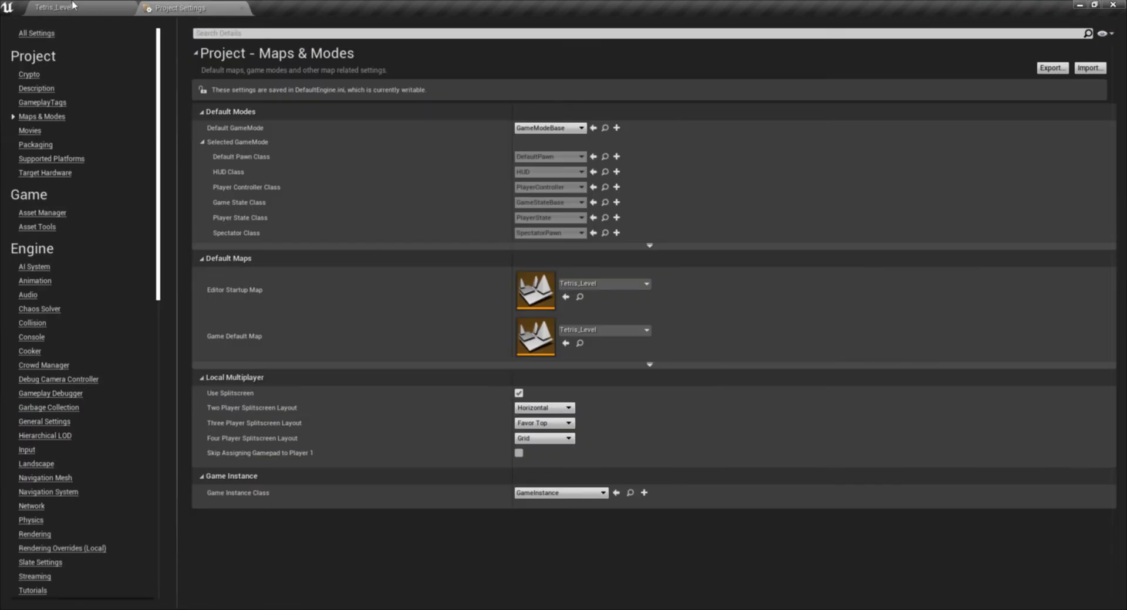
click(73, 6)
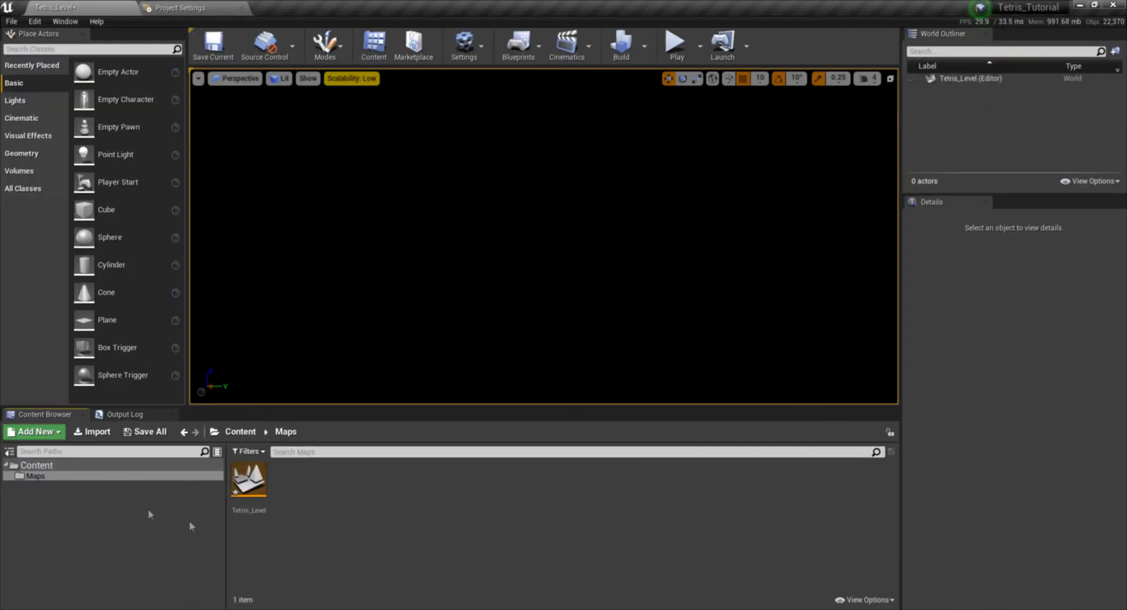
click(213, 47)
click(36, 465)
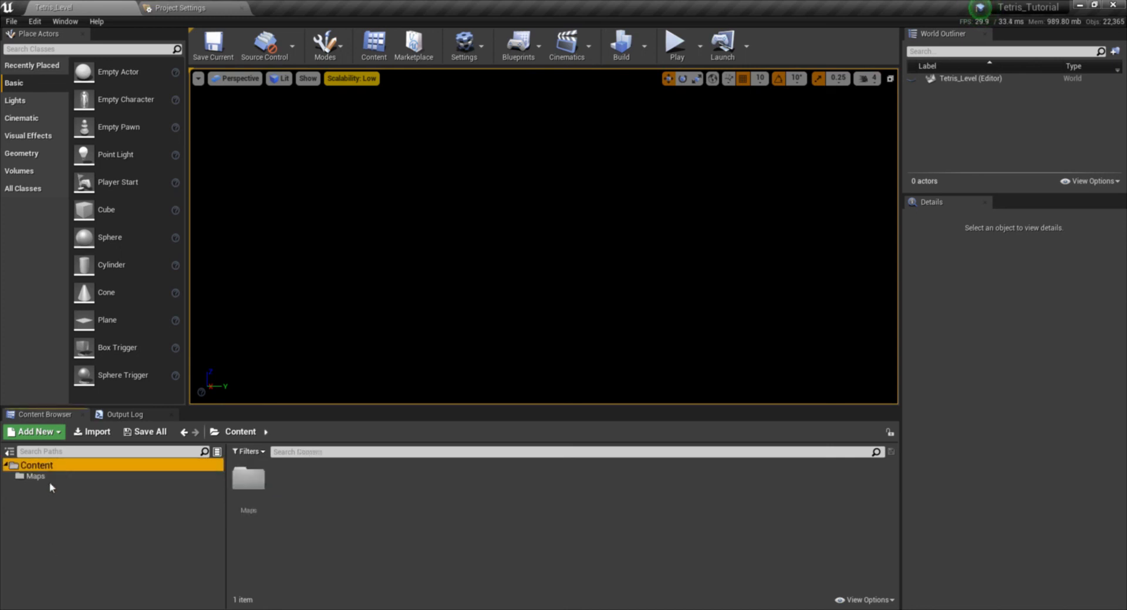
click(54, 478)
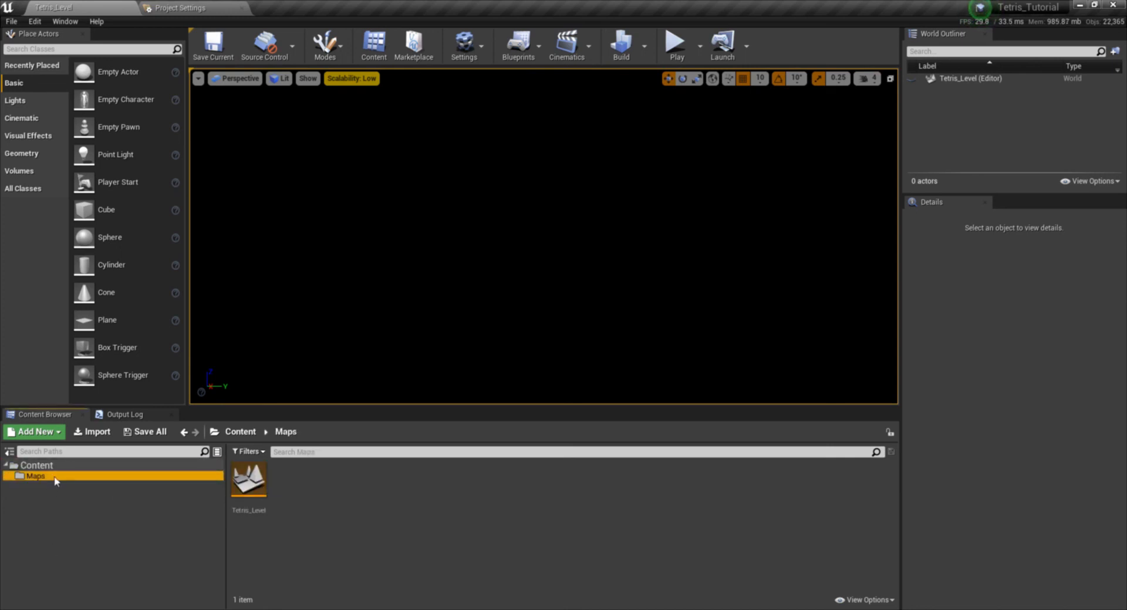
- Add three action mappings to the bindings in the project's engine Input settings
click(208, 7)
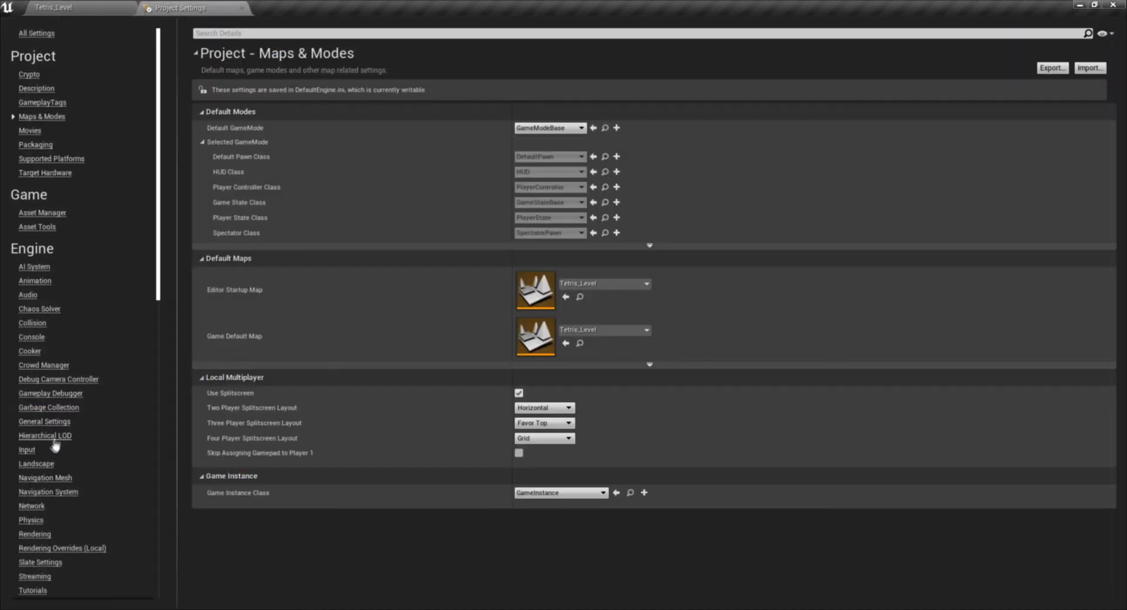
click(27, 453)
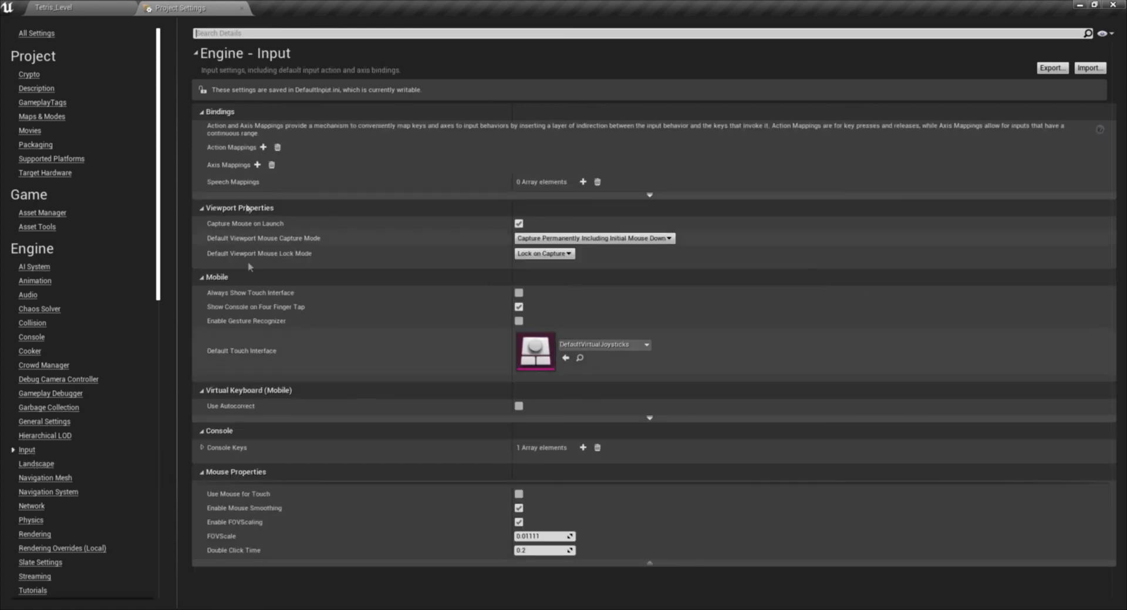
click(263, 147)
click(263, 148)
click(263, 147)
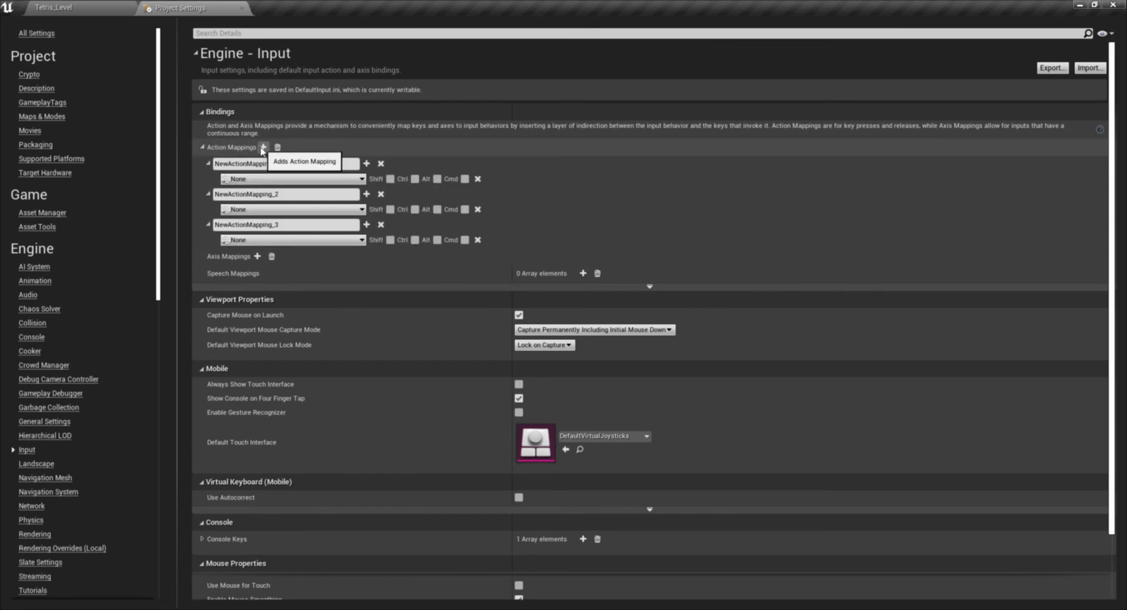
- Name the first action mapping Move Block Left and bind it to the keyboard Left key
drag(281, 163, 106, 156)
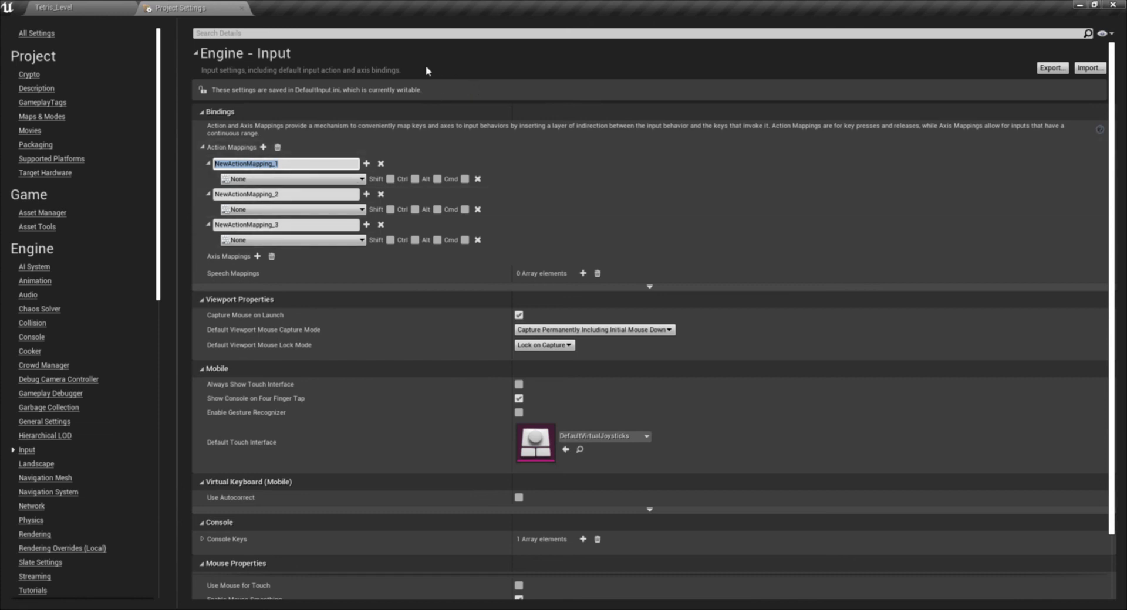
text(Move Block Left)
click(304, 181)
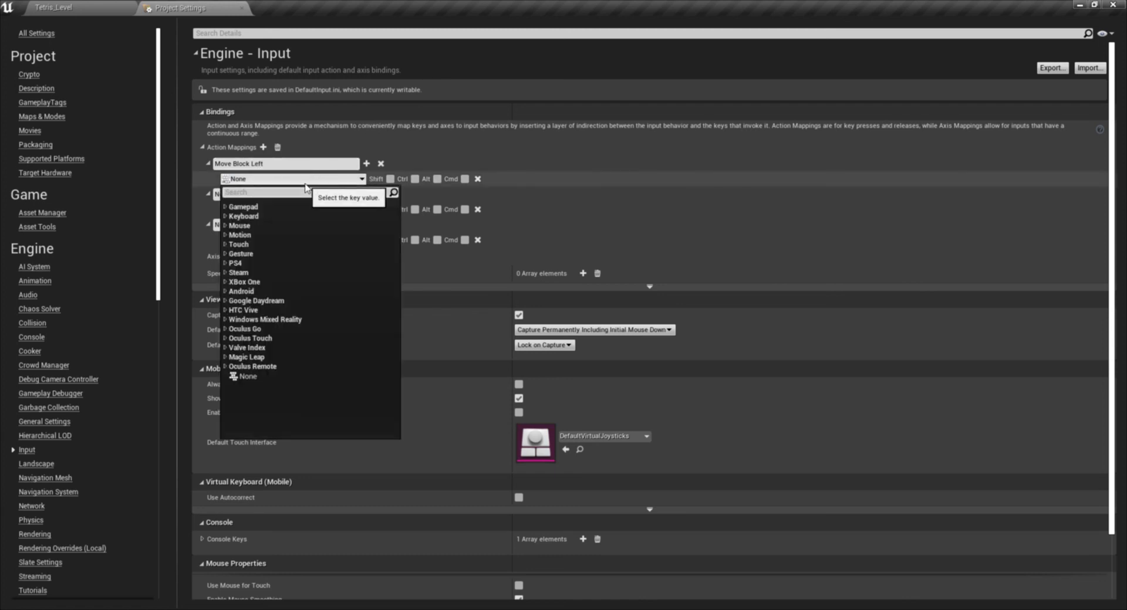
text(left)
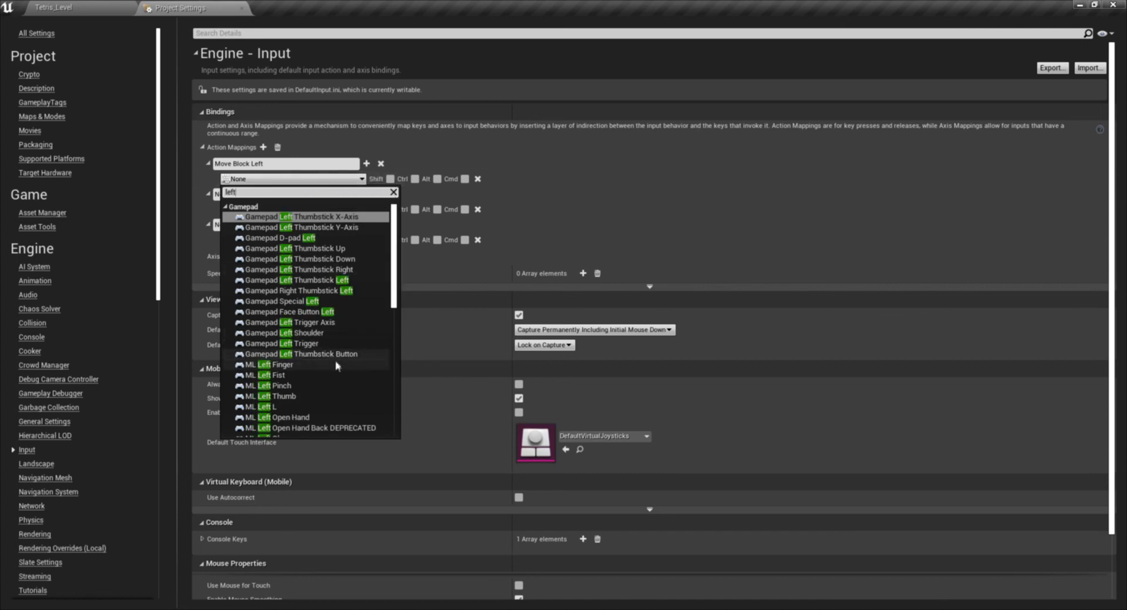
scroll(352, 382, down, 5)
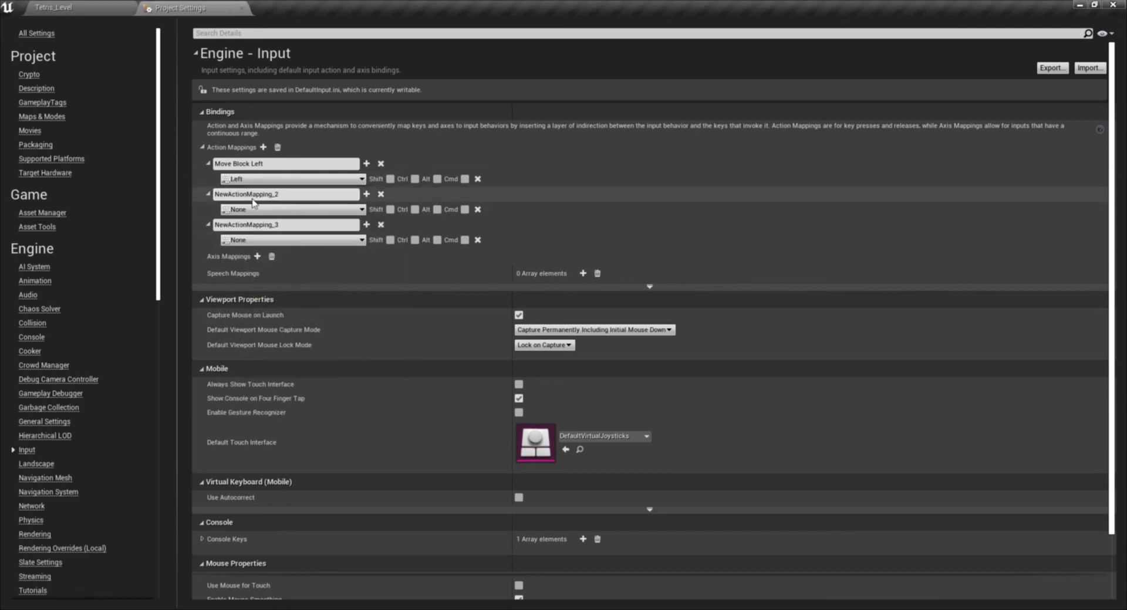
- Add Gamepad D-pad Left as a second key for Move Block Left and collapse that mapping
click(367, 163)
click(302, 194)
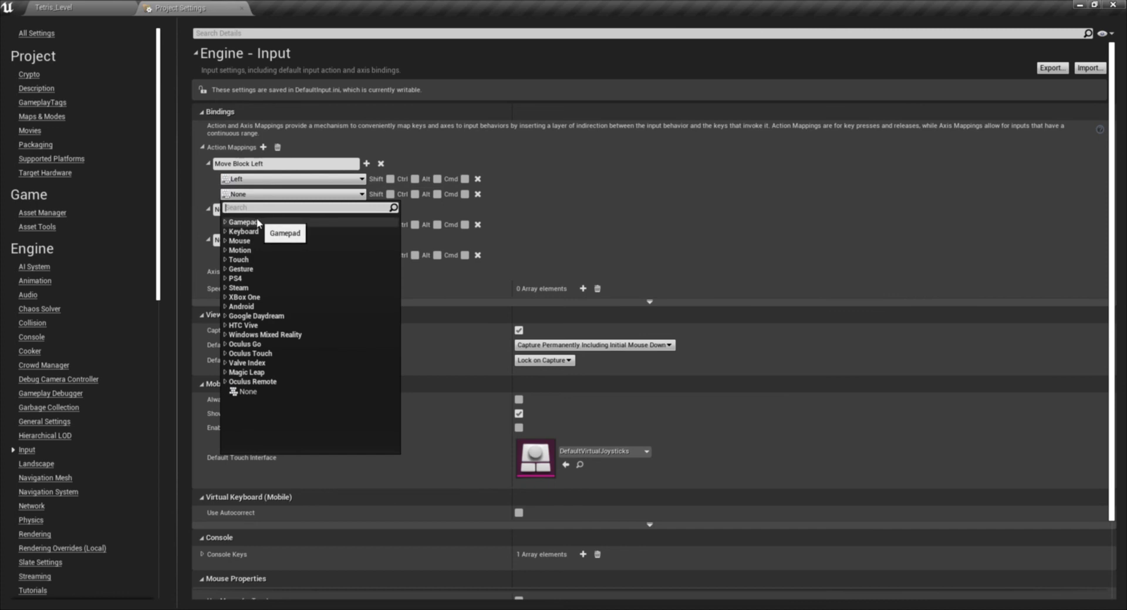
text(dpa)
key(BackSpace)
key(BackSpace)
key(BackSpace)
key(BackSpace)
text(d pad)
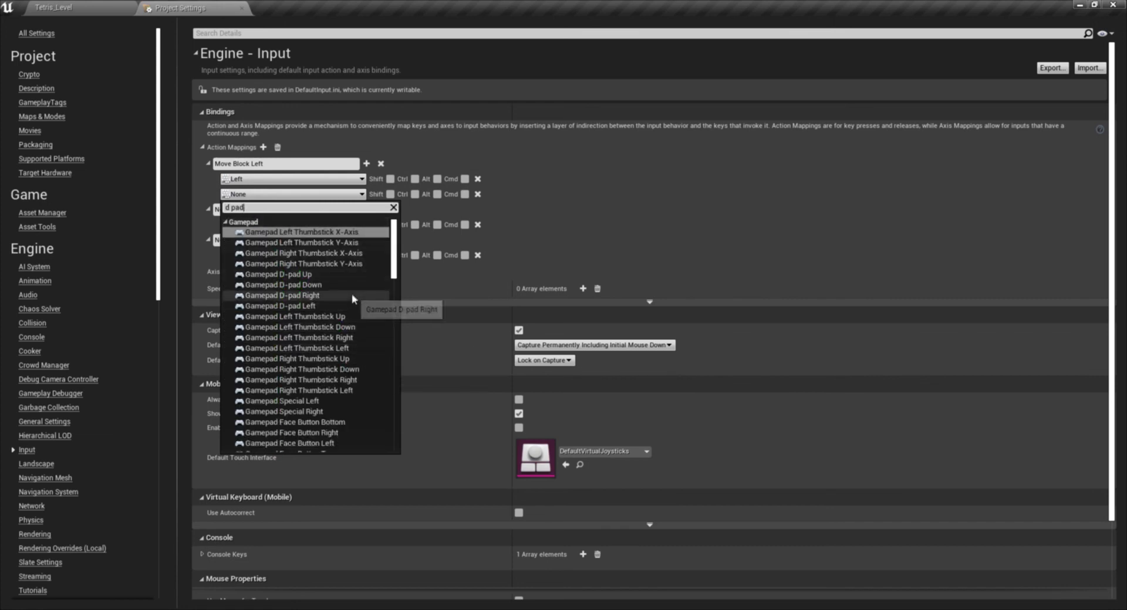
click(329, 304)
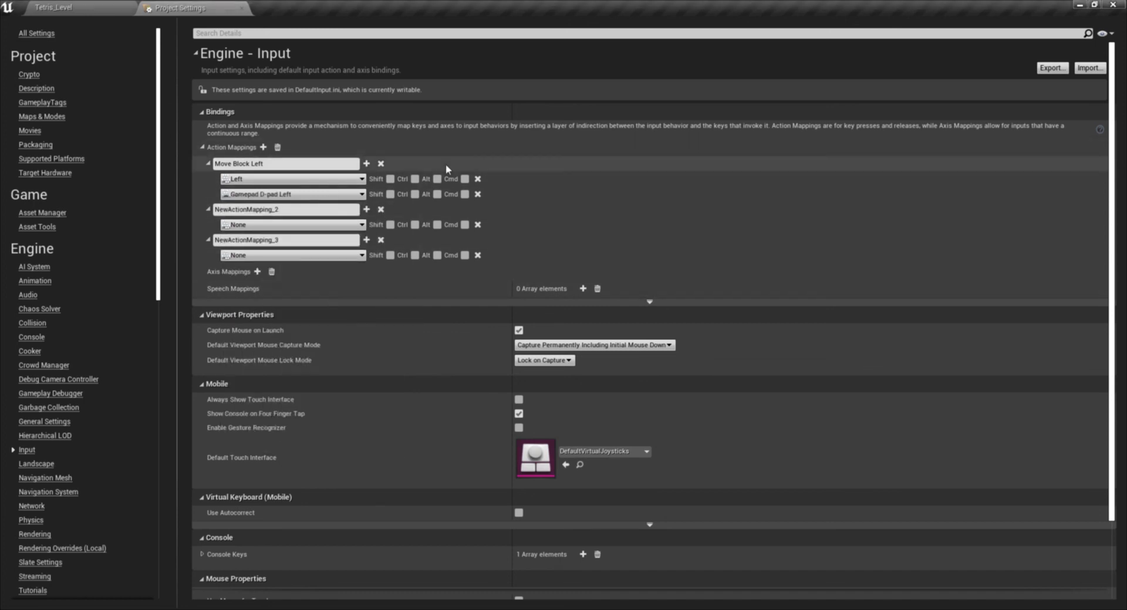
click(209, 164)
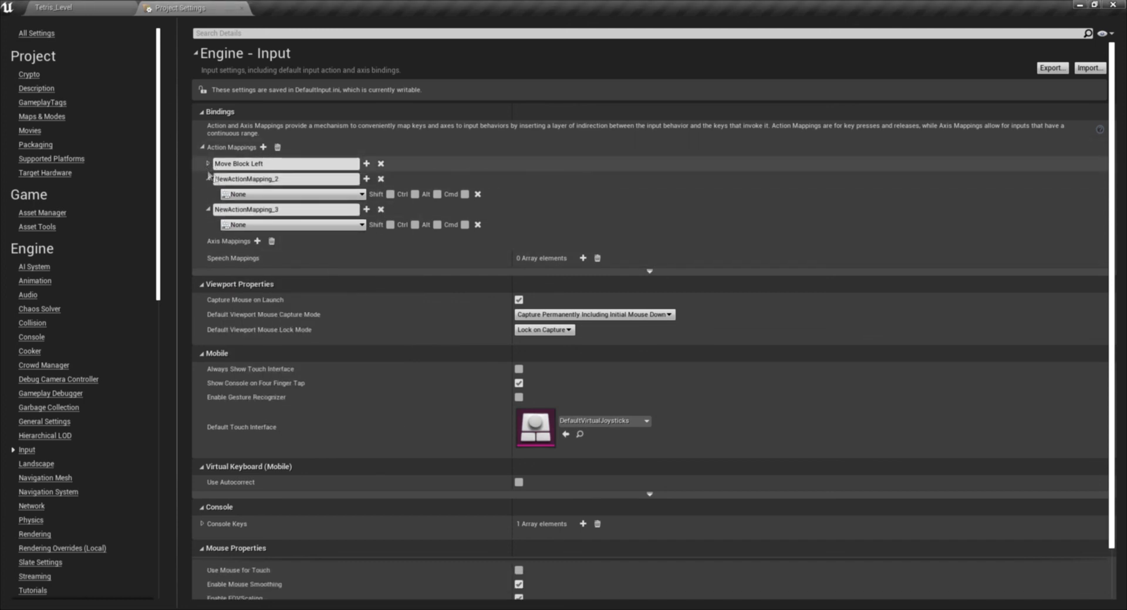
- Add a second key slot to the second action mapping and name the mapping Move Block Right
click(367, 179)
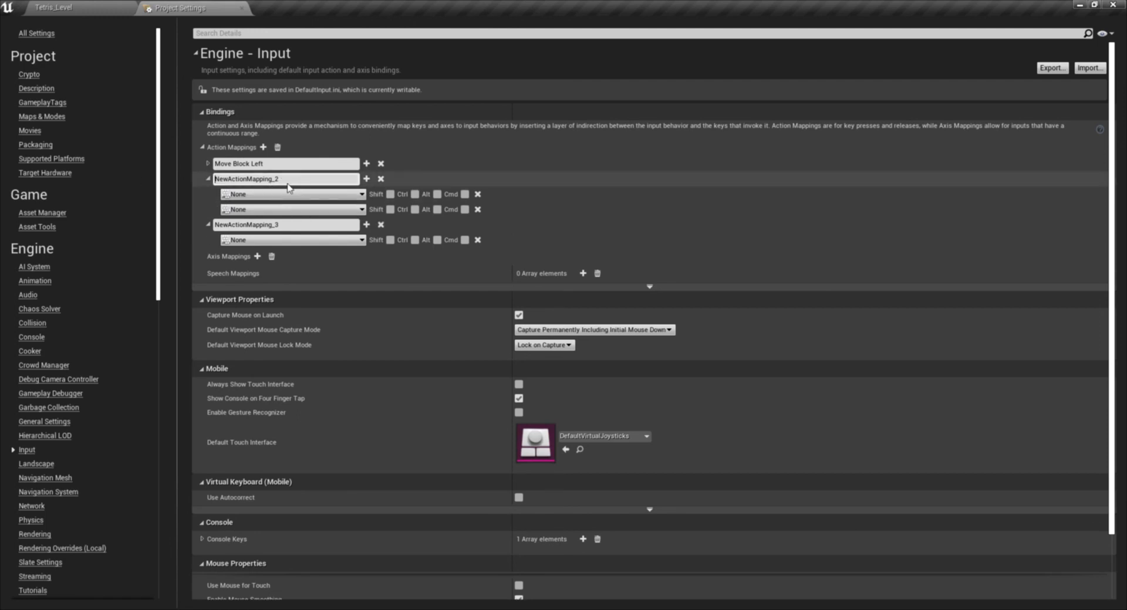
drag(301, 180, 164, 171)
text(Mo)
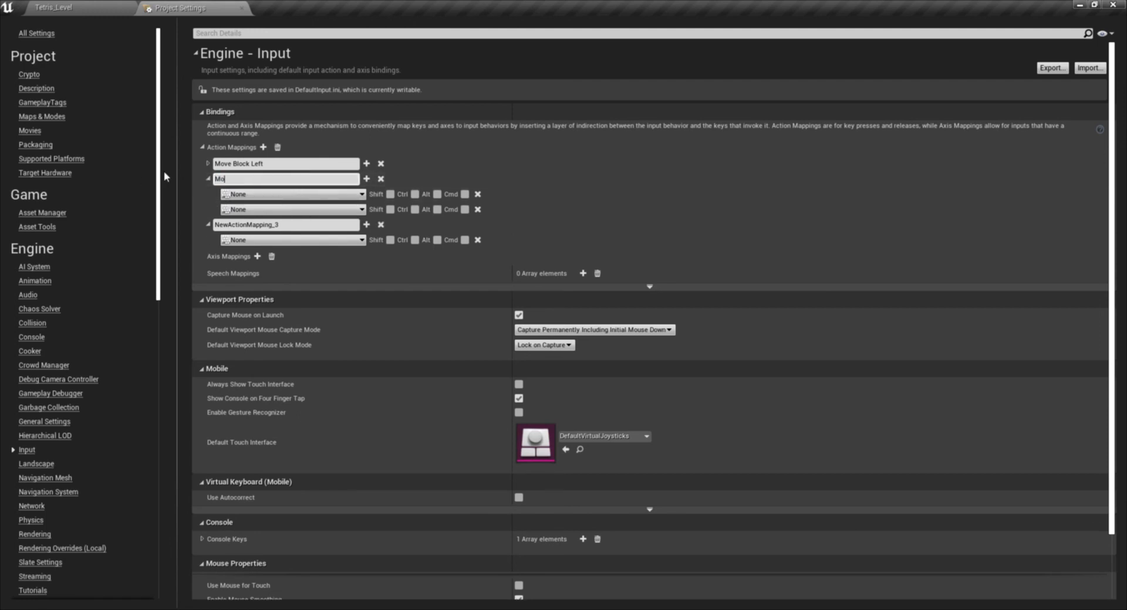
text(ve Block Right)
- Bind the first key slot of Move Block Right to the keyboard Right key
click(287, 197)
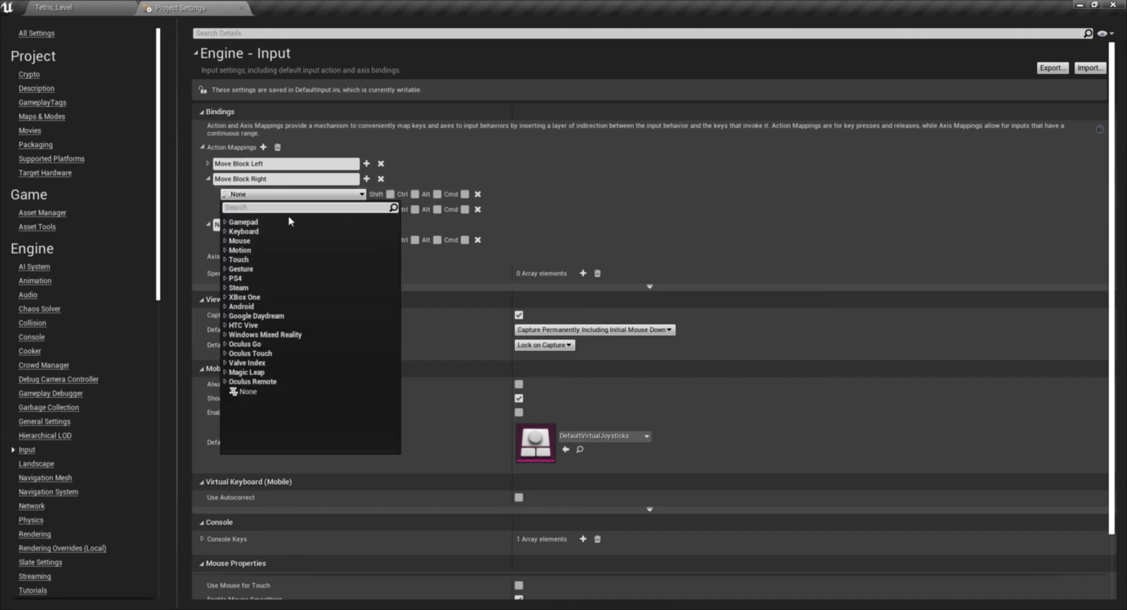
text(rig)
scroll(351, 417, down, 2)
scroll(297, 319, down, 5)
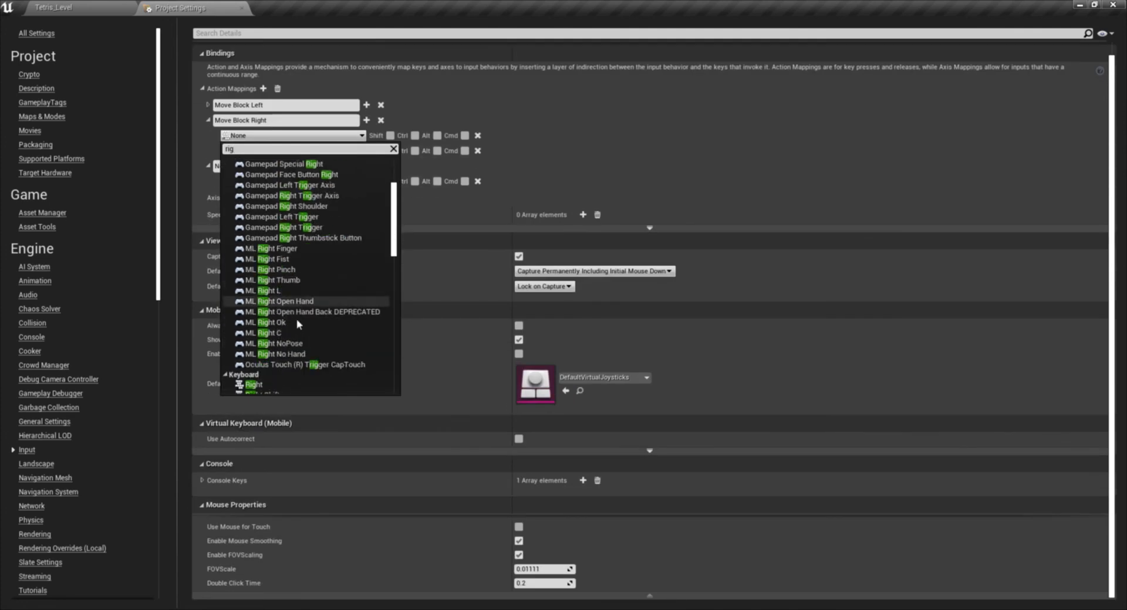
click(343, 370)
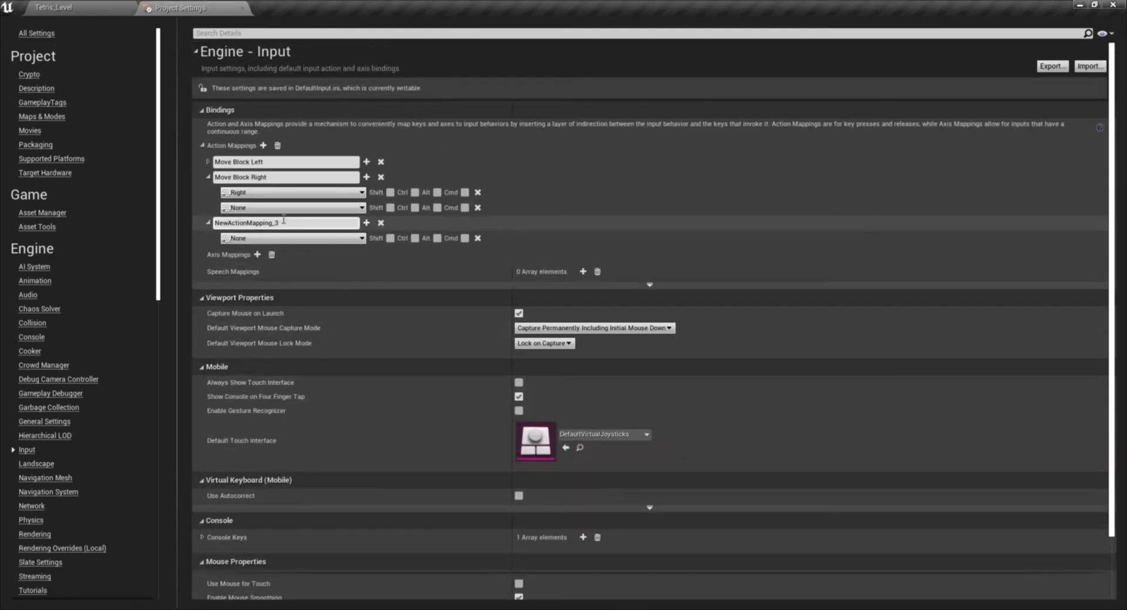
- Bind the second key slot of Move Block Right to Gamepad D-pad Right, and add a second key slot to the third mapping
click(250, 208)
text(d)
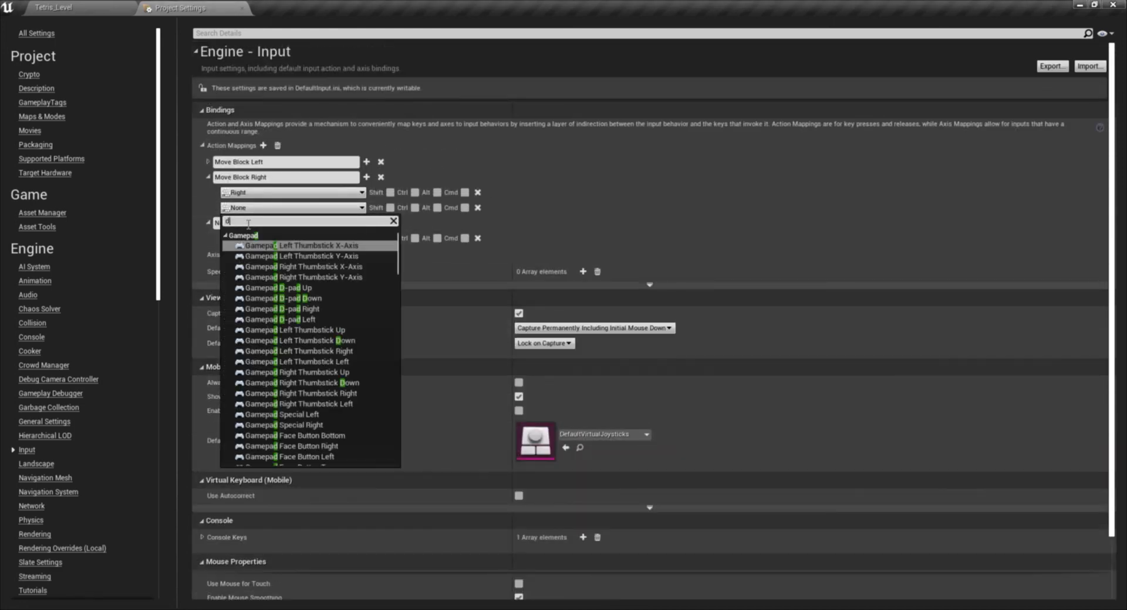
click(328, 310)
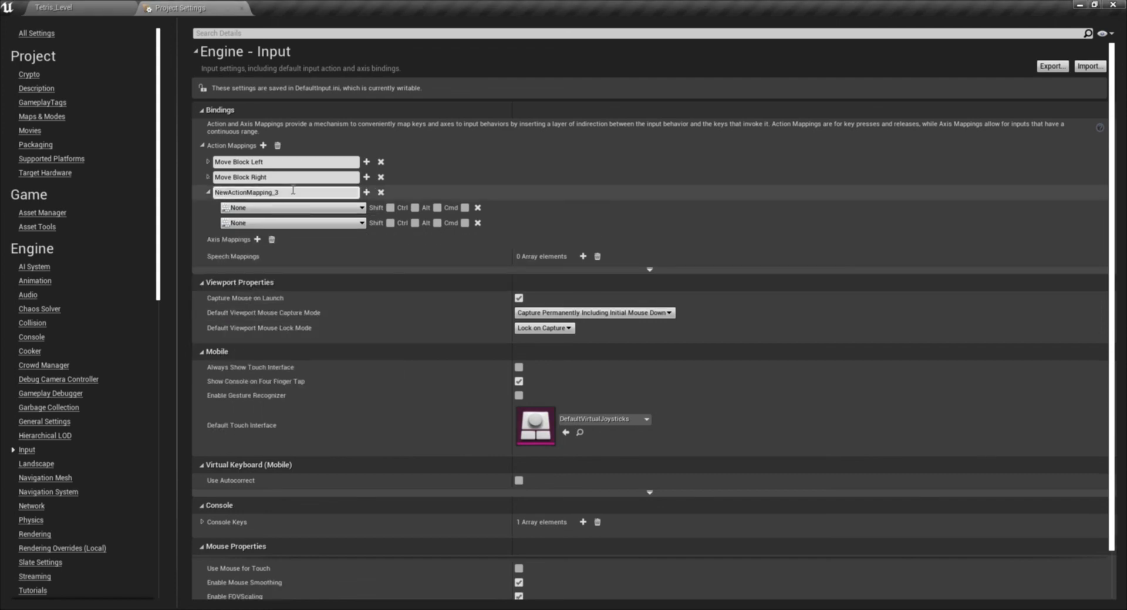
- Name the third action mapping Move Block Down
click(296, 195)
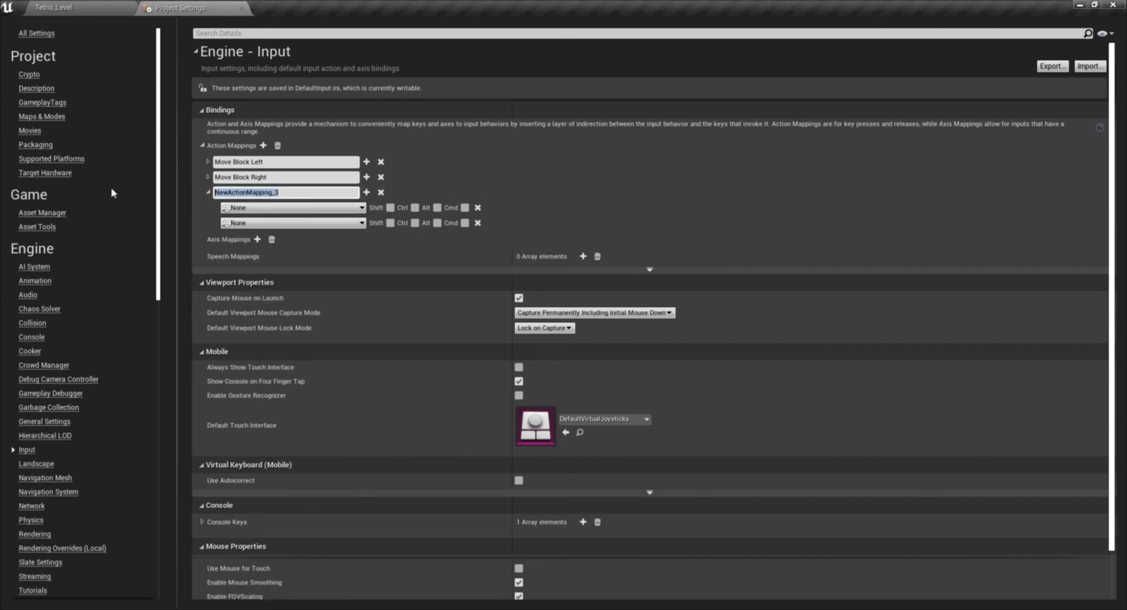
text(Move Block Down)
- Bind the first key slot of Move Block Down to the keyboard Down key
click(242, 209)
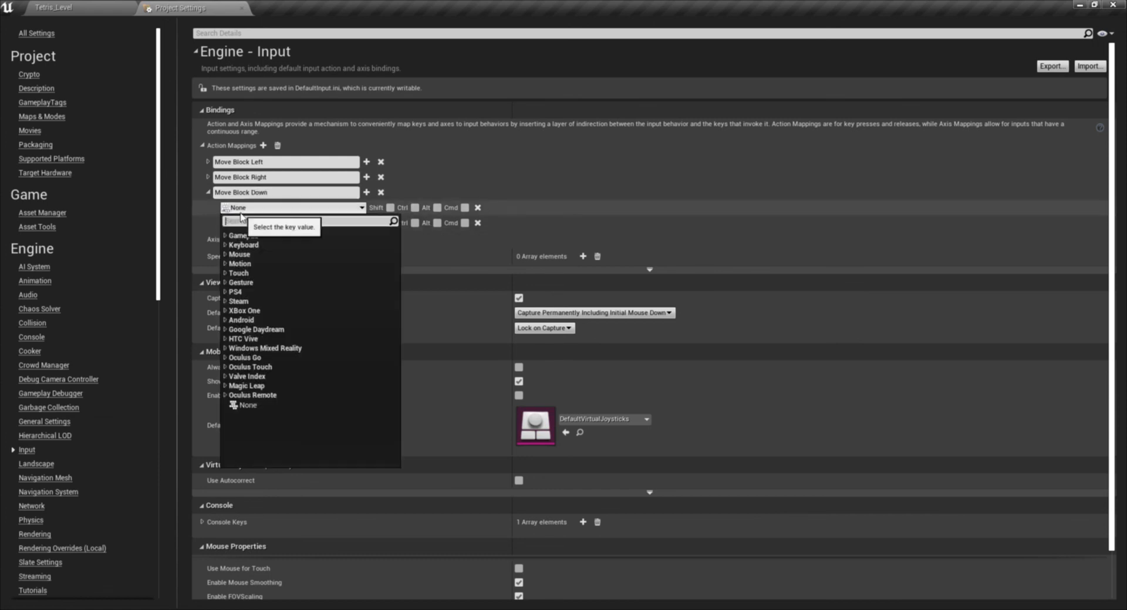
text(down)
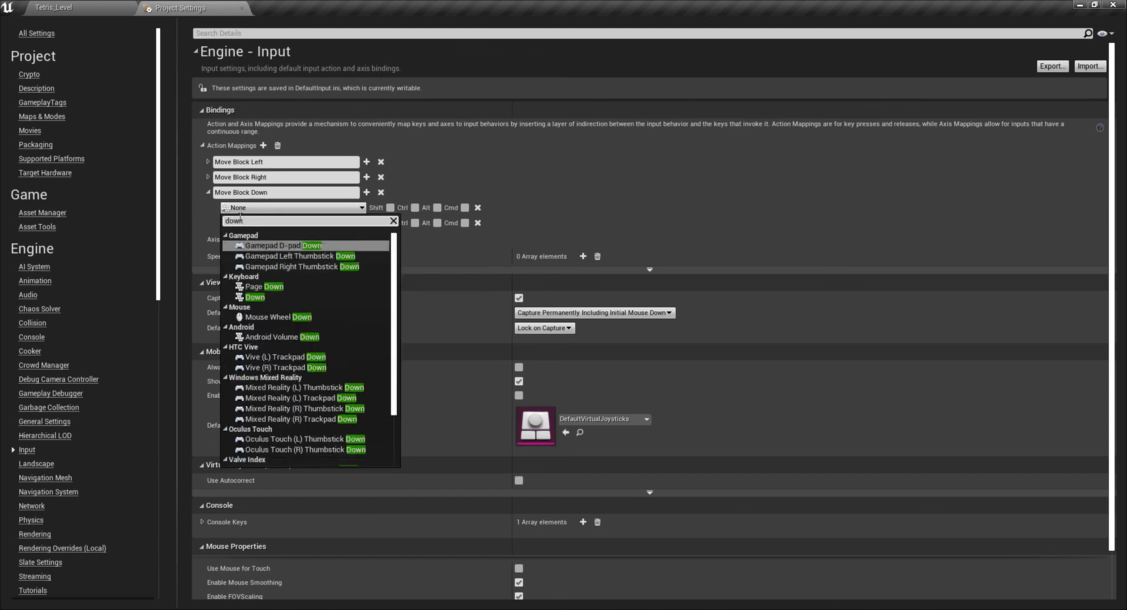
click(290, 298)
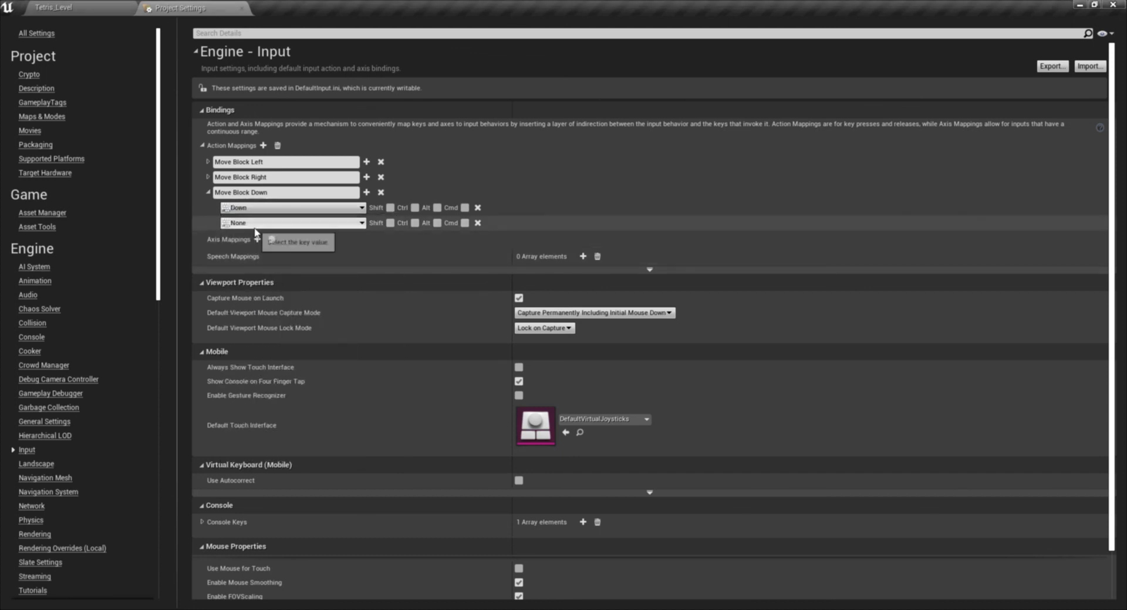
- Bind the second key slot of Move Block Down to Gamepad D-pad Down and collapse the mapping
click(276, 224)
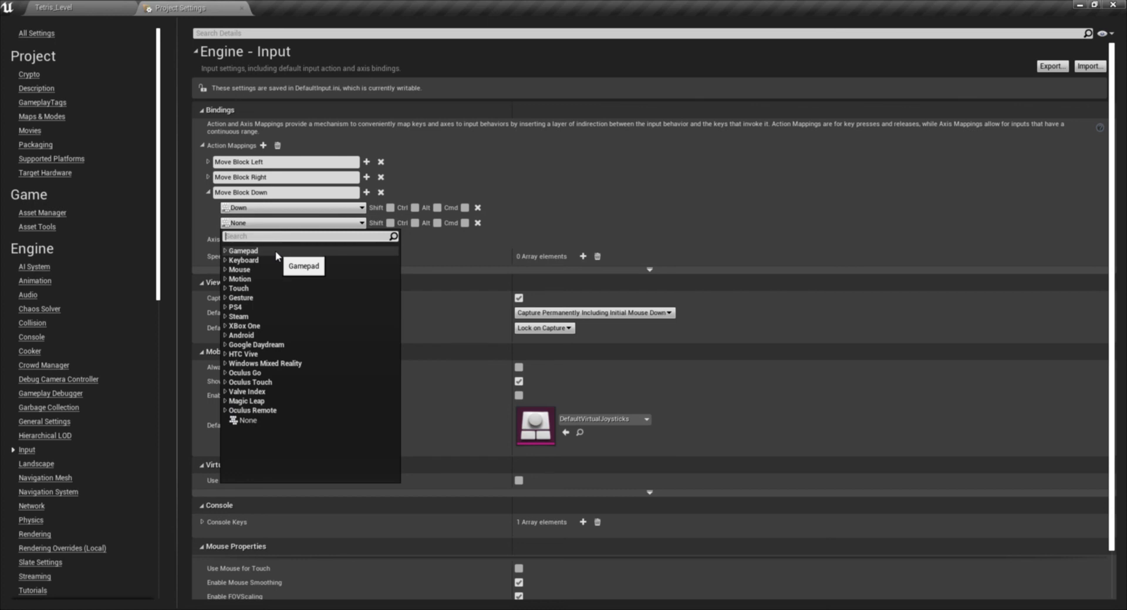
text(d pad)
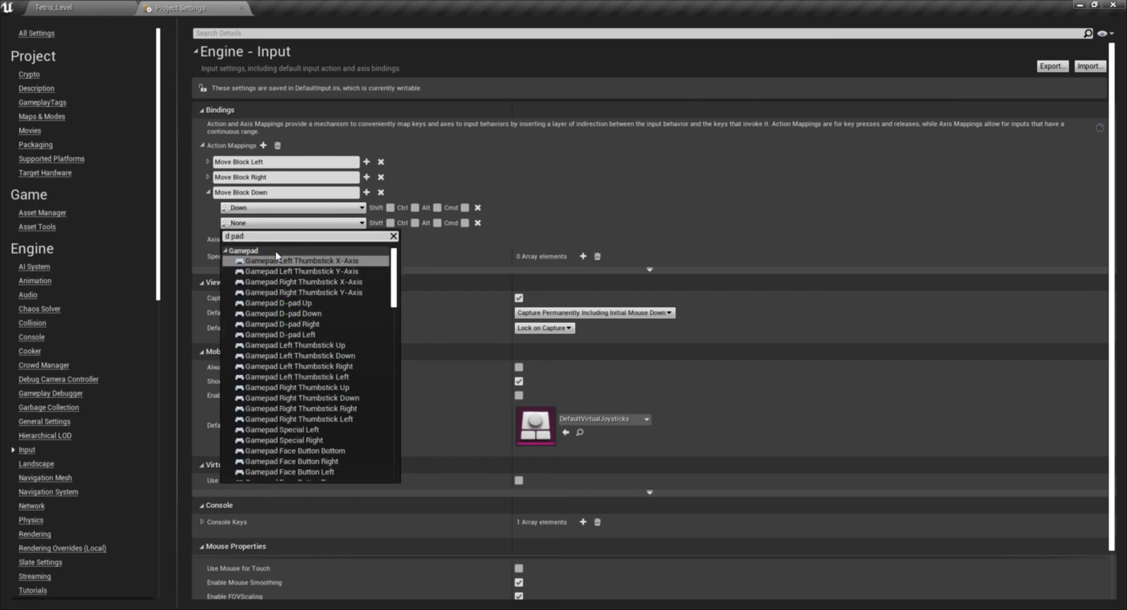
scroll(340, 319, down, 3)
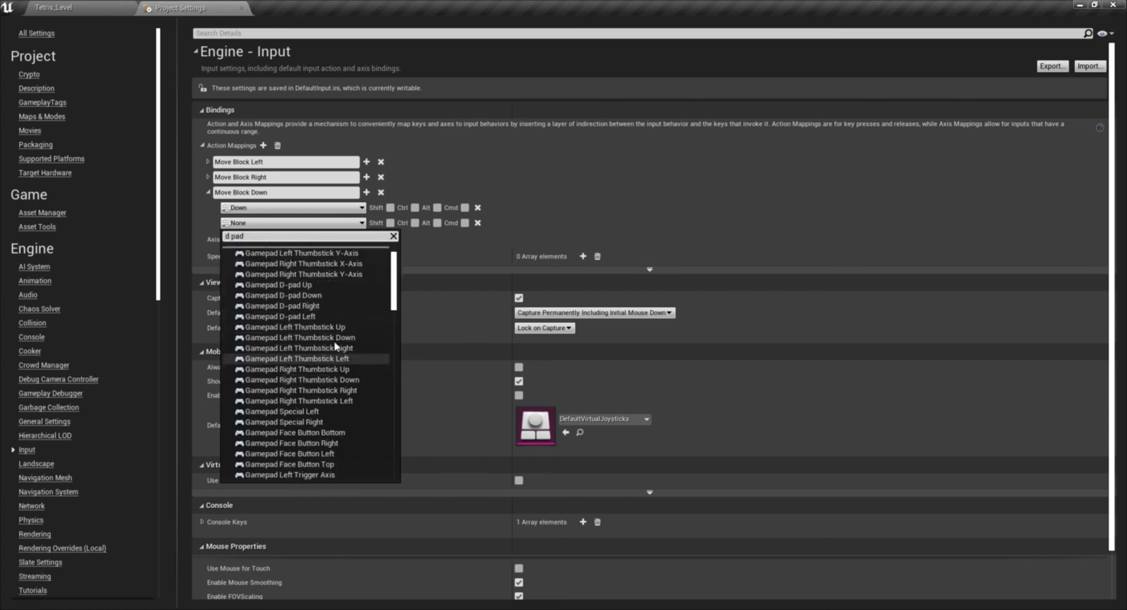
scroll(346, 352, up, 3)
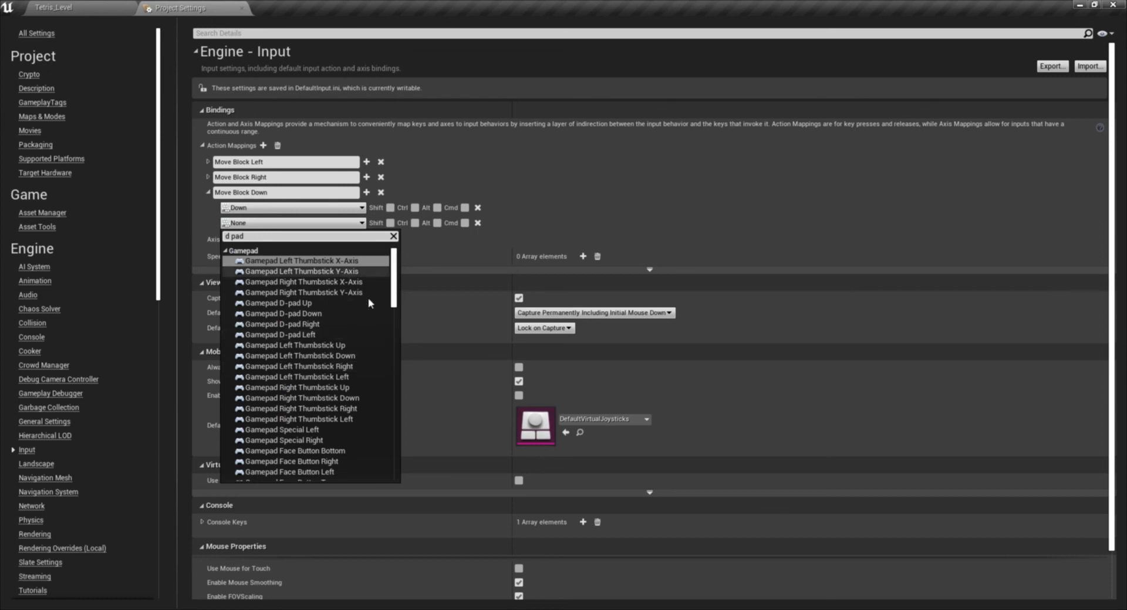
click(337, 314)
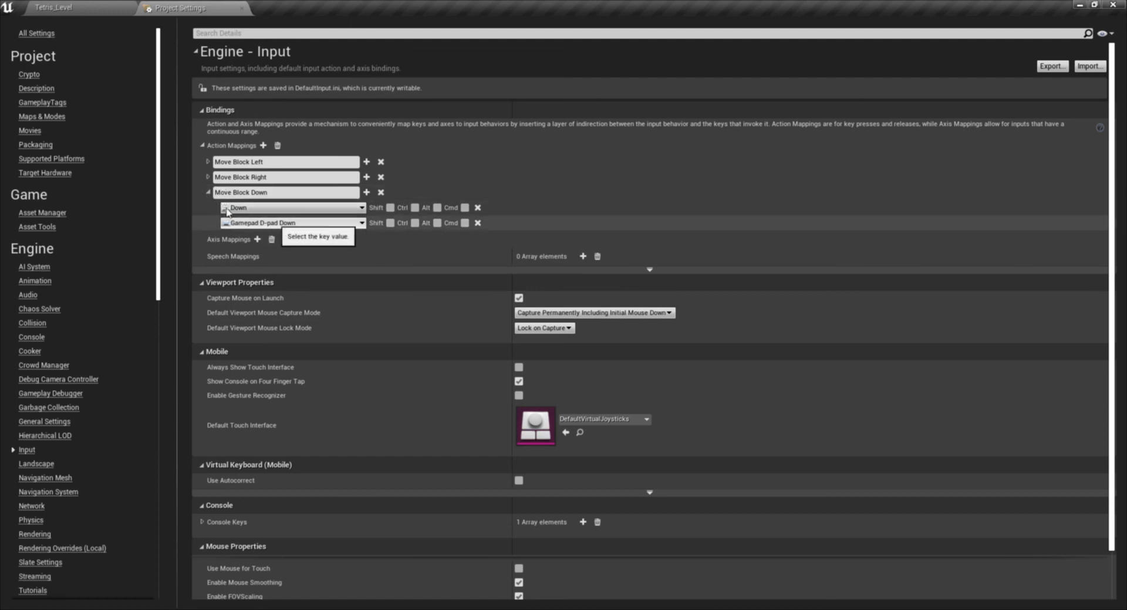
click(208, 192)
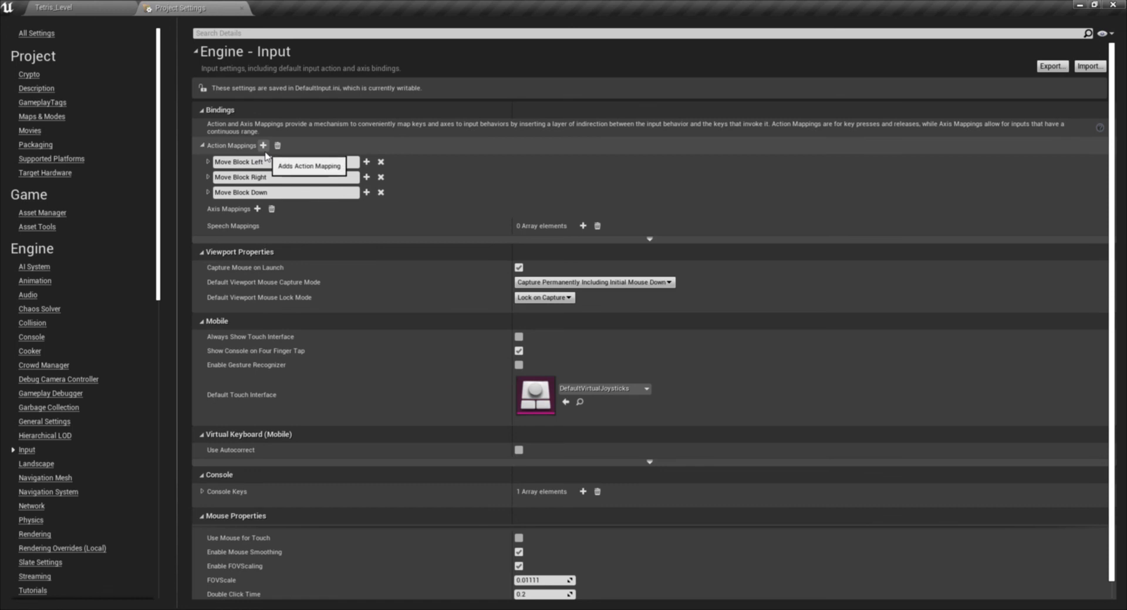
- Add a fourth action mapping named Rotate Block Left and give it a second key slot
click(264, 147)
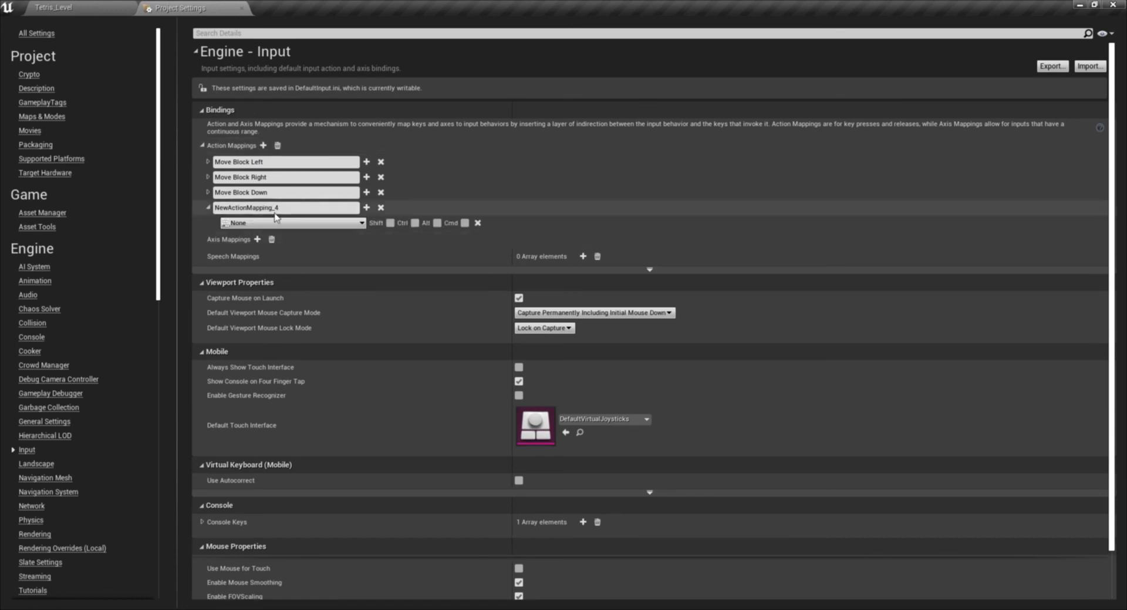
text(R)
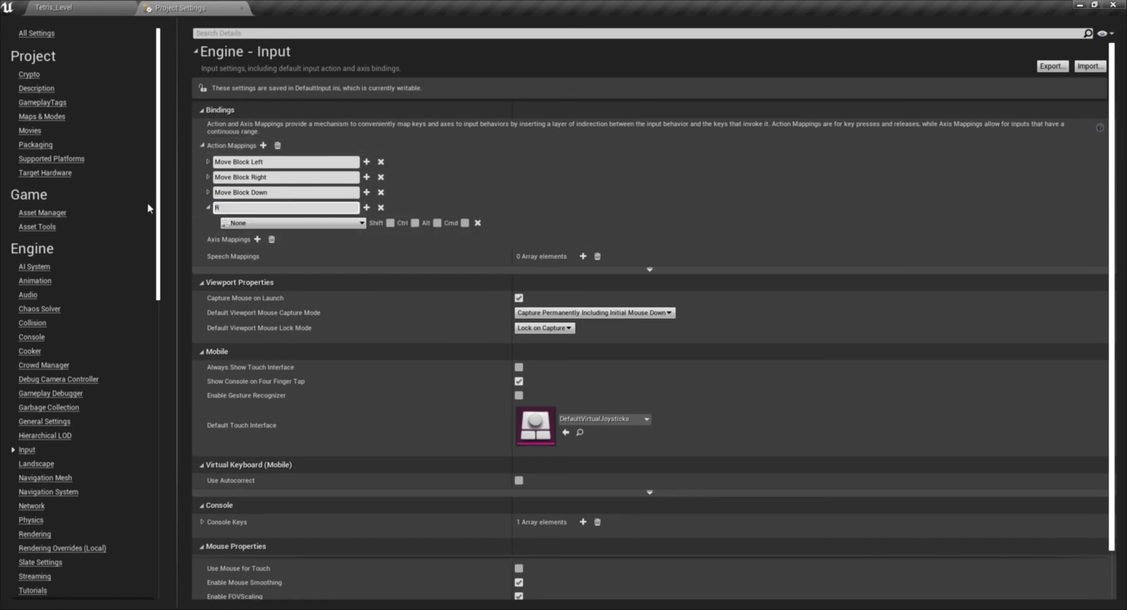
text(otate Block Left)
click(366, 209)
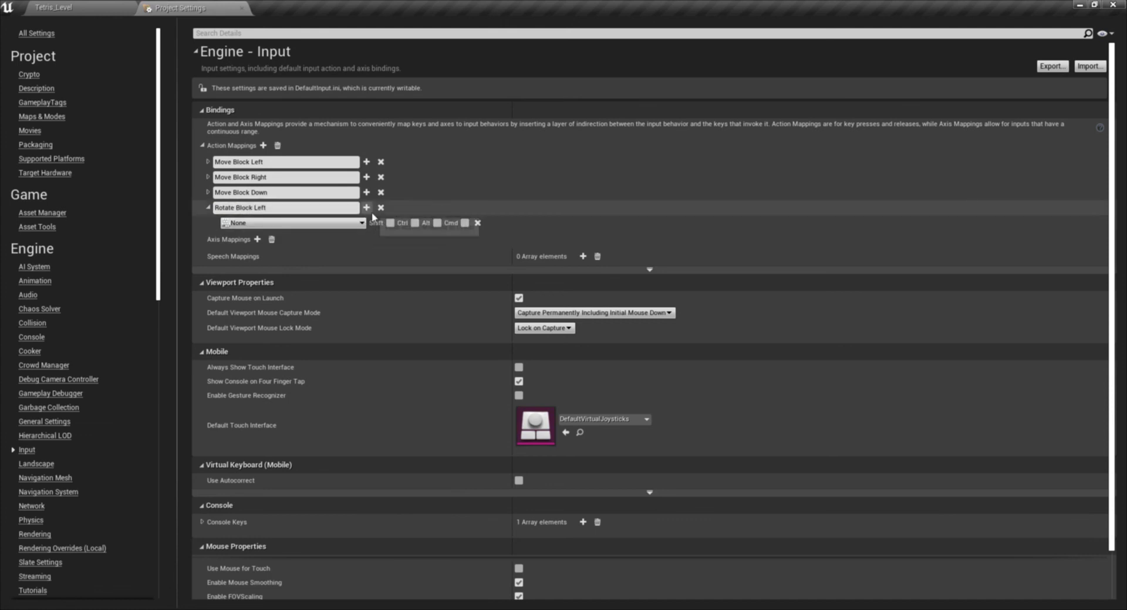
- Bind the first key slot of Rotate Block Left to the keyboard A key
click(292, 223)
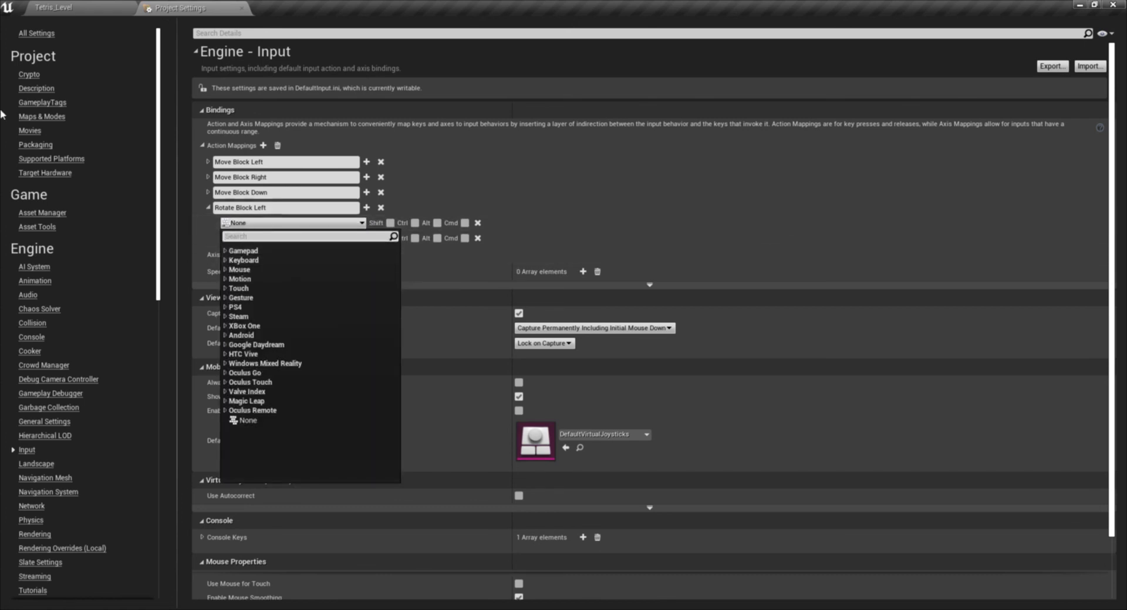
click(272, 224)
text(A)
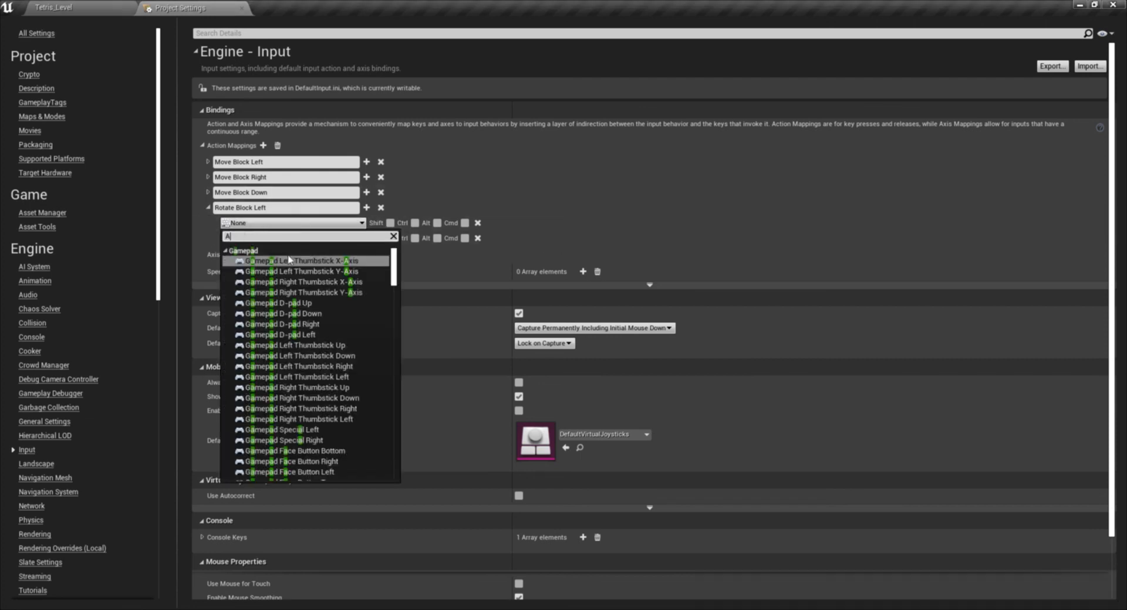
scroll(285, 371, down, 10)
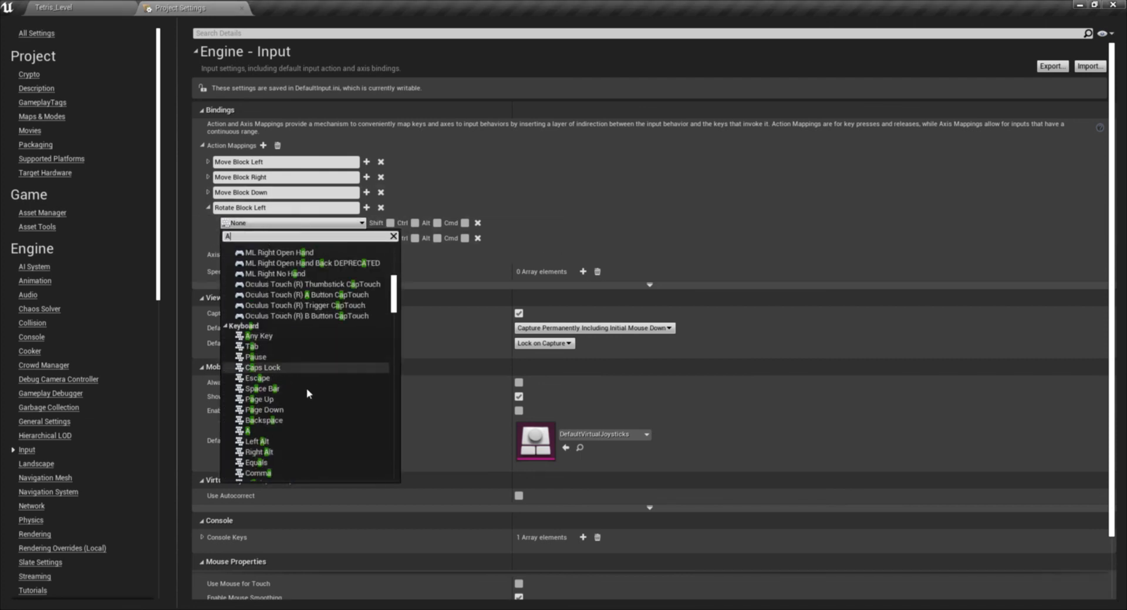
click(269, 431)
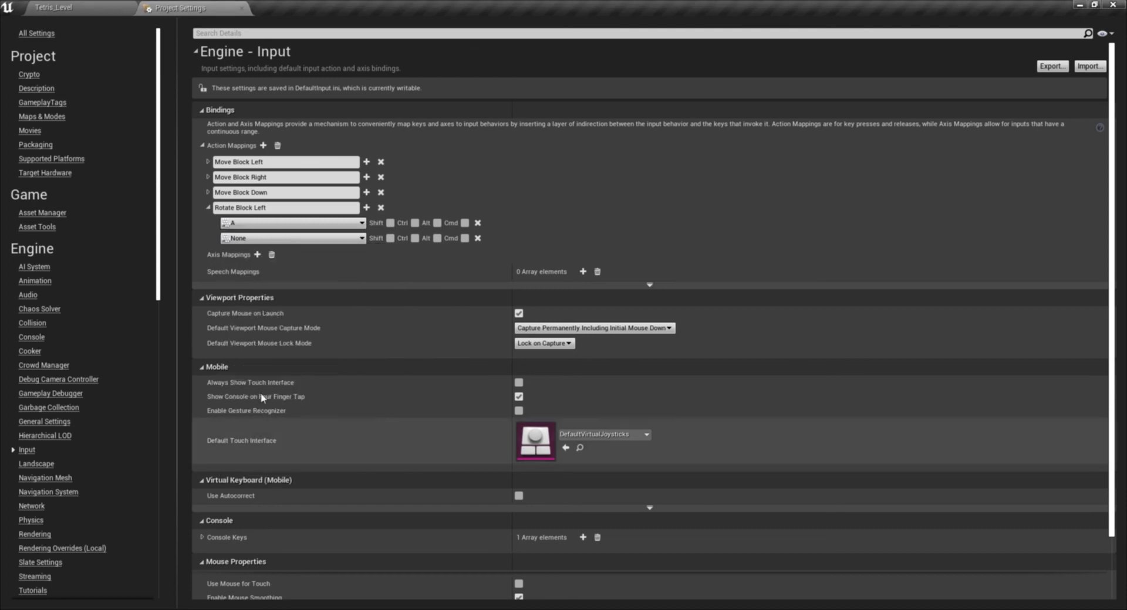
- Add a third key slot to Rotate Block Left and bind its second slot to Gamepad Left Trigger
click(367, 207)
click(270, 253)
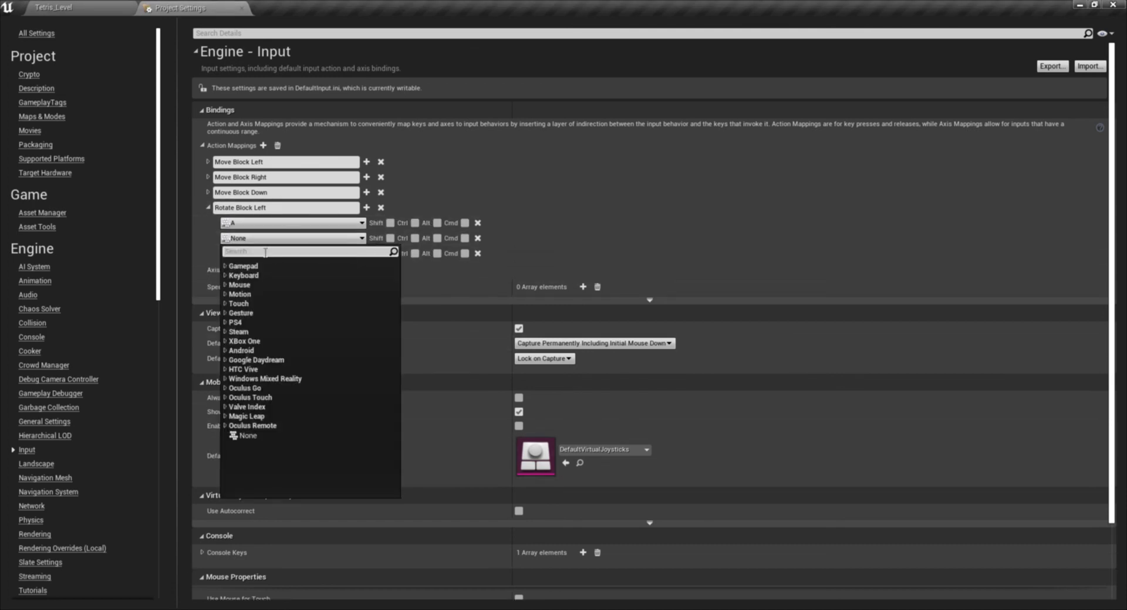
text(TRIIG)
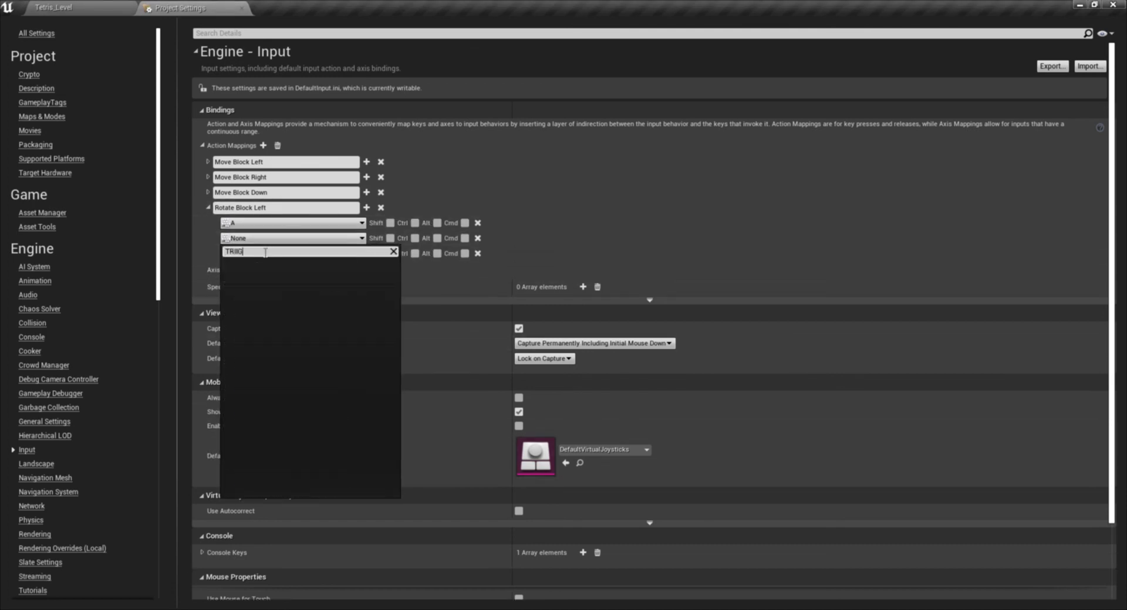
key(BackSpace)
key(BackSpace)
key(BackSpace)
key(BackSpace)
key(BackSpace)
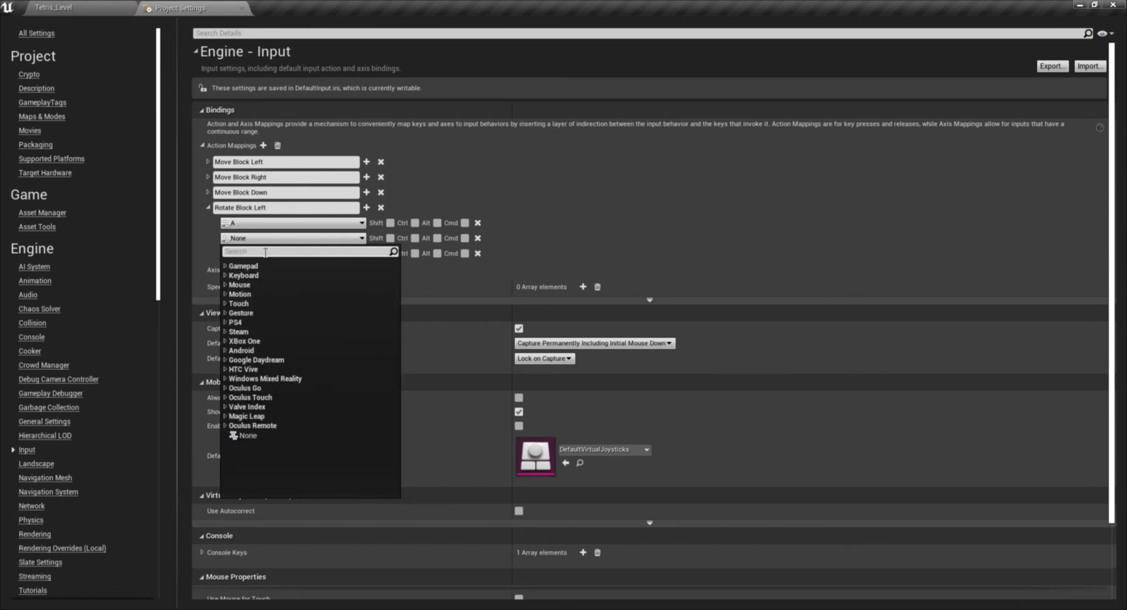
text(trigg)
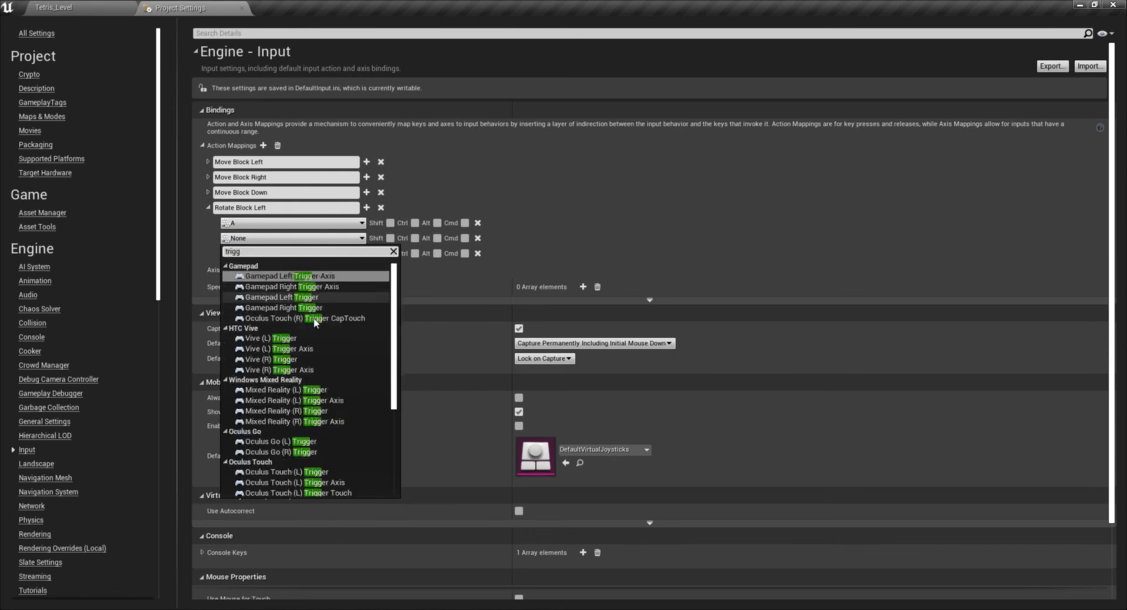
scroll(372, 372, down, 6)
scroll(328, 438, up, 4)
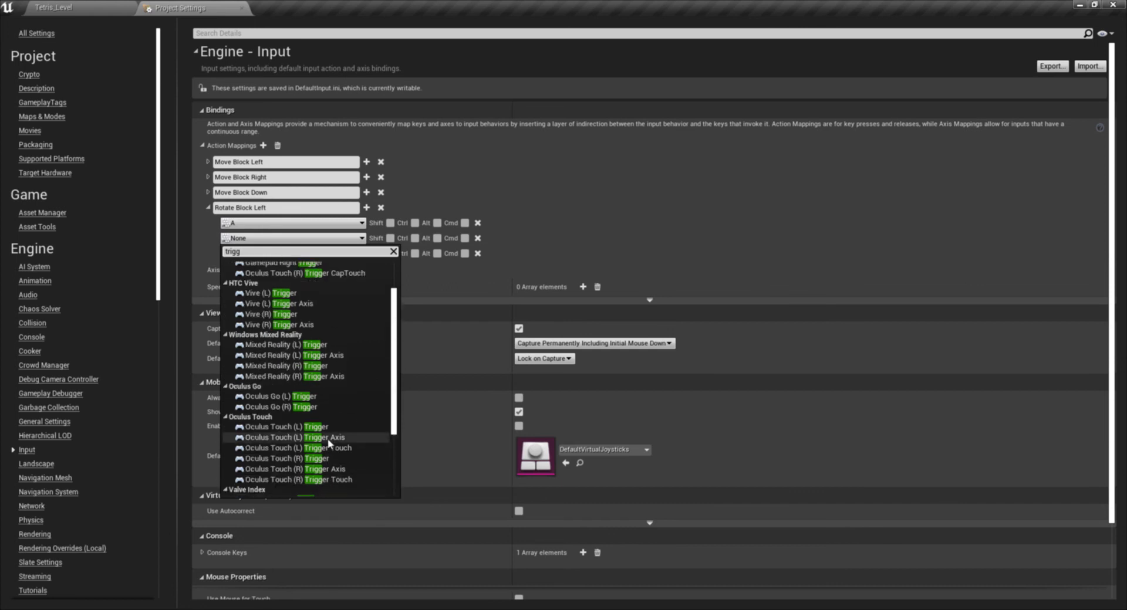
scroll(327, 438, up, 3)
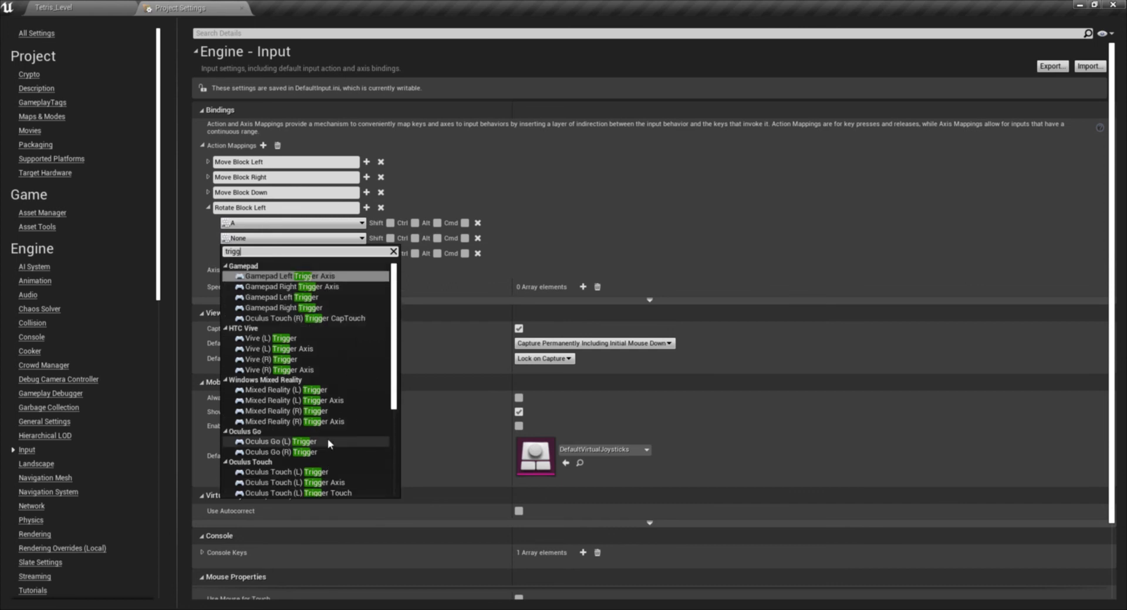
click(316, 298)
- Bind the third key slot of Rotate Block Left to Gamepad Left Shoulder and collapse the mapping
click(271, 254)
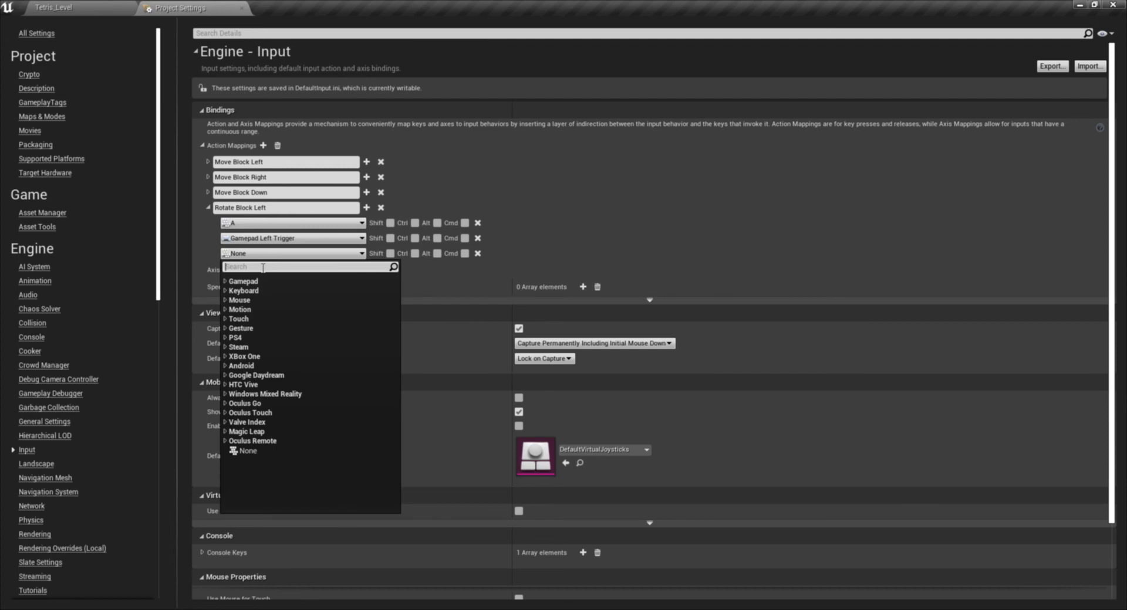
text(sho)
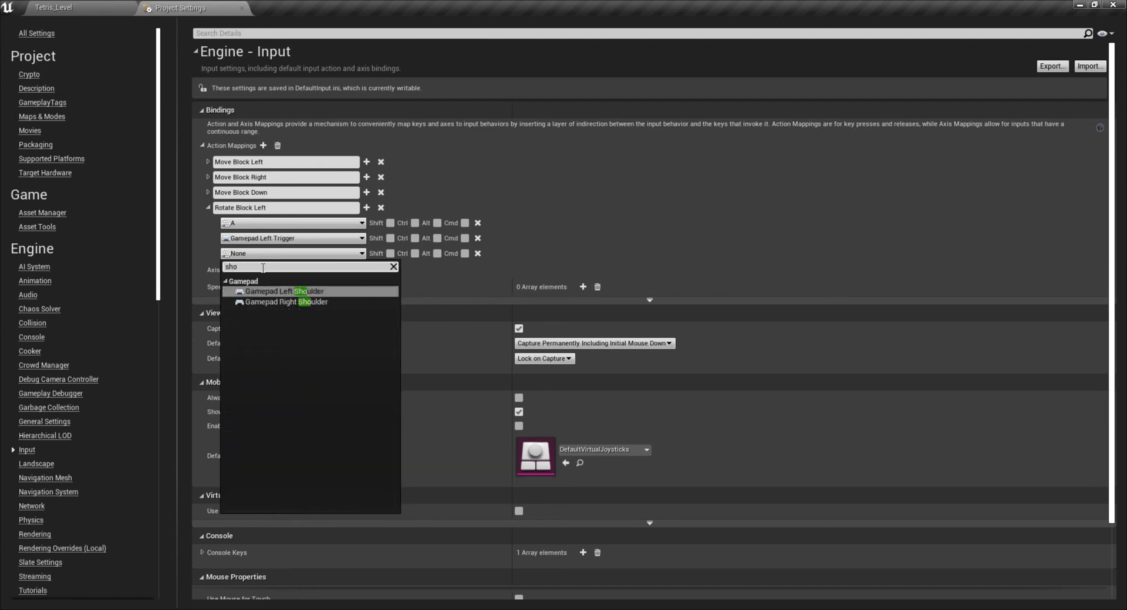
click(320, 293)
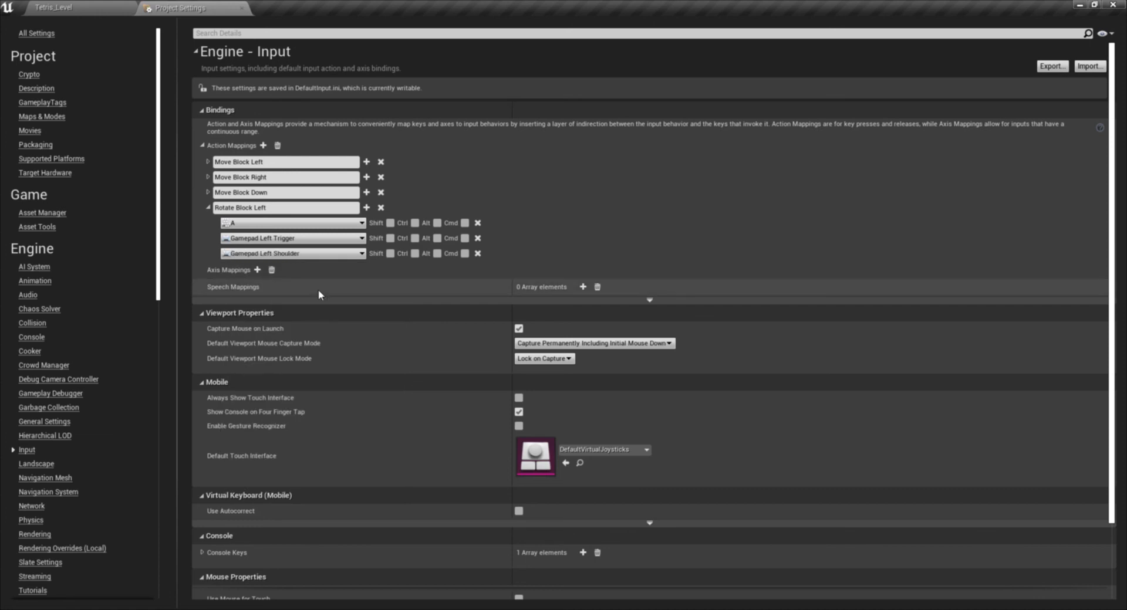
click(208, 208)
- Add a fifth action mapping with three key slots and name it Rotate Block Right
click(263, 145)
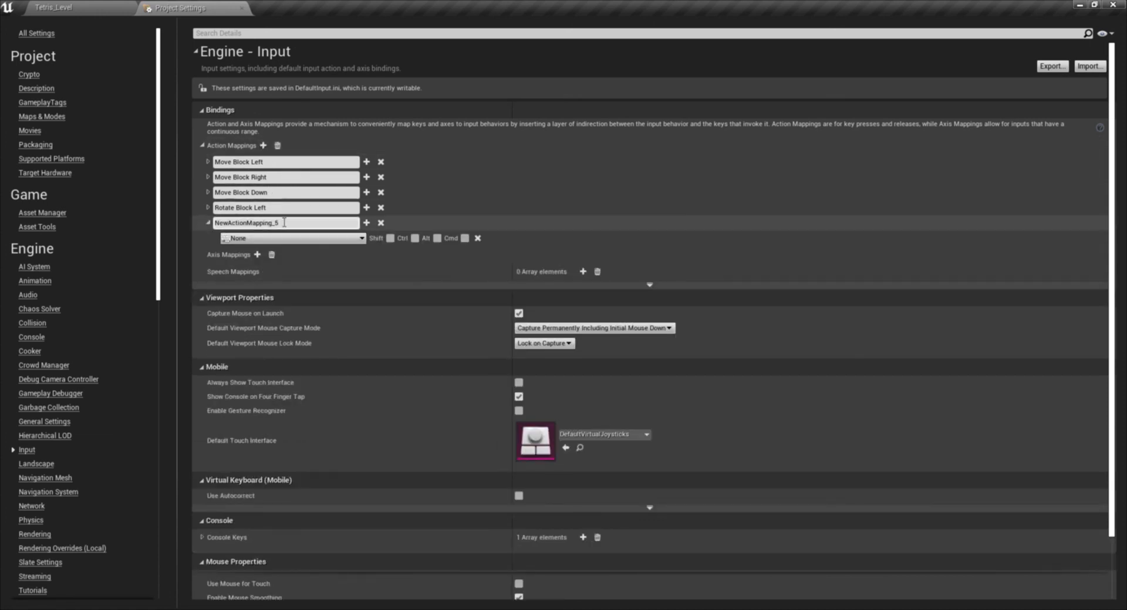
click(366, 224)
click(366, 223)
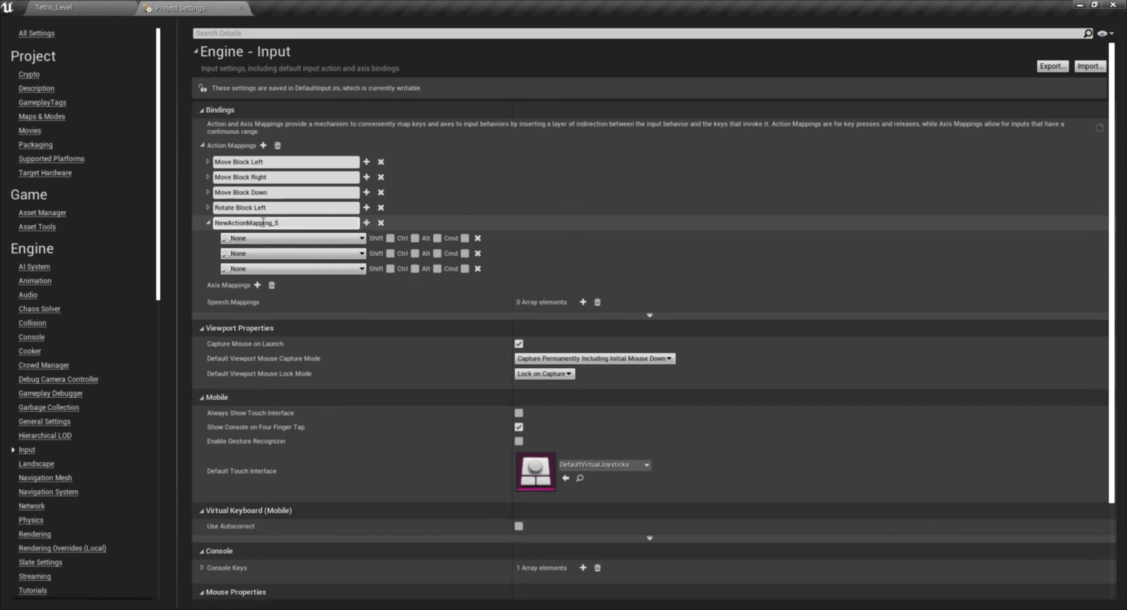
click(301, 223)
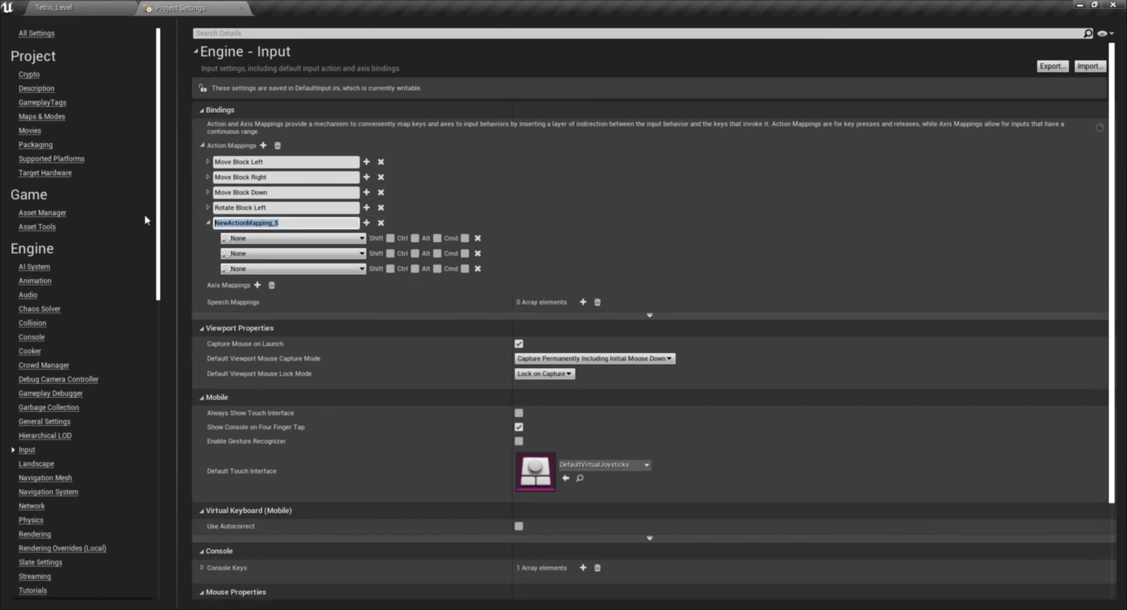
text(Rotate Block Right)
- Bind the first key slot of Rotate Block Right to the keyboard D key
click(253, 240)
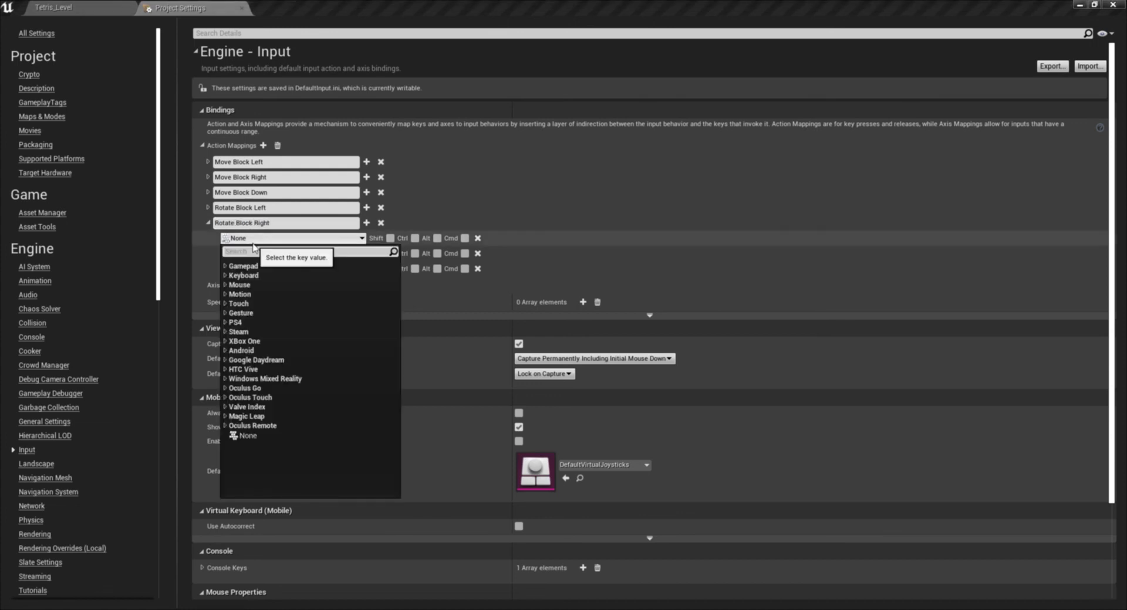
text(D)
scroll(308, 382, down, 10)
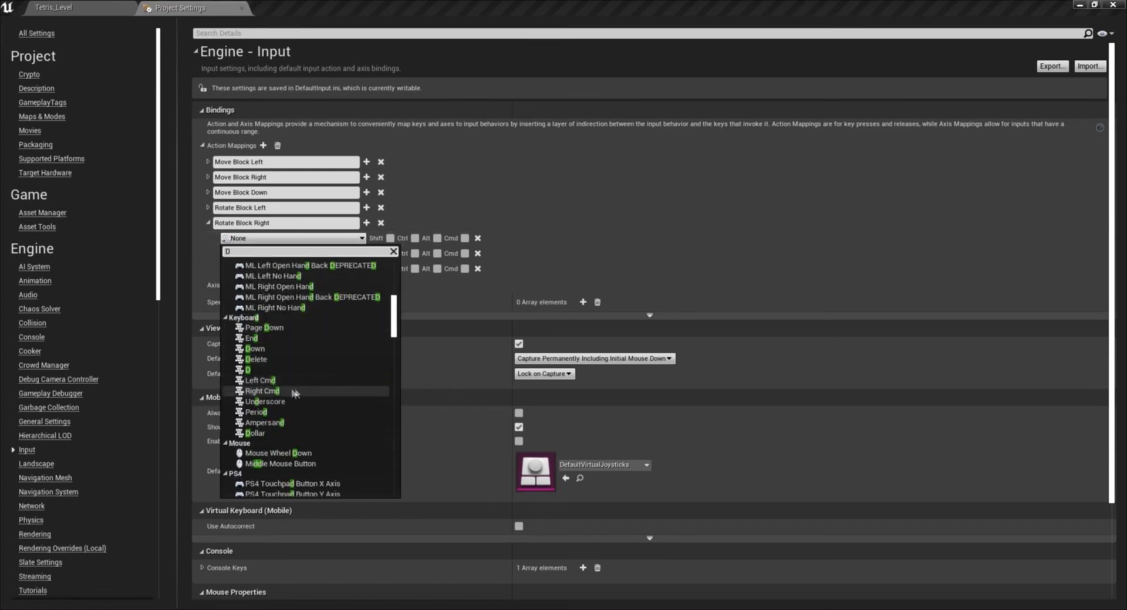
click(283, 370)
- Bind the second key slot of Rotate Block Right to Gamepad Right Trigger and the third to Gamepad Right Shoulder
click(256, 254)
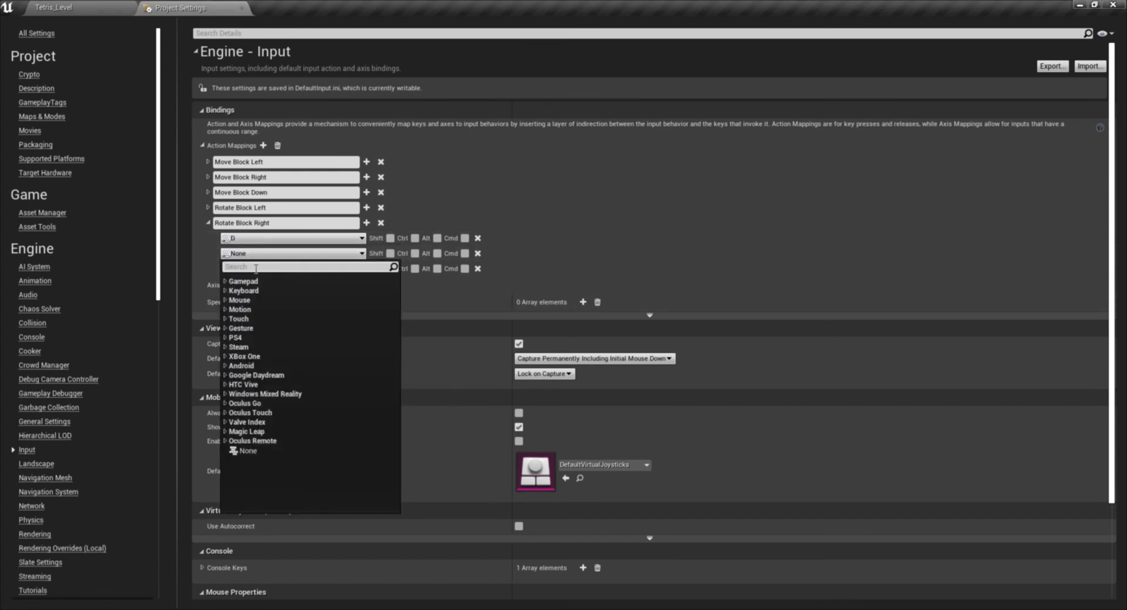
text(TRIG)
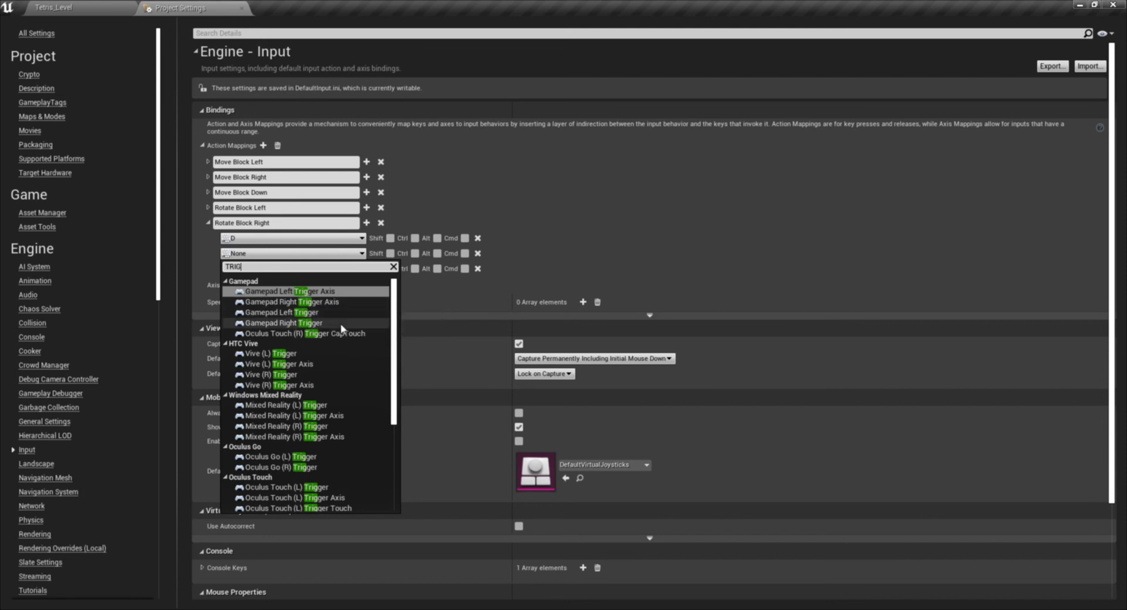
click(309, 326)
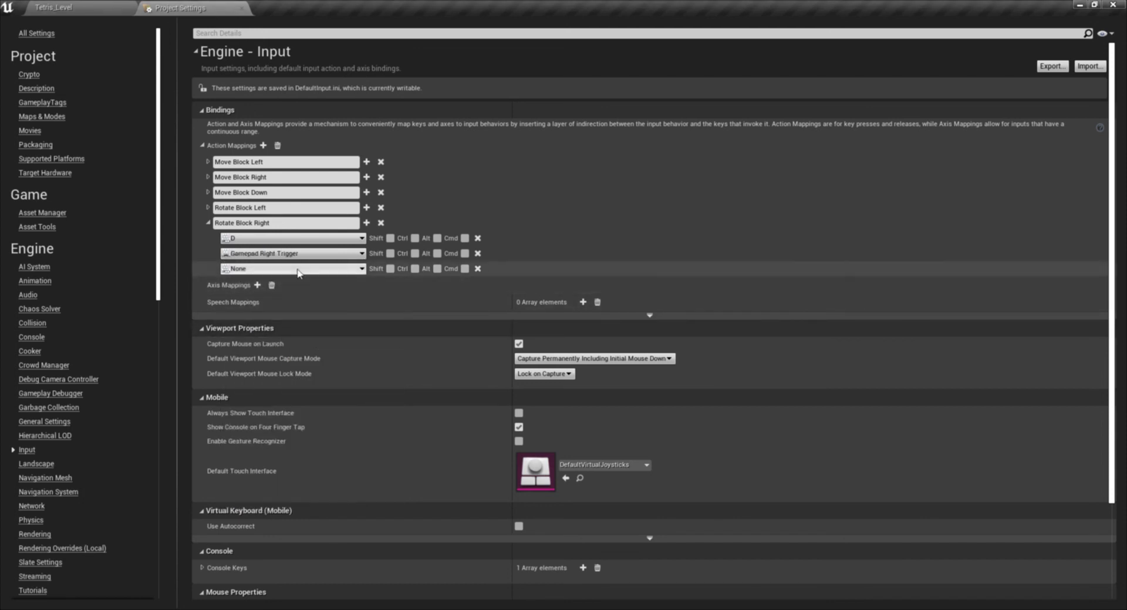
click(273, 269)
text(SHO)
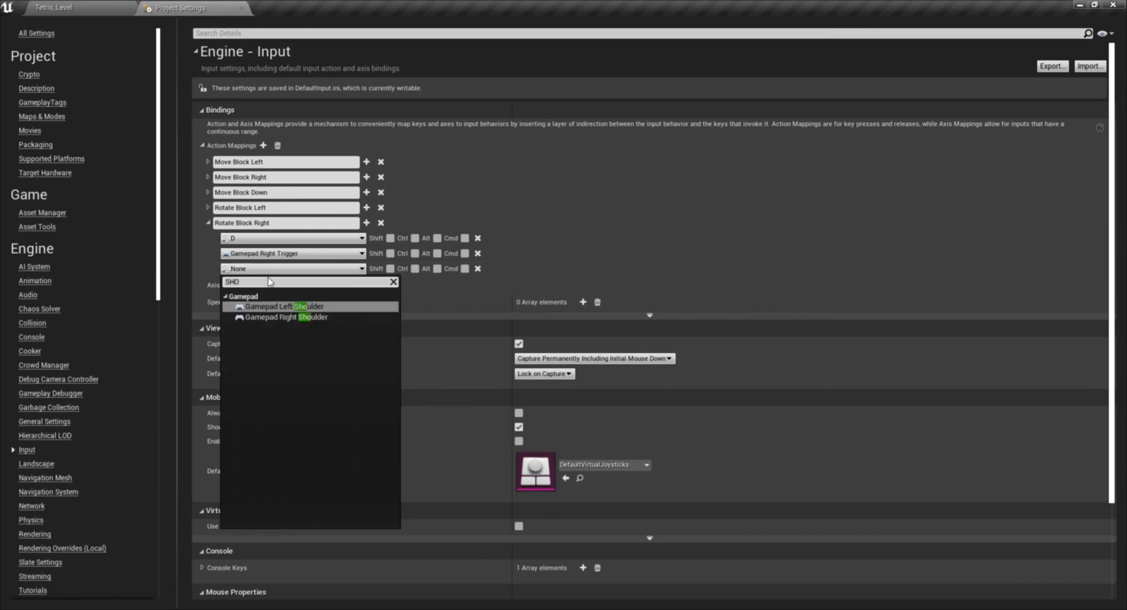
click(284, 317)
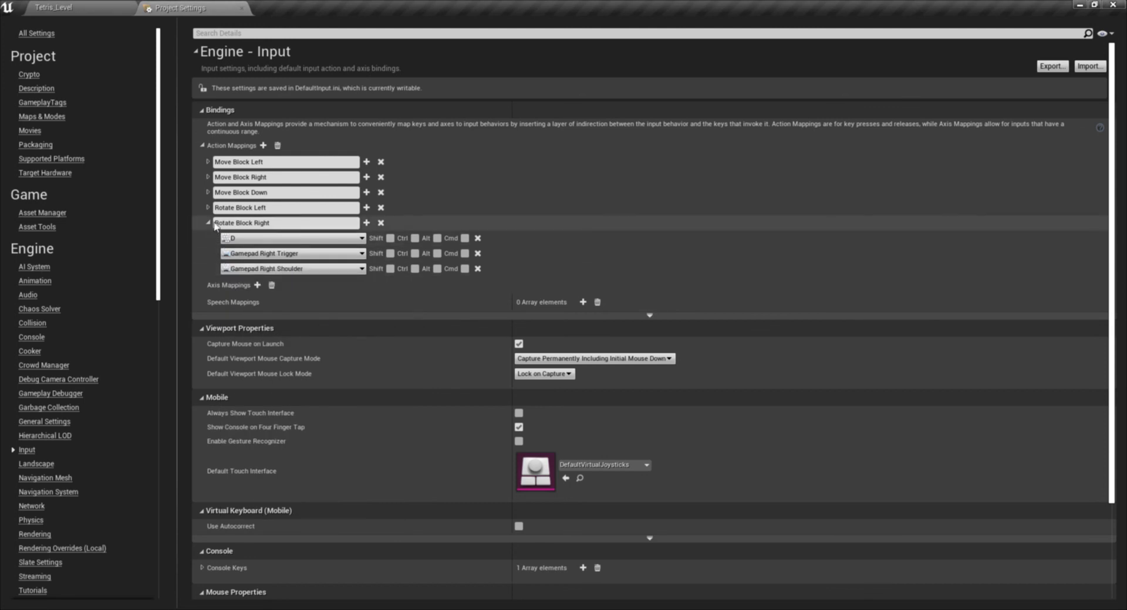
- Collapse Rotate Block Right and add a sixth action mapping named Hold/Switch with two key slots
click(208, 223)
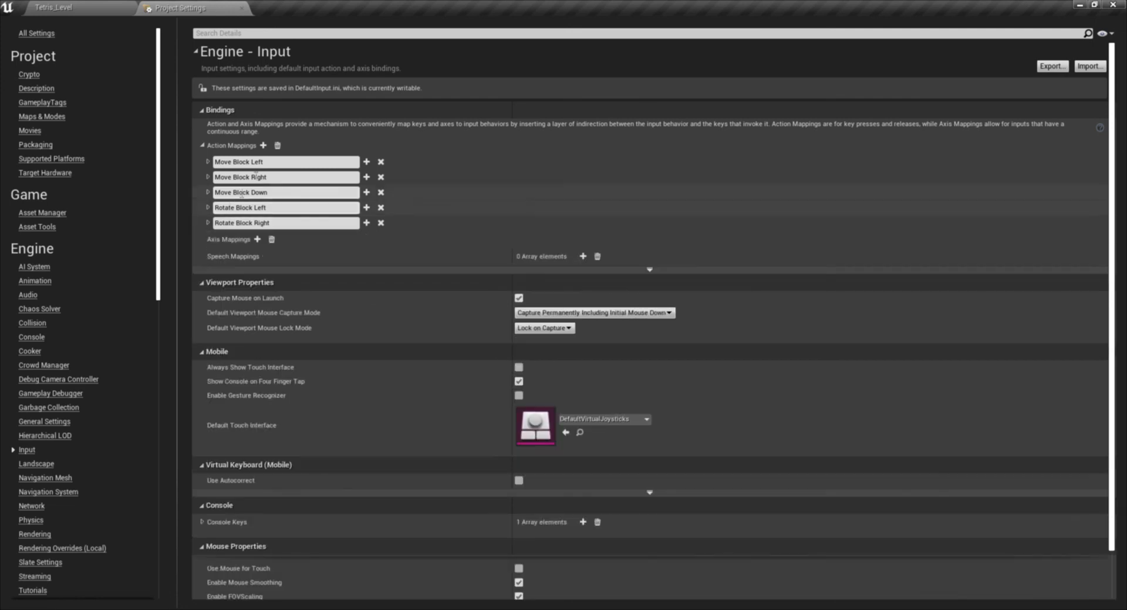
click(263, 145)
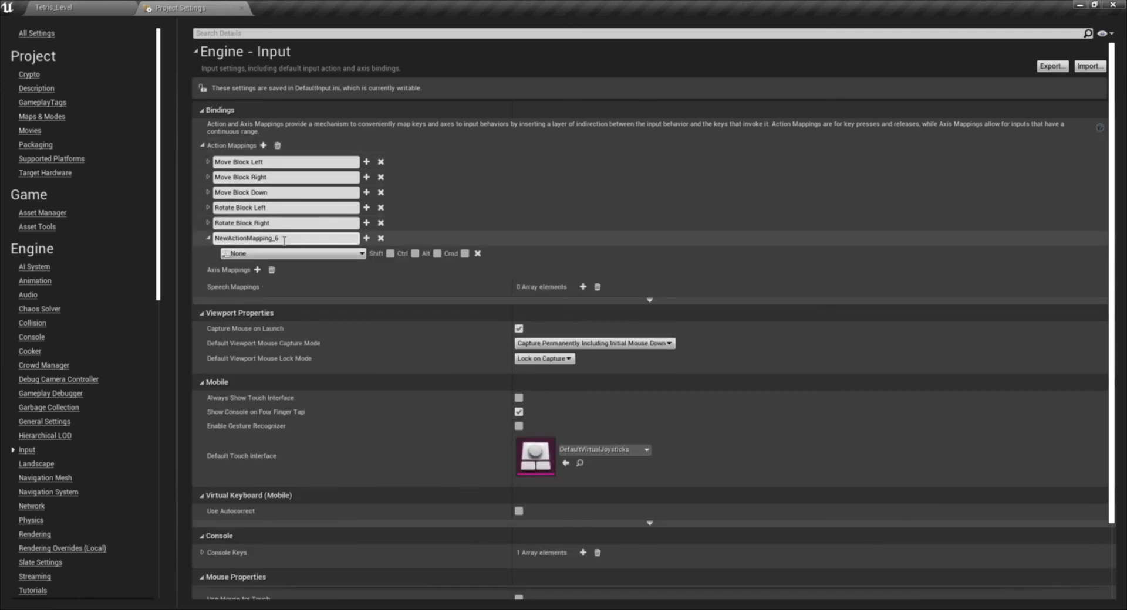
click(282, 237)
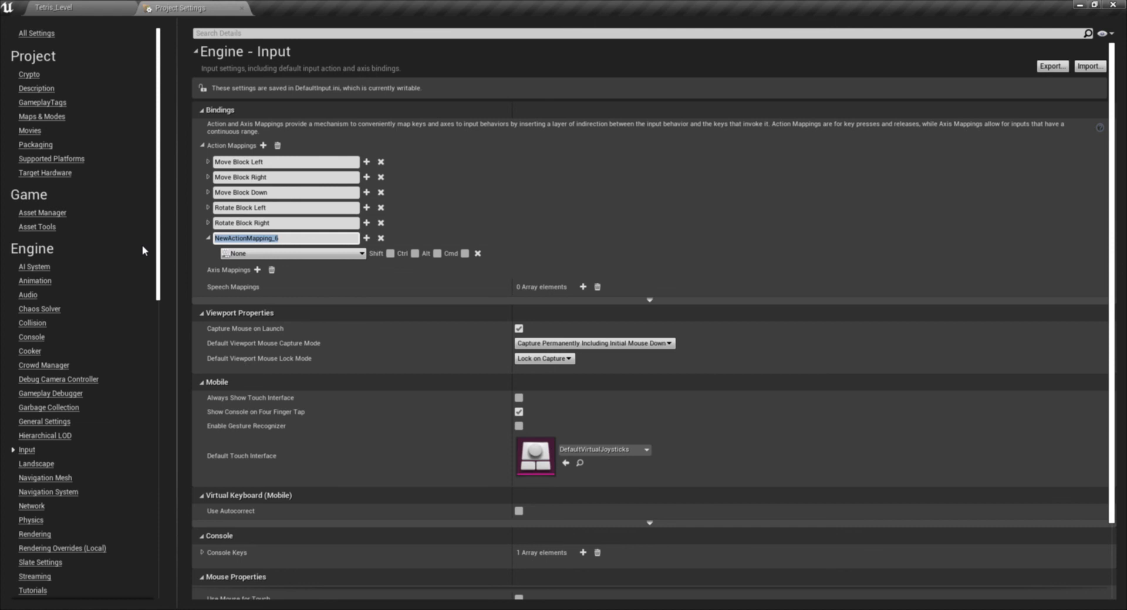
text(Hold /)
key(BackSpace)
key(BackSpace)
key(BackSpace)
text(/Switch)
click(366, 237)
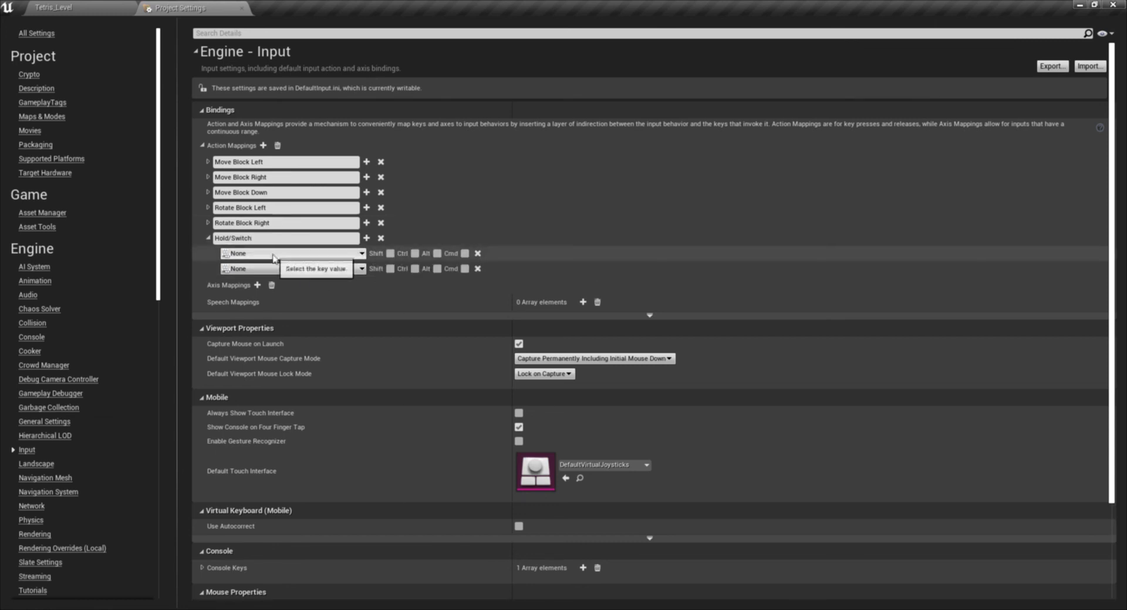
- Bind the Hold/Switch key slots to the keyboard Space Bar and Gamepad Face Button Top, and collapse the mapping
click(273, 269)
text(spac)
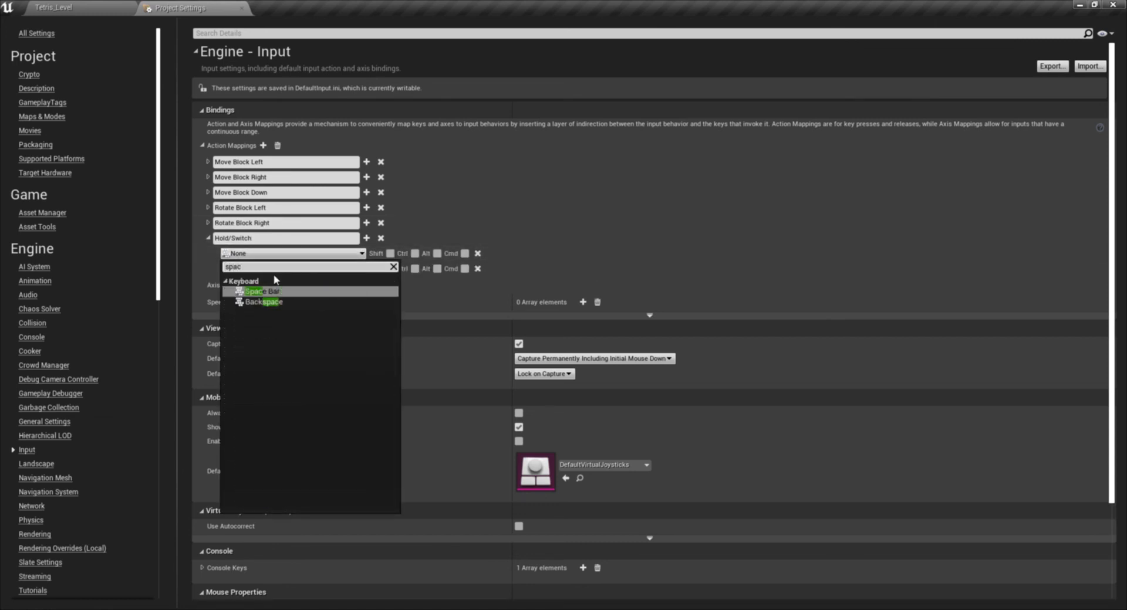
click(258, 291)
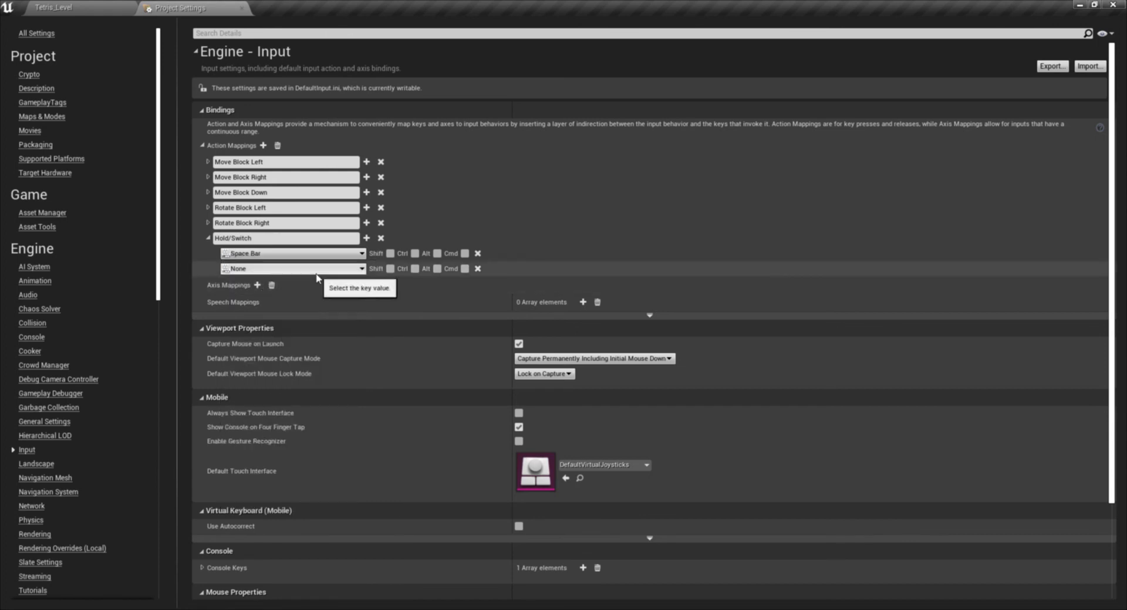
click(296, 269)
text(face)
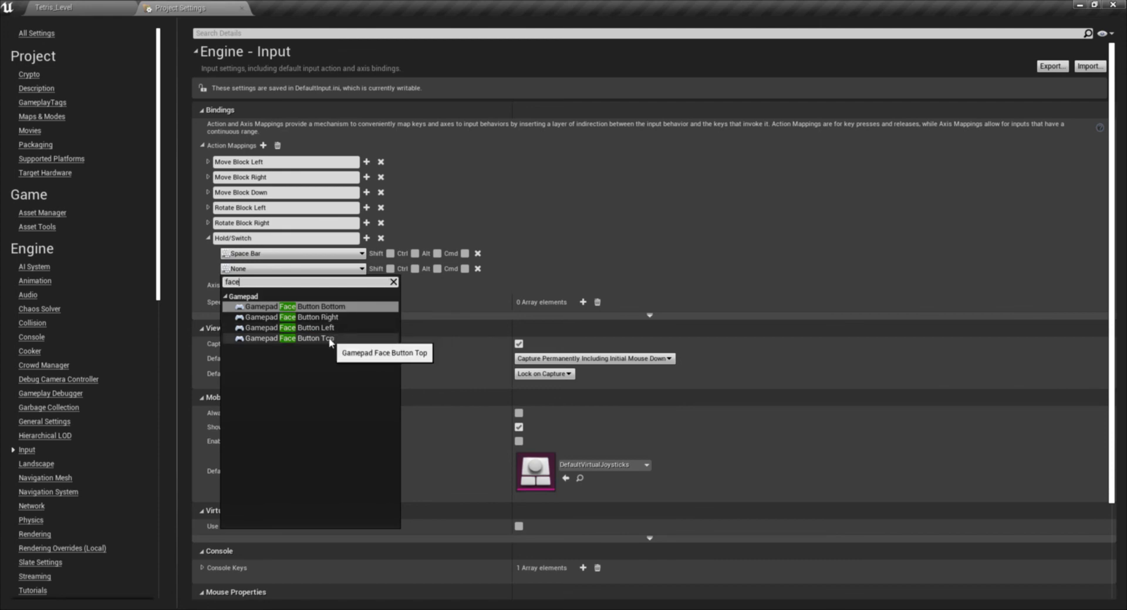
click(329, 339)
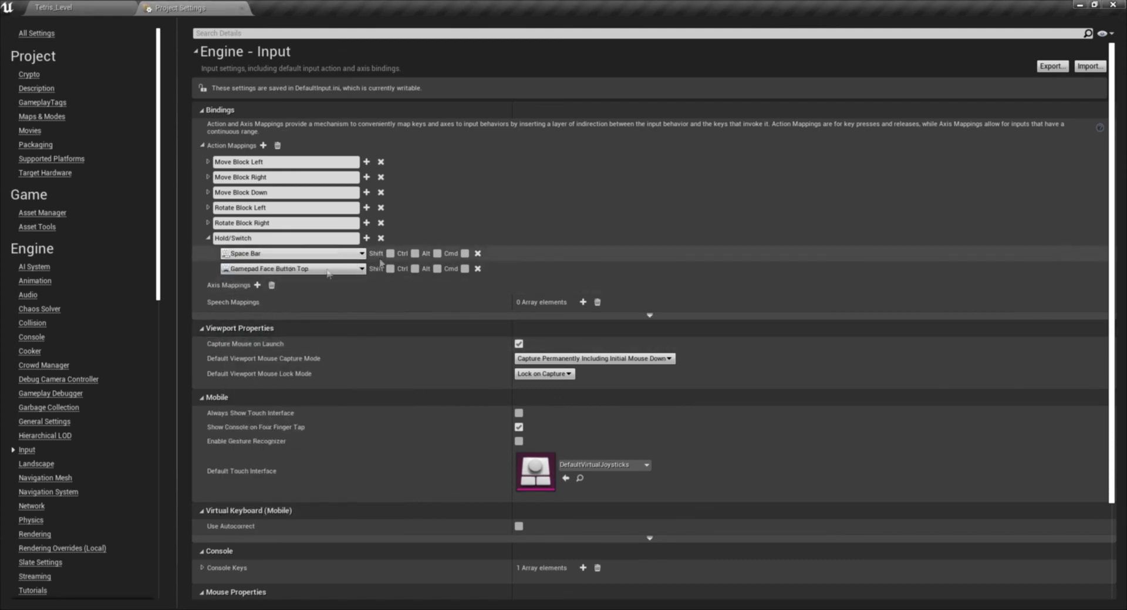
click(208, 238)
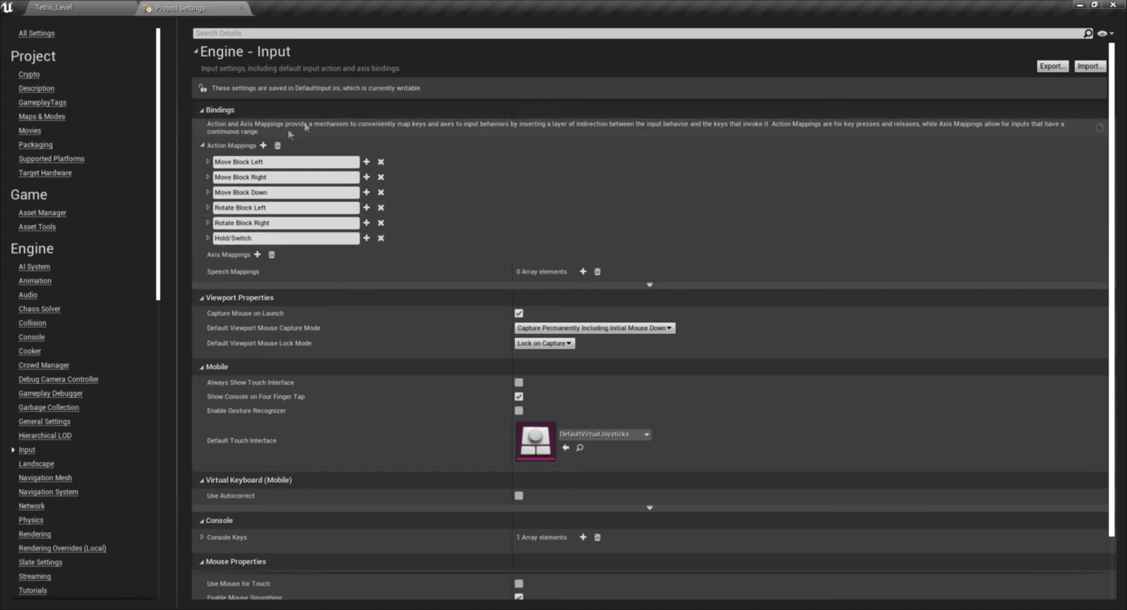
- Add a seventh action mapping named Pause Game and bind its first key slot to the keyboard Enter key
click(263, 145)
click(299, 254)
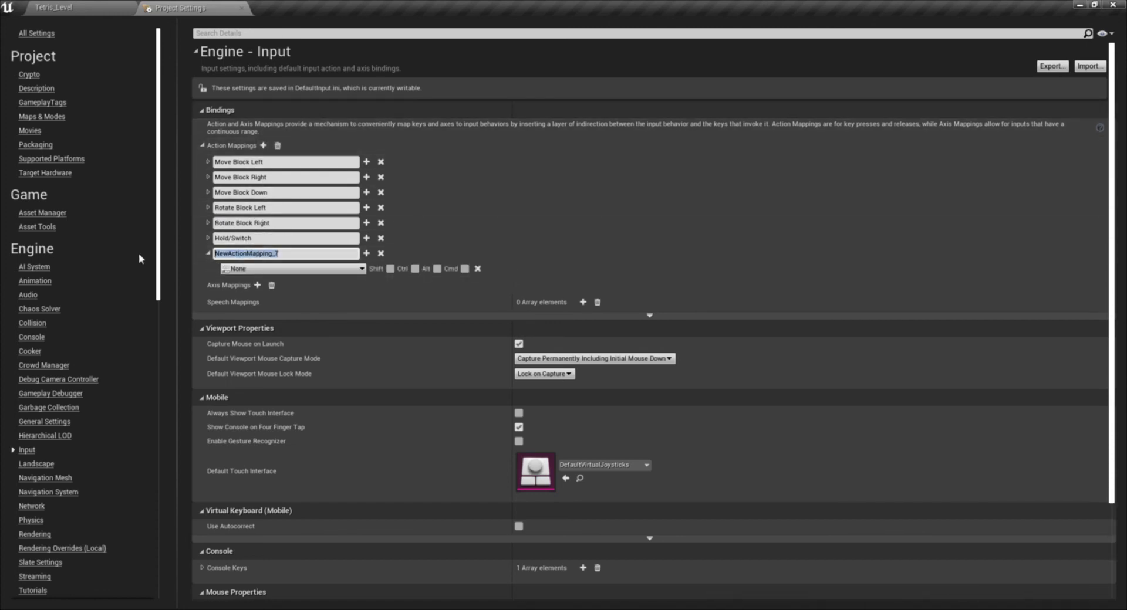
text(Pause Game)
click(245, 269)
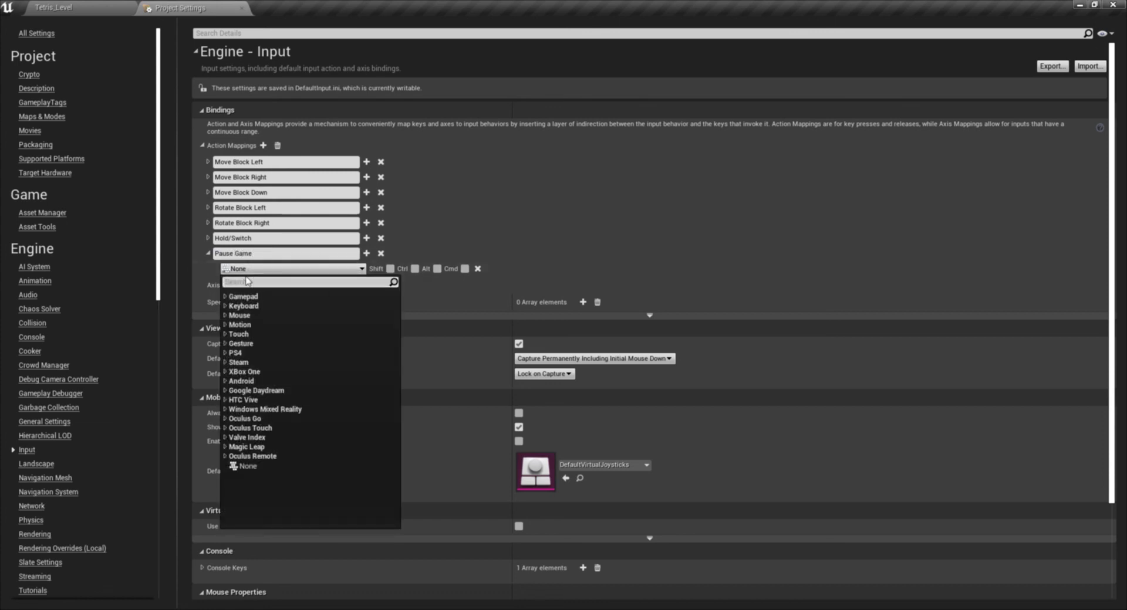
text(enter)
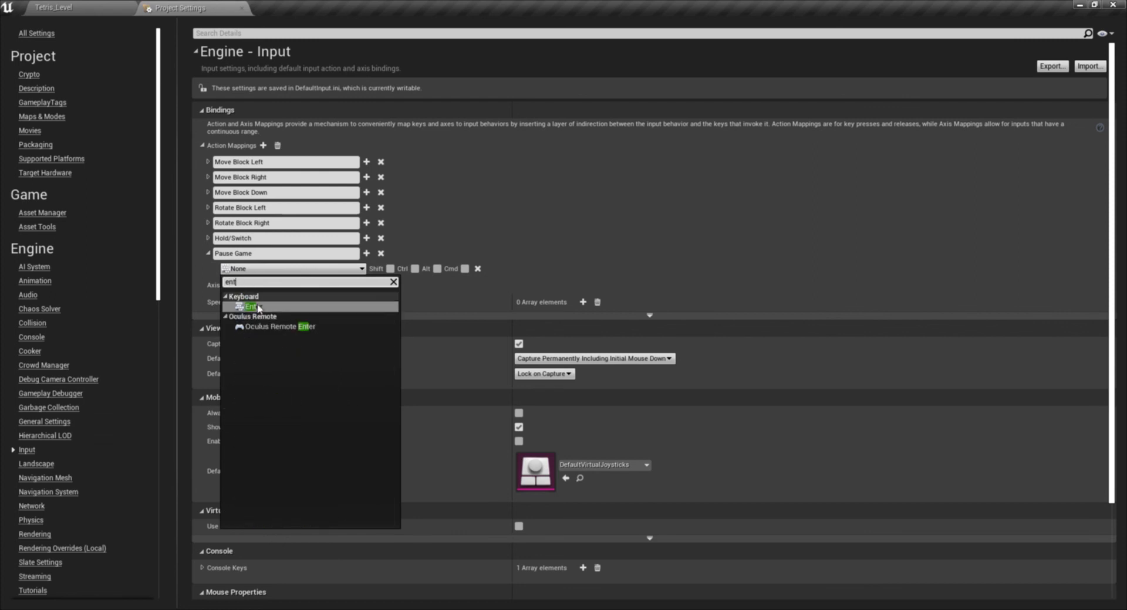
click(256, 307)
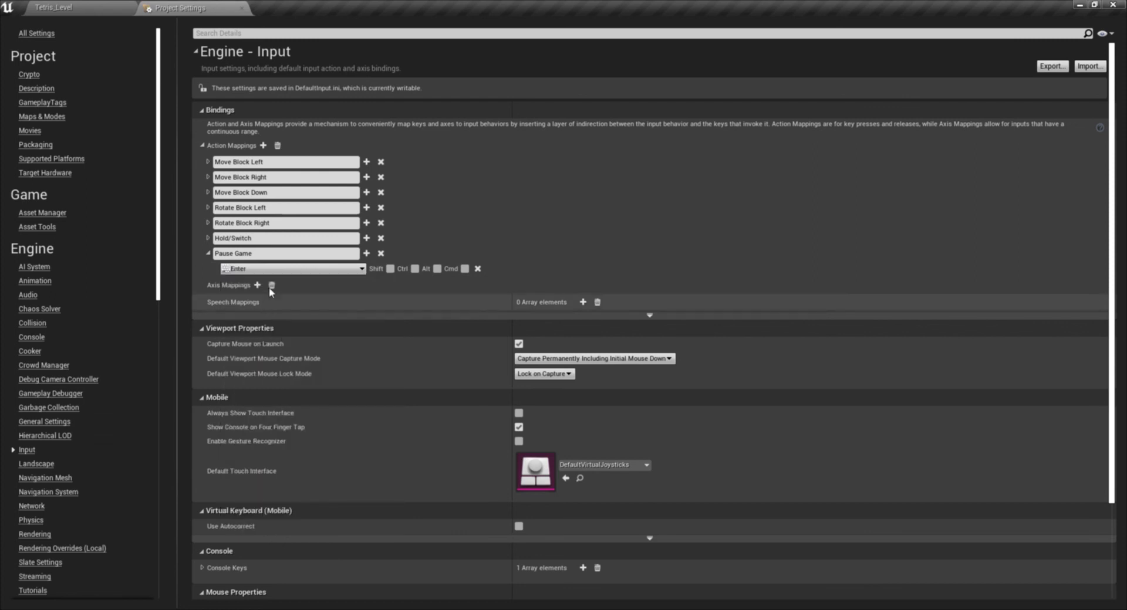
- Add a second key slot to Pause Game bound to Gamepad Special Right, and collapse the mapping
click(366, 254)
click(244, 284)
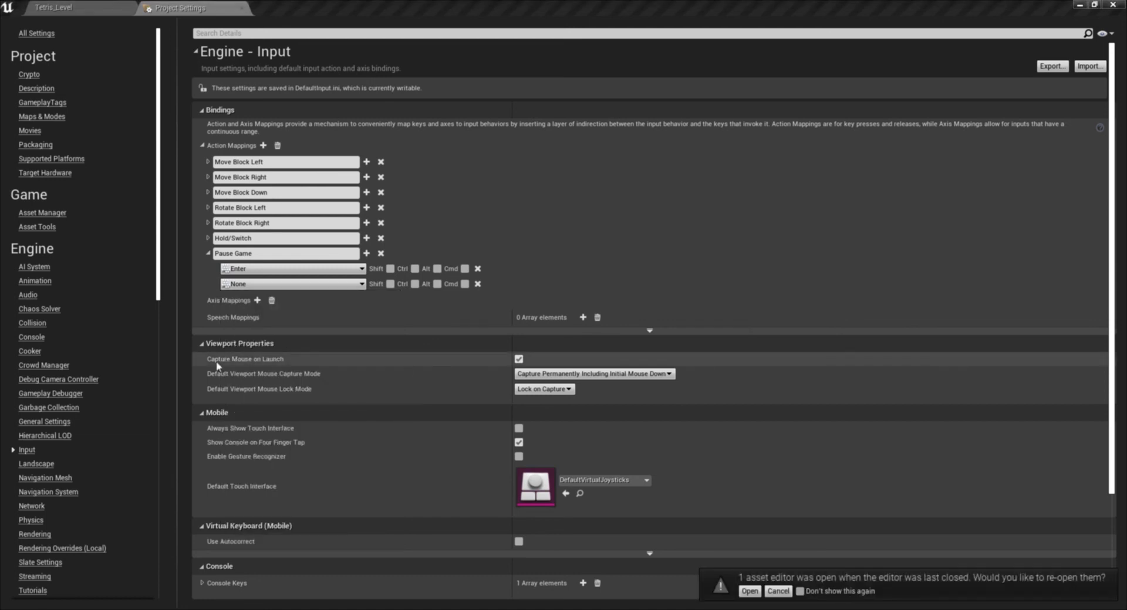
click(262, 285)
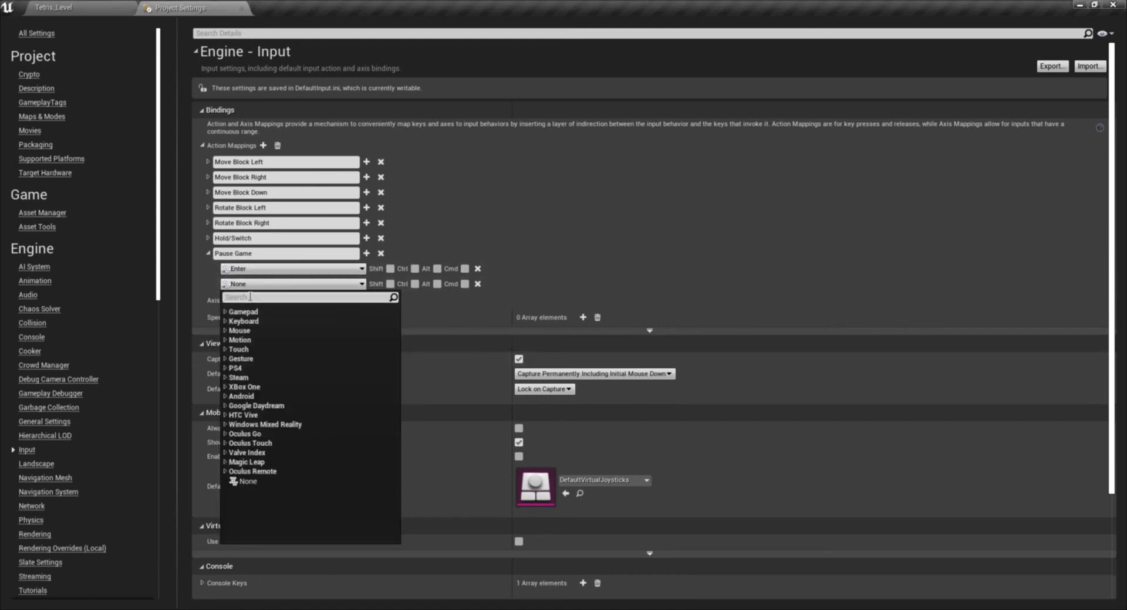
text(spe)
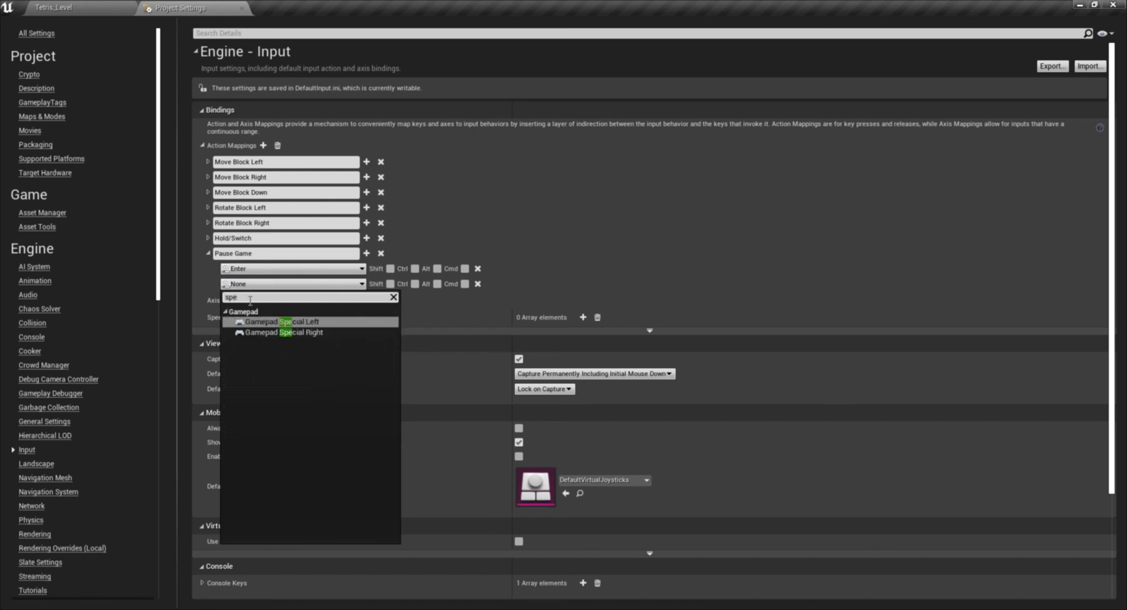
click(339, 332)
click(208, 254)
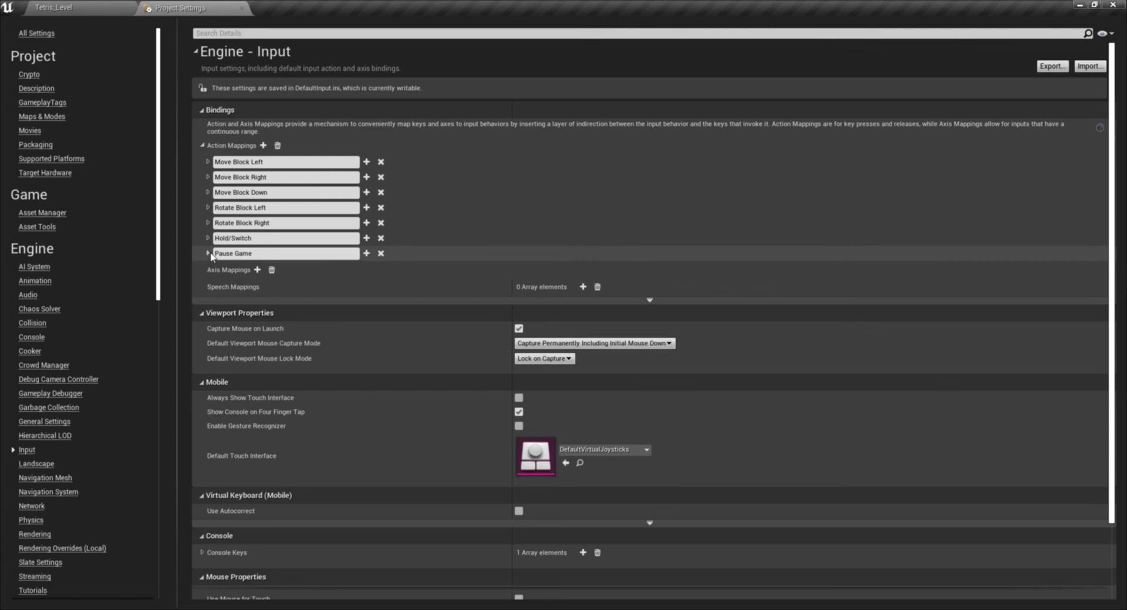
- Add an eighth action mapping with two key slots and name it Drop Block
click(263, 145)
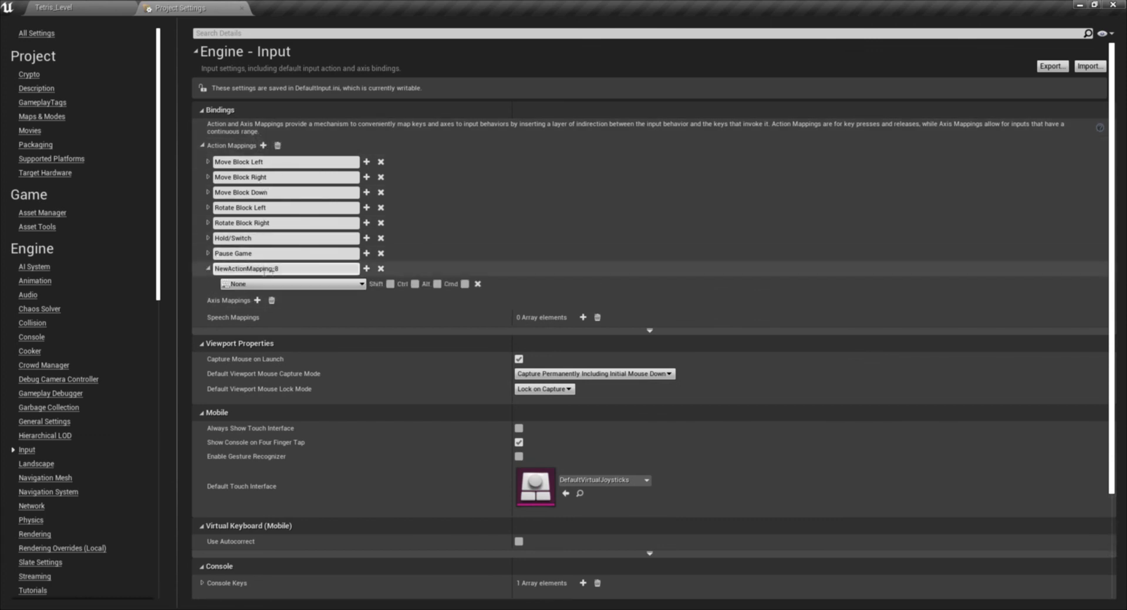
click(367, 268)
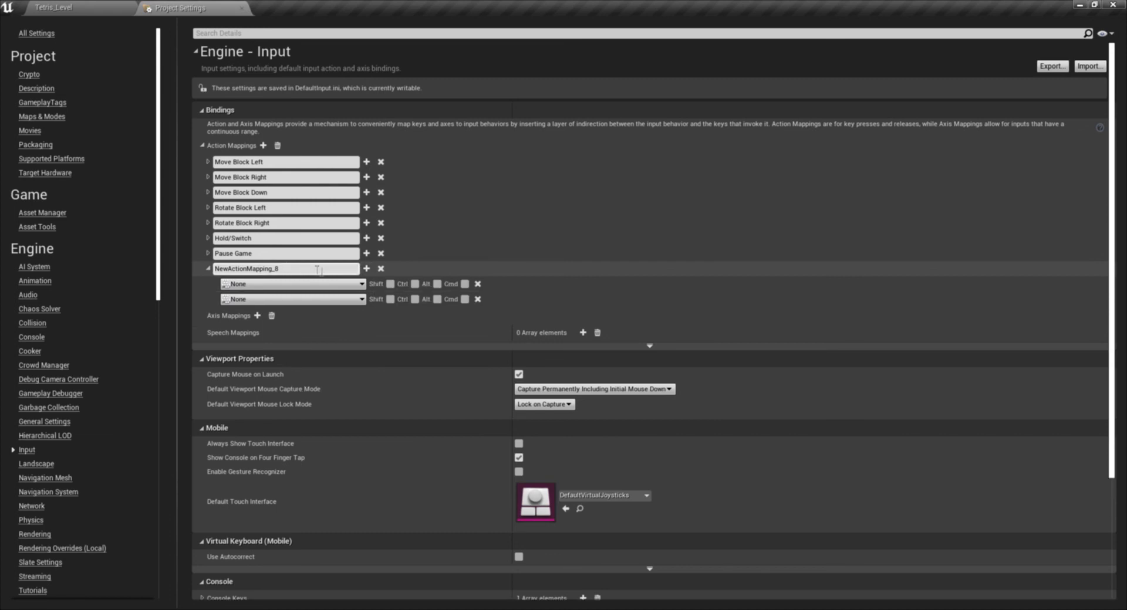
click(318, 270)
text(Dr)
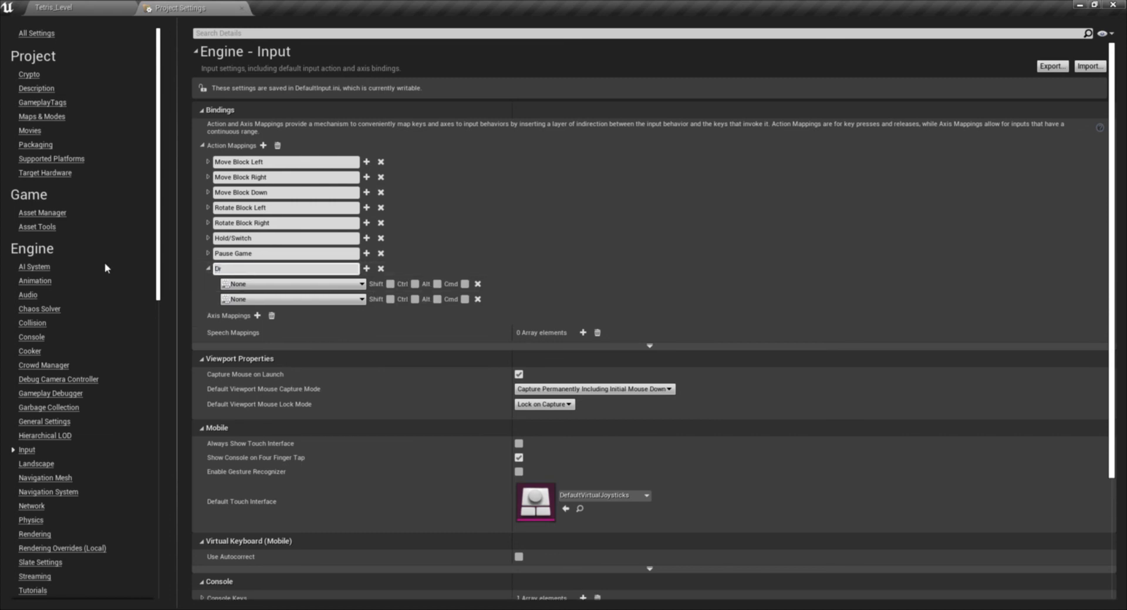
text(op Block)
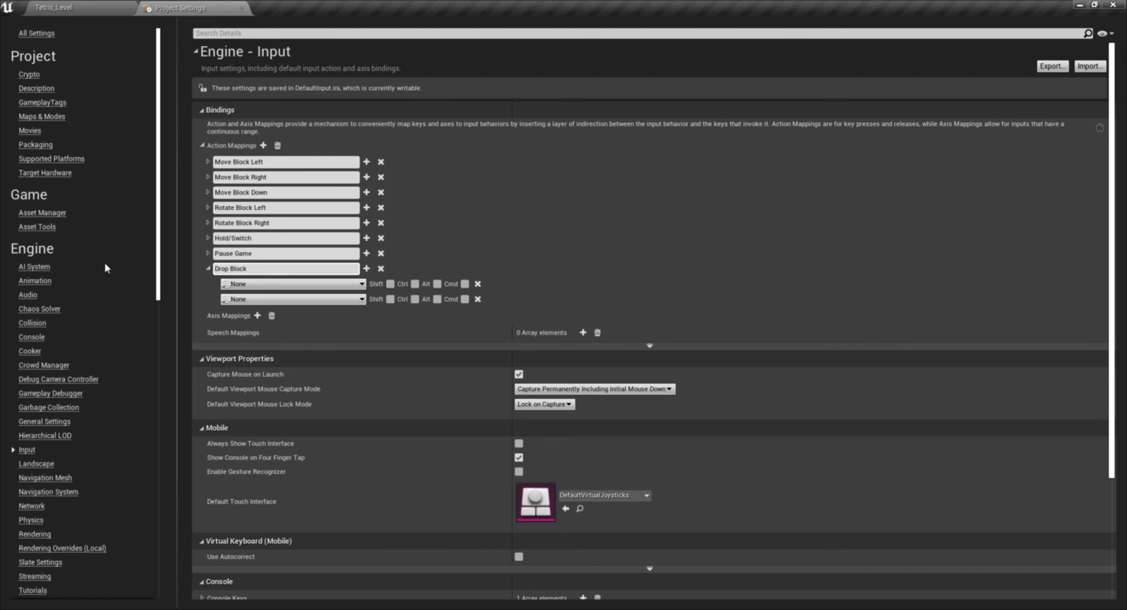
- Bind the first key slot of Drop Block to the keyboard X key
click(251, 286)
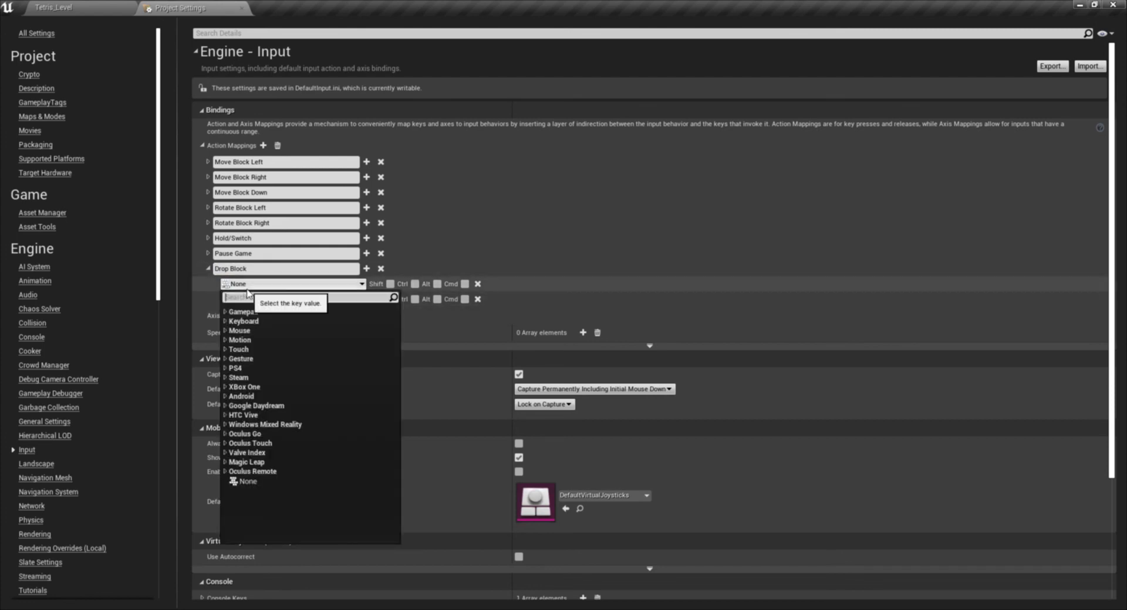
text(x)
scroll(325, 445, down, 10)
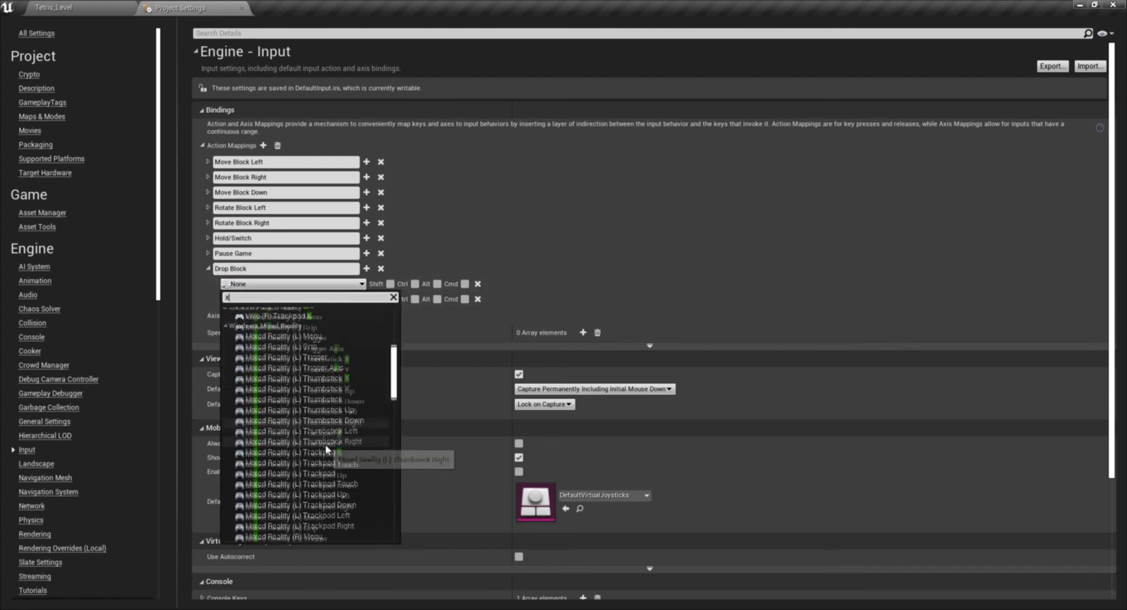
scroll(331, 449, down, 7)
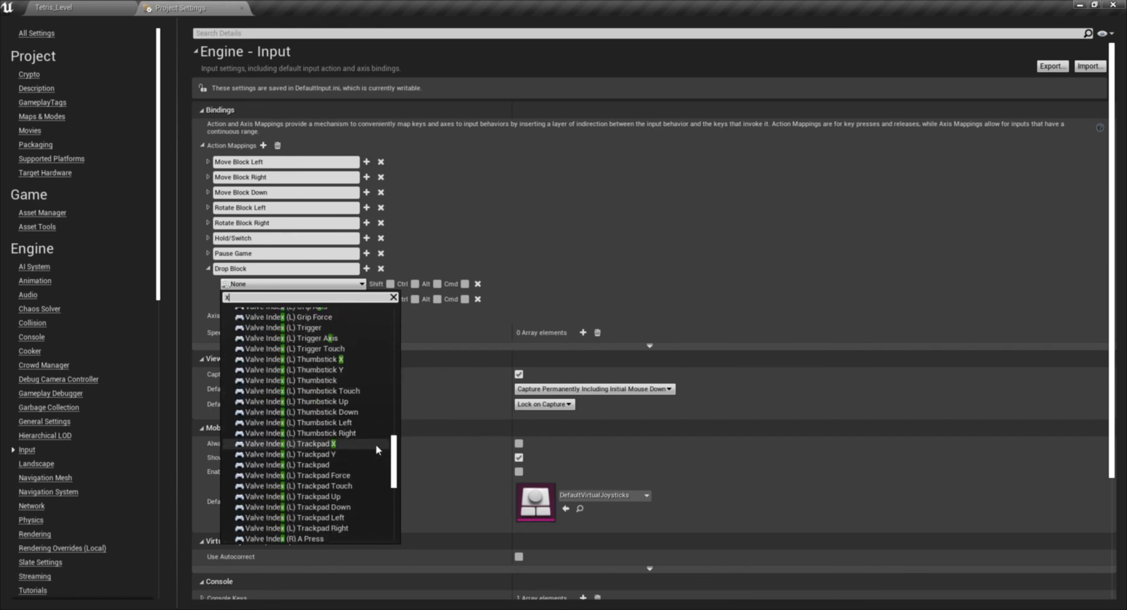
drag(394, 449, 394, 335)
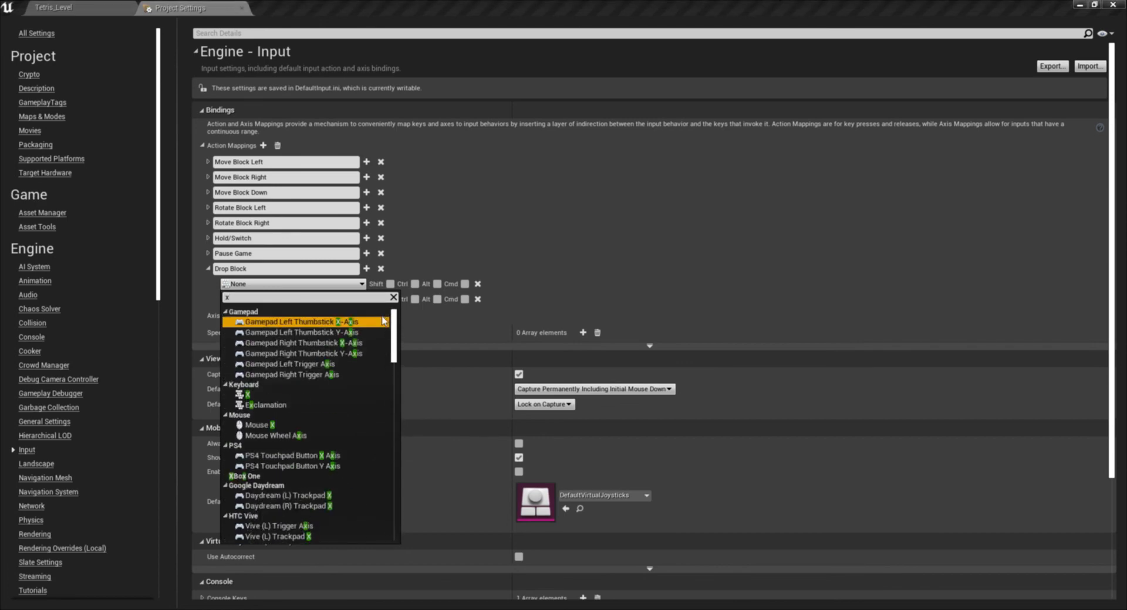
click(259, 394)
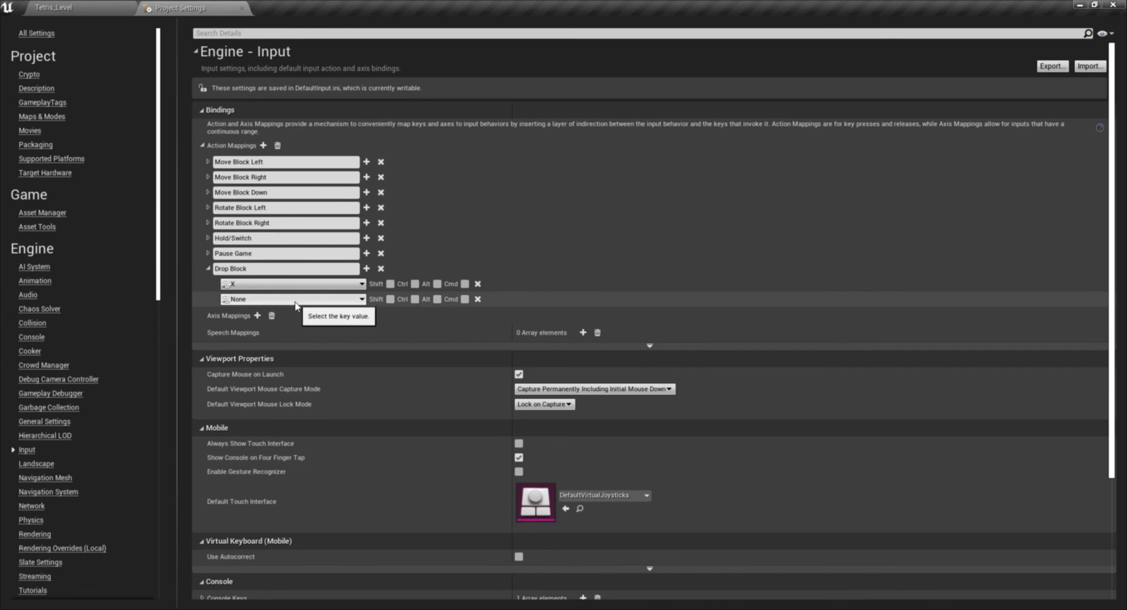
- Bind the second key slot of Drop Block to Gamepad Face Button Left and decline re-opening the previous asset editor
click(282, 300)
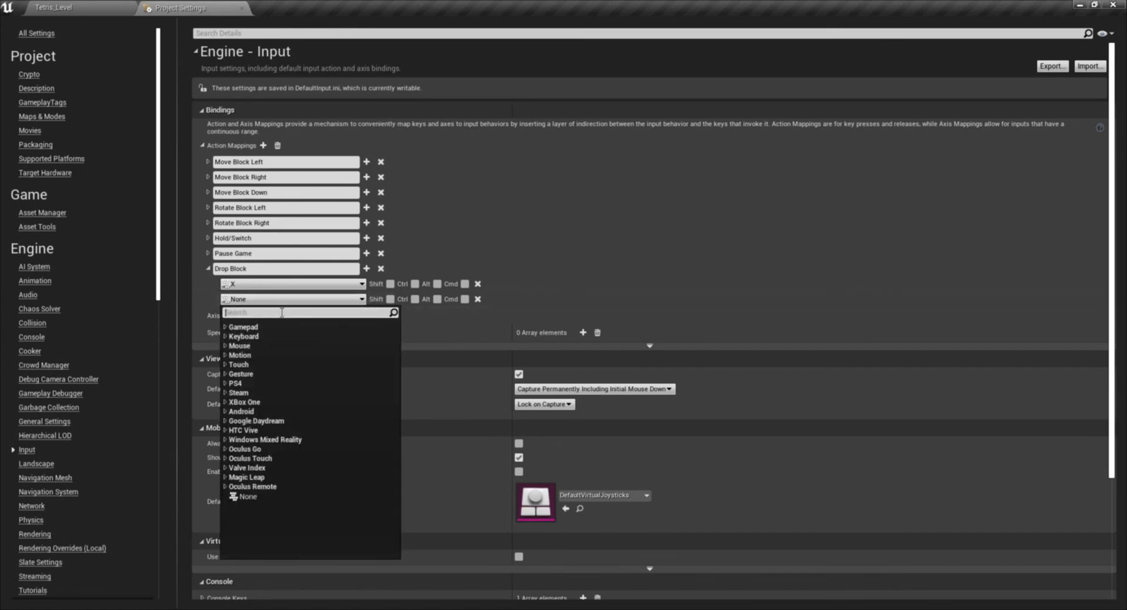
text(face)
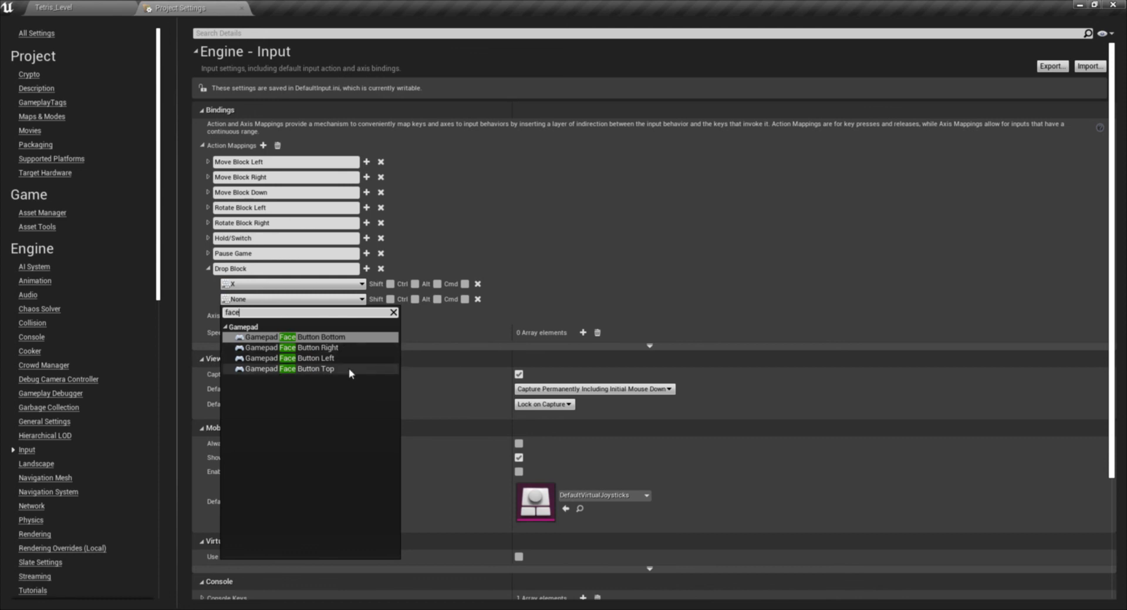
click(348, 359)
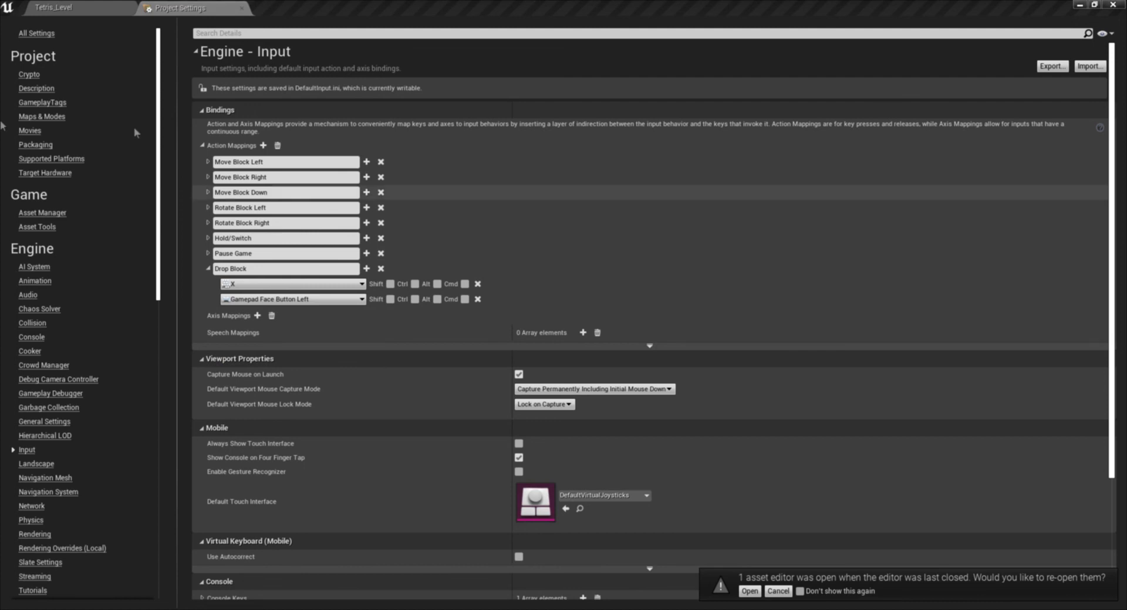
click(786, 597)
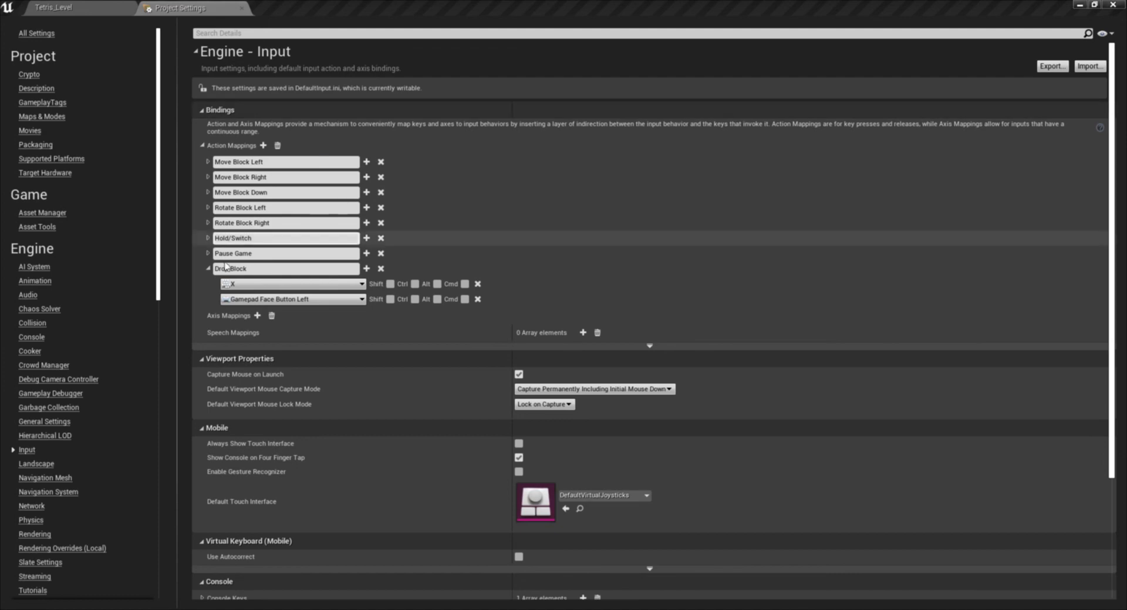
- Expand all the collapsed action mappings, from Pause Game up to Move Block Left, to review their key bindings
click(208, 249)
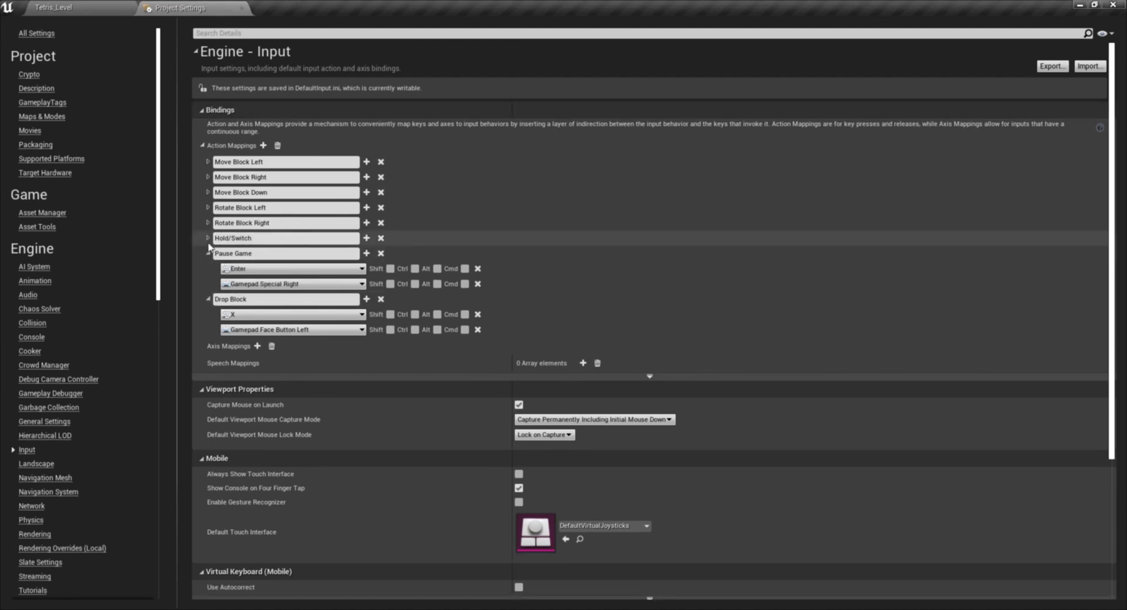
click(207, 238)
click(208, 223)
click(208, 207)
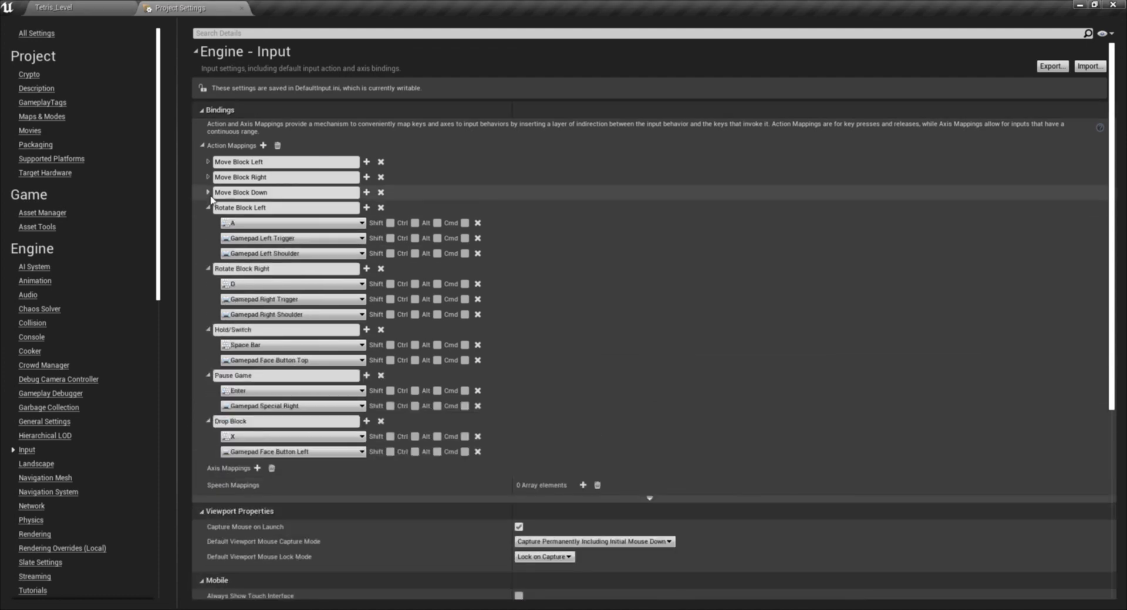
click(207, 192)
click(208, 177)
click(207, 161)
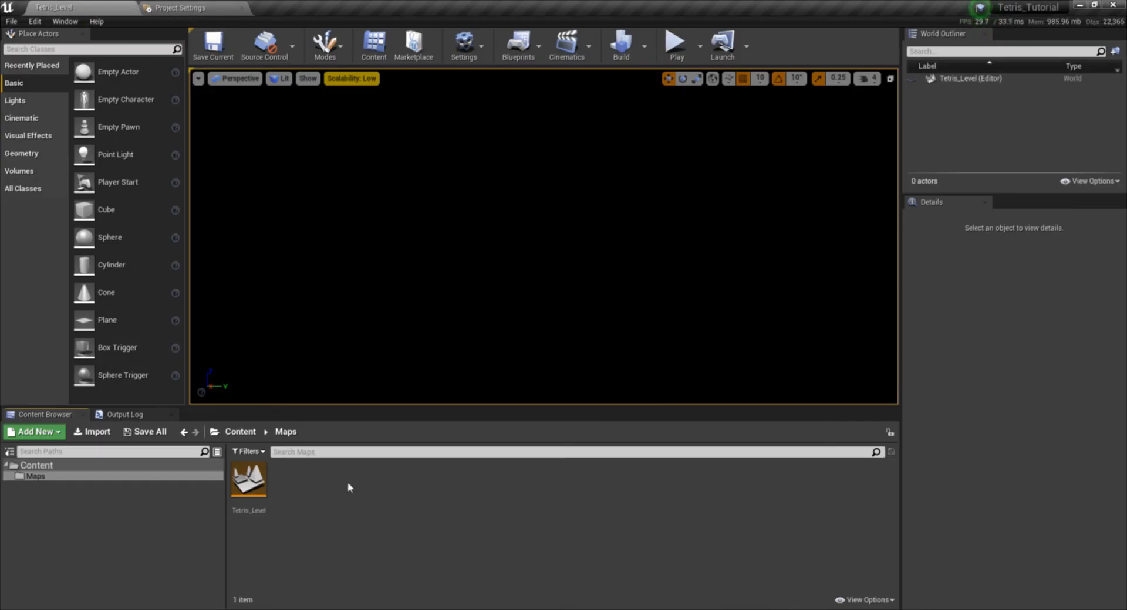
click(55, 477)
right_click(57, 478)
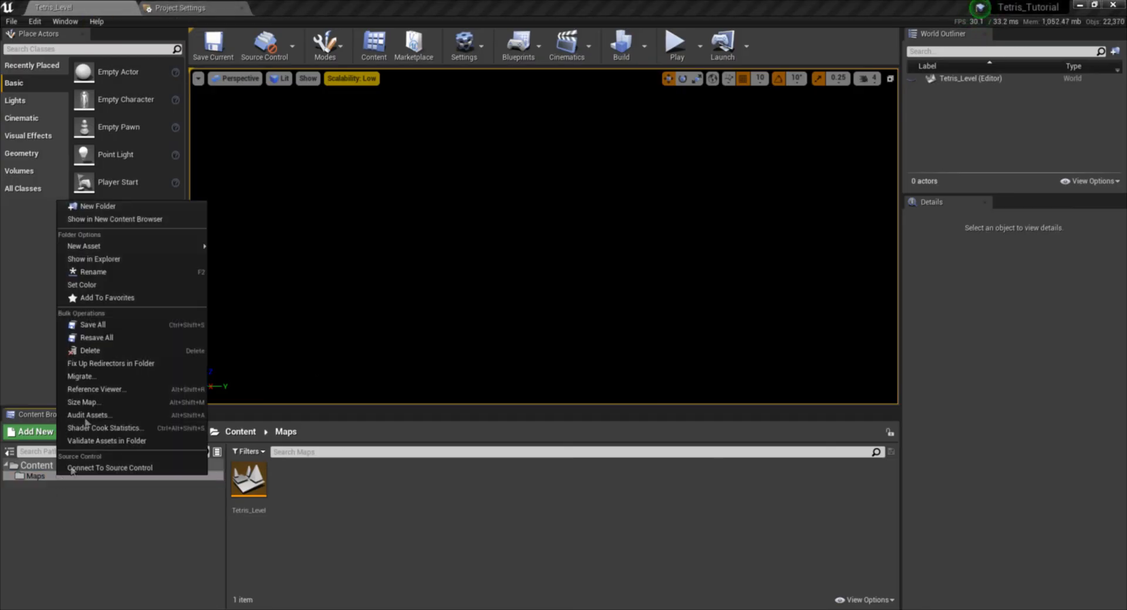
click(136, 526)
- Create a new folder named Game directly under the Content folder
click(59, 466)
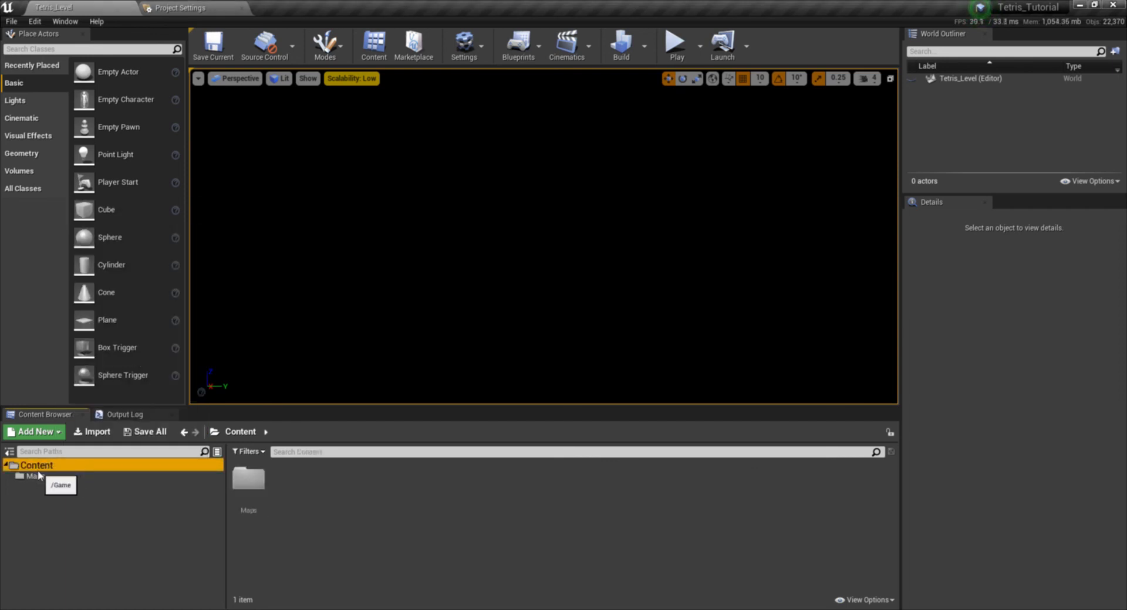
click(36, 476)
click(55, 466)
right_click(57, 468)
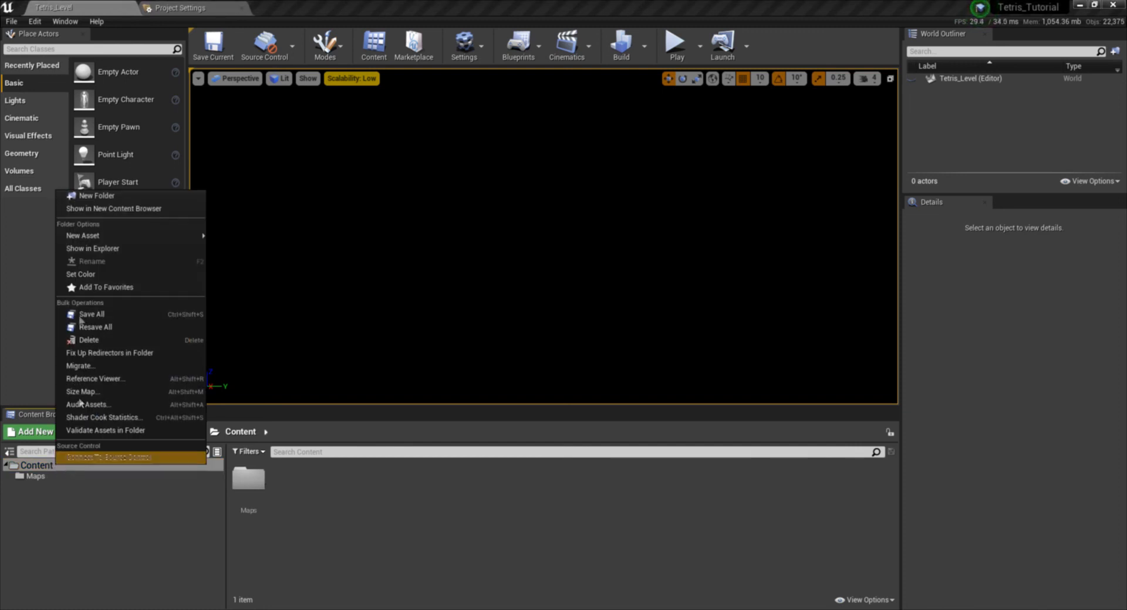
click(88, 206)
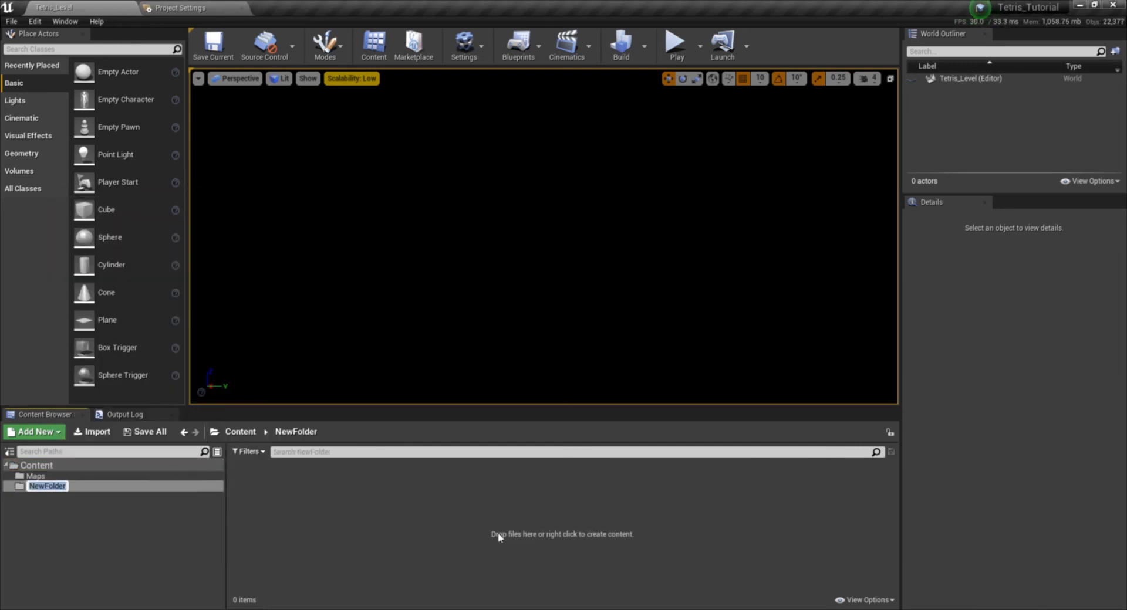
key(Return)
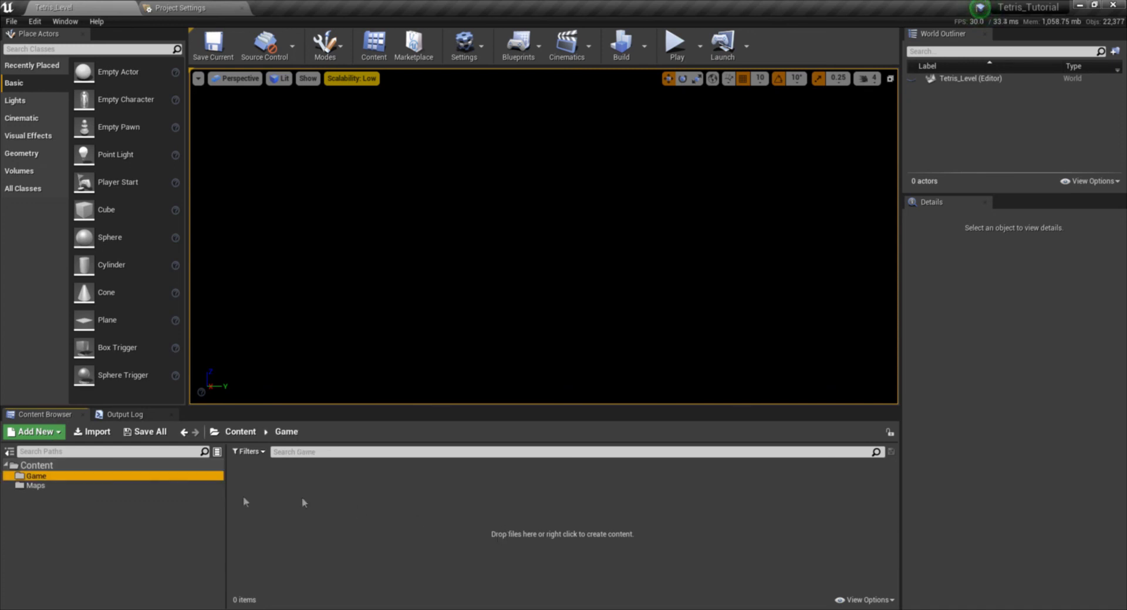
- Create a Blueprint Class in the Game folder with Game Mode Base as its parent class
click(75, 482)
click(81, 476)
click(278, 499)
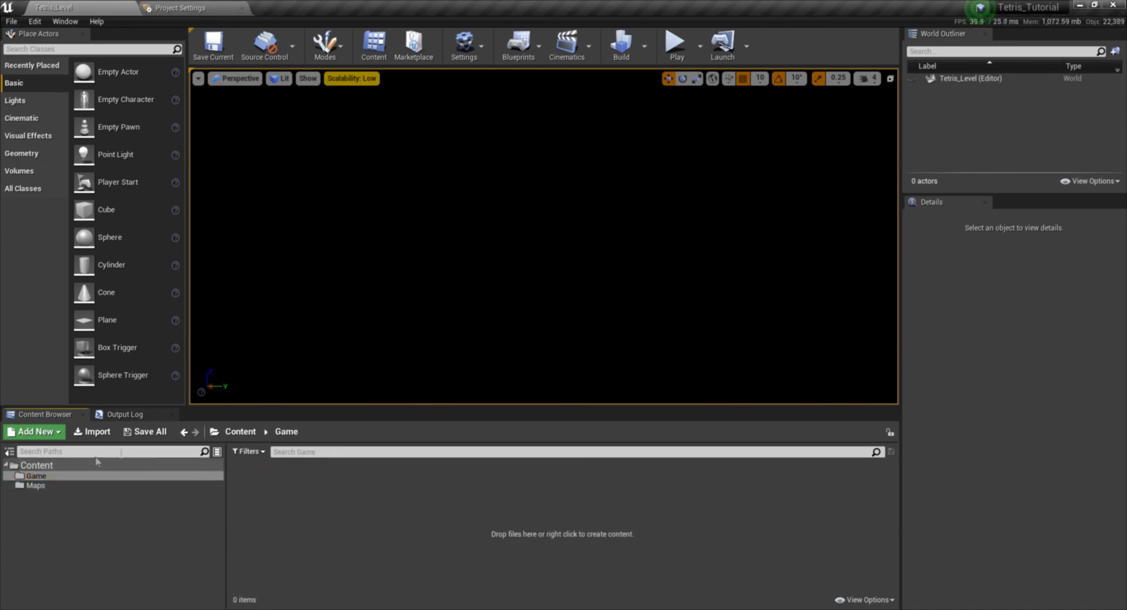
click(46, 487)
click(54, 478)
right_click(296, 488)
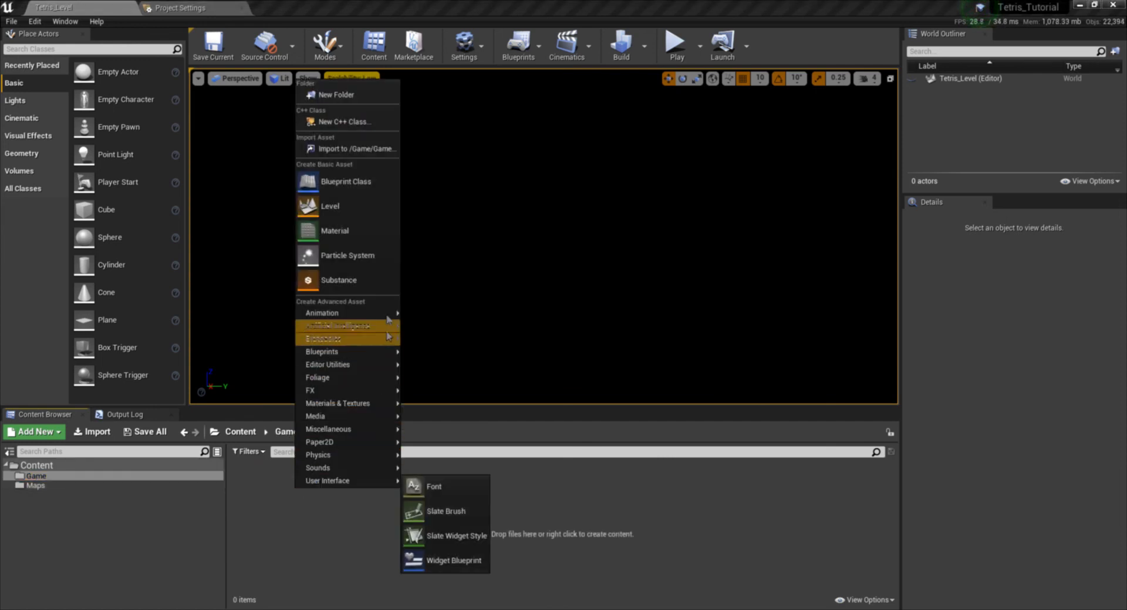
click(352, 182)
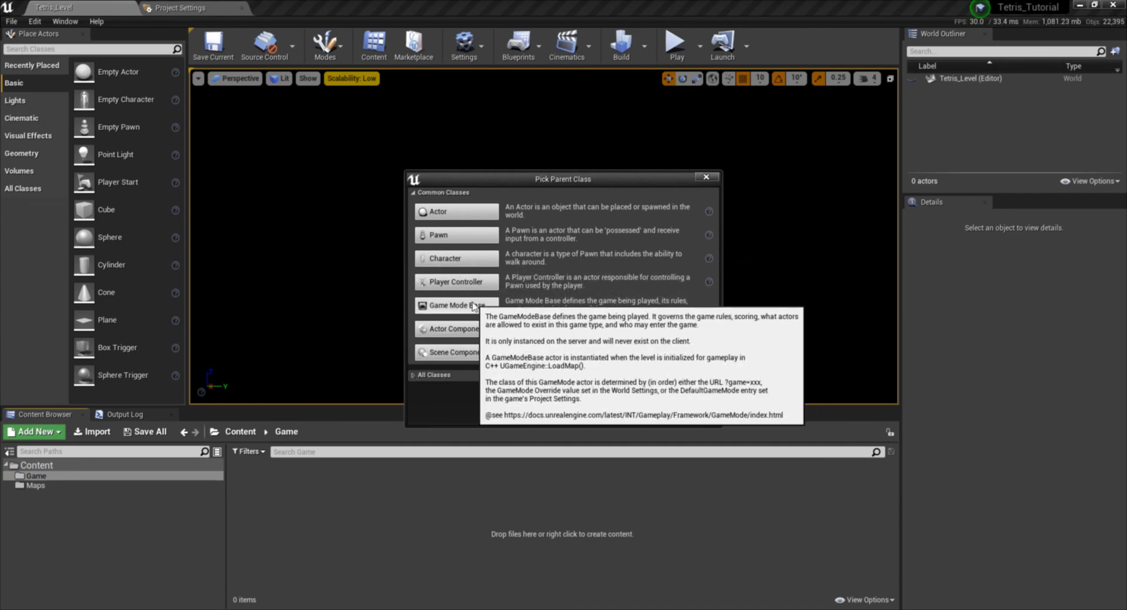
click(473, 306)
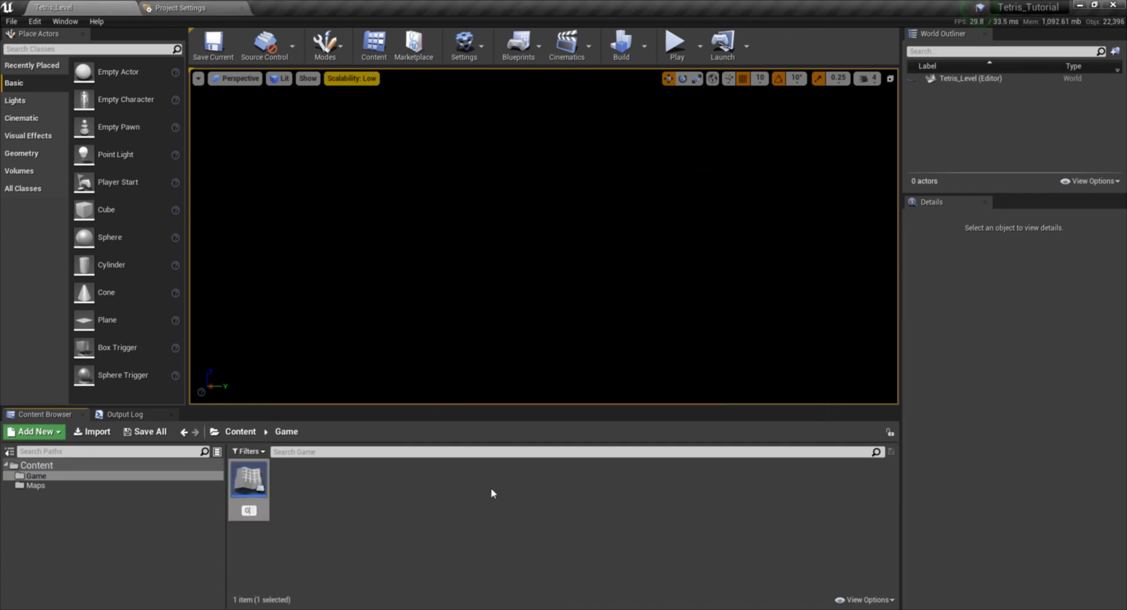
- Name the new game mode blueprint Tetris_Game_Mode
text(Game)
key(BackSpace)
key(BackSpace)
key(BackSpace)
key(BackSpace)
text(T)
text(etris_Game_Mode)
key(Return)
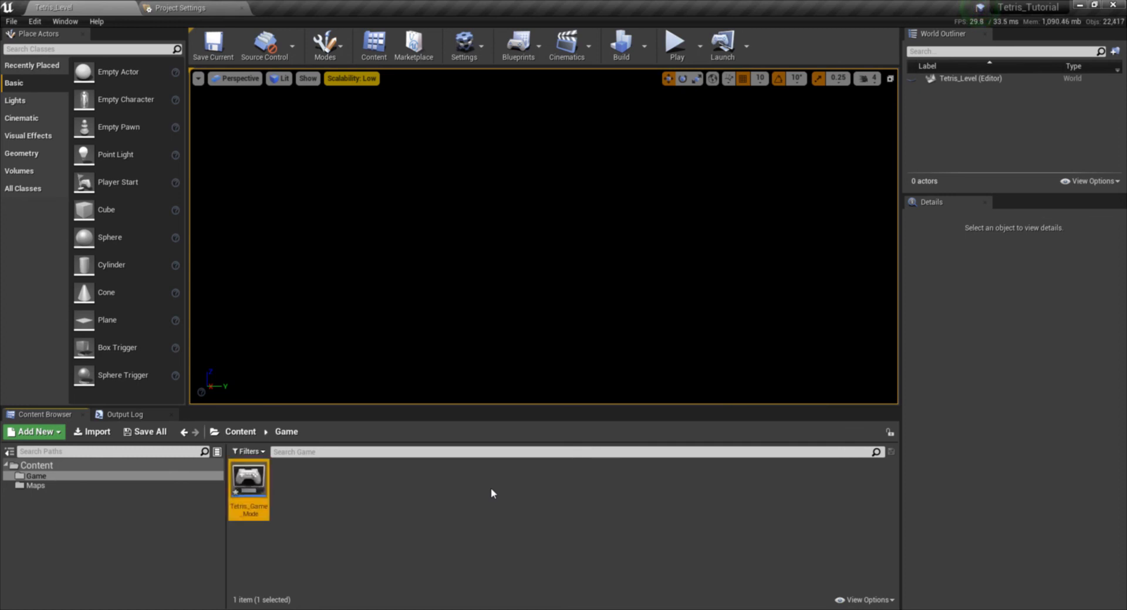
click(446, 509)
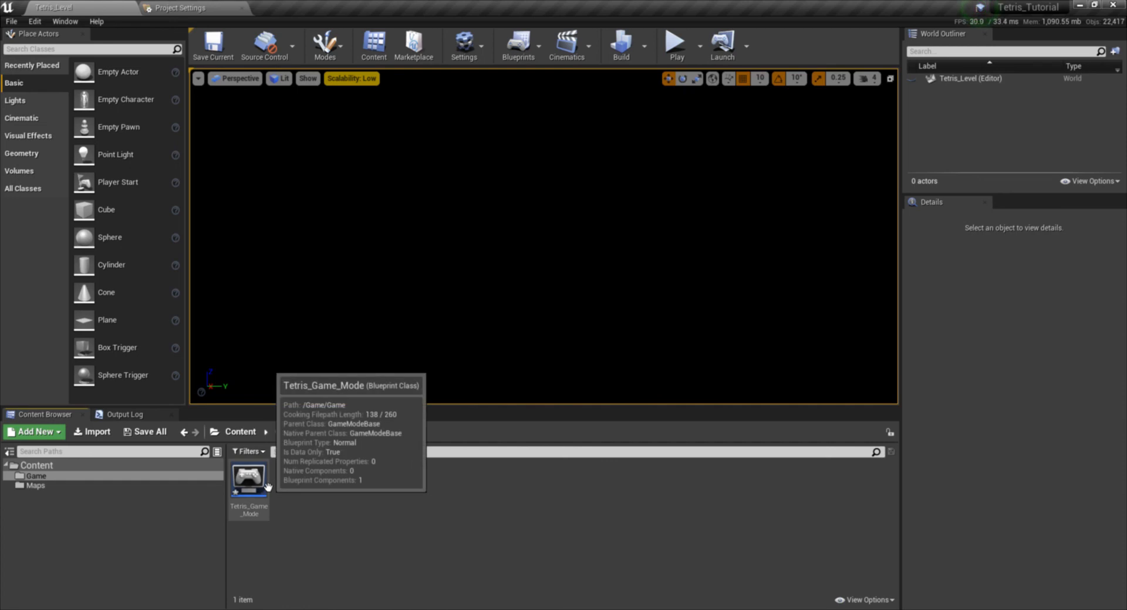
- Set Asset Editor Open Location to Main Window in the Appearance section of Editor Preferences and close the preferences
double_click(248, 480)
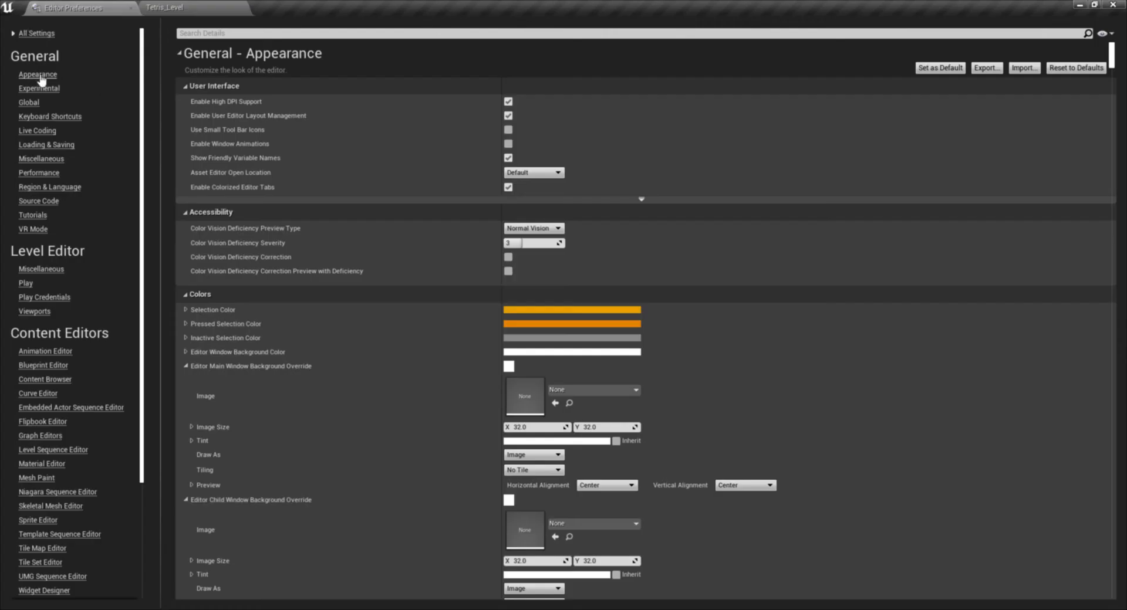
click(167, 8)
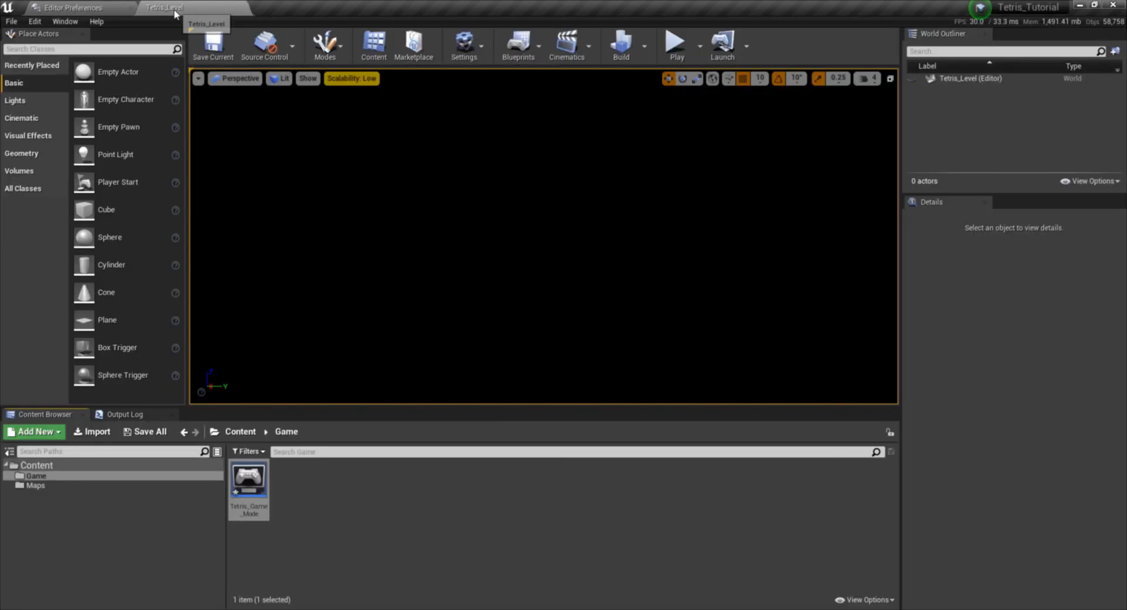
click(36, 21)
click(64, 175)
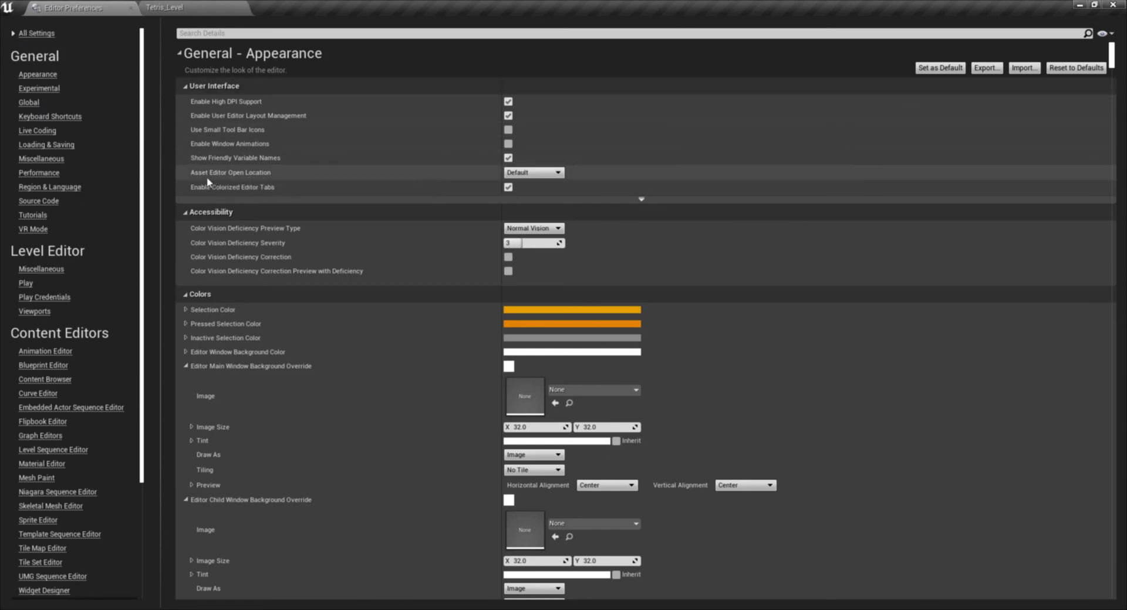
click(545, 172)
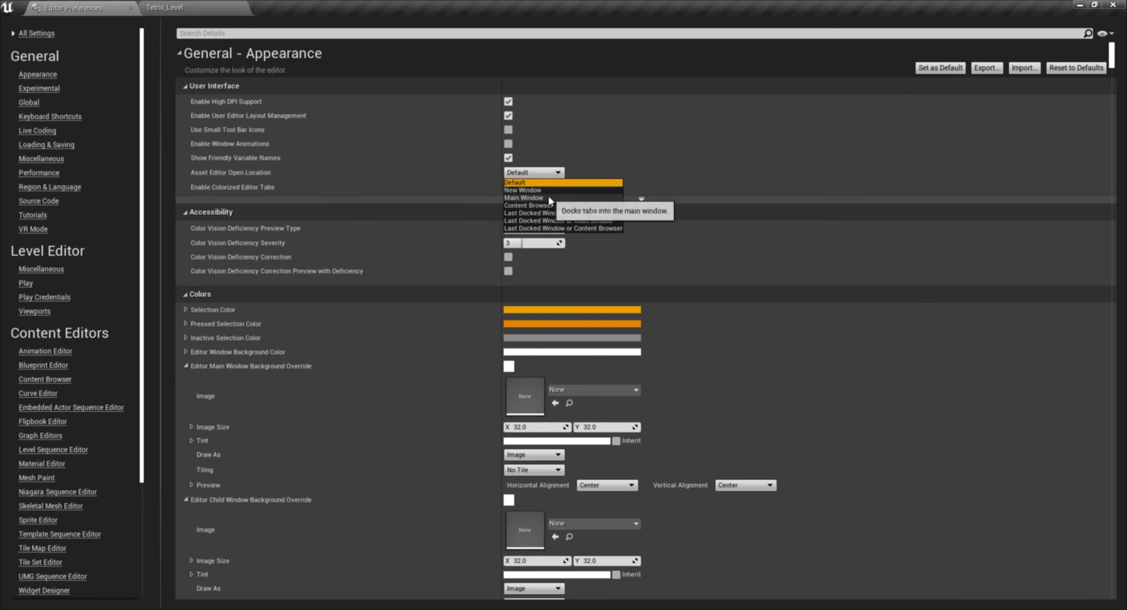
click(547, 198)
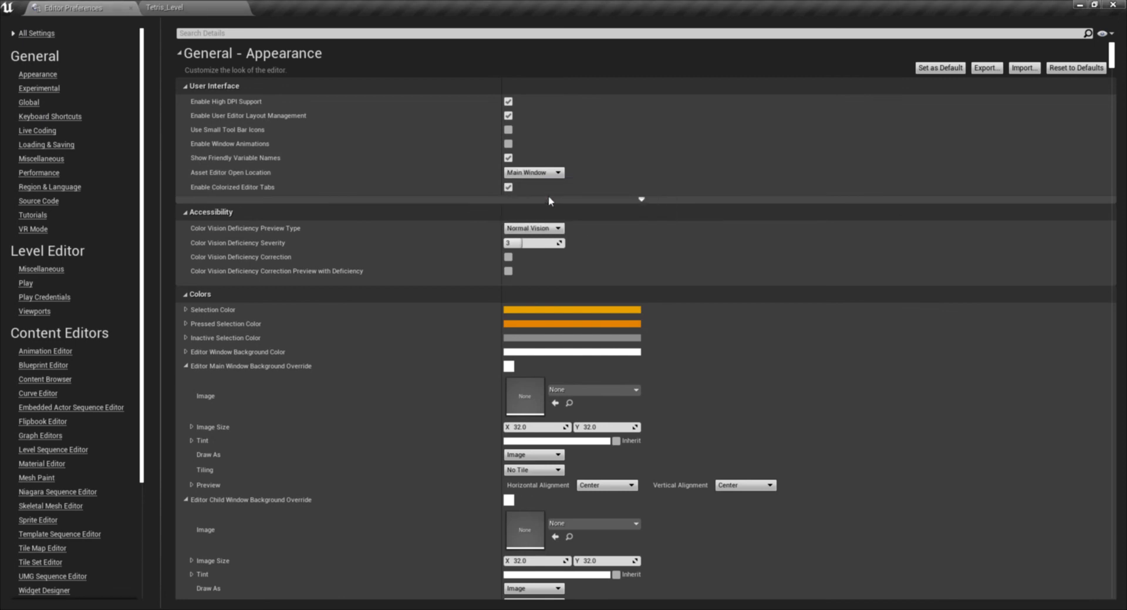
click(130, 7)
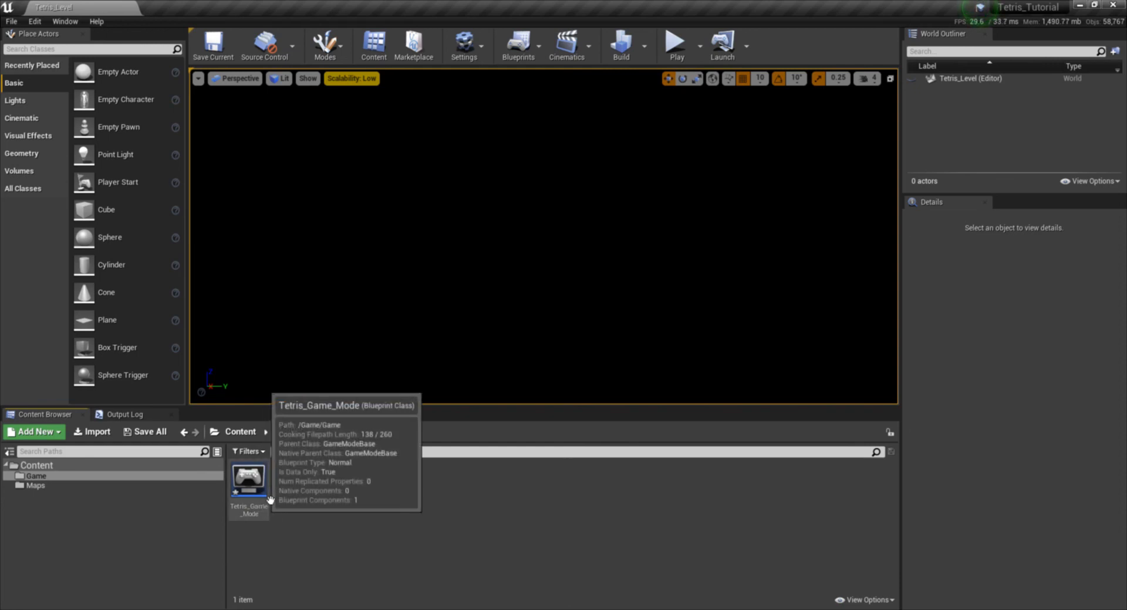
- Open Tetris_Game_Mode, return to the level editor and create a Player Controller blueprint named PC in the Game folder
double_click(244, 492)
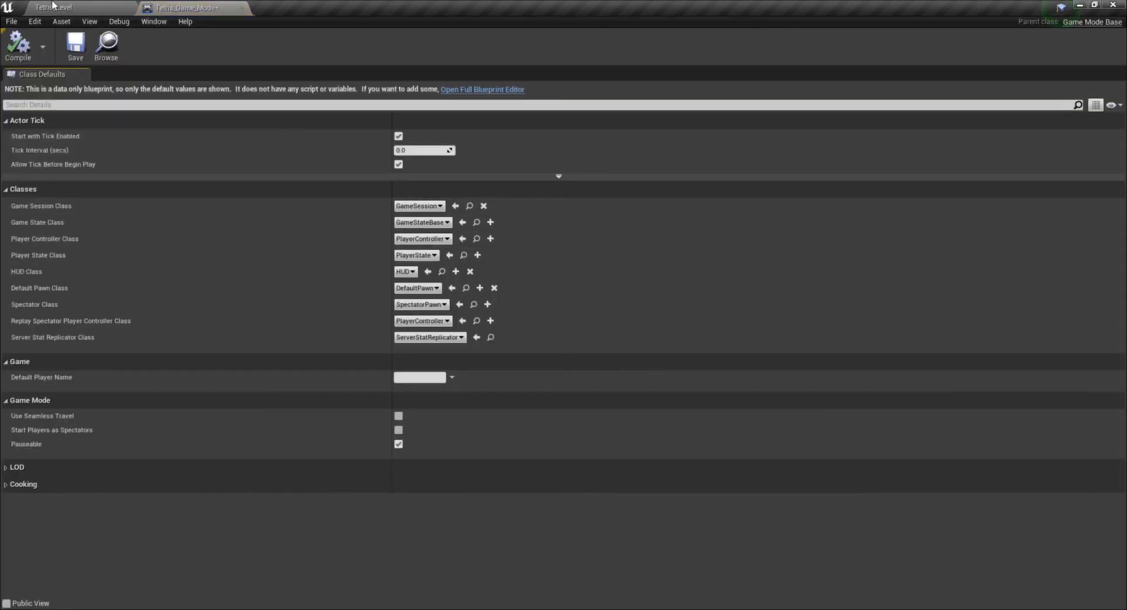
click(52, 7)
right_click(295, 491)
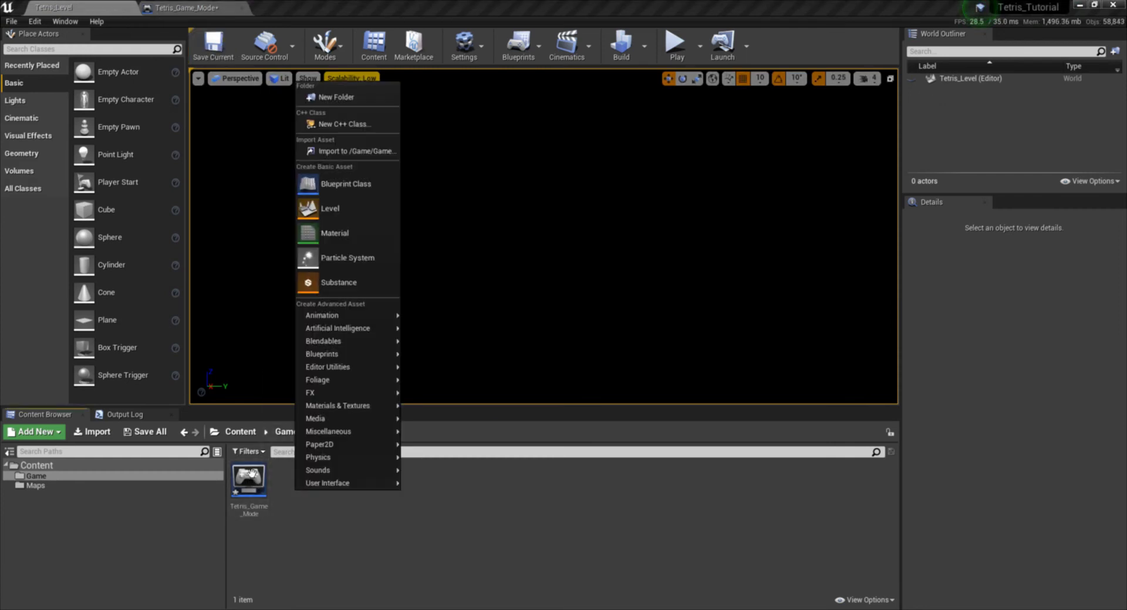
click(341, 187)
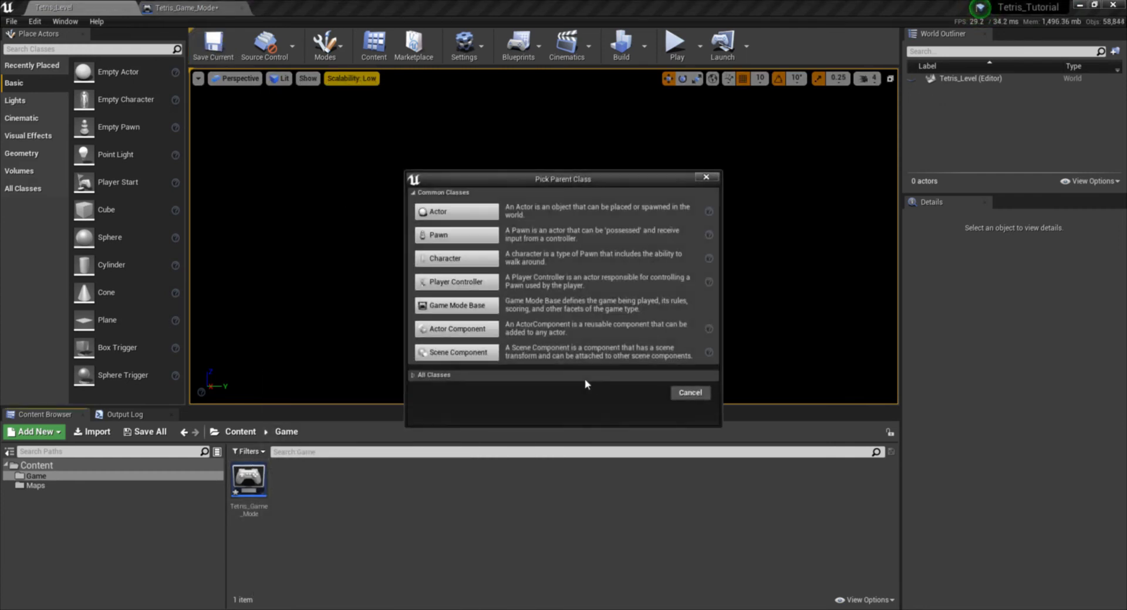
click(457, 282)
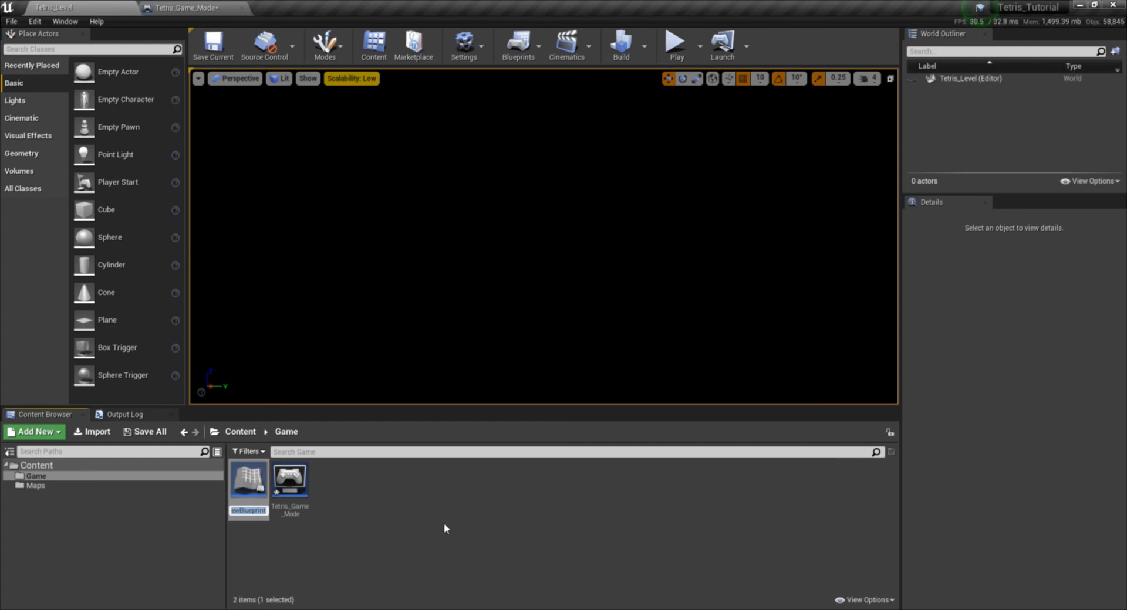
text(PC)
key(Return)
click(343, 492)
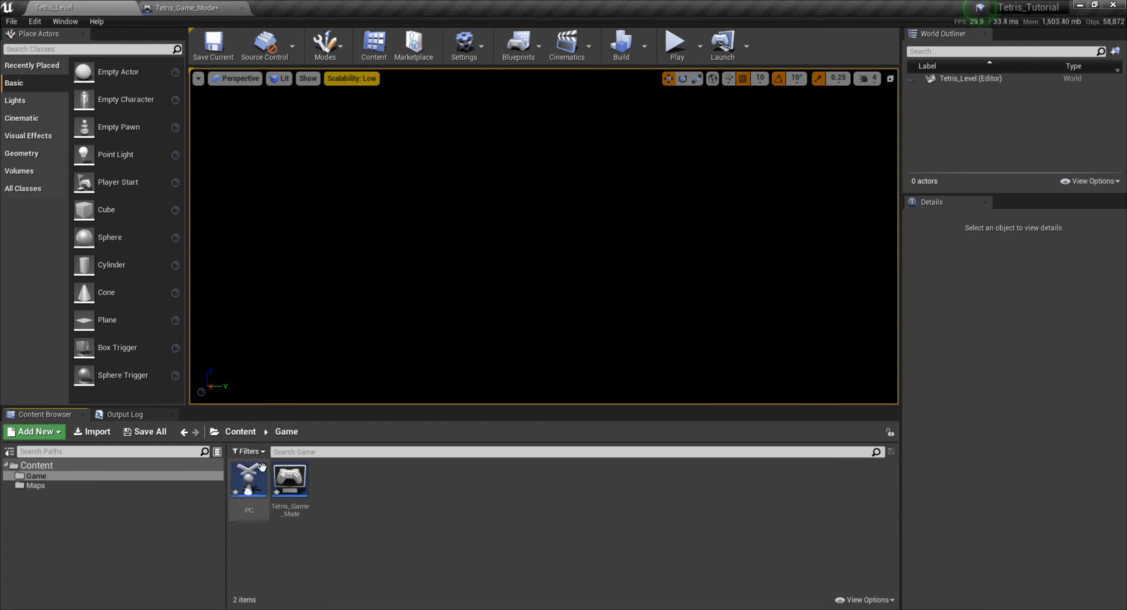
- Enable Show Mouse Cursor in the PC player controller blueprint, then save and close it
double_click(249, 480)
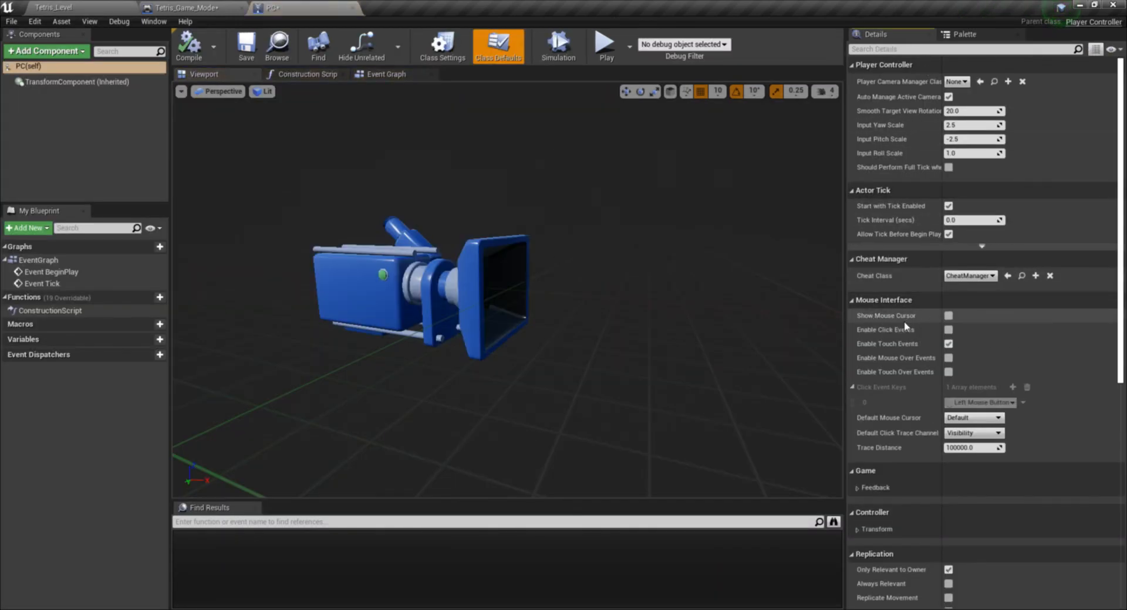
click(948, 317)
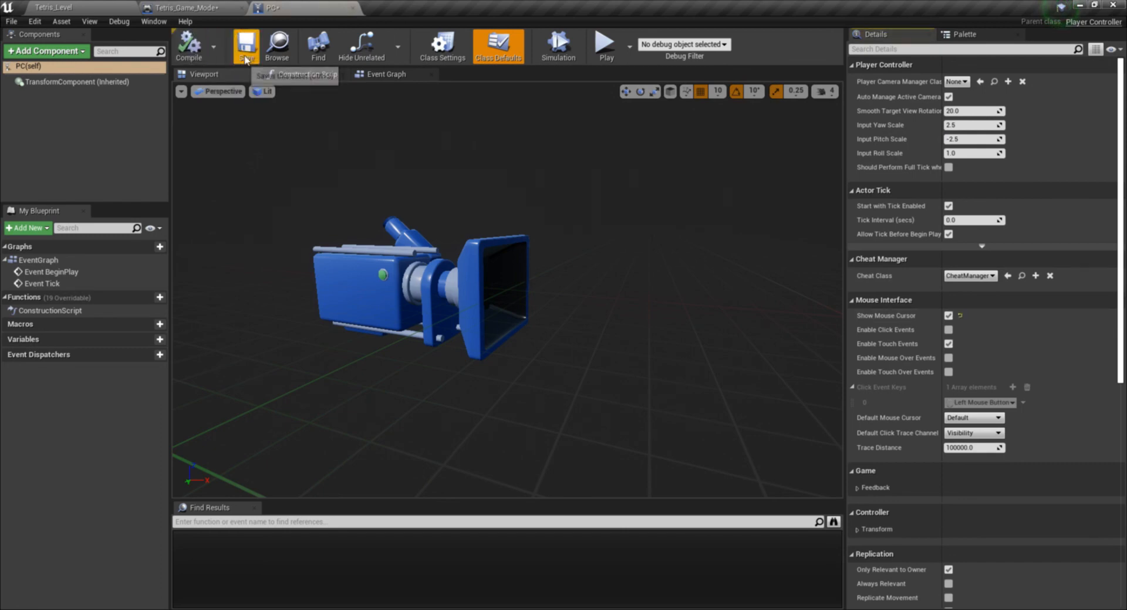
click(353, 8)
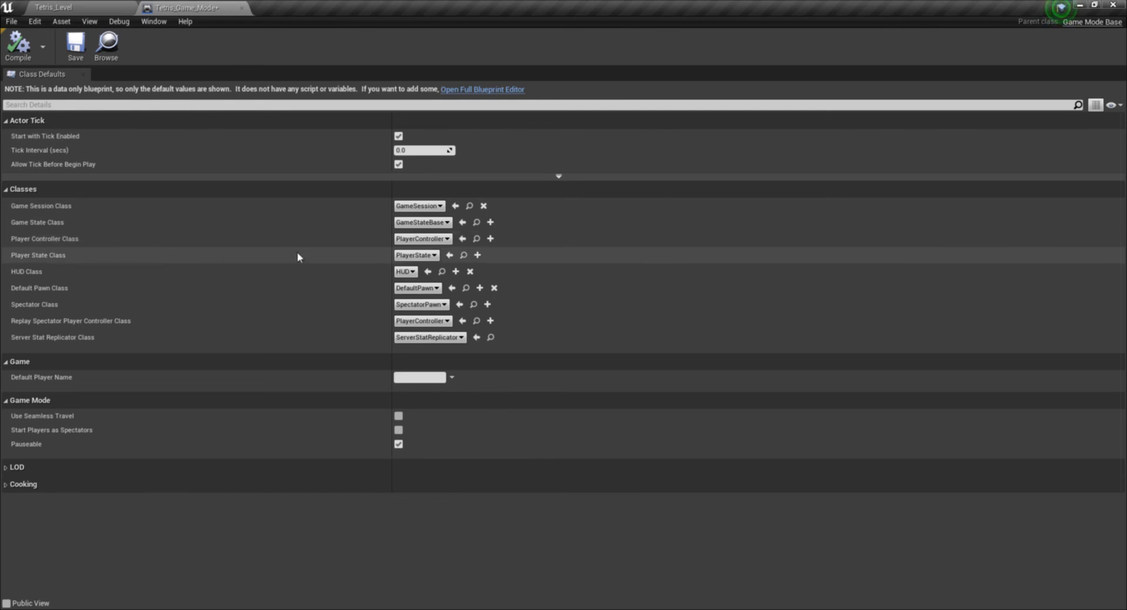
- In Tetris_Game_Mode, set Player Controller Class to PC and Default Pawn Class to None, then compile, save and close the blueprint
click(422, 239)
click(417, 300)
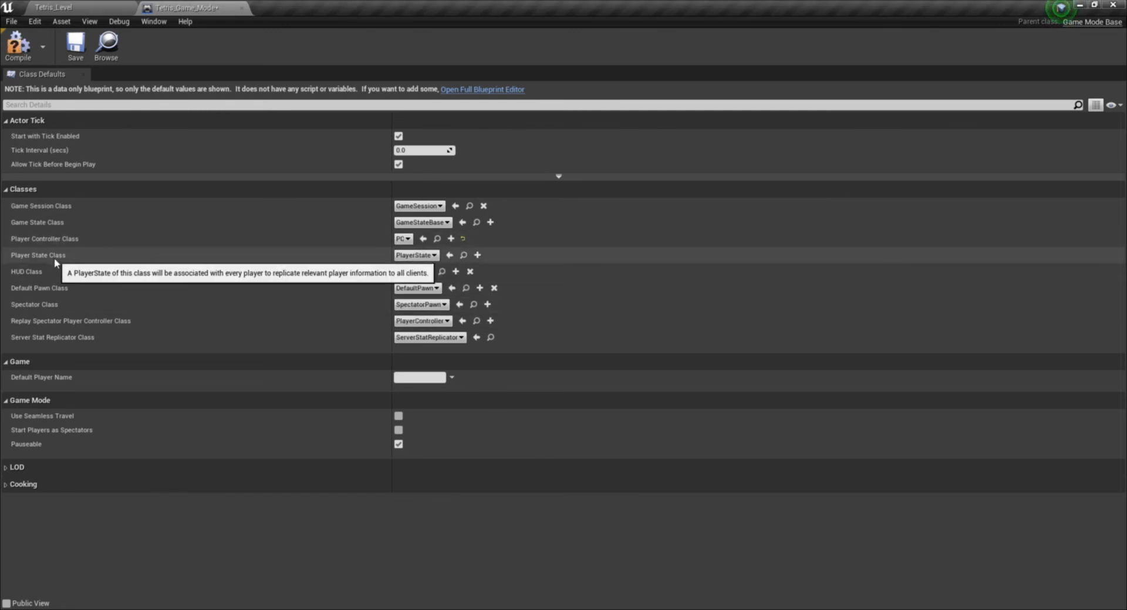
click(432, 294)
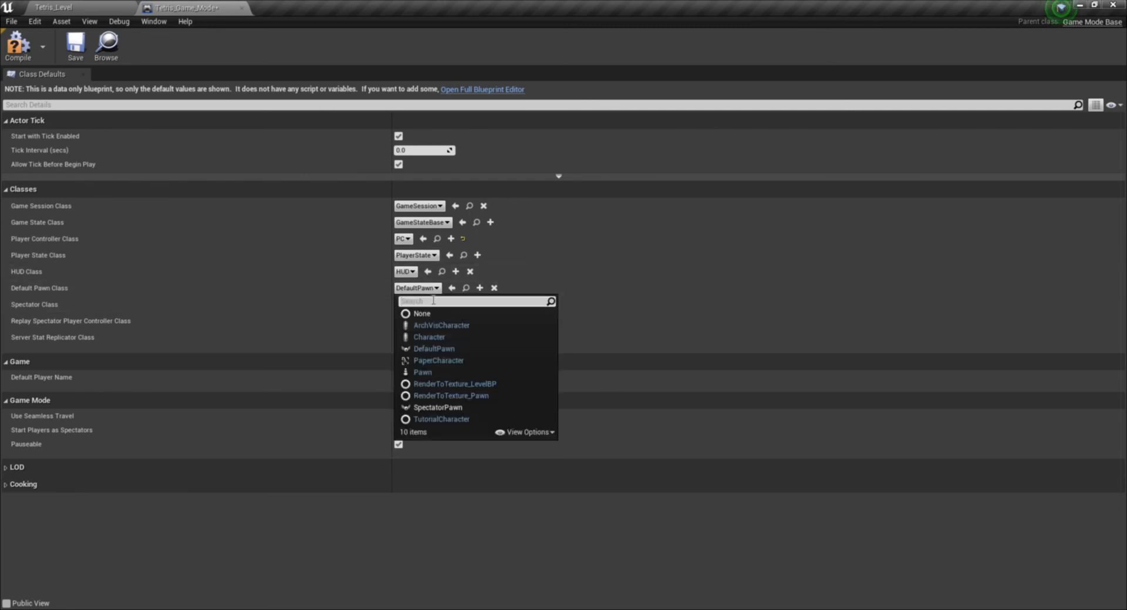
click(418, 313)
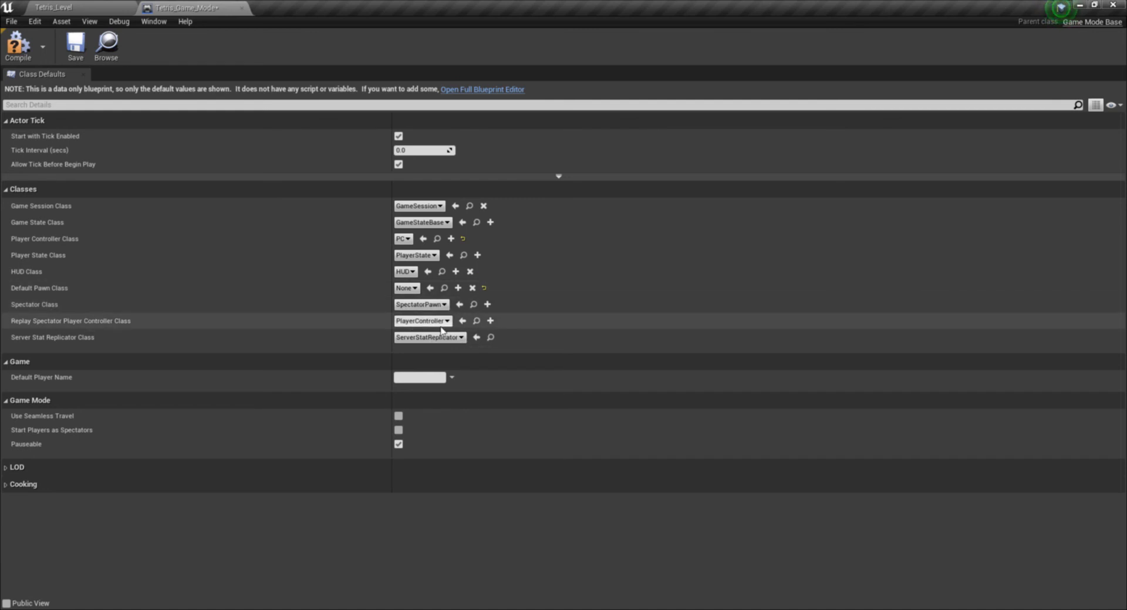
click(17, 44)
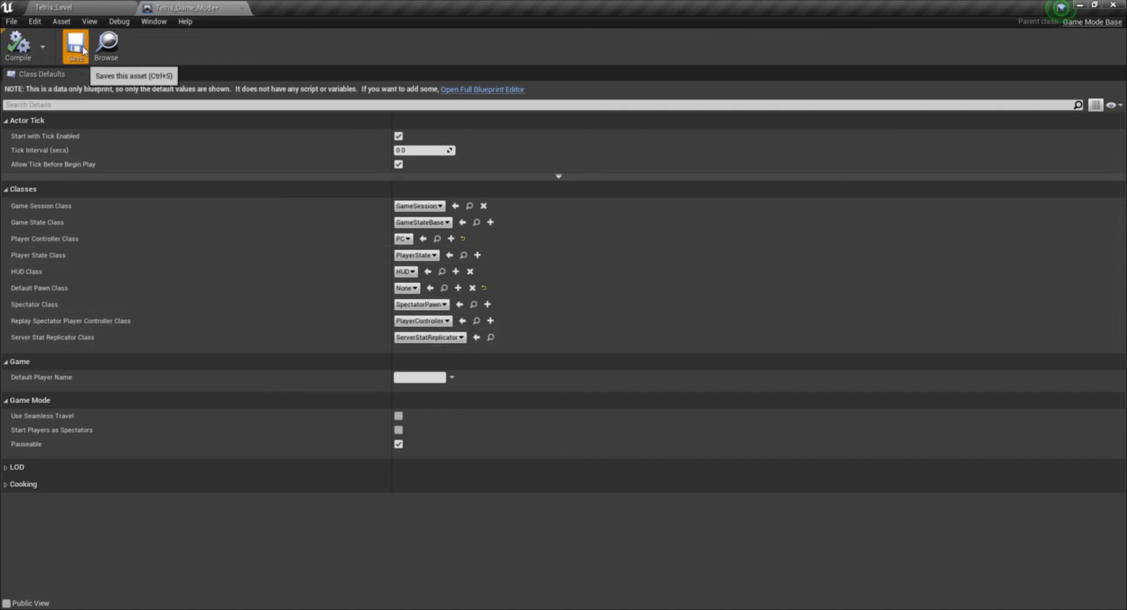
click(75, 44)
click(242, 9)
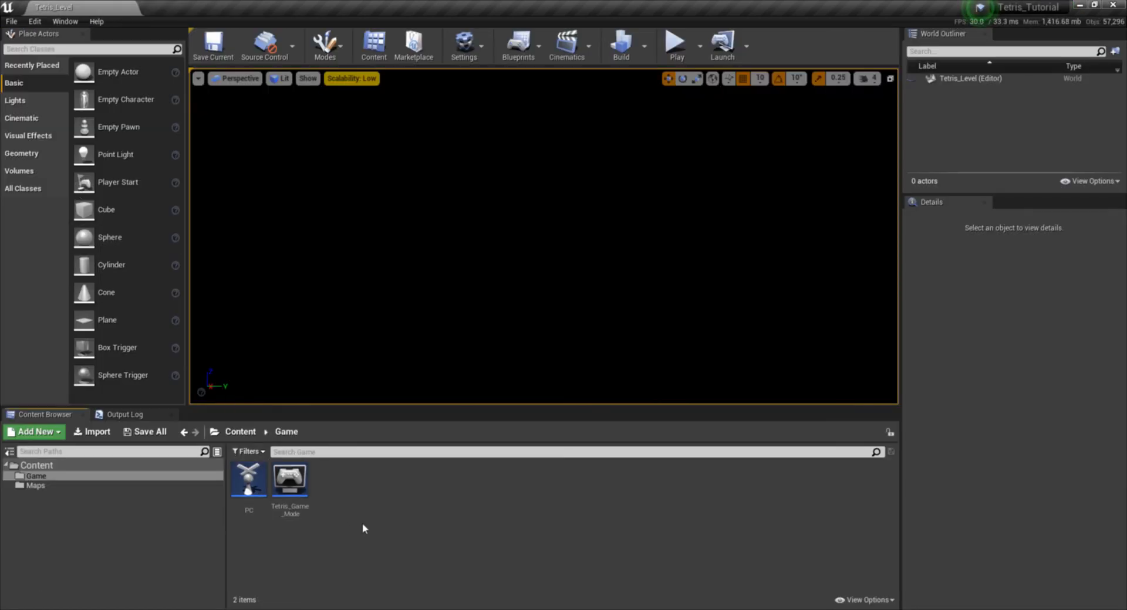
- Create an Images folder under Content and import the image Tetris All Blocks and Menu.png into it
click(61, 467)
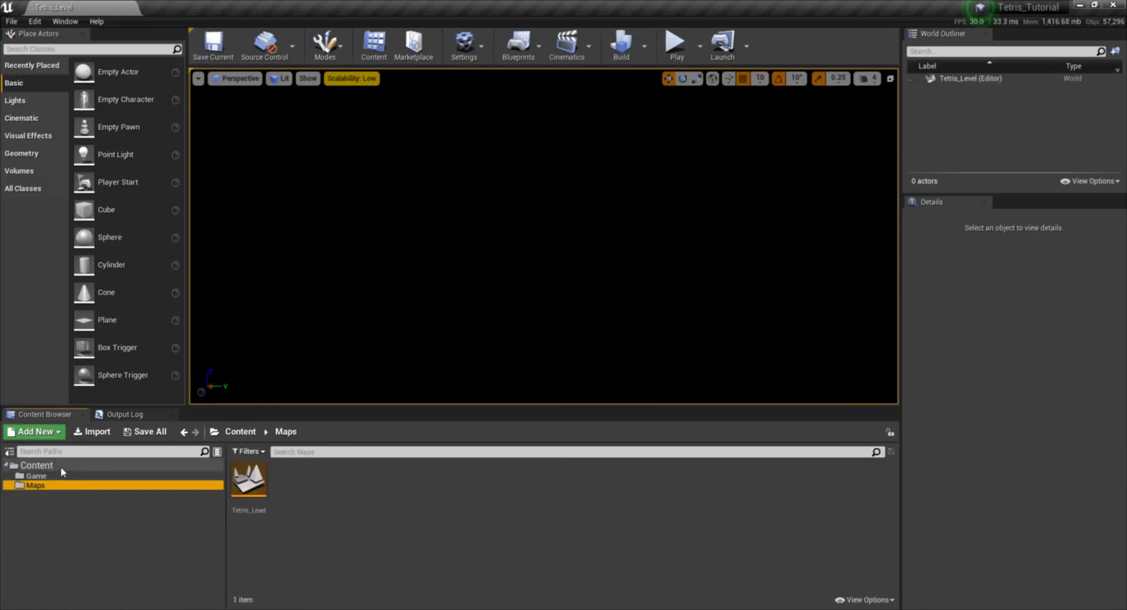
right_click(61, 466)
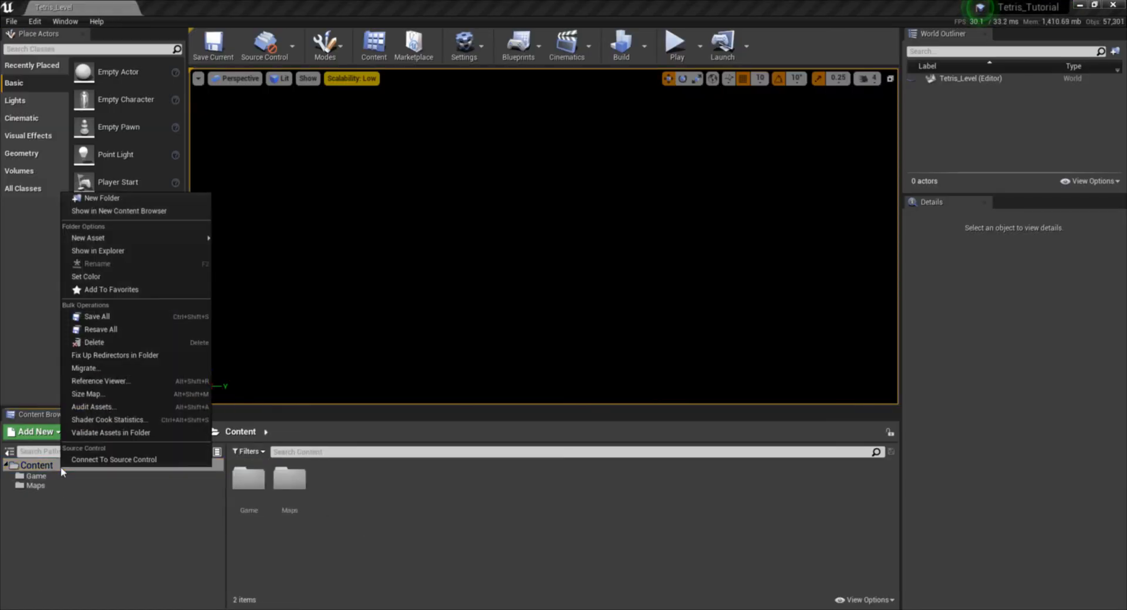
click(101, 197)
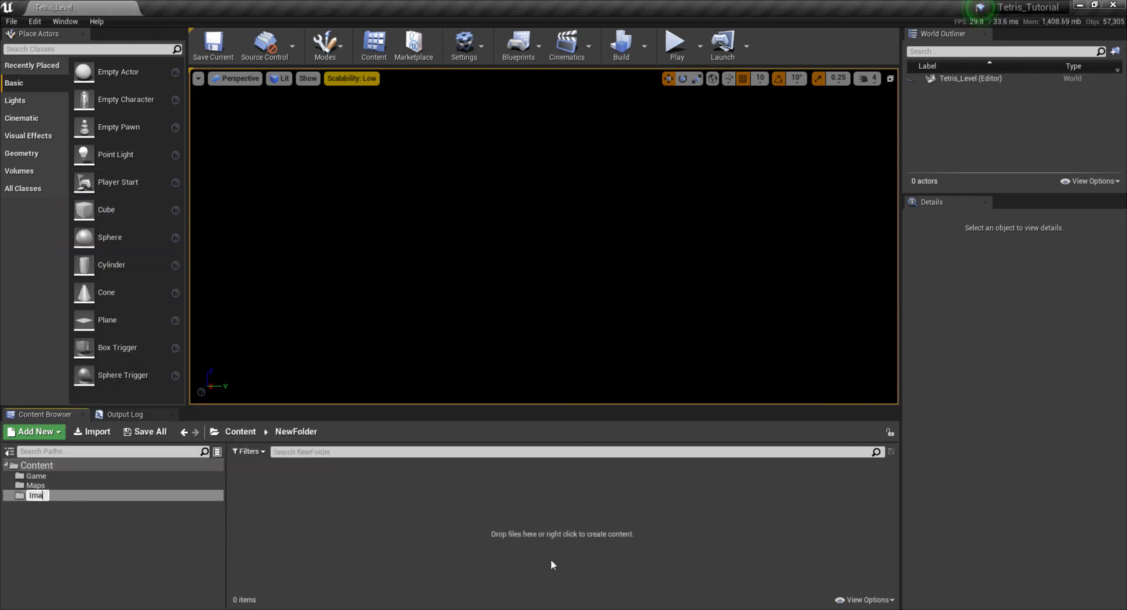
key(Return)
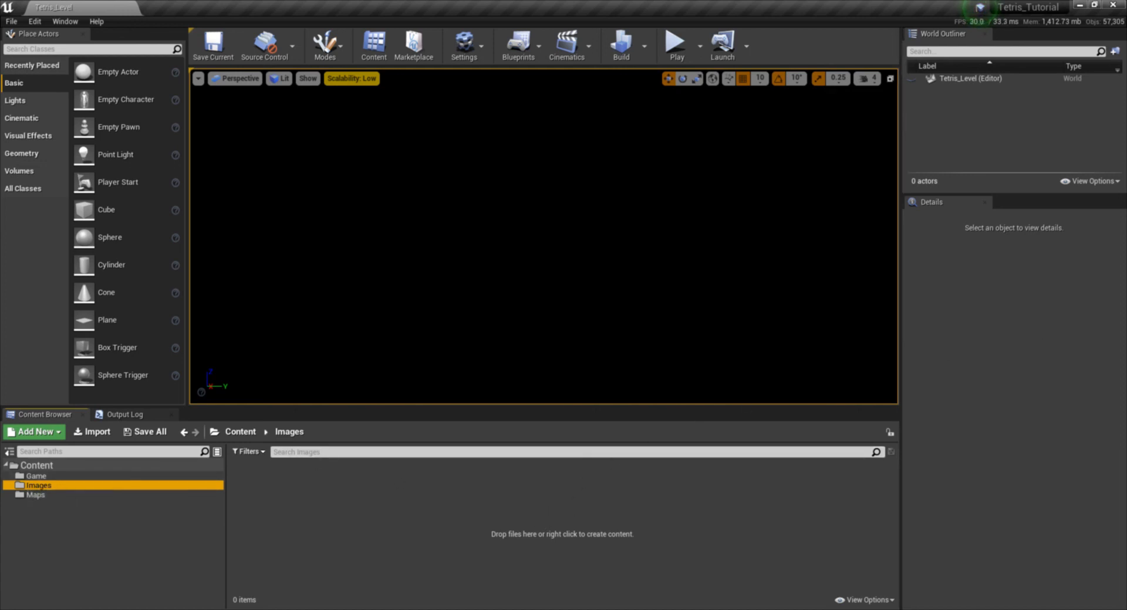
drag(556, 438, 272, 504)
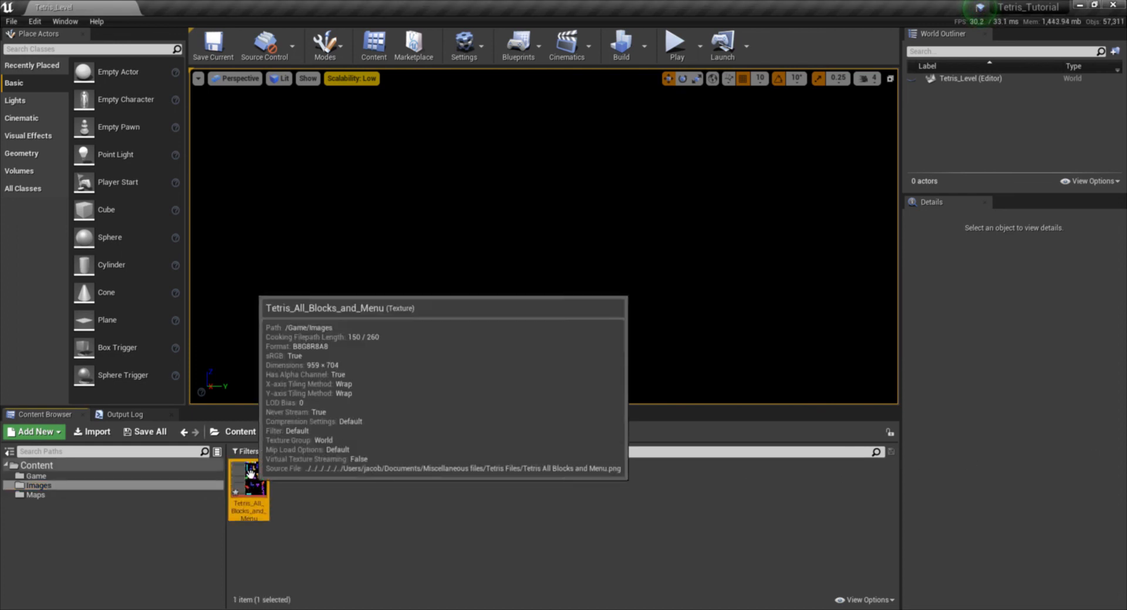
- Open the Tetris_All_Blocks_and_Menu texture, inspect its blocks and background up close, and close it
click(145, 432)
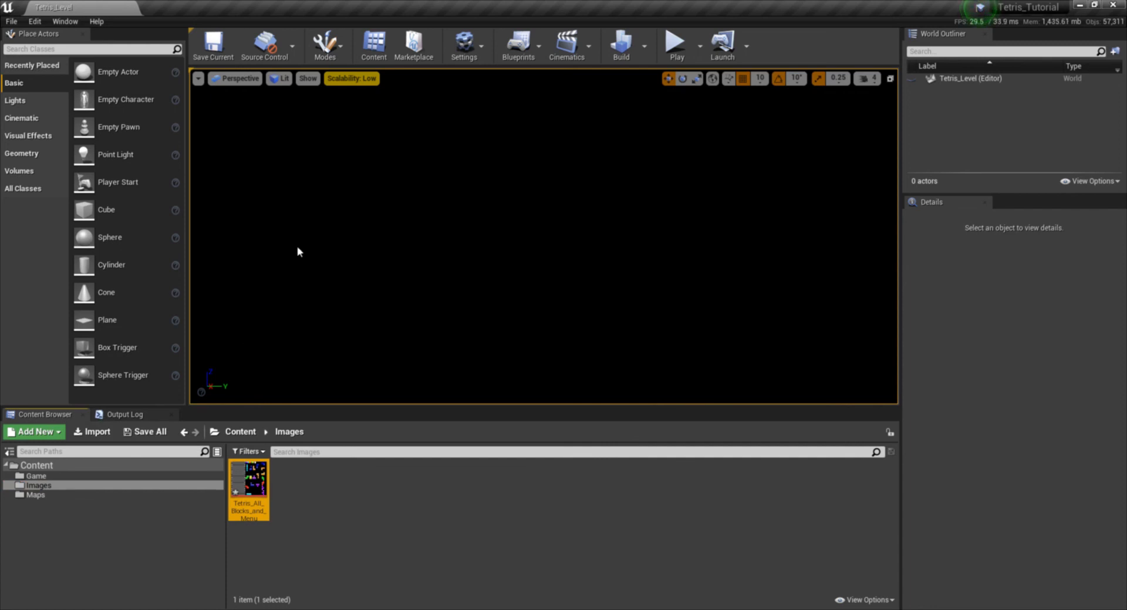
click(351, 528)
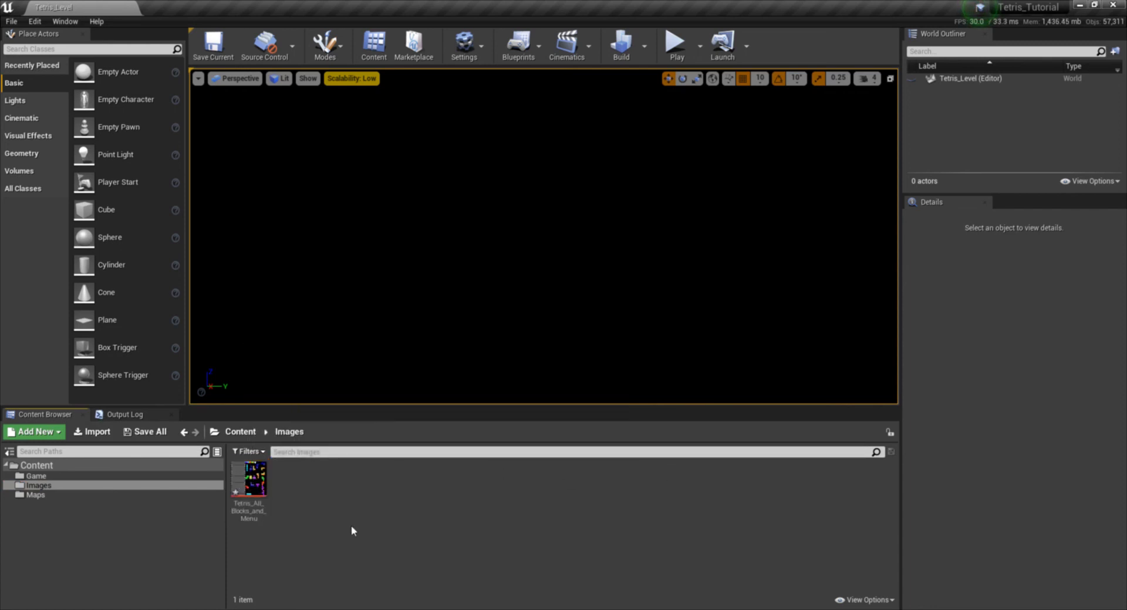
click(250, 480)
double_click(250, 480)
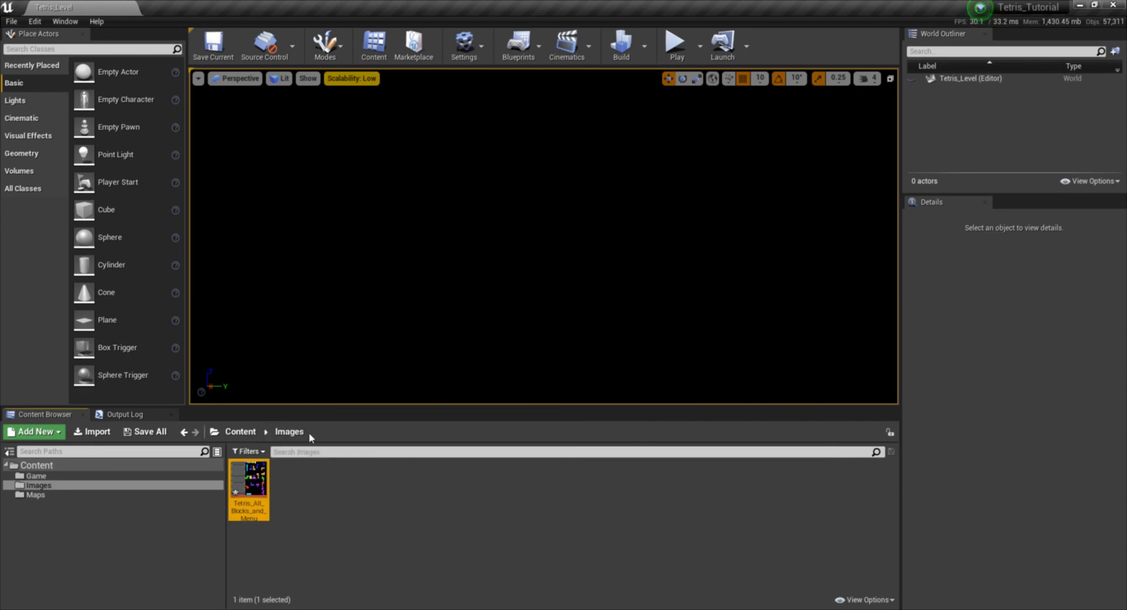
scroll(441, 405, down, 3)
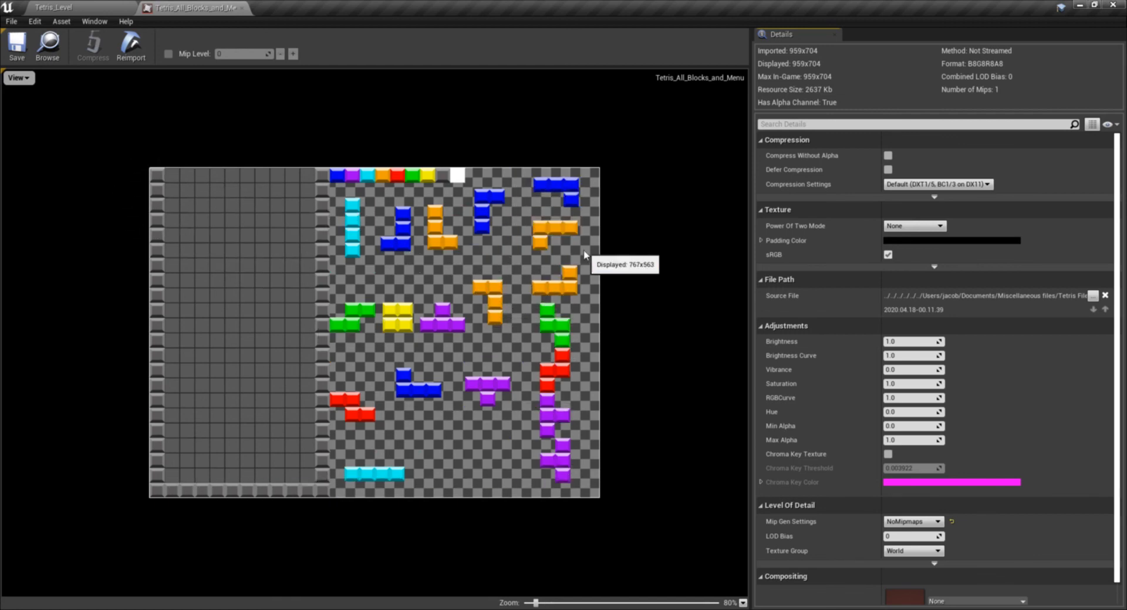
scroll(506, 295, up, 10)
scroll(506, 295, down, 6)
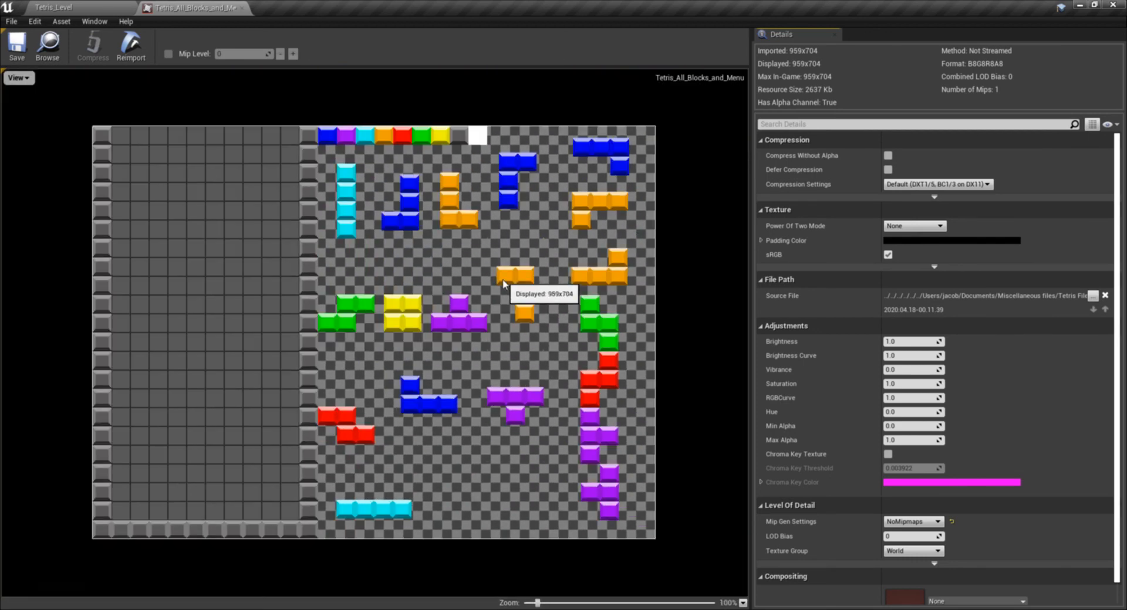
click(241, 7)
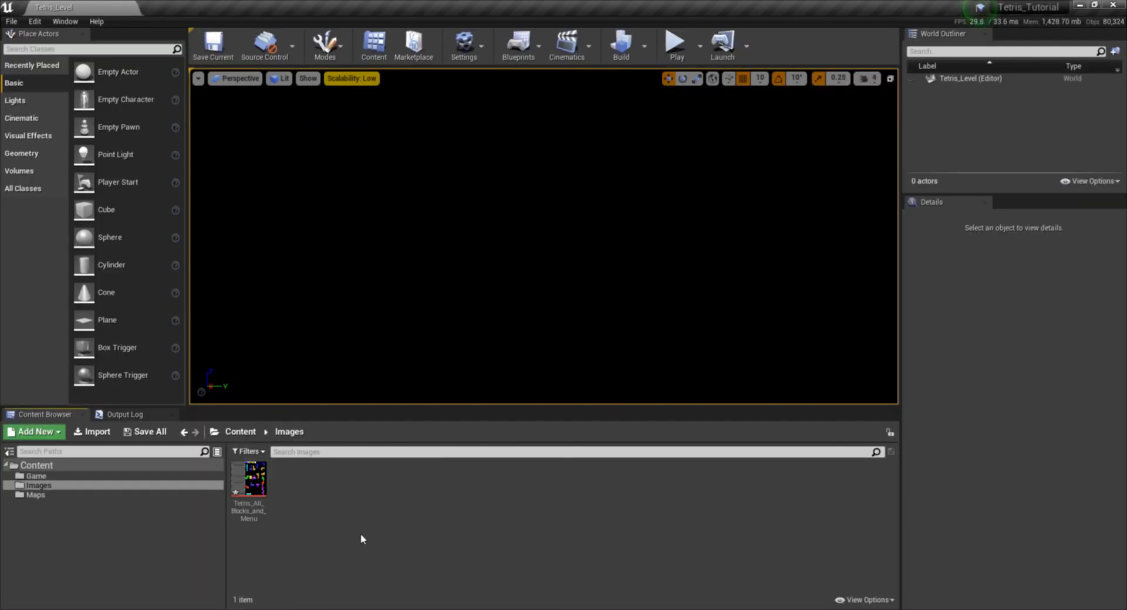
- Apply the Paper2D texture settings to Tetris_All_Blocks_and_Menu, check the texture up close and close it
right_click(264, 496)
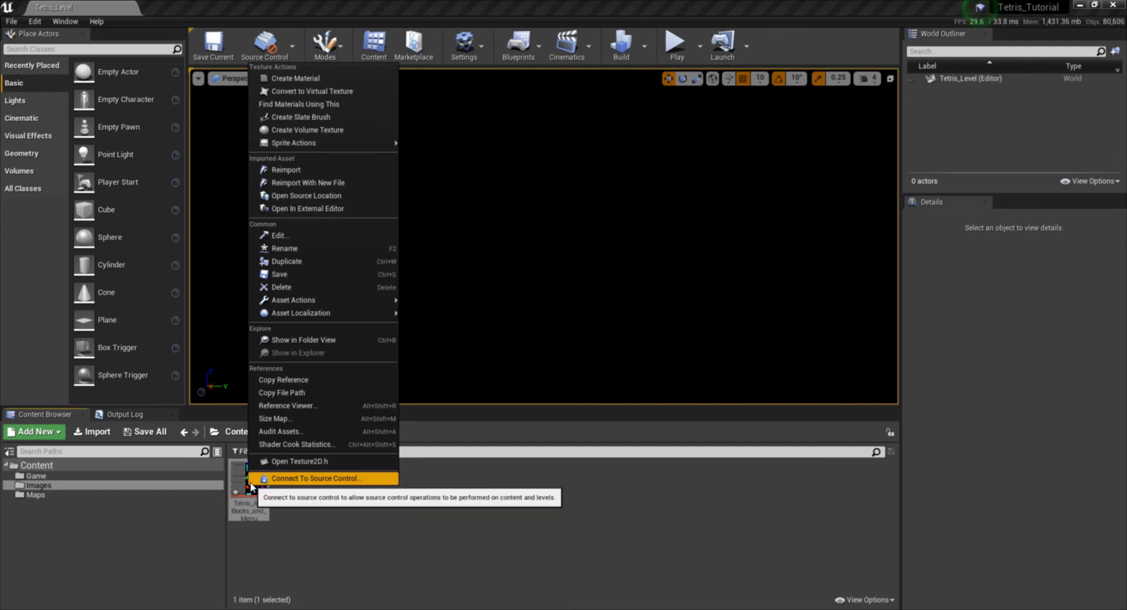
mouse_move(321, 147)
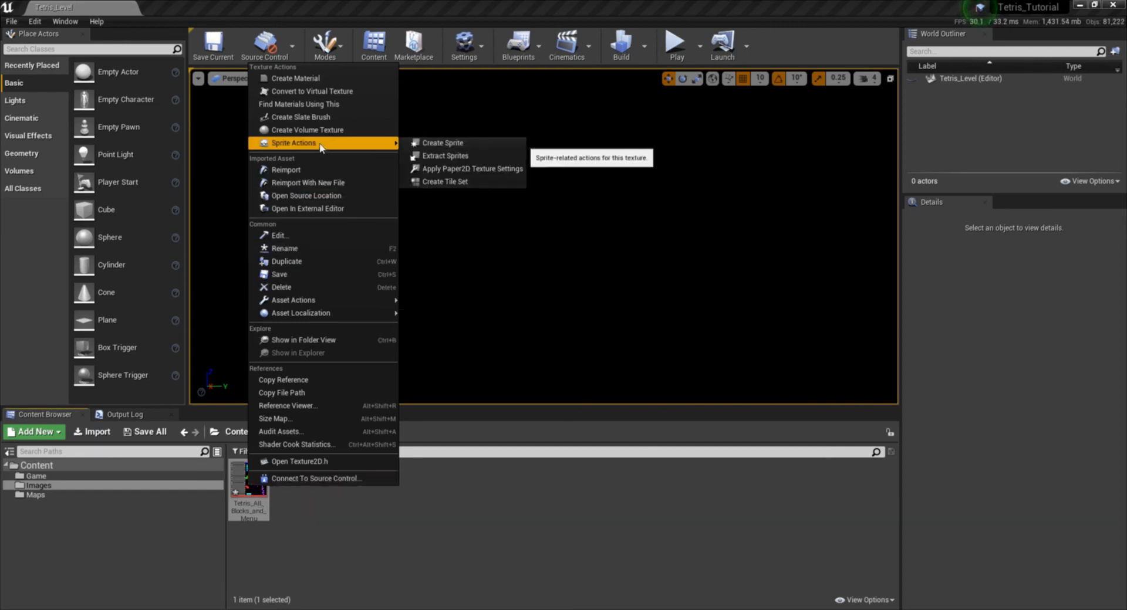
click(486, 171)
click(340, 562)
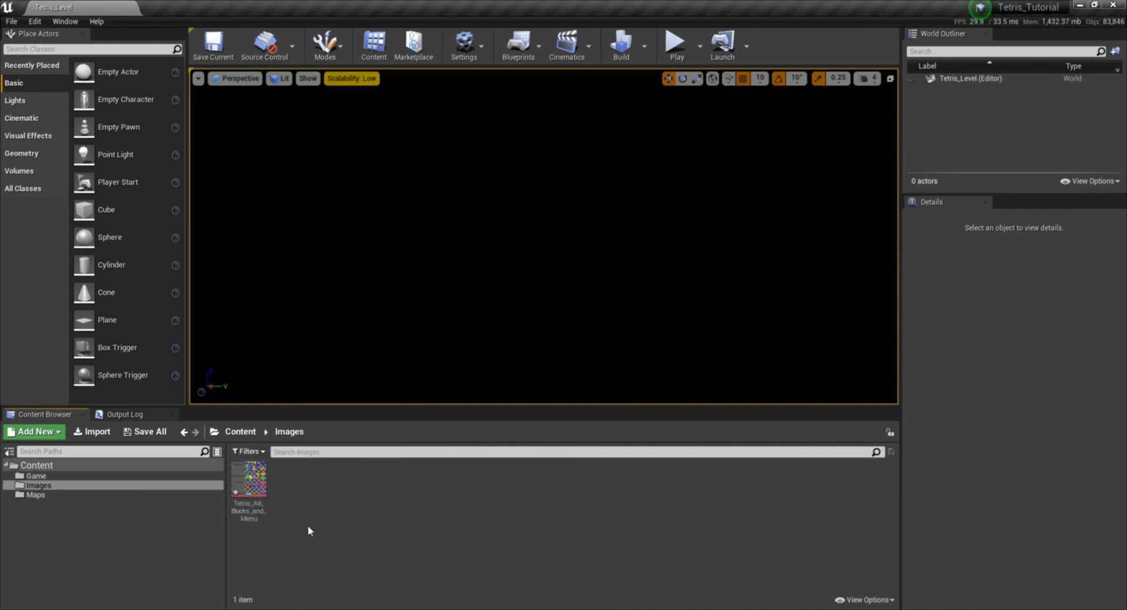
double_click(249, 492)
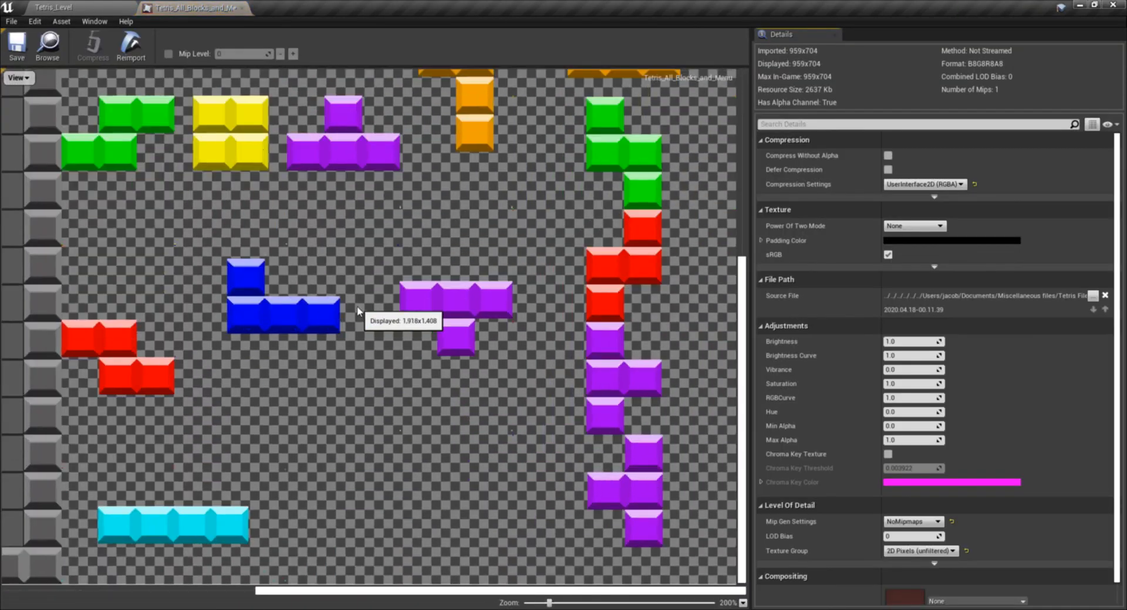
scroll(357, 305, up, 4)
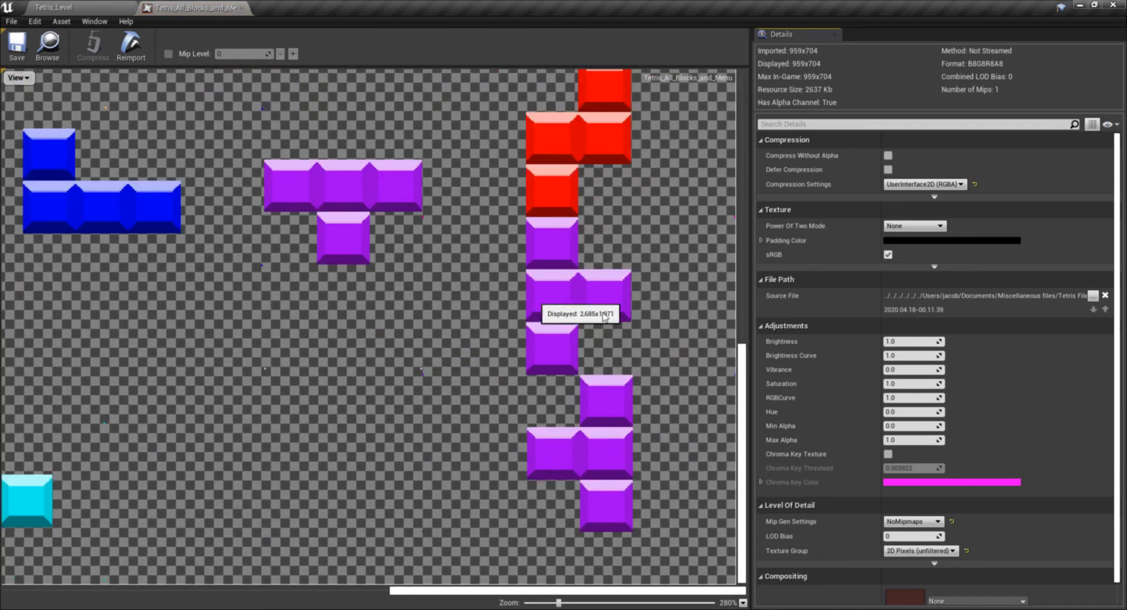
click(241, 8)
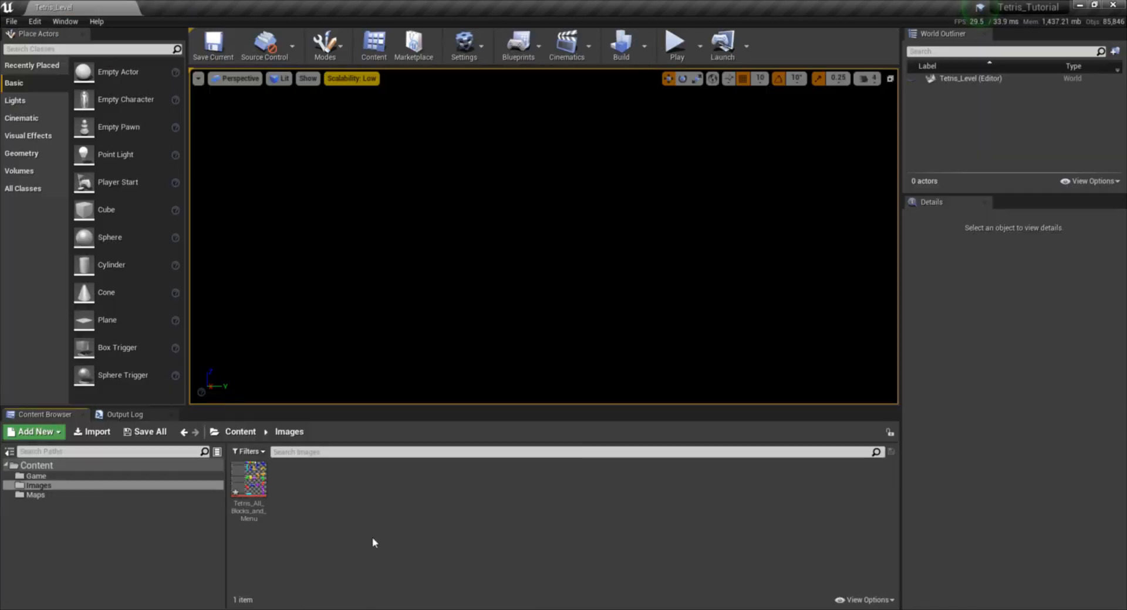
- Create a new folder named Materials under Content
click(65, 464)
right_click(57, 467)
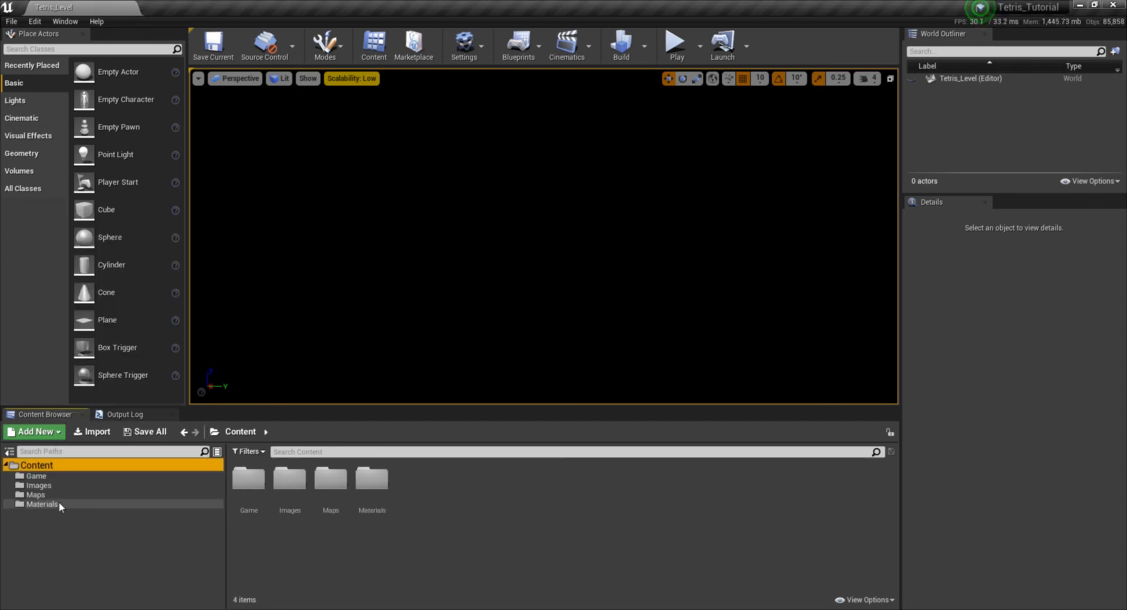
click(59, 502)
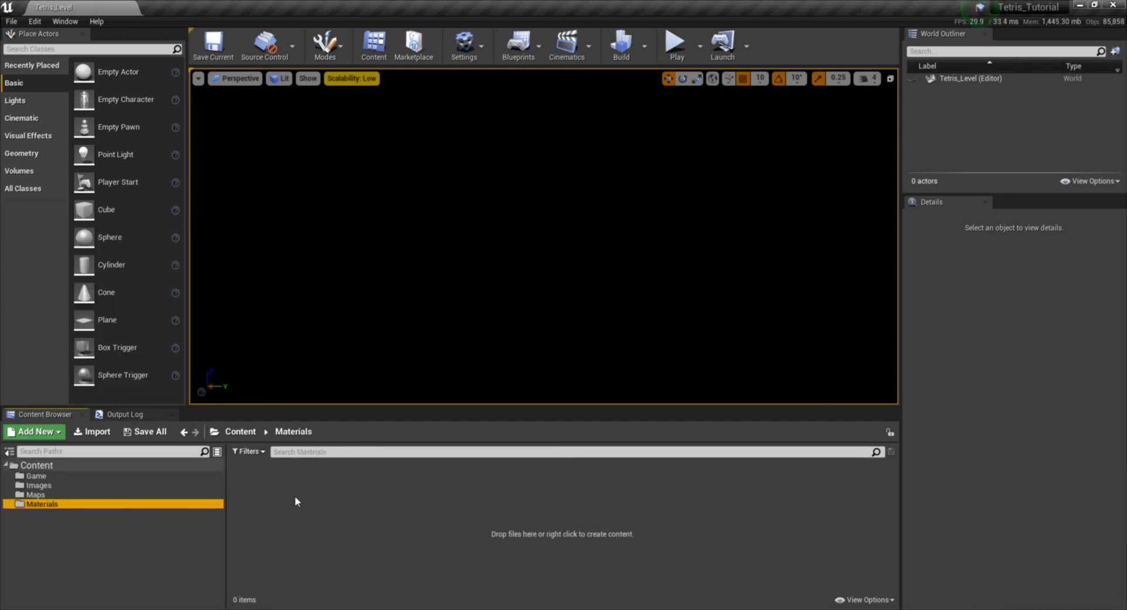
right_click(295, 497)
click(301, 525)
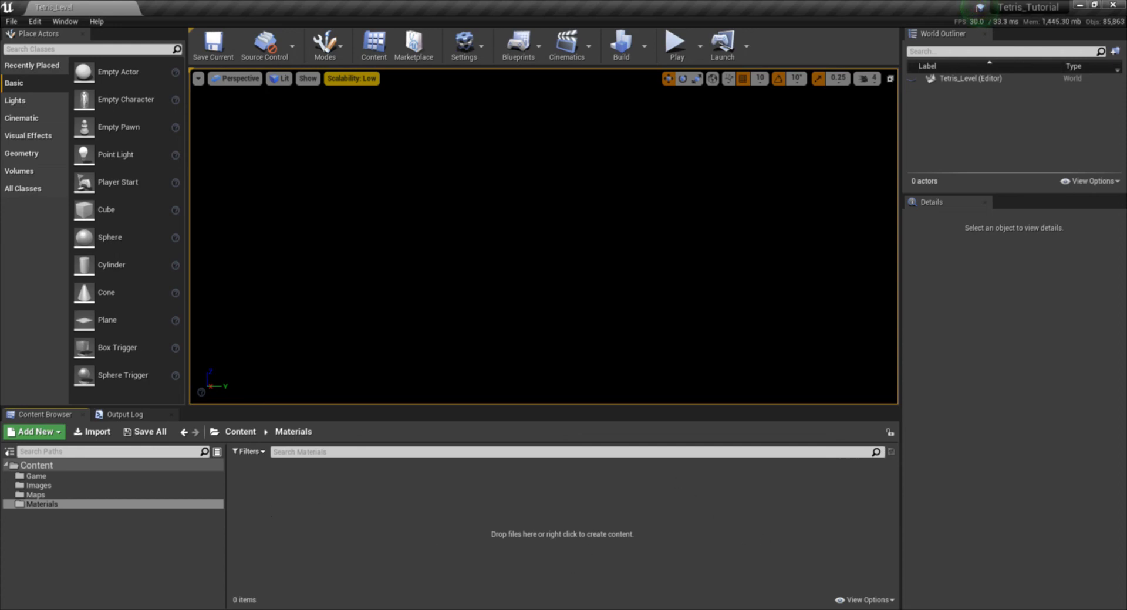
key(alt+Tab)
click(1031, 69)
- Create a material named Sprite_Mat in the Materials folder and open it for editing
right_click(273, 486)
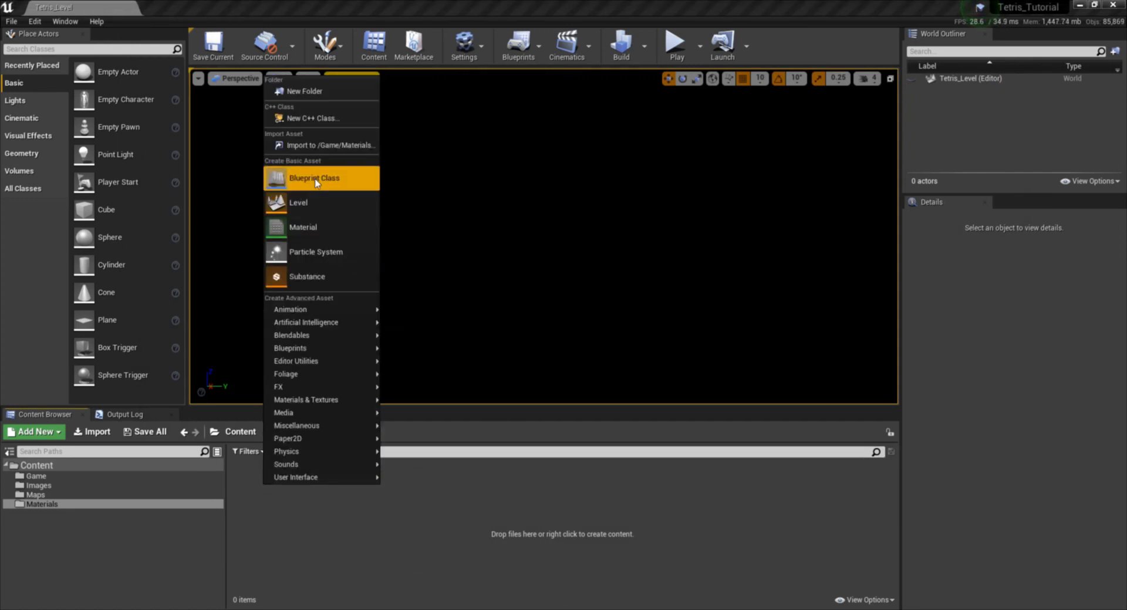
click(321, 234)
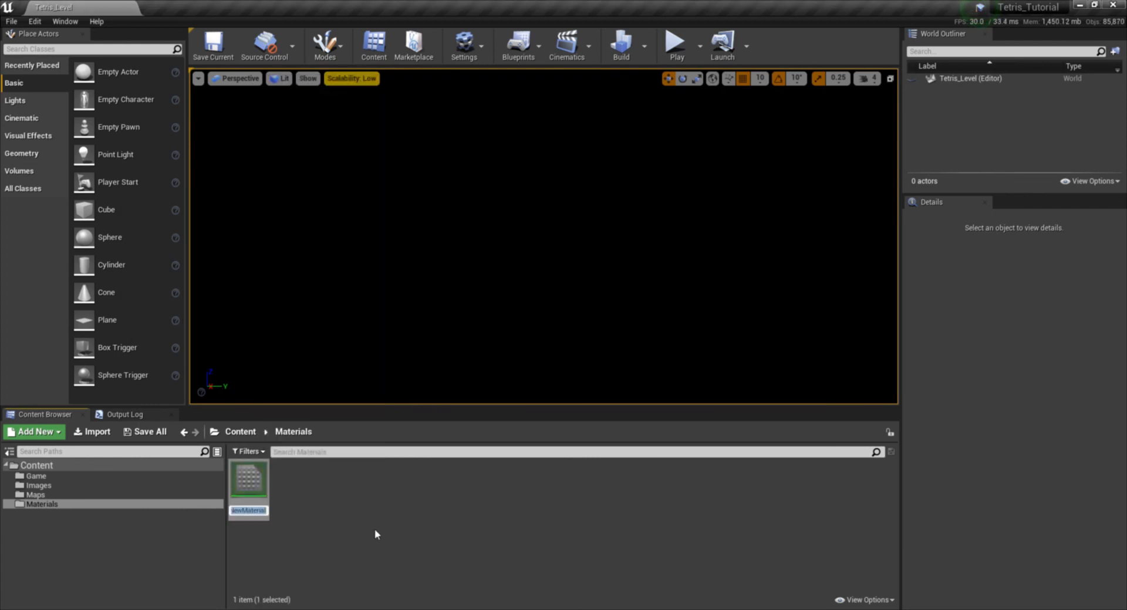
text(Sprite_Mat)
key(Return)
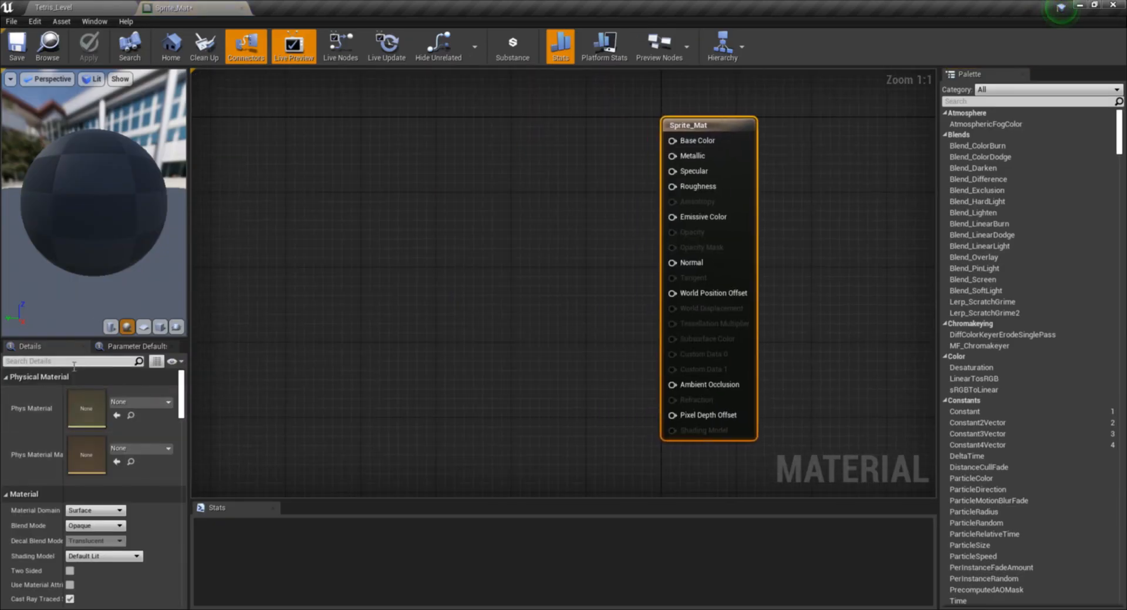
- Set the Sprite_Mat material's Shading Model to Unlit and its Blend Mode to Translucent
scroll(82, 422, down, 3)
click(93, 463)
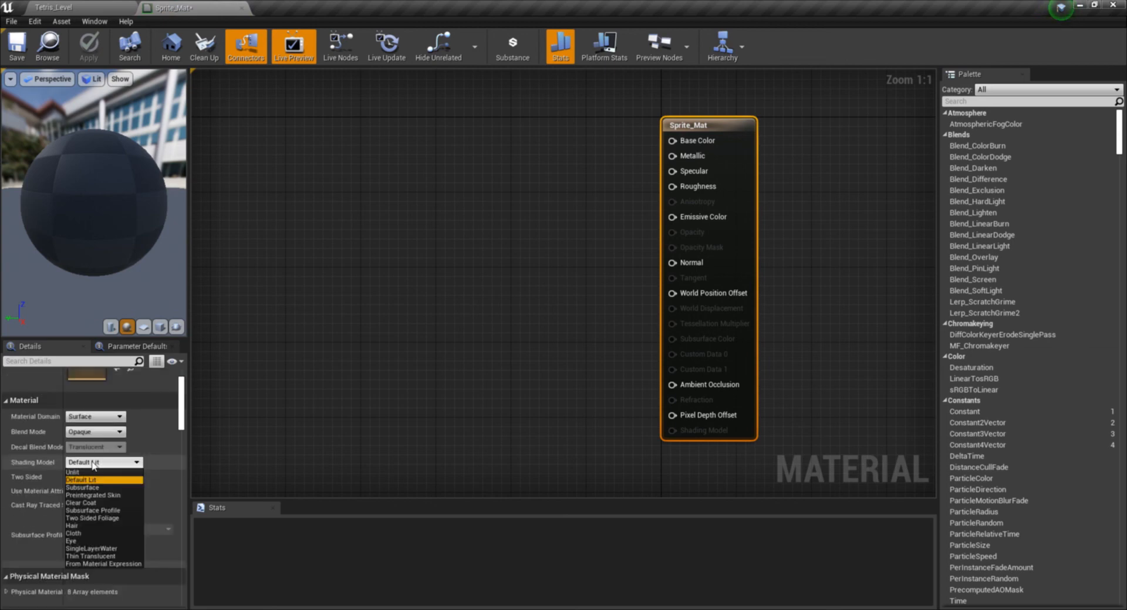
click(75, 472)
click(94, 432)
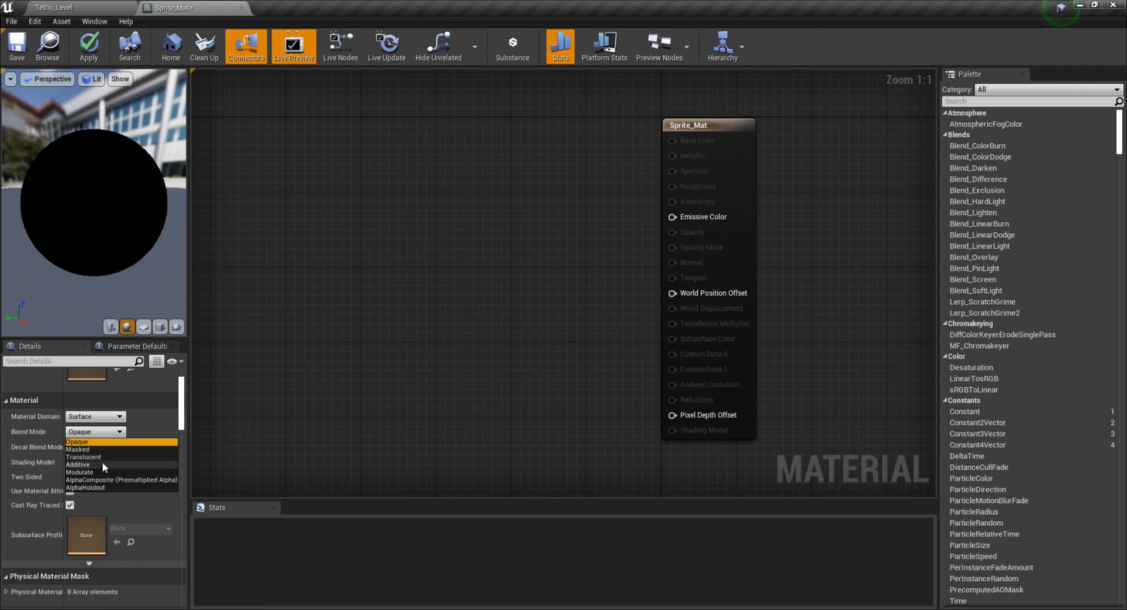
click(106, 458)
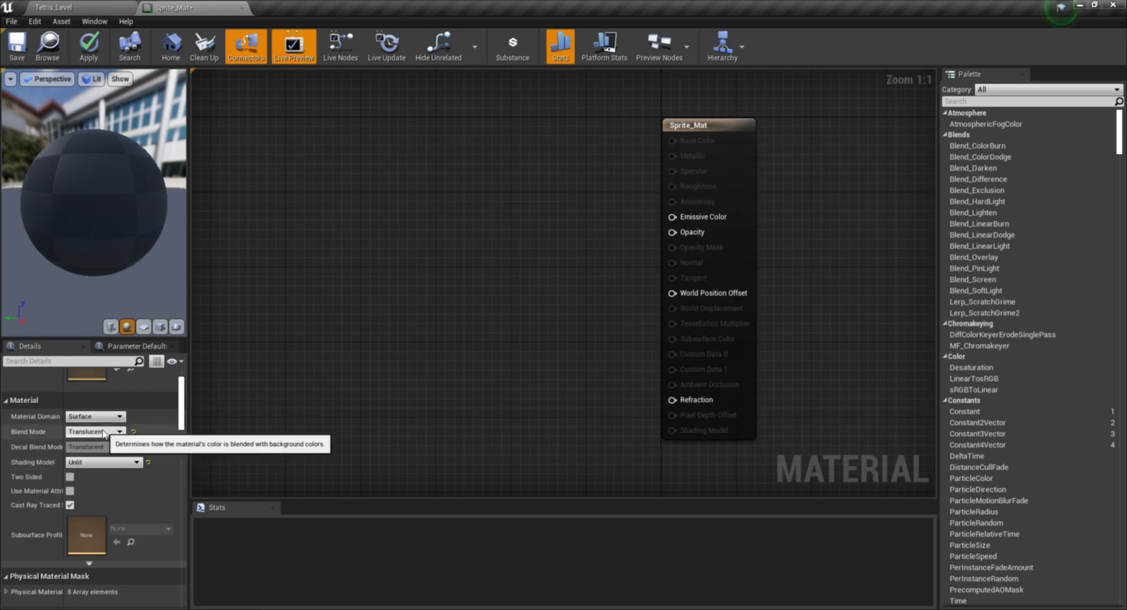
- Find the shadow option in the Sprite_Mat material properties and disable Cast Ray Traced Shadows
scroll(58, 431, down, 3)
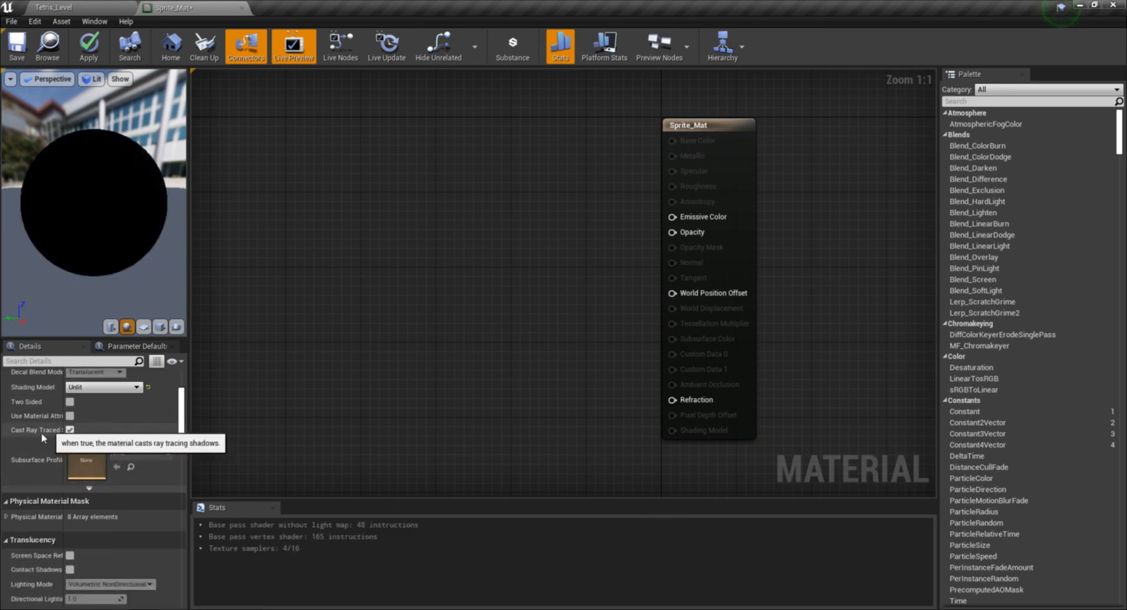
scroll(44, 451, down, 2)
scroll(48, 470, up, 4)
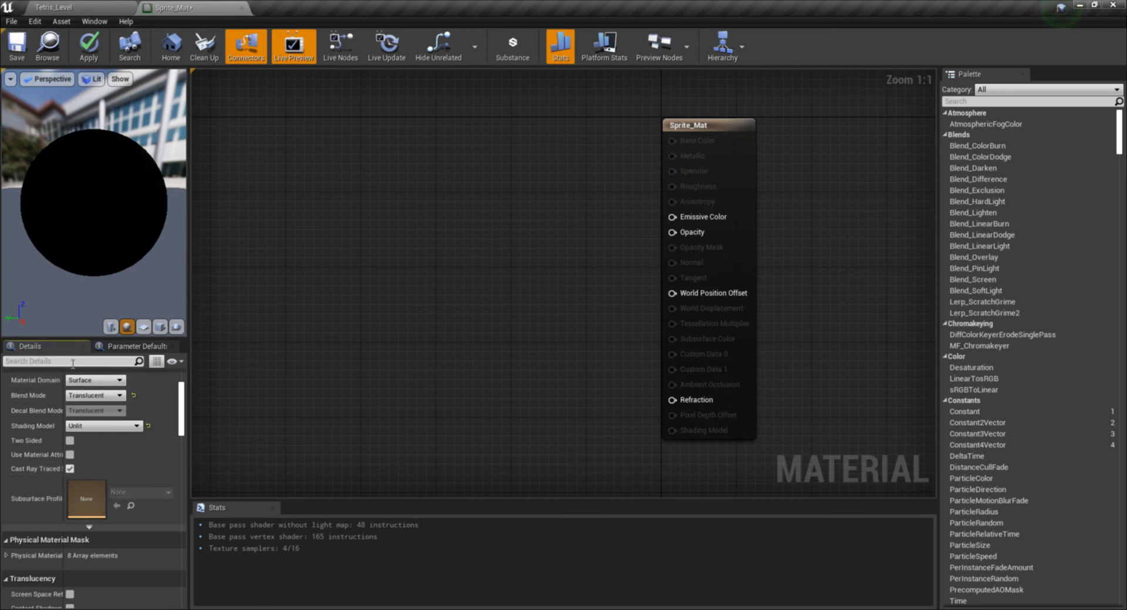
click(72, 362)
text(sh)
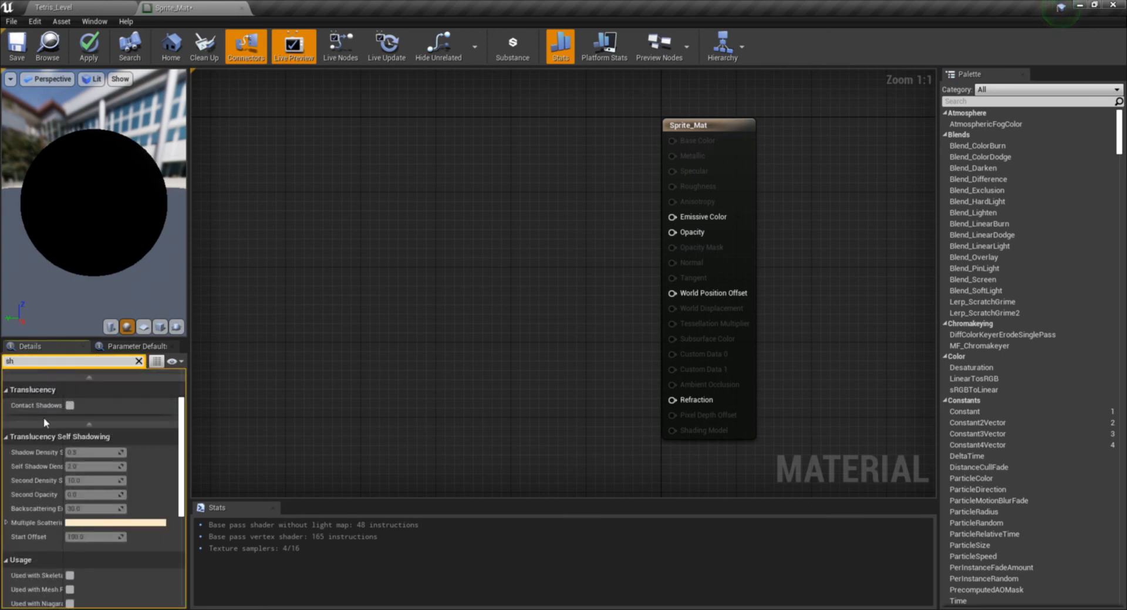
key(Escape)
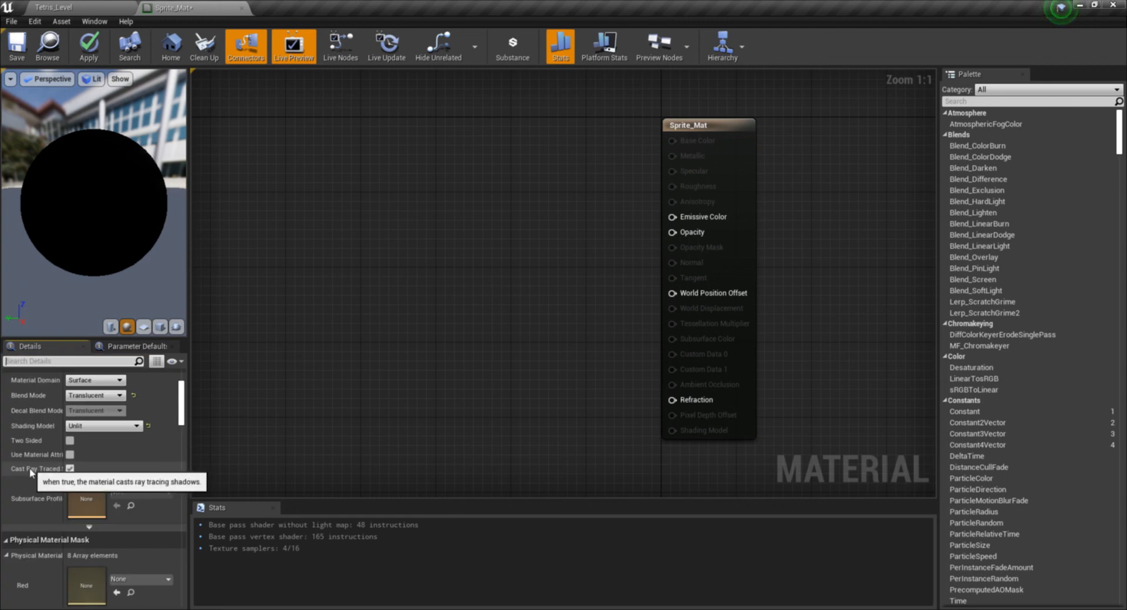
click(70, 469)
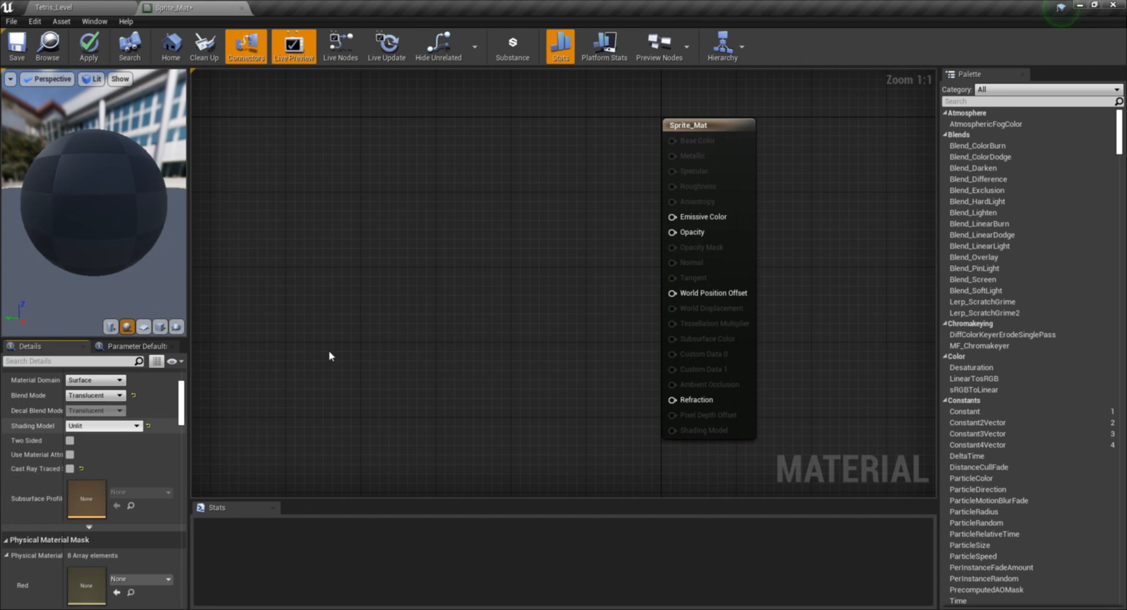
- Add a SpriteTextureSampler node and, below it, a VertexColor node to the Sprite_Mat graph
right_drag(329, 350, 362, 213)
right_click(362, 220)
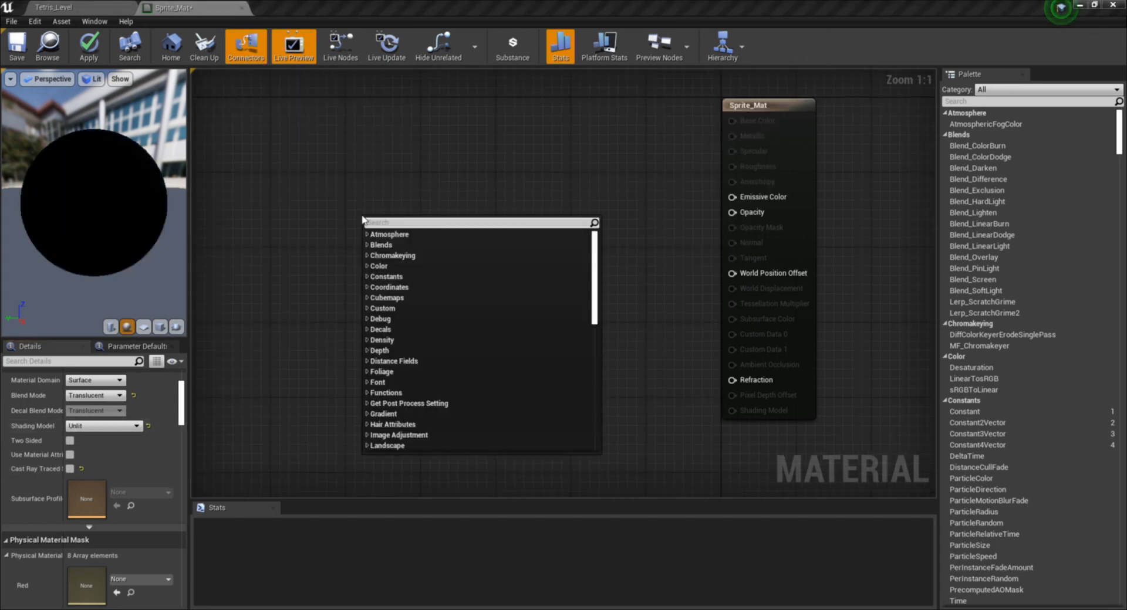
text(sprite)
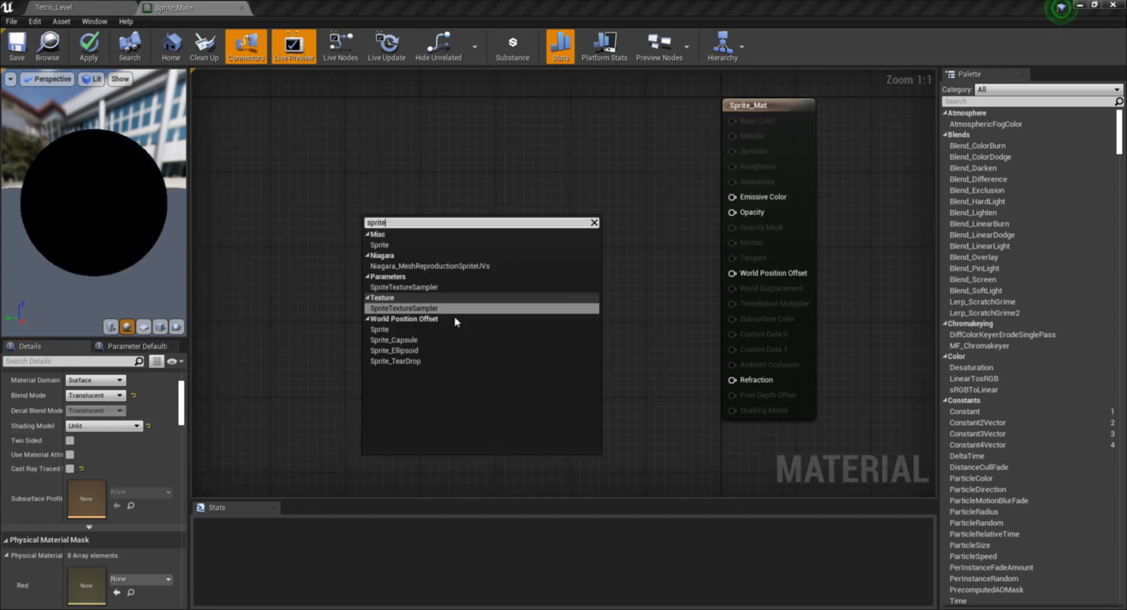
click(440, 308)
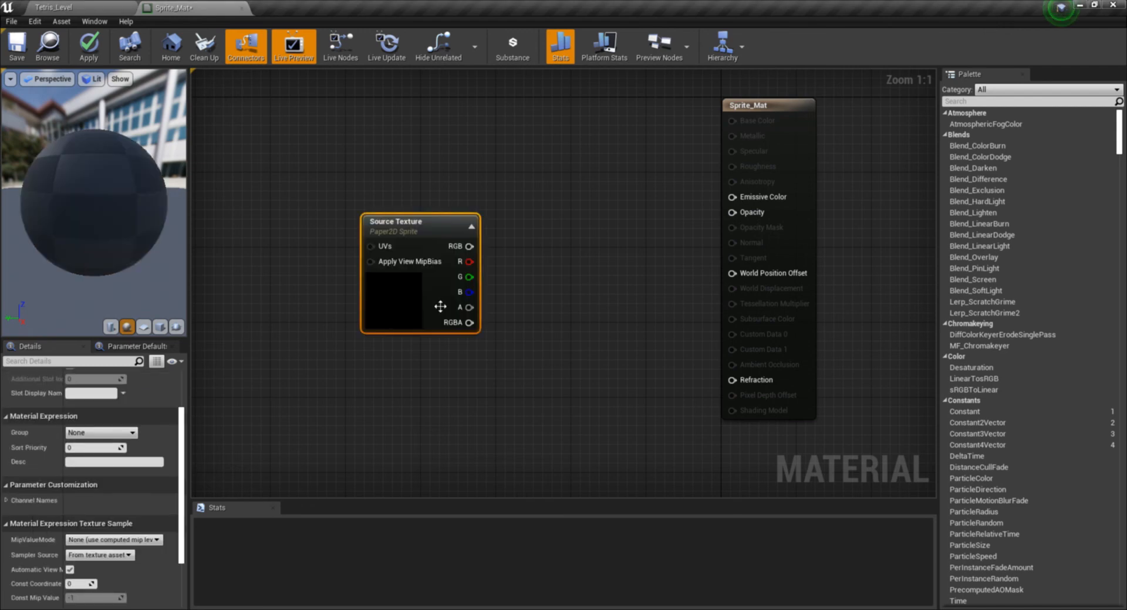
drag(440, 307, 272, 175)
right_click(336, 260)
text(vert)
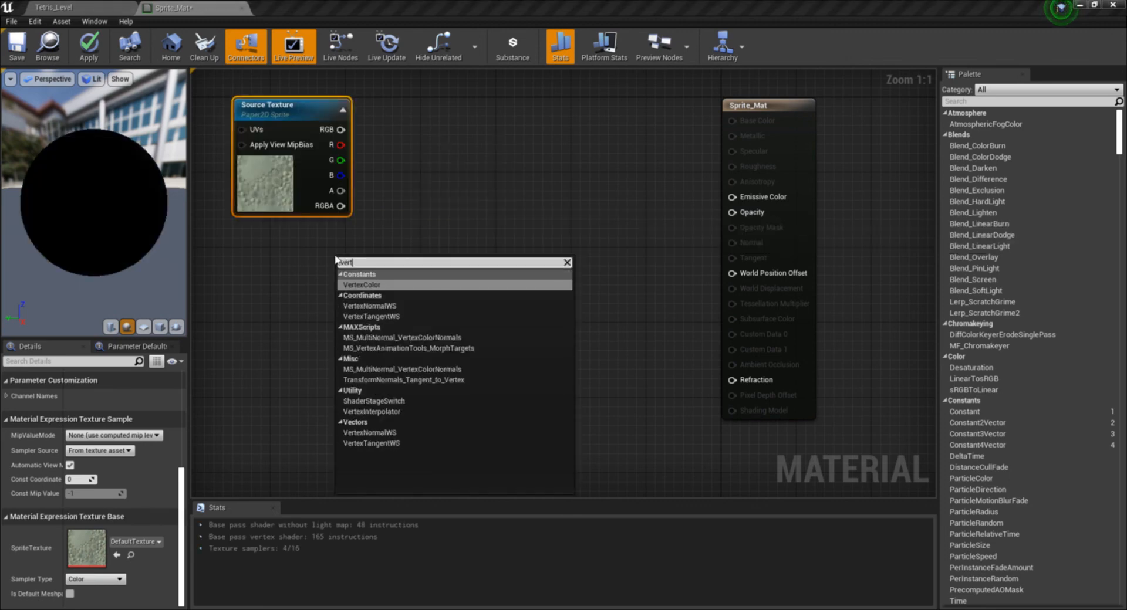
click(381, 285)
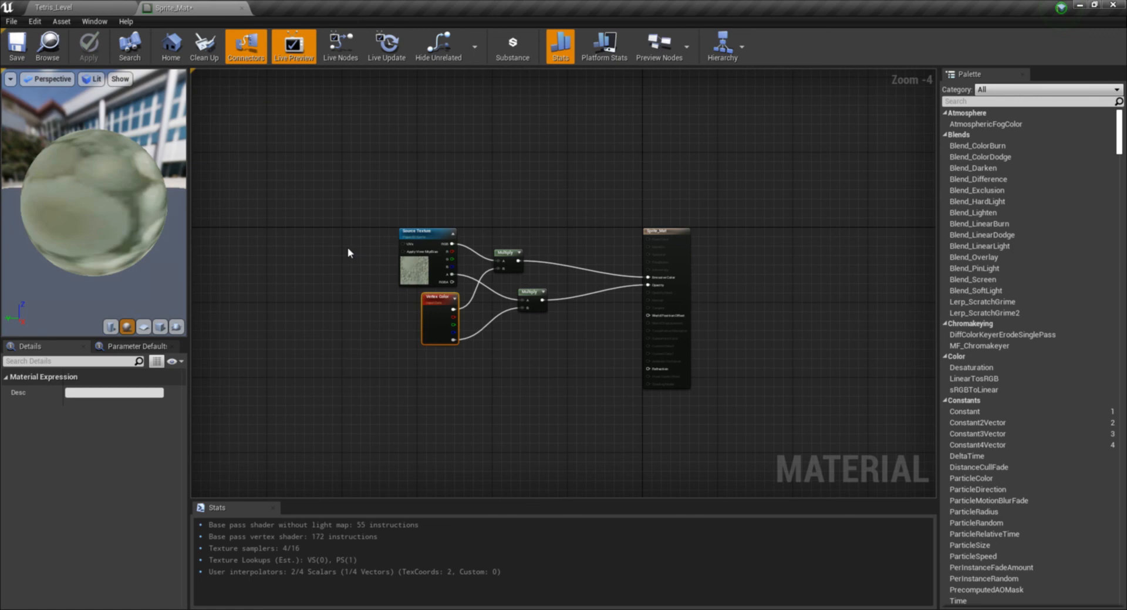
- Close the Sprite_Mat material and open the Project Settings
click(244, 11)
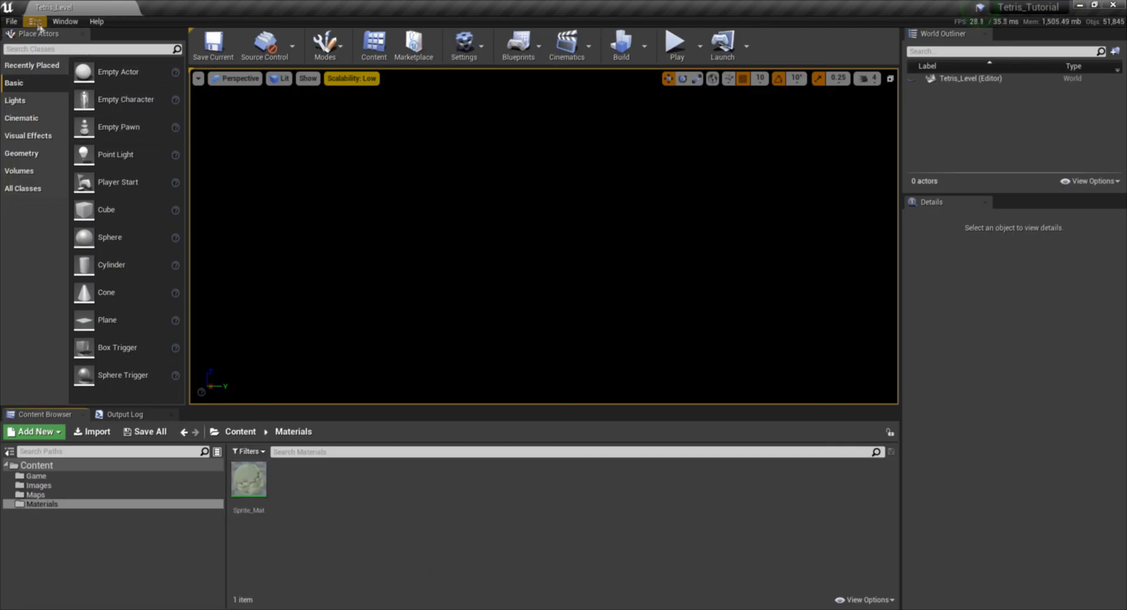
click(19, 22)
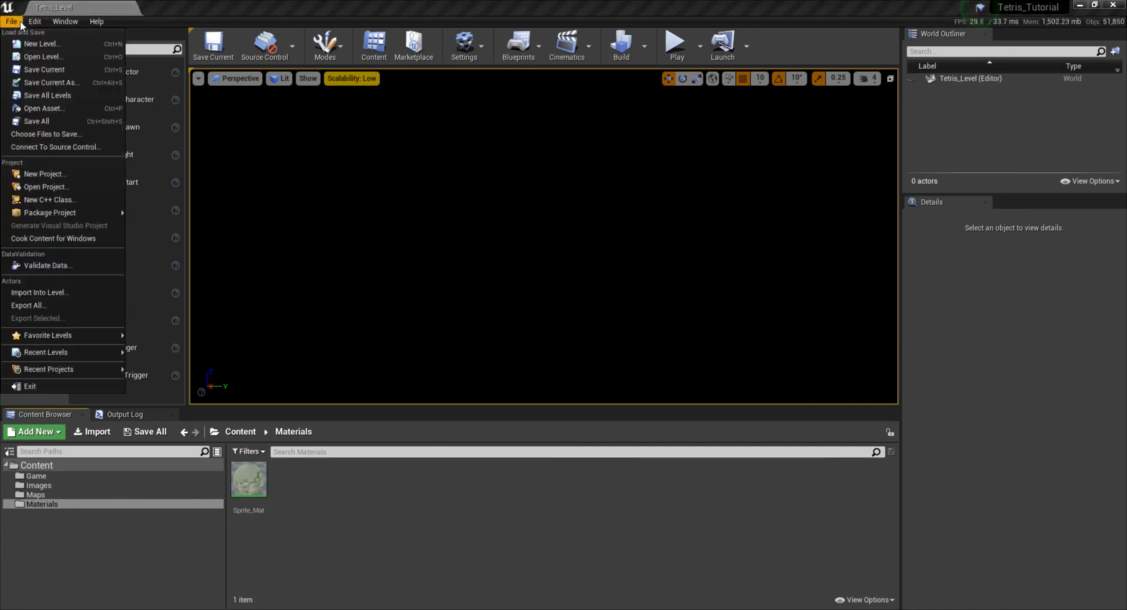
mouse_move(34, 21)
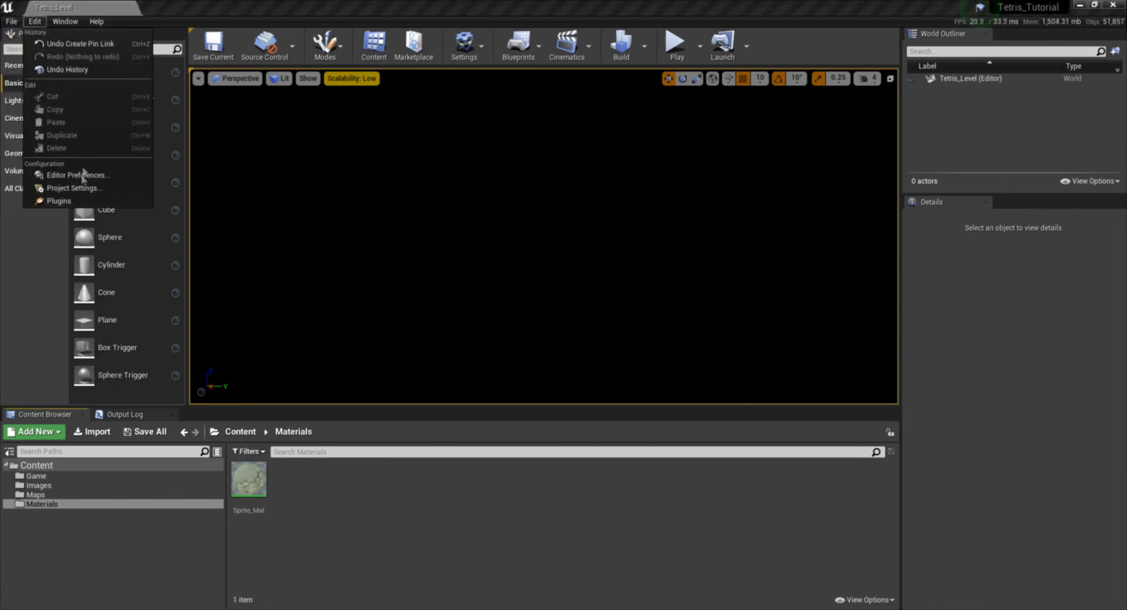
click(76, 188)
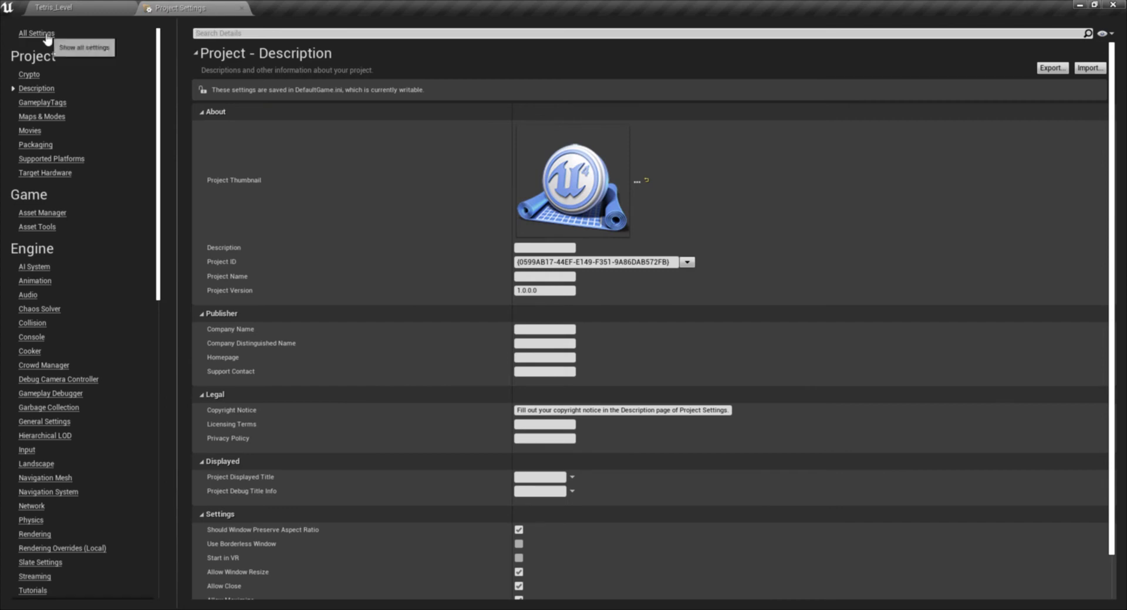
- Show the Paper2D - Import category in the Project Settings with its default material settings
click(36, 33)
drag(163, 149, 169, 313)
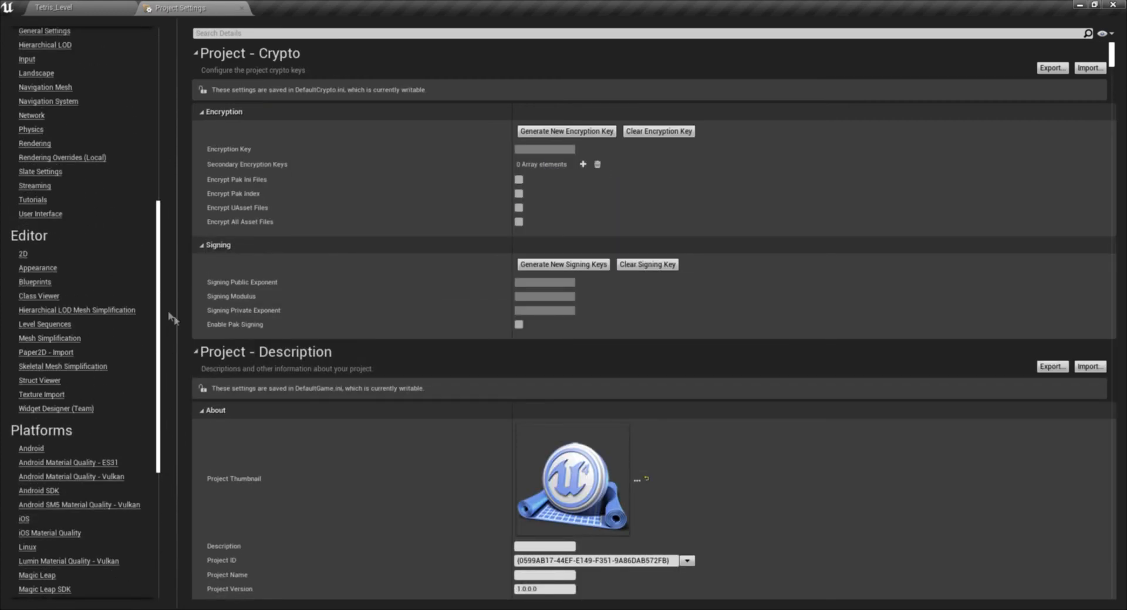
click(46, 352)
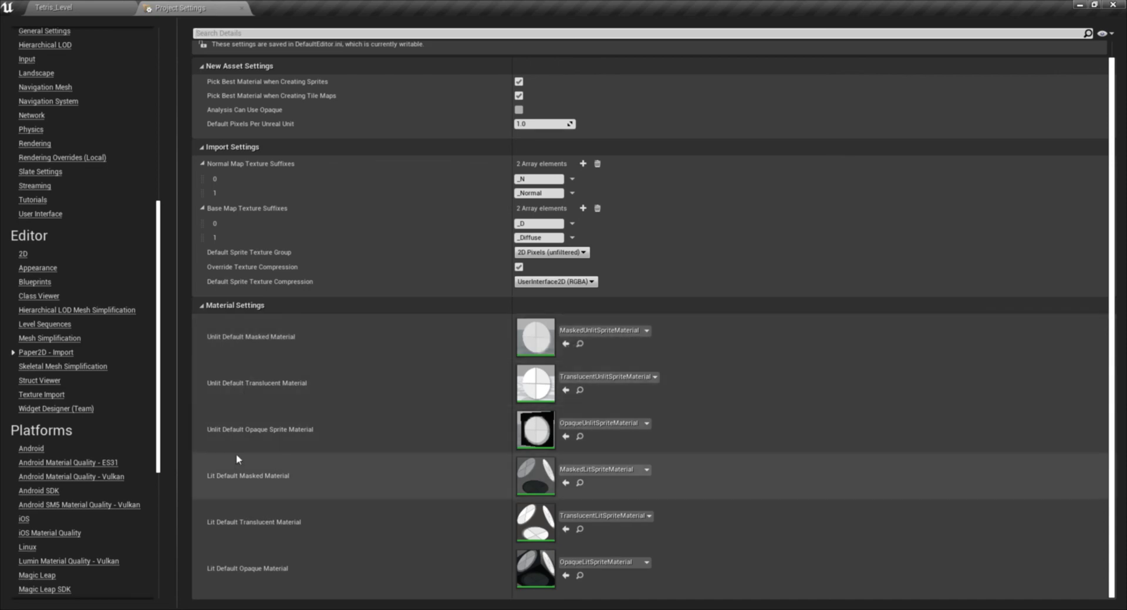
click(100, 6)
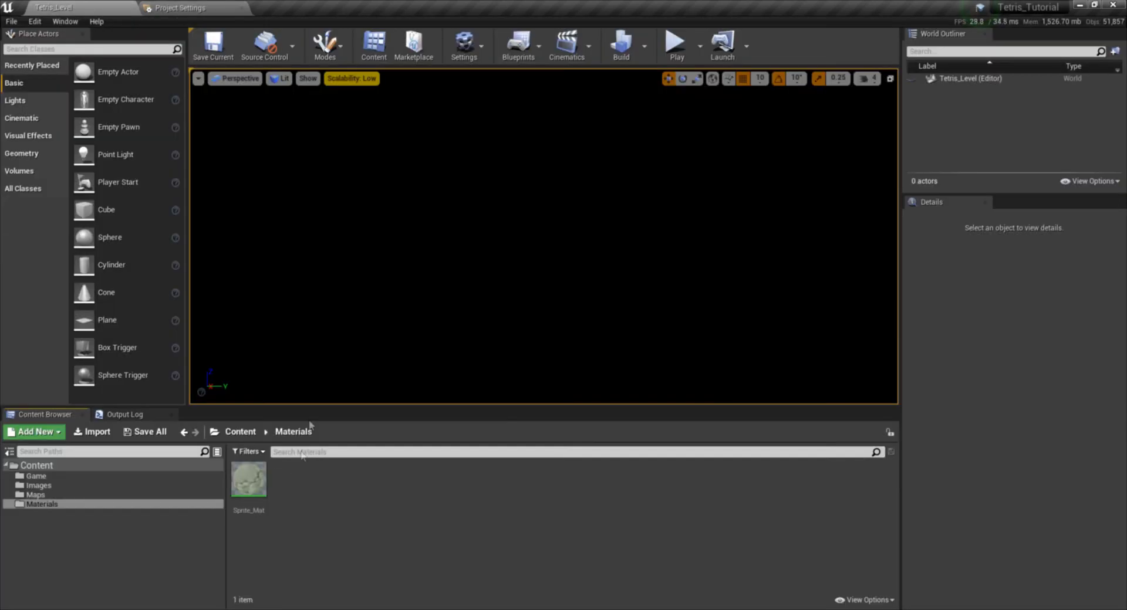
click(223, 7)
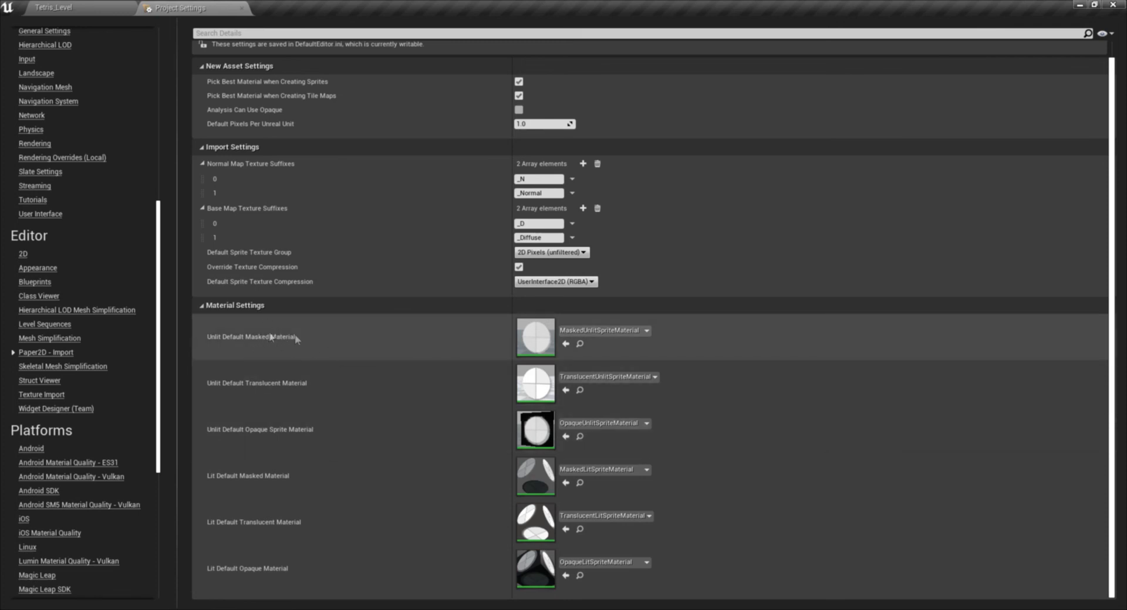
- Assign Sprite_Mat as the Unlit Default Masked, Translucent and Opaque materials and as the Lit Default Masked Material
click(601, 330)
click(591, 160)
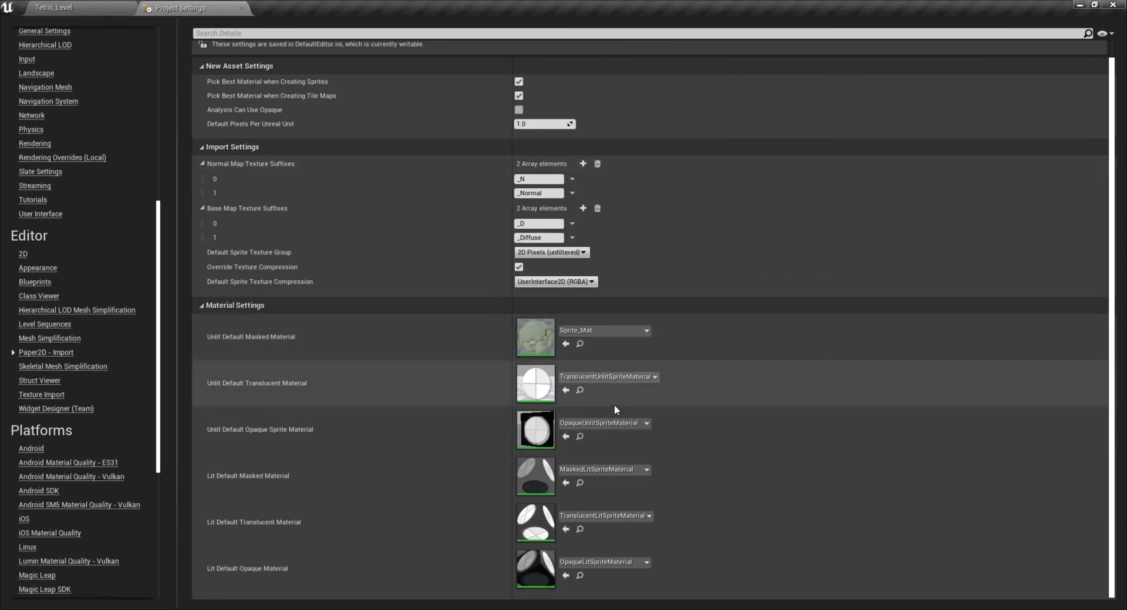
click(611, 378)
click(594, 216)
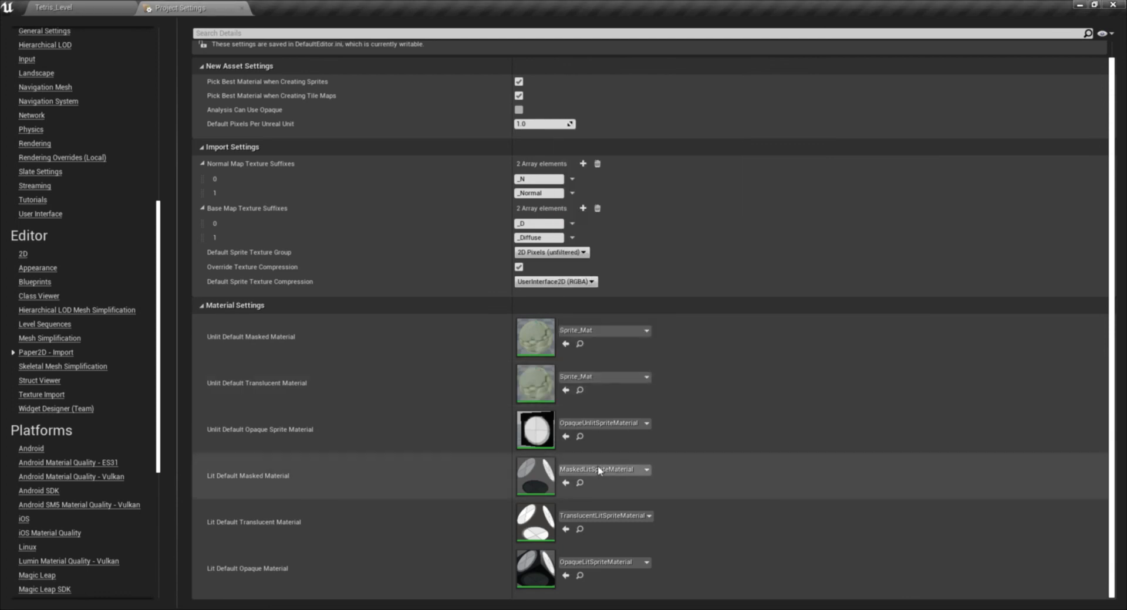
click(601, 424)
click(606, 257)
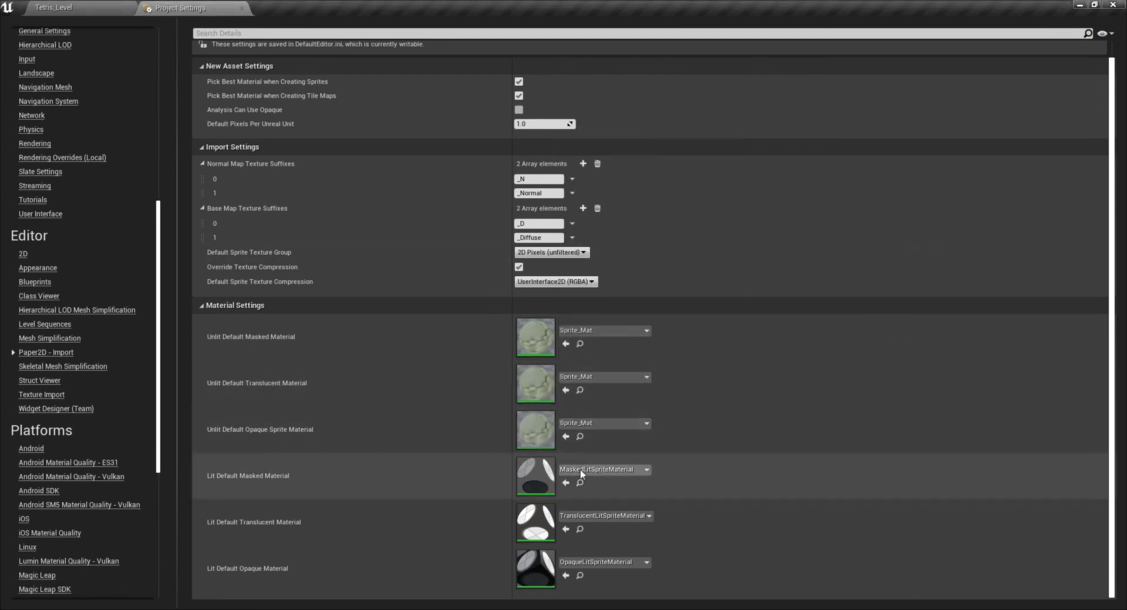
click(581, 473)
click(606, 302)
- Create a material instance of Sprite_Mat in the Materials folder, keeping its default name
click(57, 9)
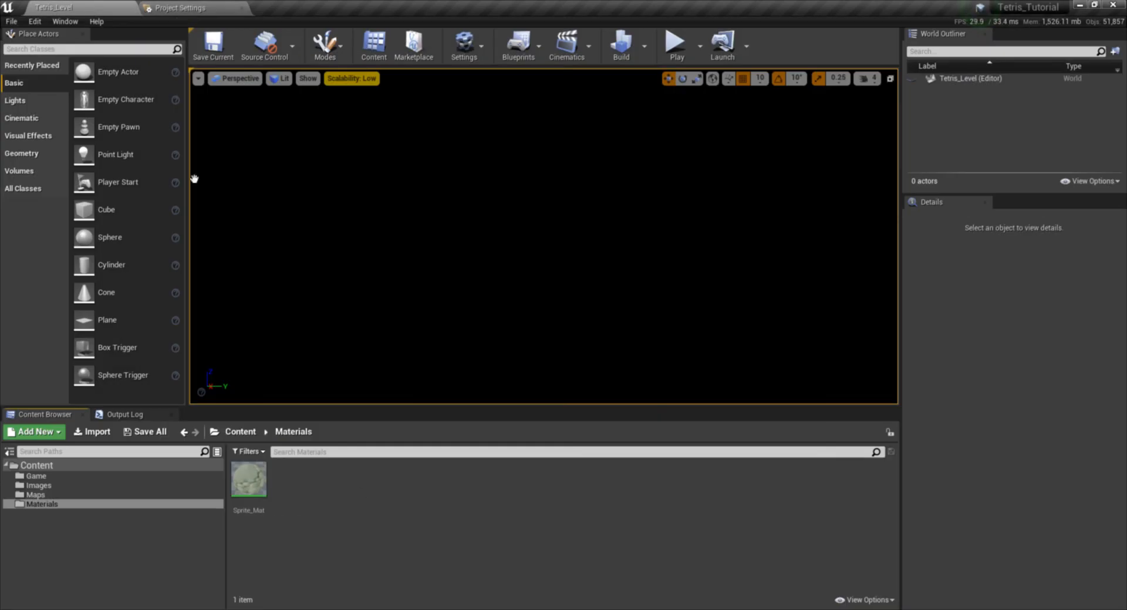
right_click(258, 505)
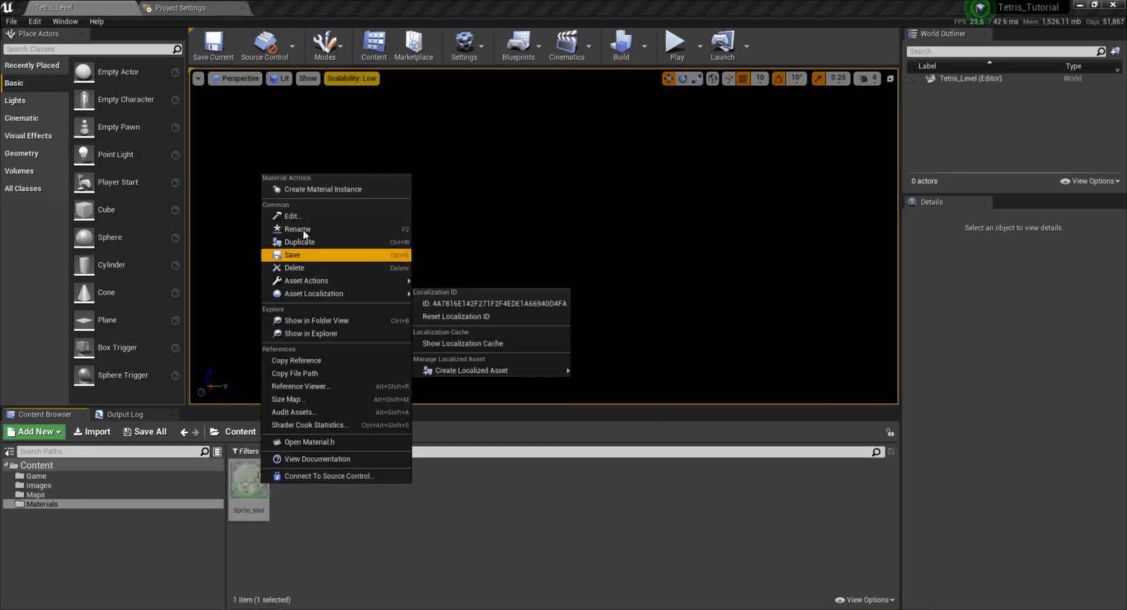
click(320, 194)
key(Return)
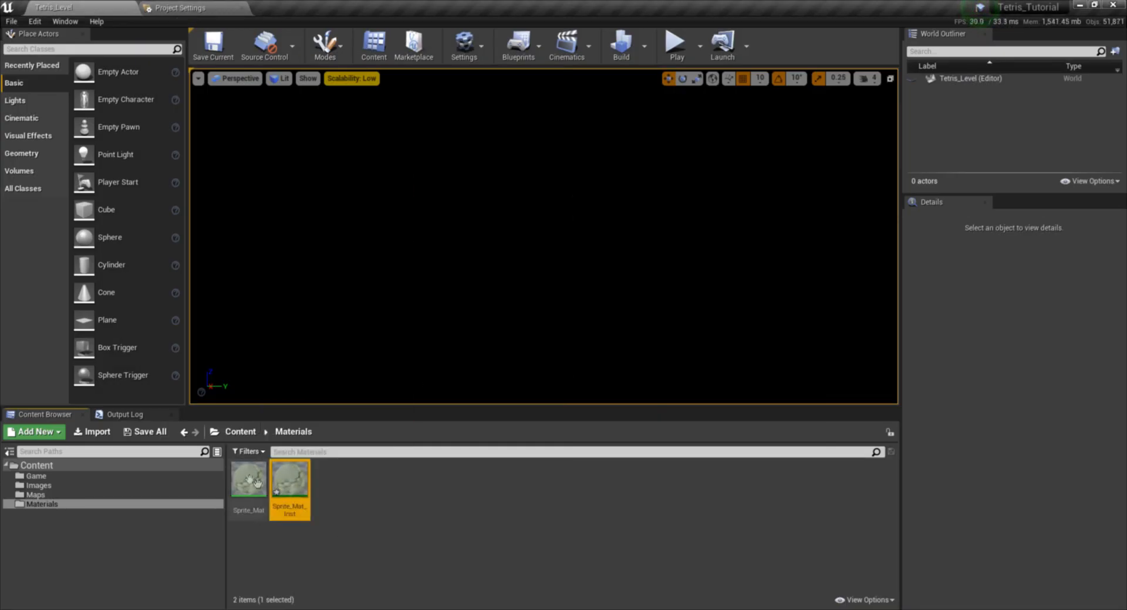
right_click(249, 479)
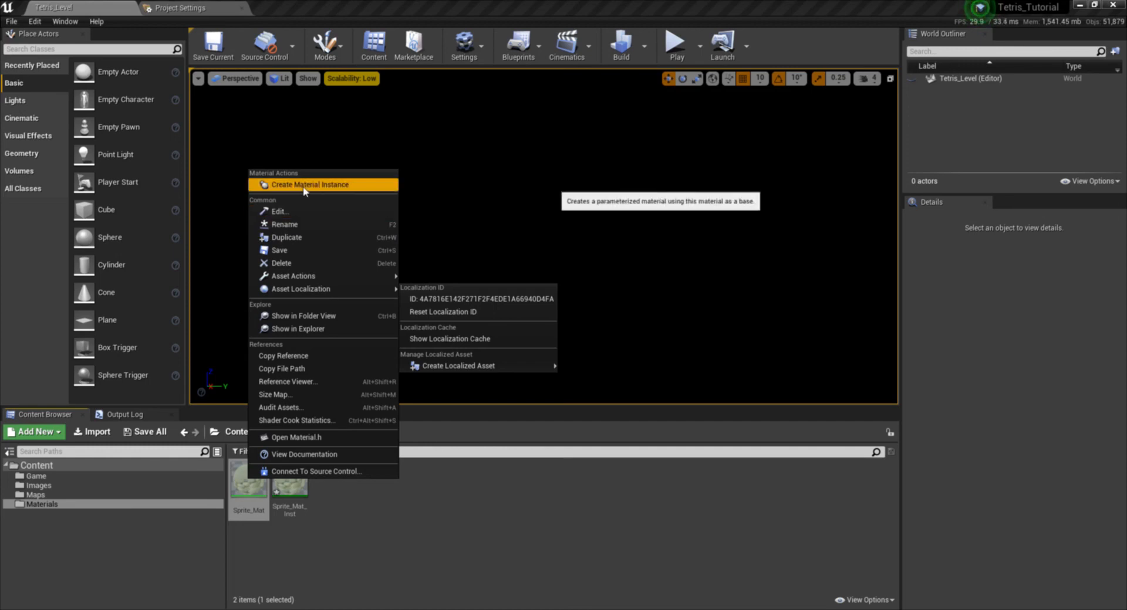
click(449, 521)
- Set the Unlit Default Masked, Translucent and Opaque Sprite materials in the Paper2D import settings to Sprite_Mat_Inst
click(181, 9)
click(591, 329)
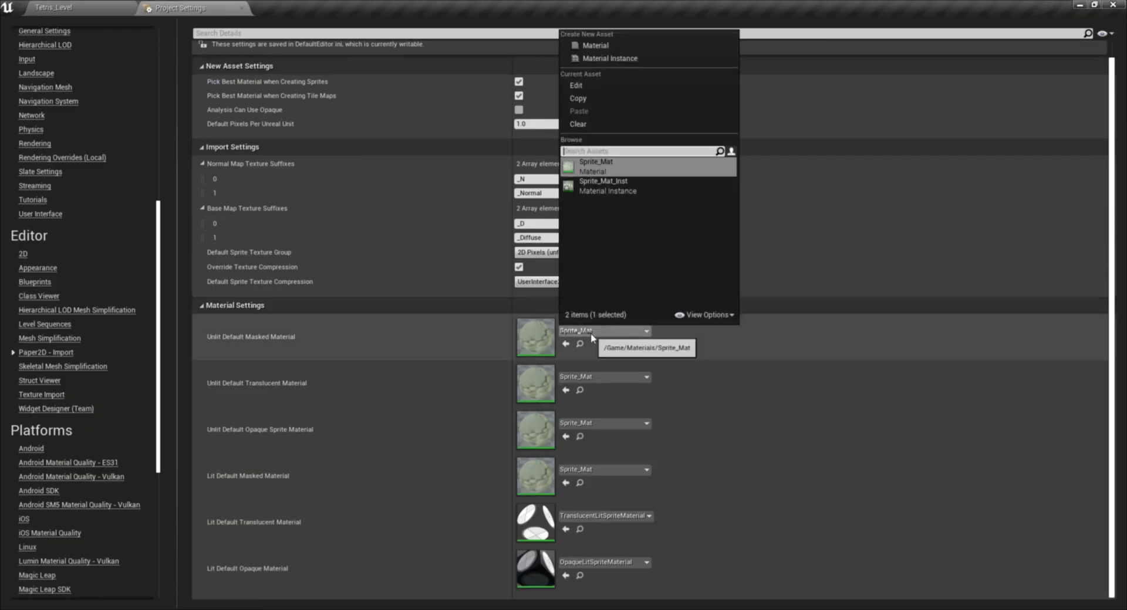
click(583, 200)
click(610, 379)
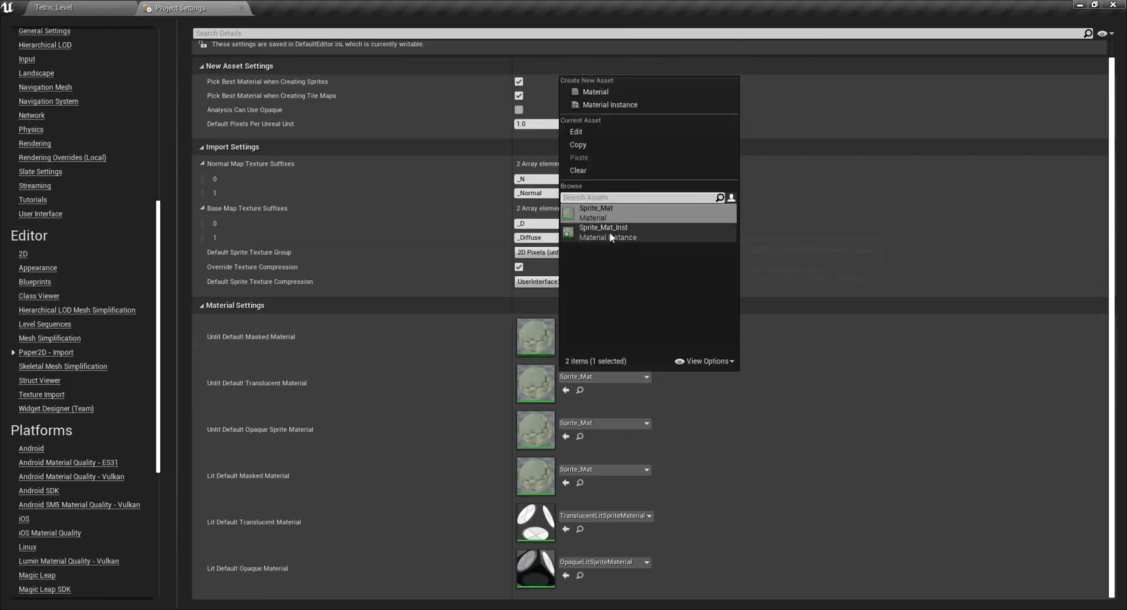
click(605, 234)
click(610, 423)
click(611, 280)
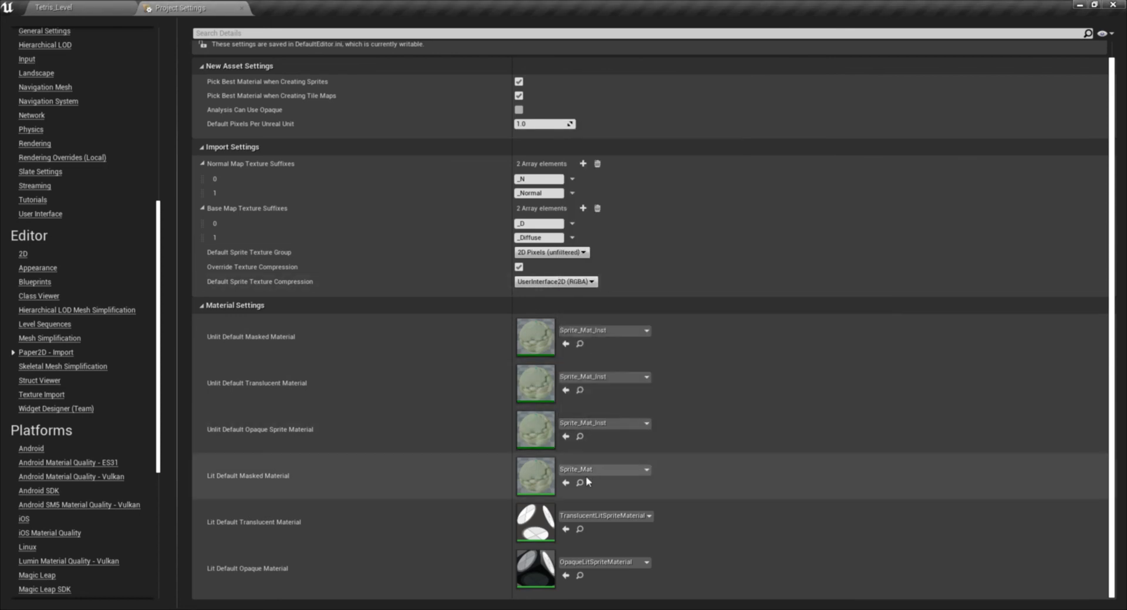
- Set the Lit Default Masked, Translucent and Opaque materials in the Paper2D import settings to Sprite_Mat_Inst
click(588, 472)
click(602, 327)
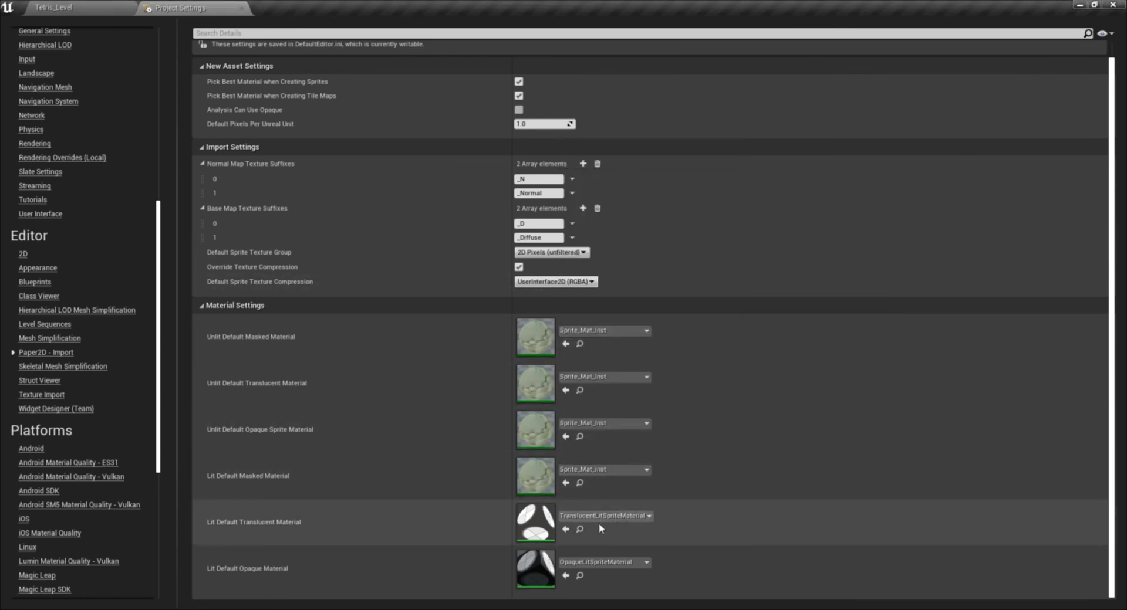
click(598, 520)
click(619, 371)
click(604, 562)
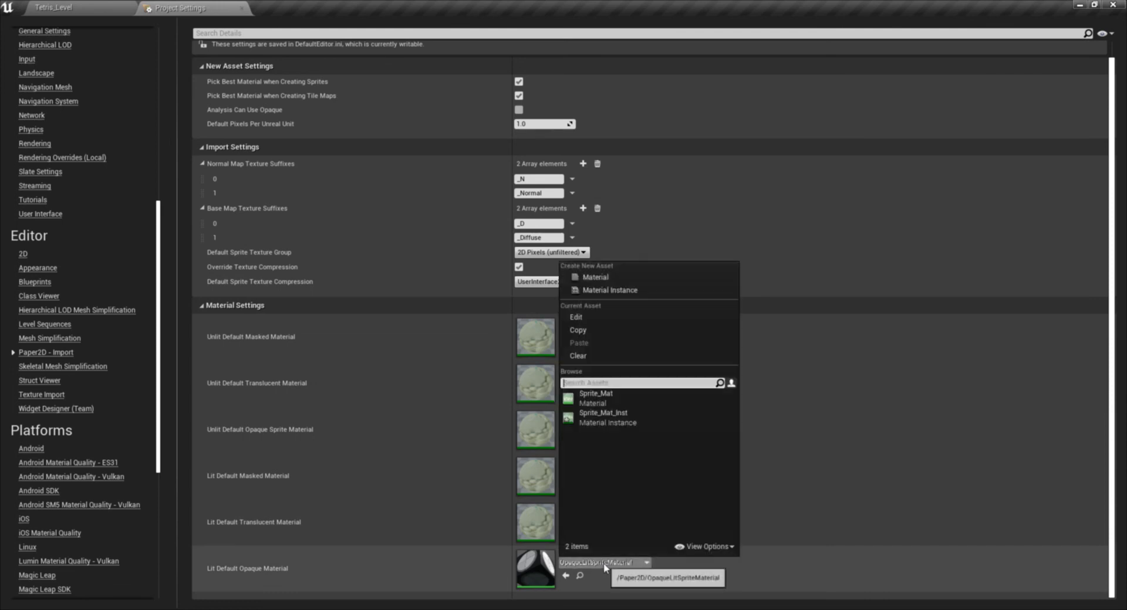
click(625, 420)
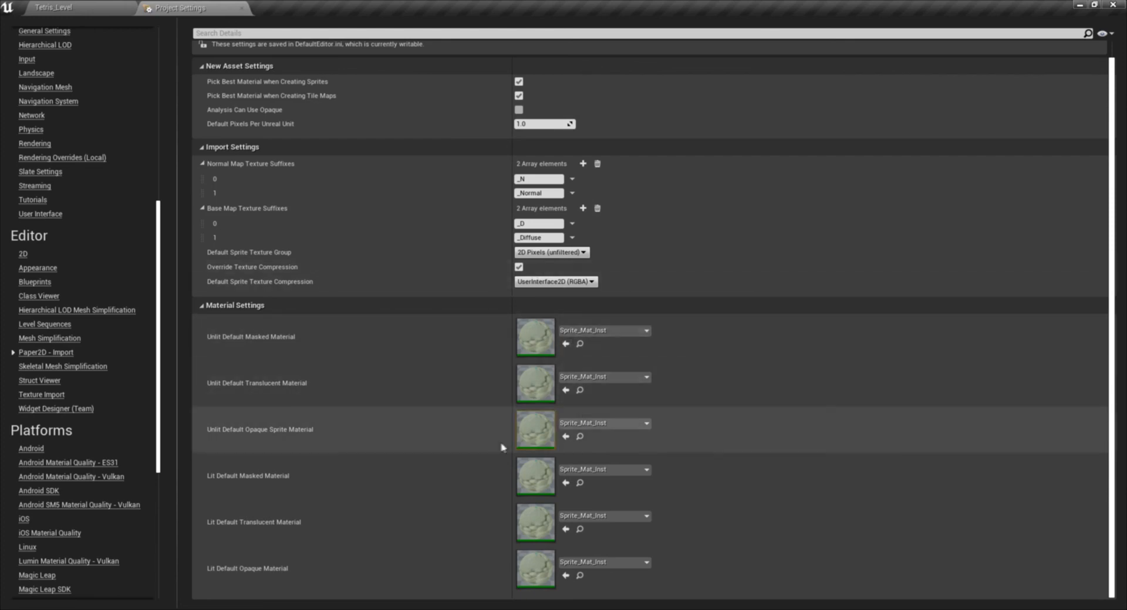
- Close the Project Settings and save all unsaved levels and assets
click(241, 8)
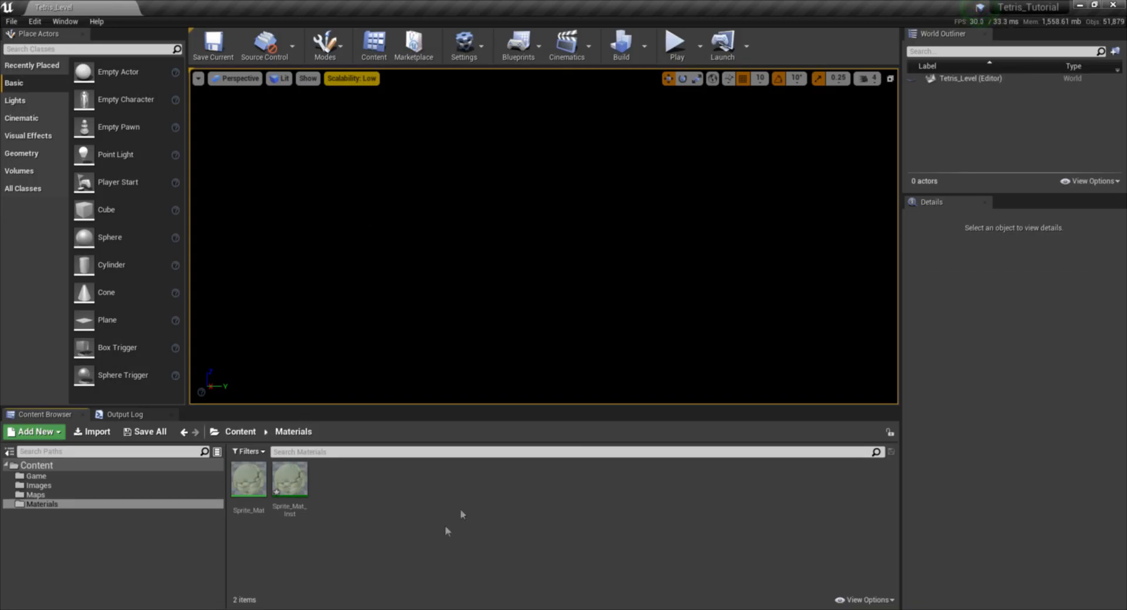
click(12, 21)
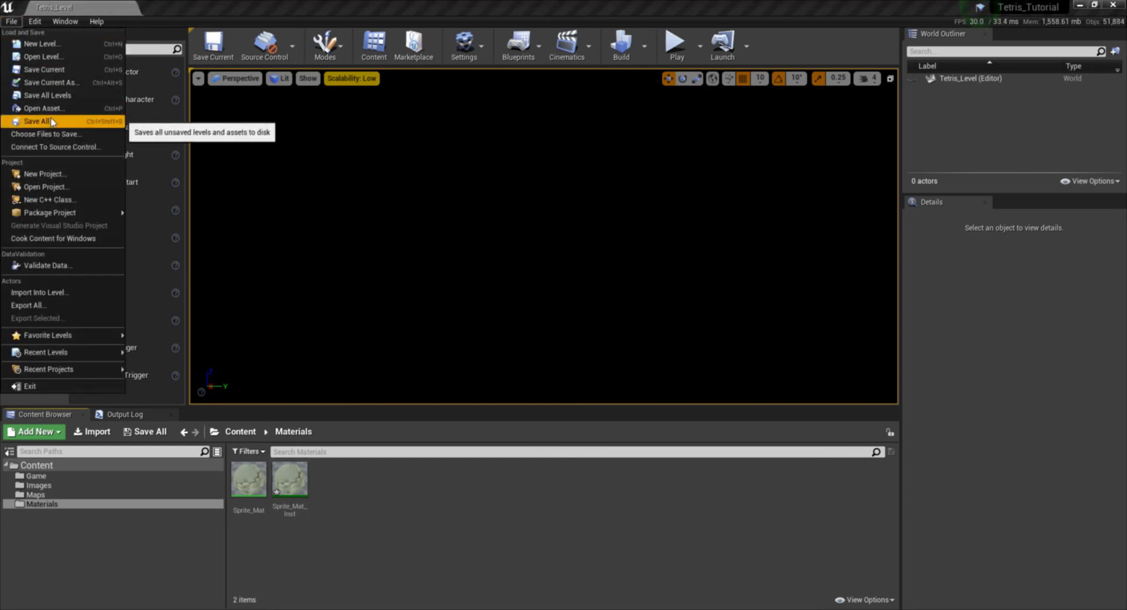
click(51, 122)
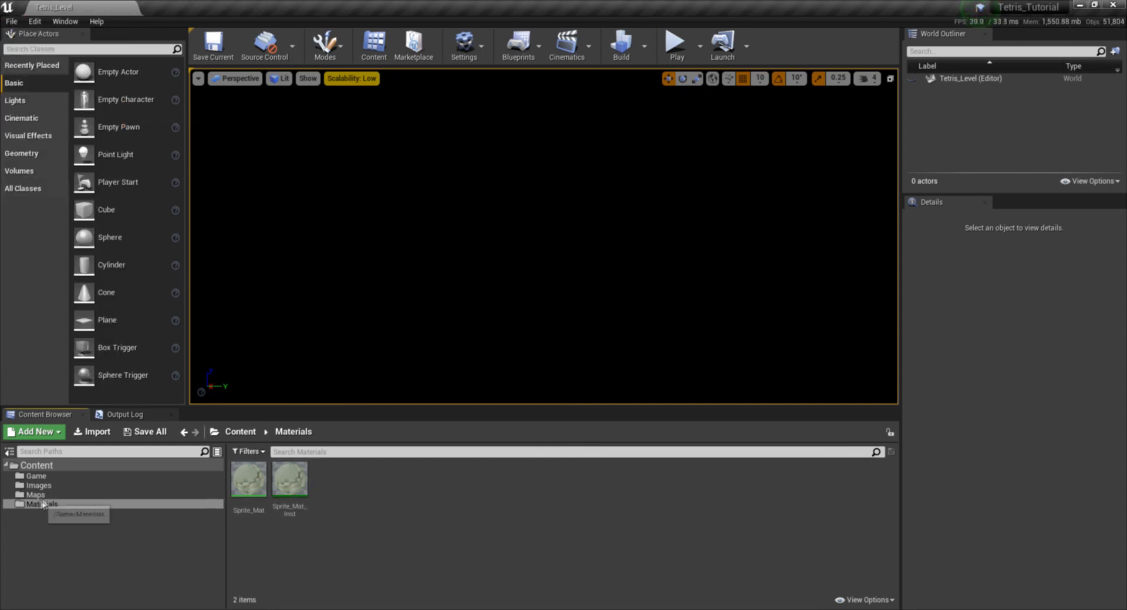
- Create a sprite from the Tetris_All_Blocks_and_Menu texture in the Images folder
click(141, 486)
right_click(249, 473)
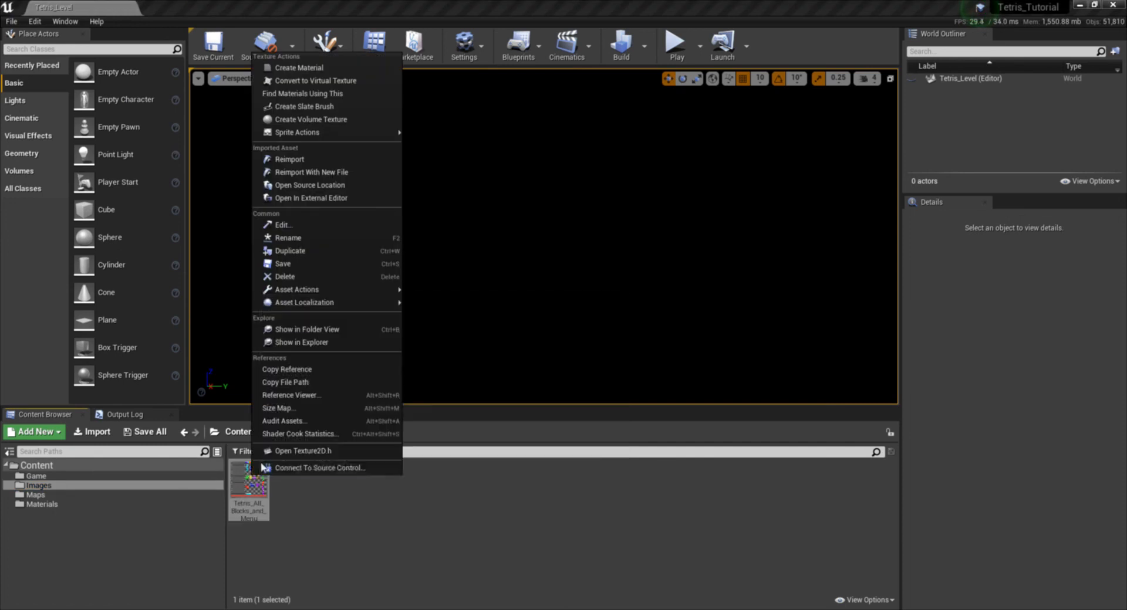
mouse_move(345, 135)
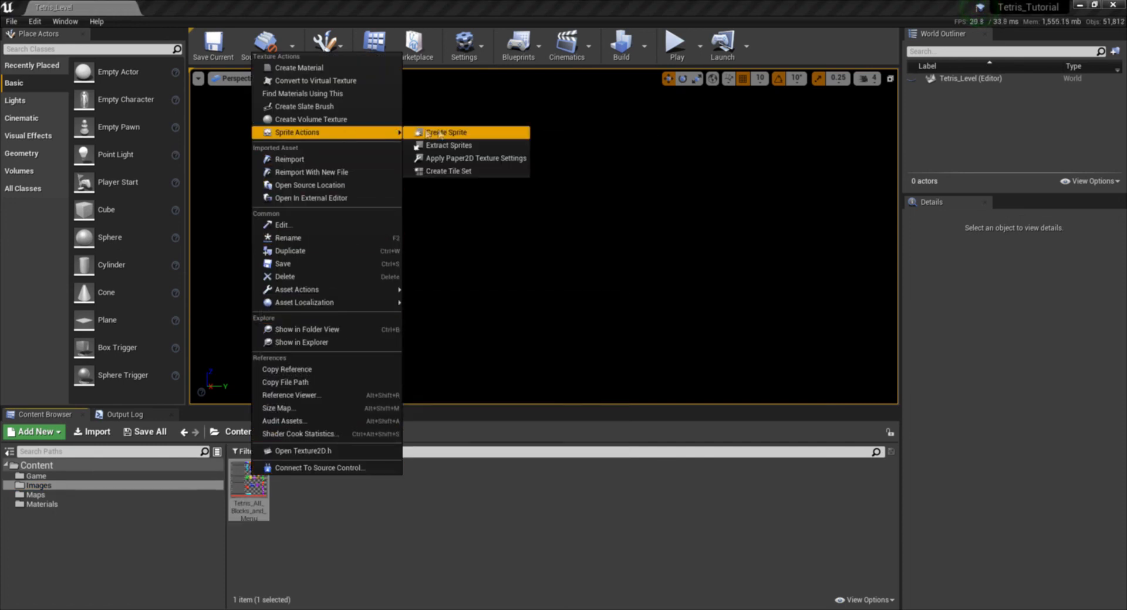
click(456, 133)
- Rename the sprite made from the blocks texture to Tetris_Grid_Spr
right_click(302, 487)
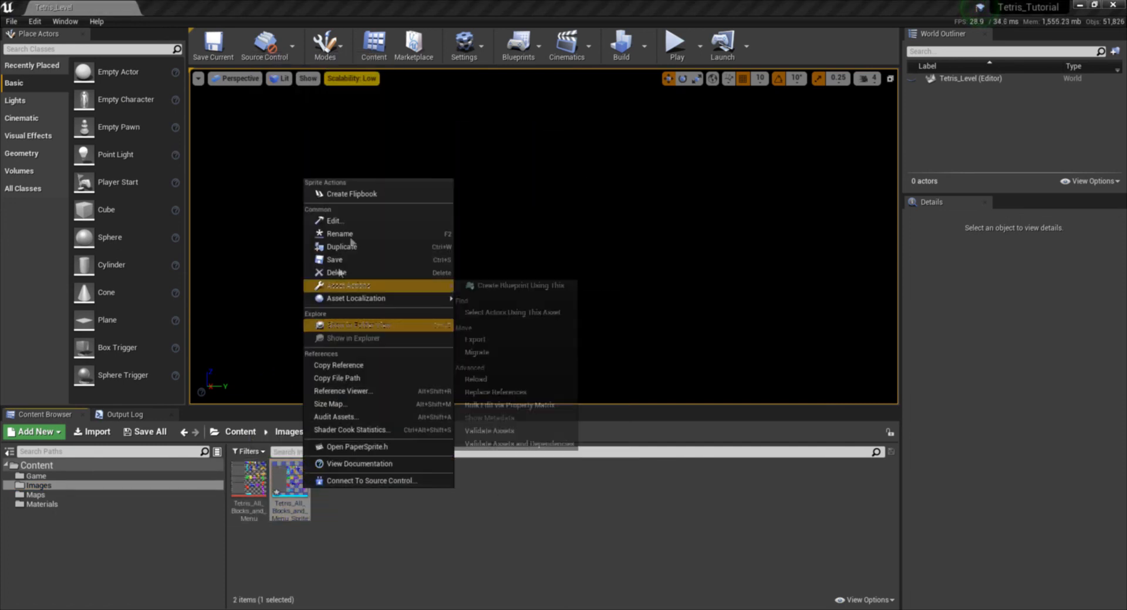
click(368, 235)
text(T)
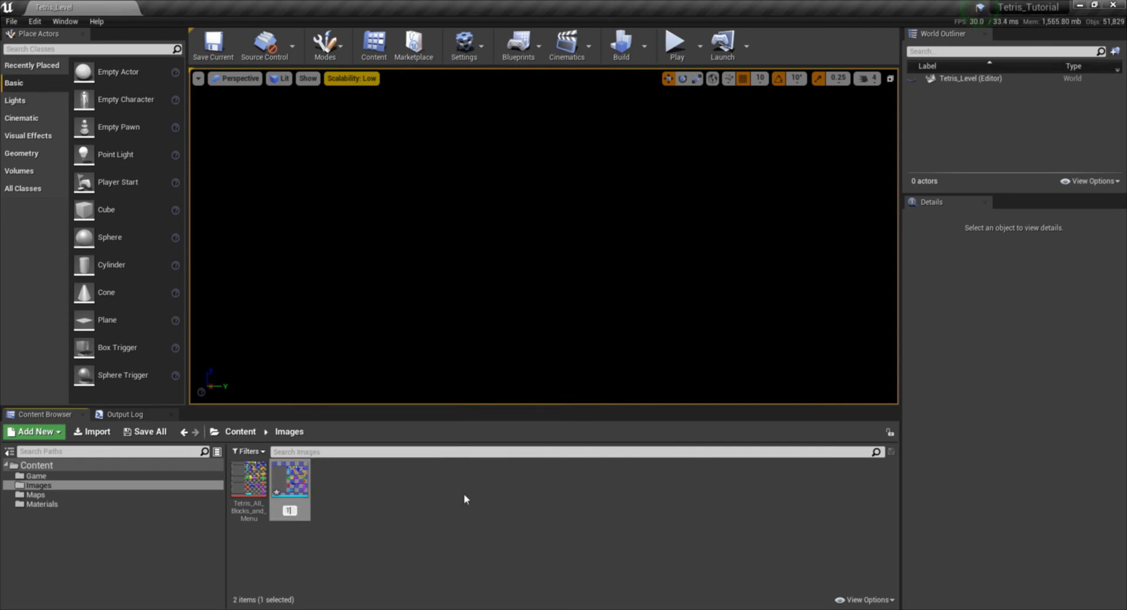
text(etris)
text(_G)
text(rid_)
text(Spr)
key(Return)
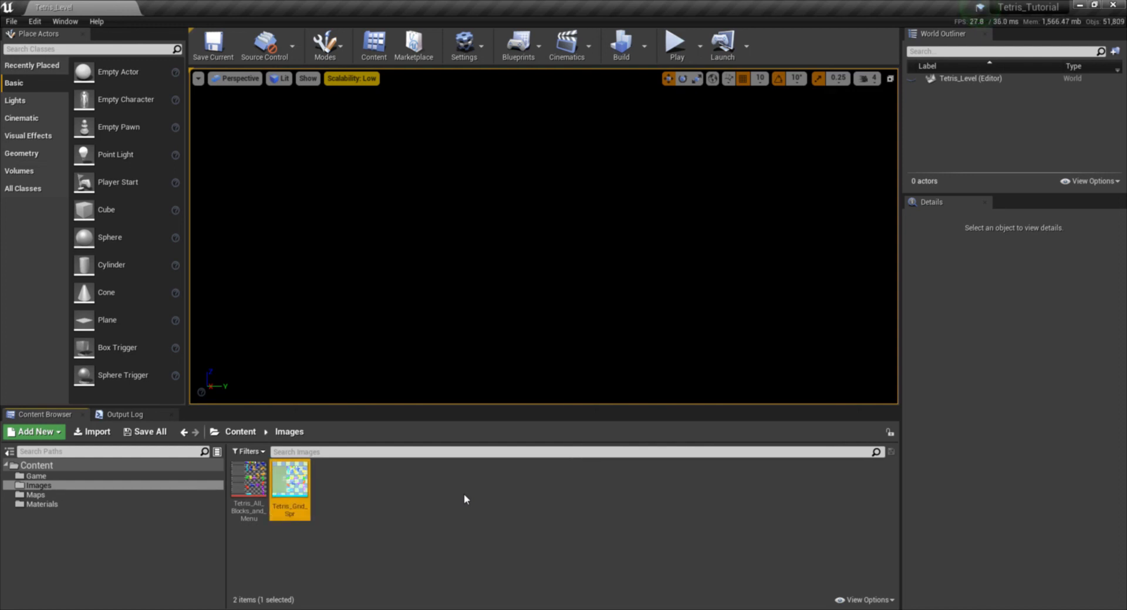
click(376, 467)
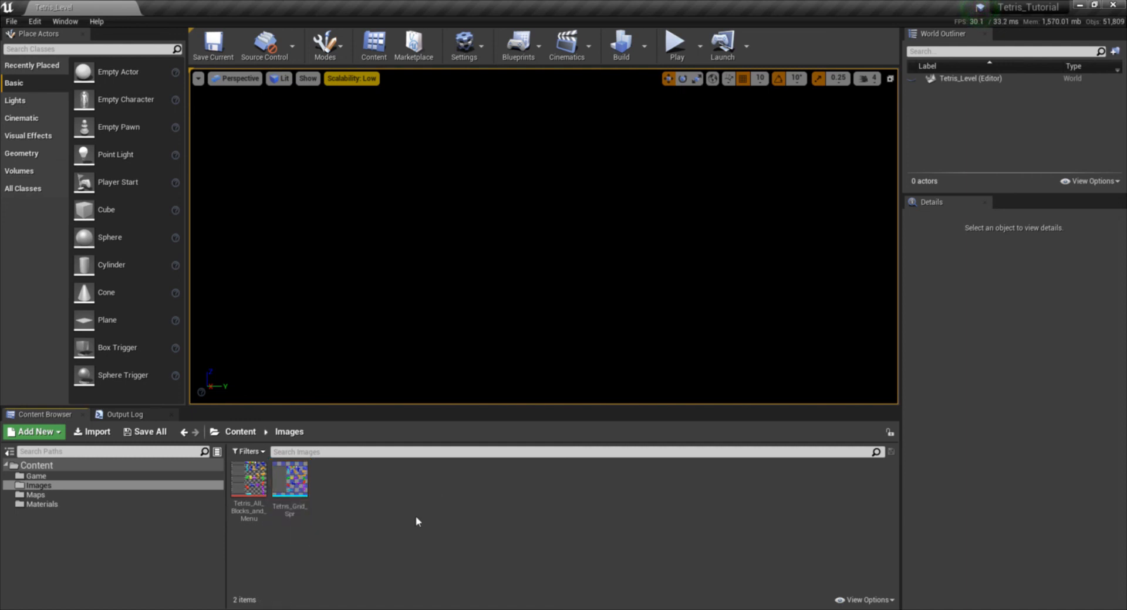
- Open the Tetris_All_Blocks_and_Menu texture to examine its grid and block images, and close it
click(265, 483)
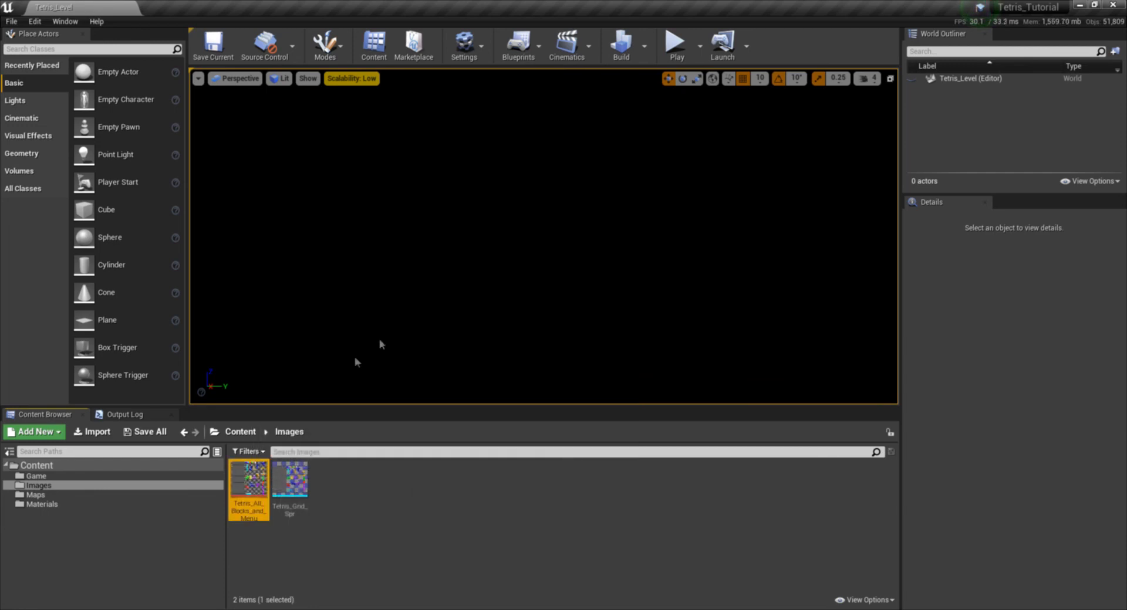
double_click(250, 478)
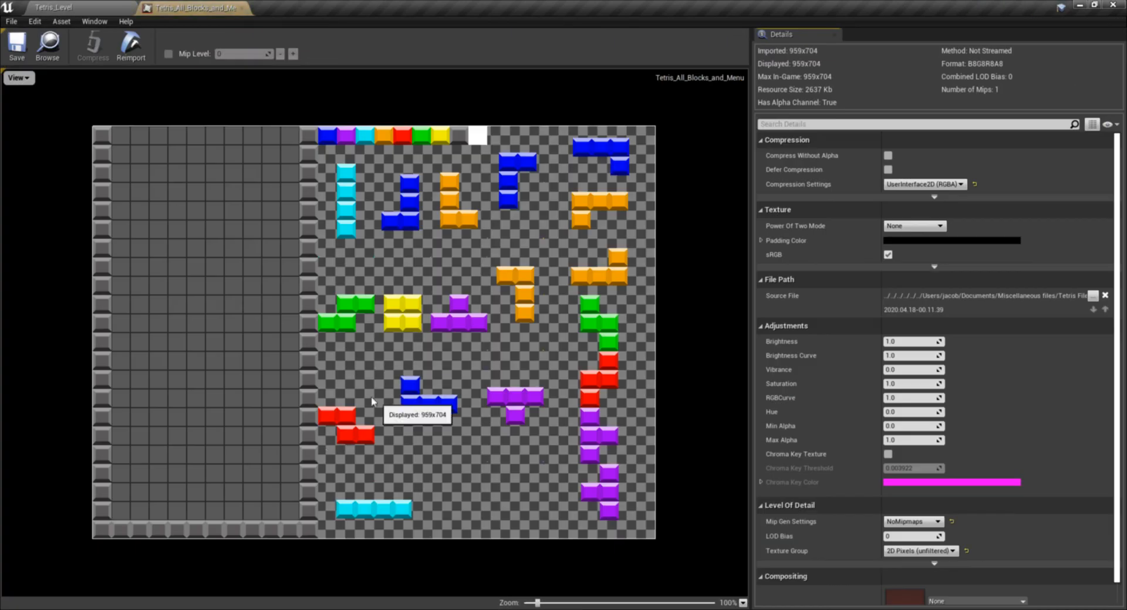
click(240, 7)
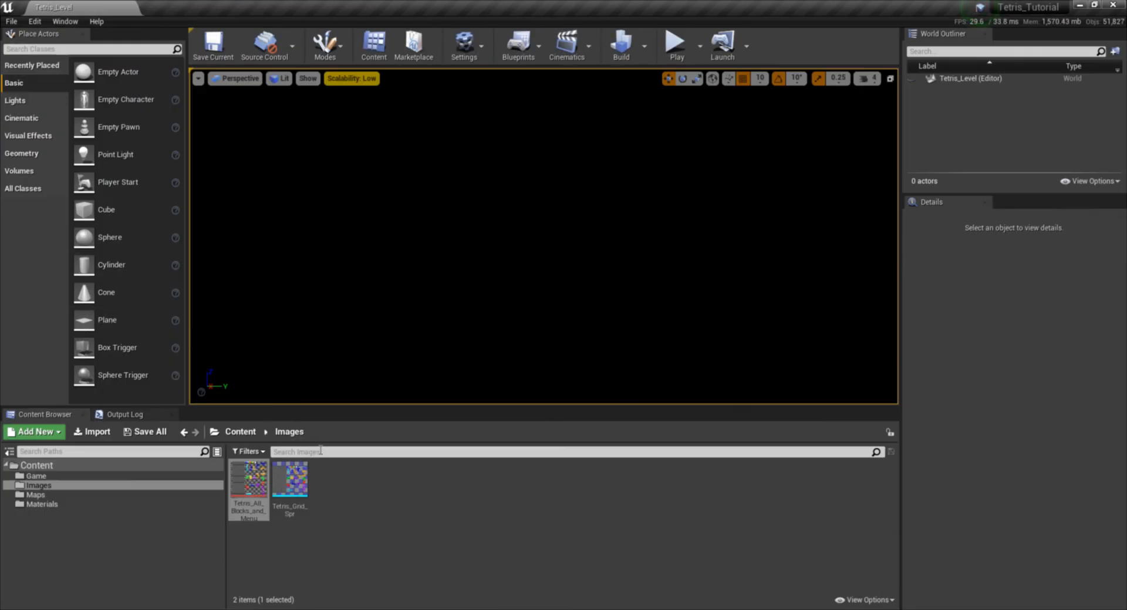
right_click(289, 504)
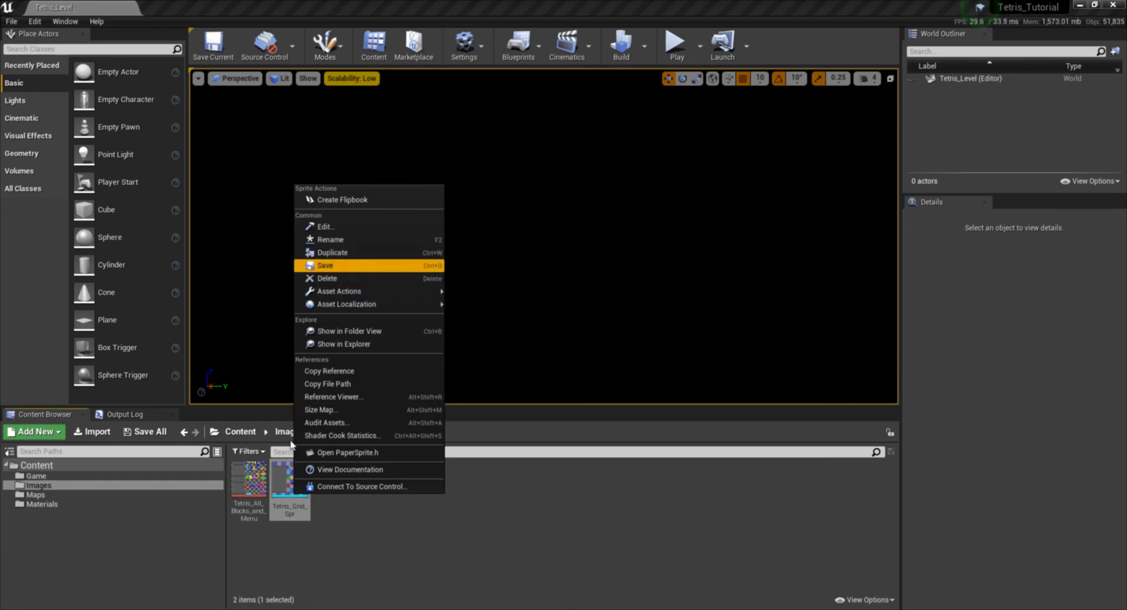
click(311, 505)
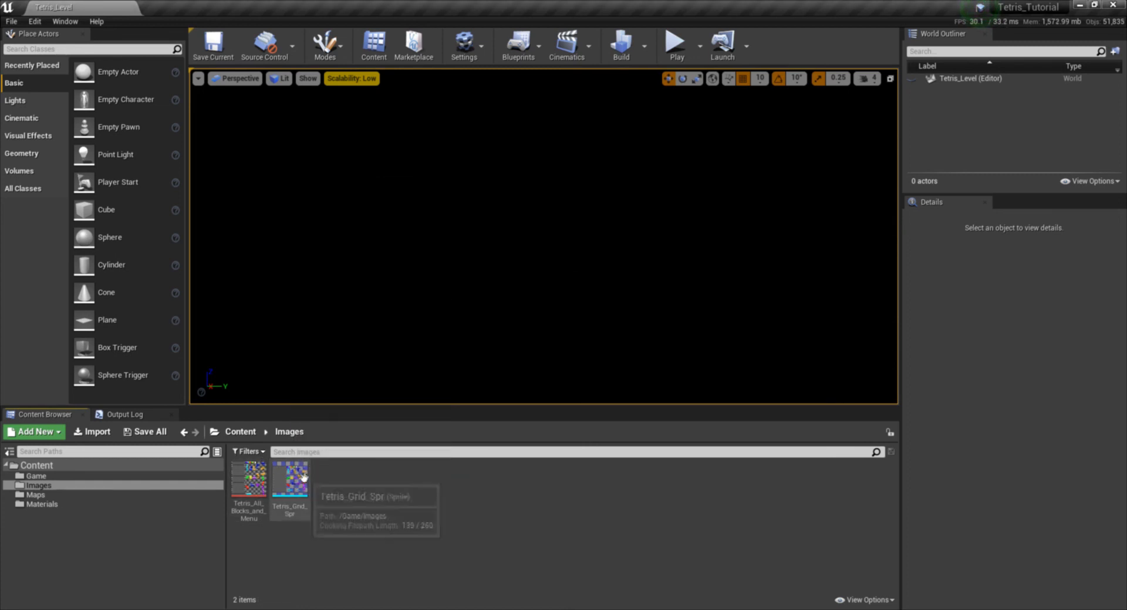
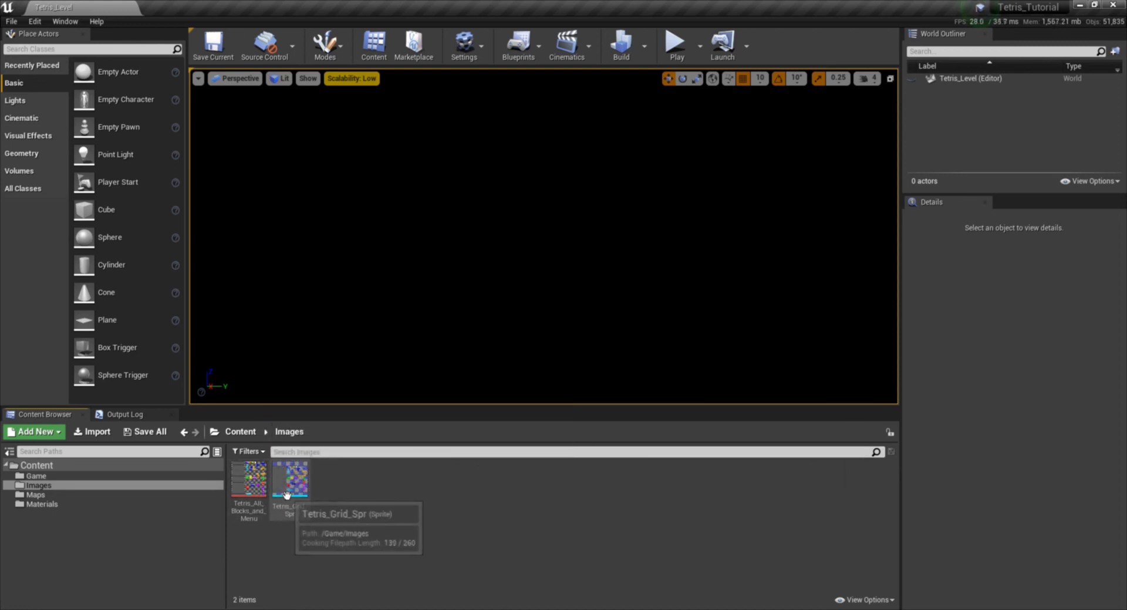
- Open the Tetris_Grid_Spr sprite in the Images folder for editing its source region
right_click(242, 483)
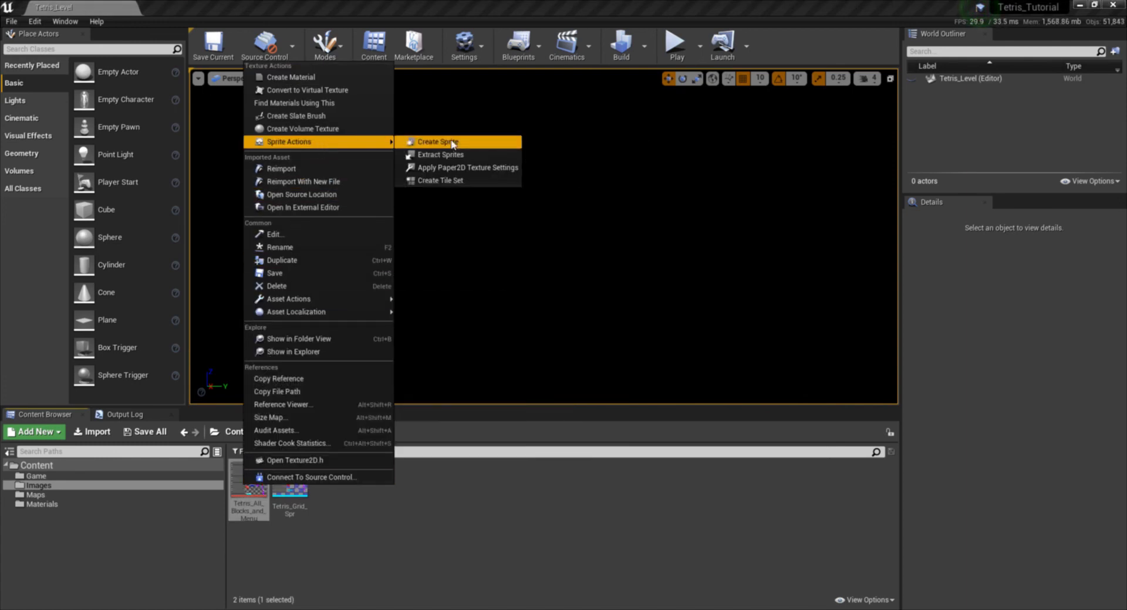
click(406, 485)
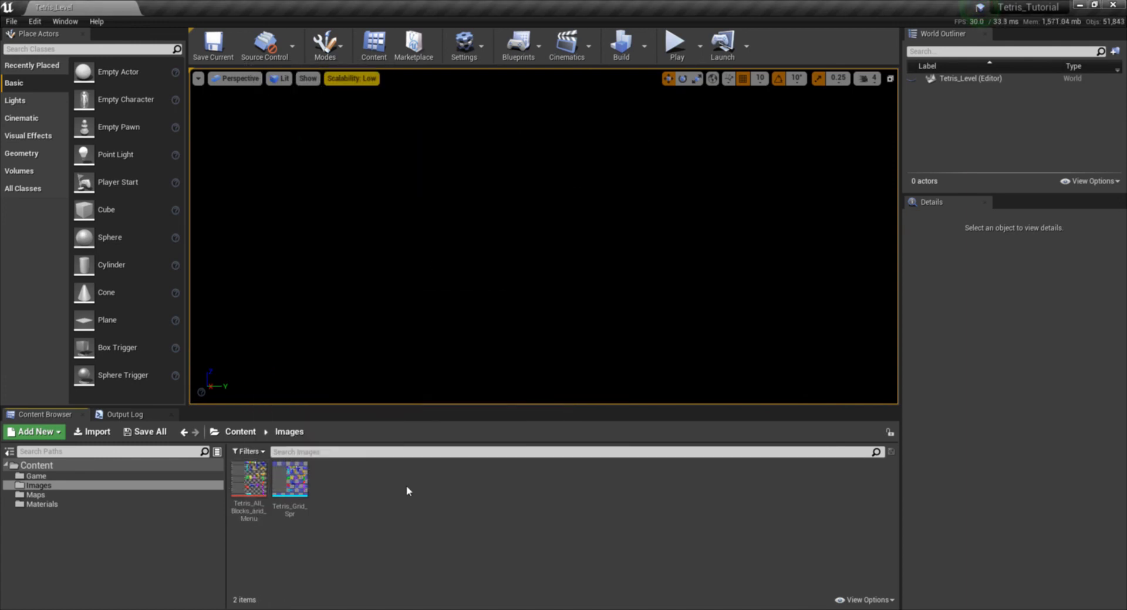
double_click(290, 477)
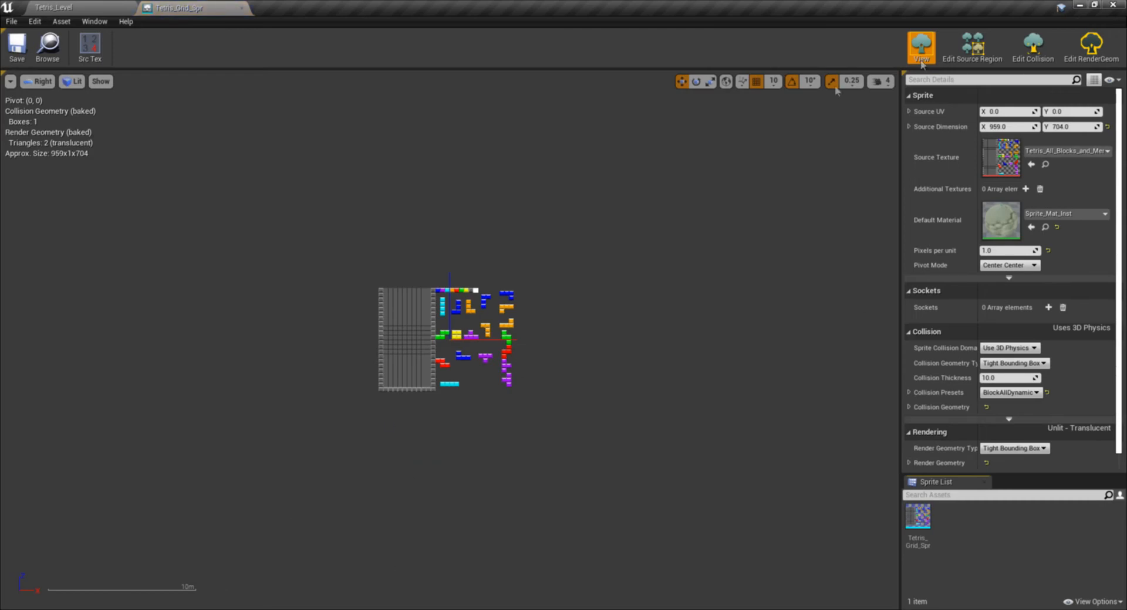
scroll(411, 346, up, 2)
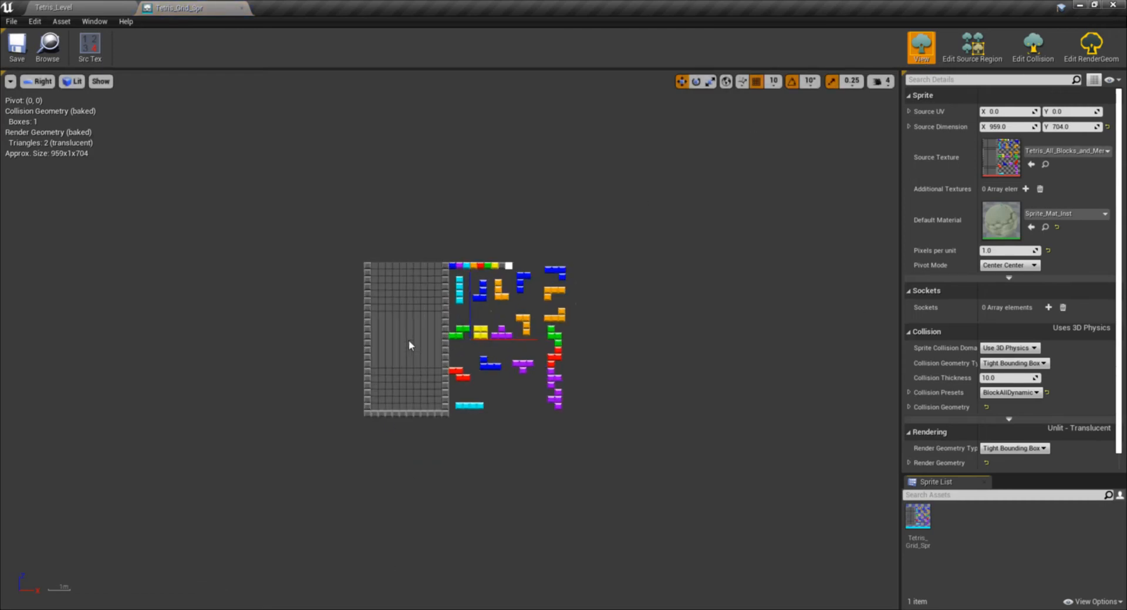
click(972, 47)
scroll(414, 344, up, 3)
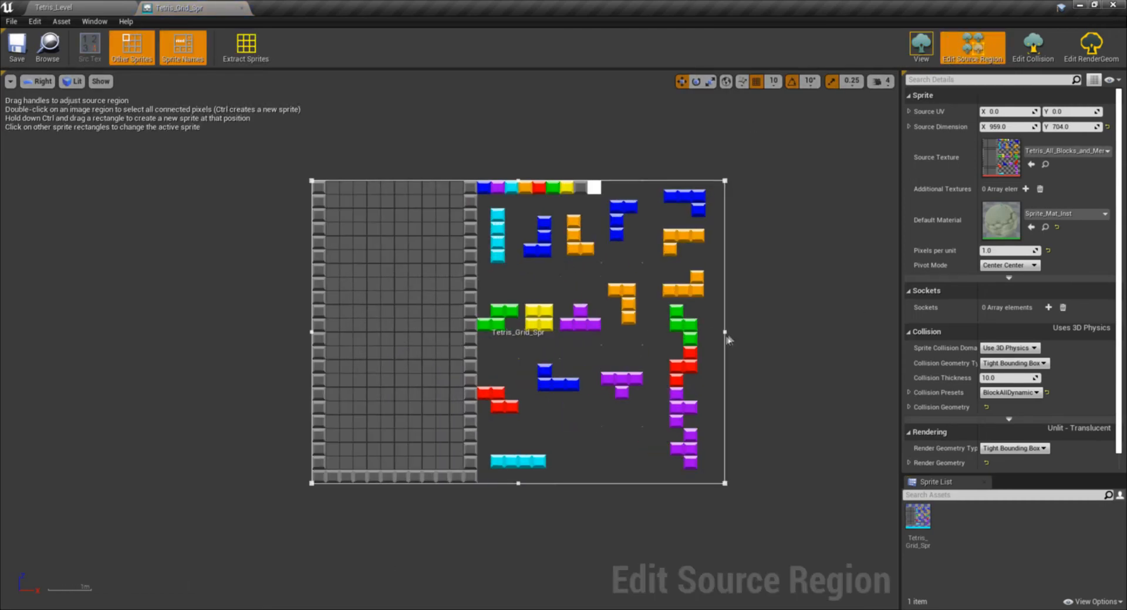
- Set the grid snap size to 1 and narrow the source region to the Tetris grid's outer frame, 384 wide
drag(743, 332, 592, 319)
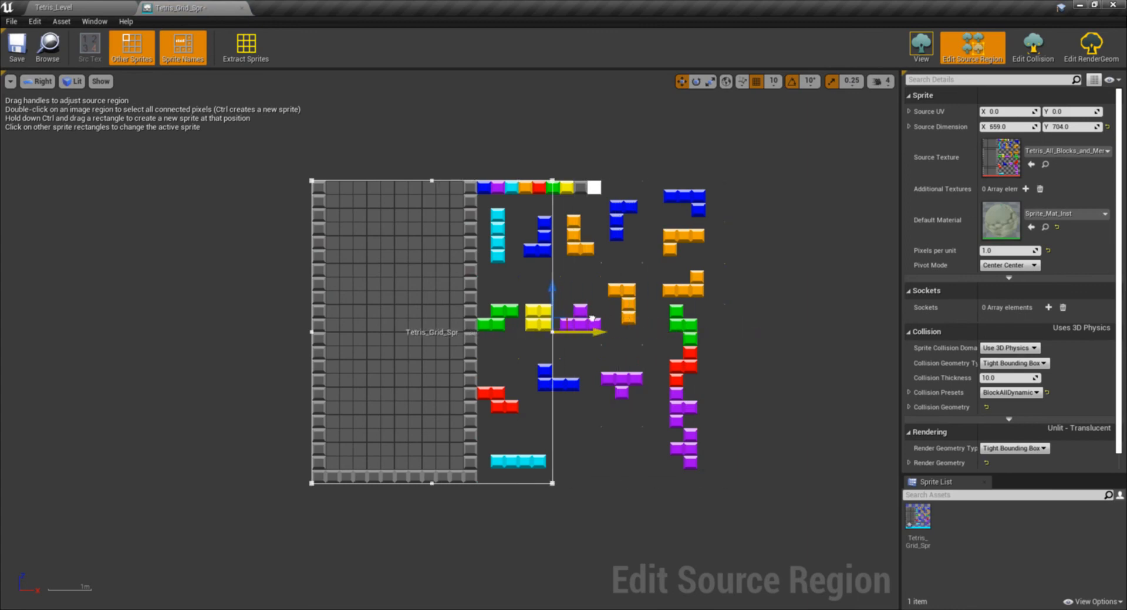
click(774, 81)
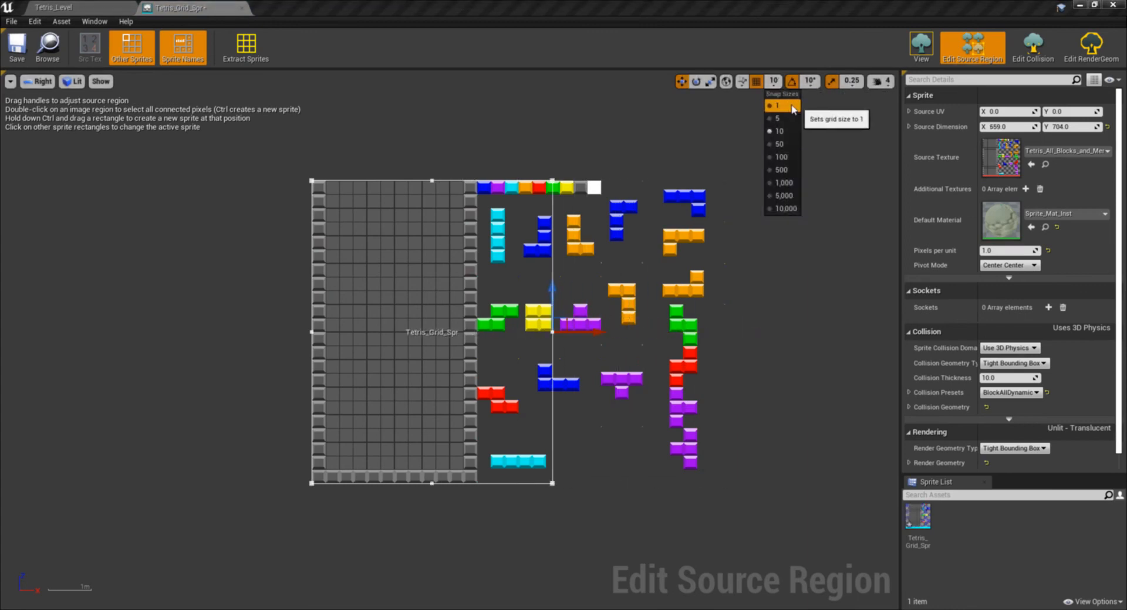
click(781, 109)
scroll(487, 376, up, 5)
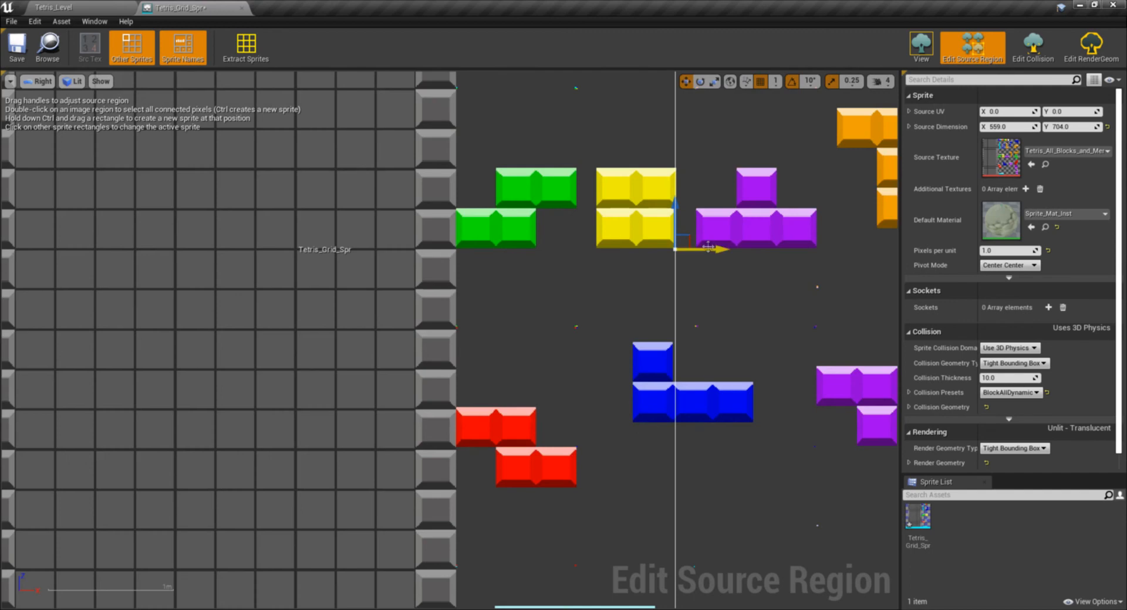
drag(707, 247, 446, 244)
scroll(446, 244, up, 4)
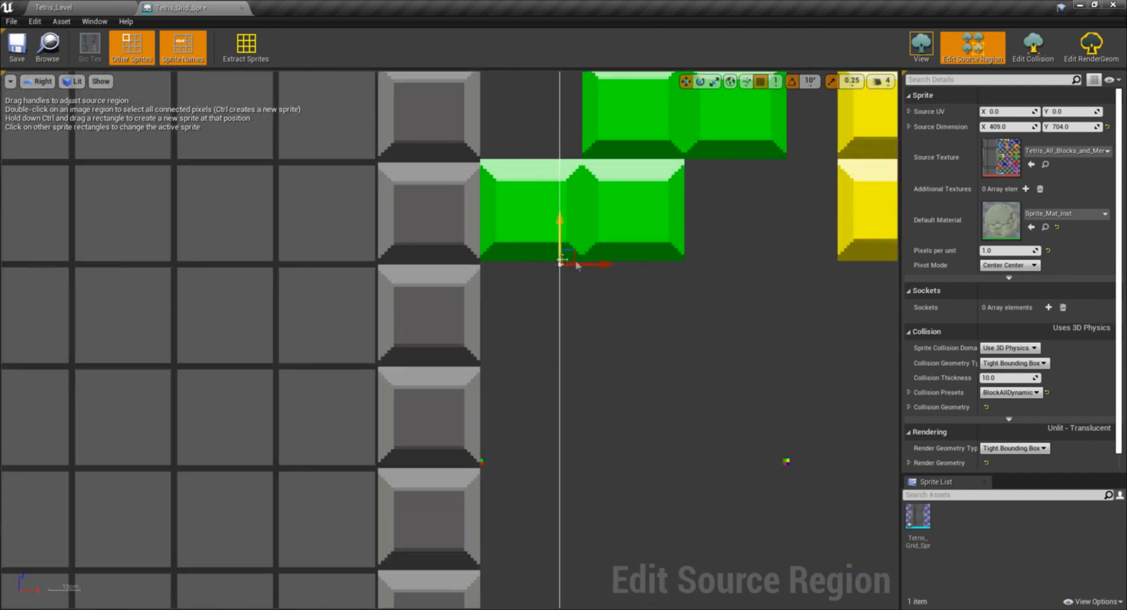
drag(602, 260, 524, 265)
scroll(524, 264, down, 8)
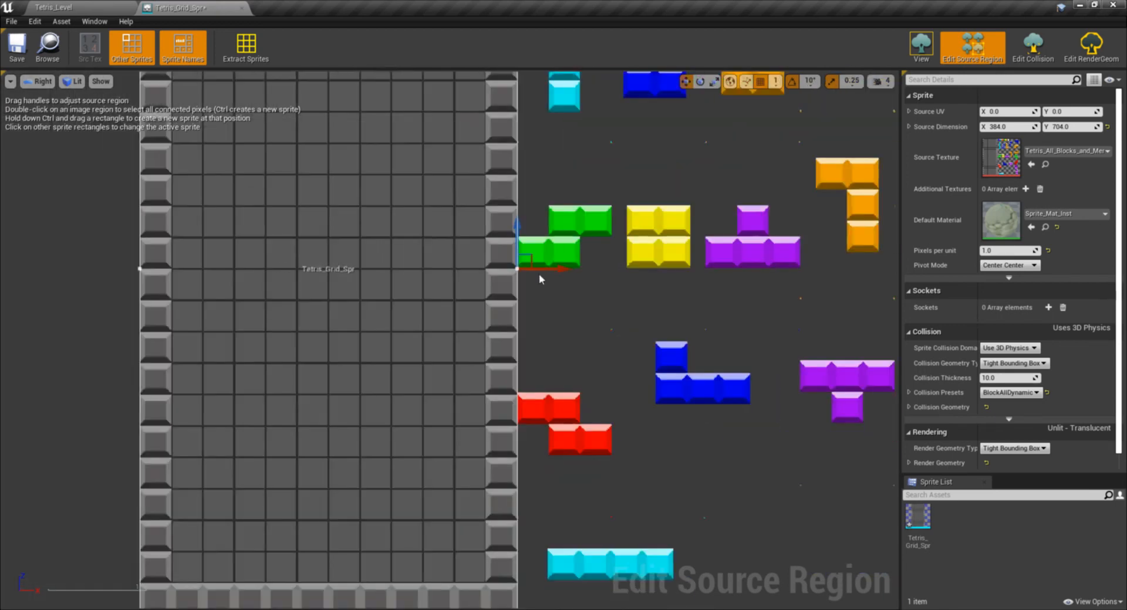
scroll(574, 298, down, 3)
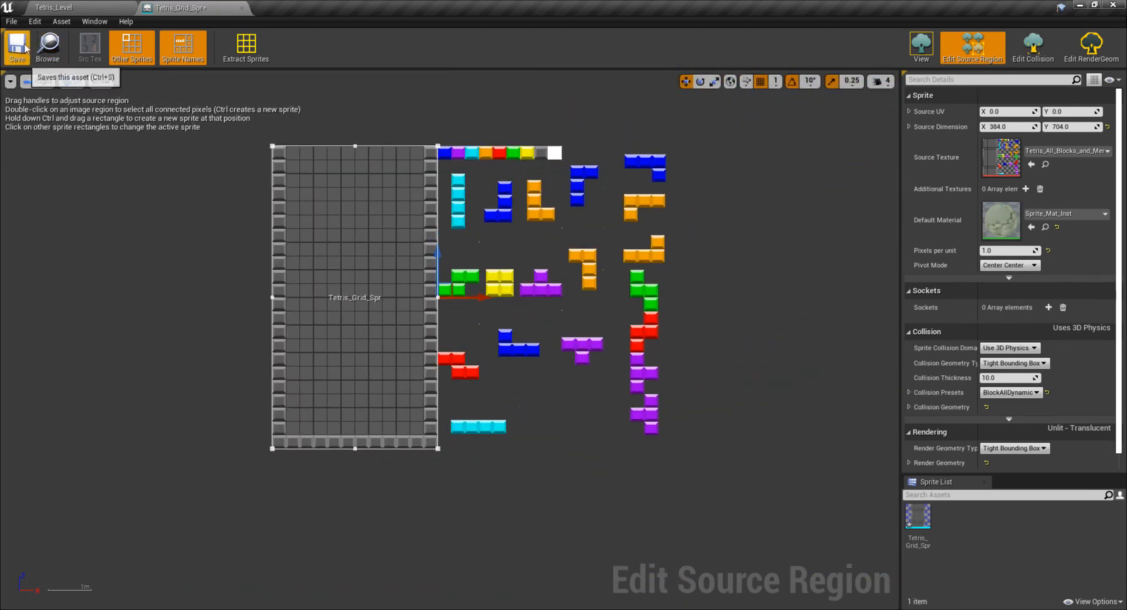
- Set the sprite's collision thickness to 1.0 and its collision preset to NoCollision
scroll(986, 297, down, 1)
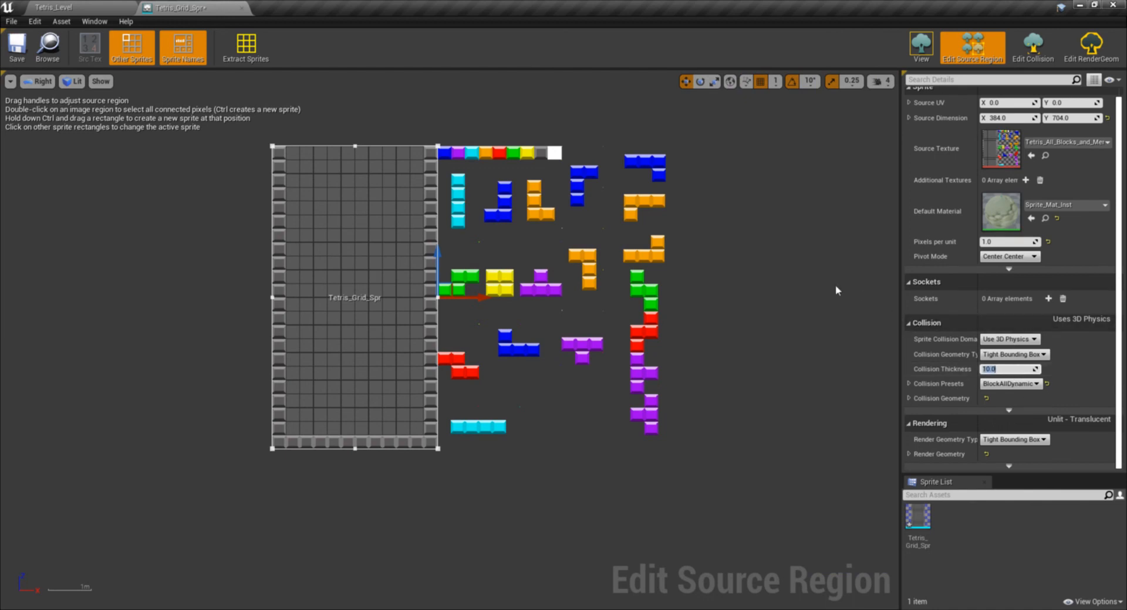
text(1.0)
click(1007, 384)
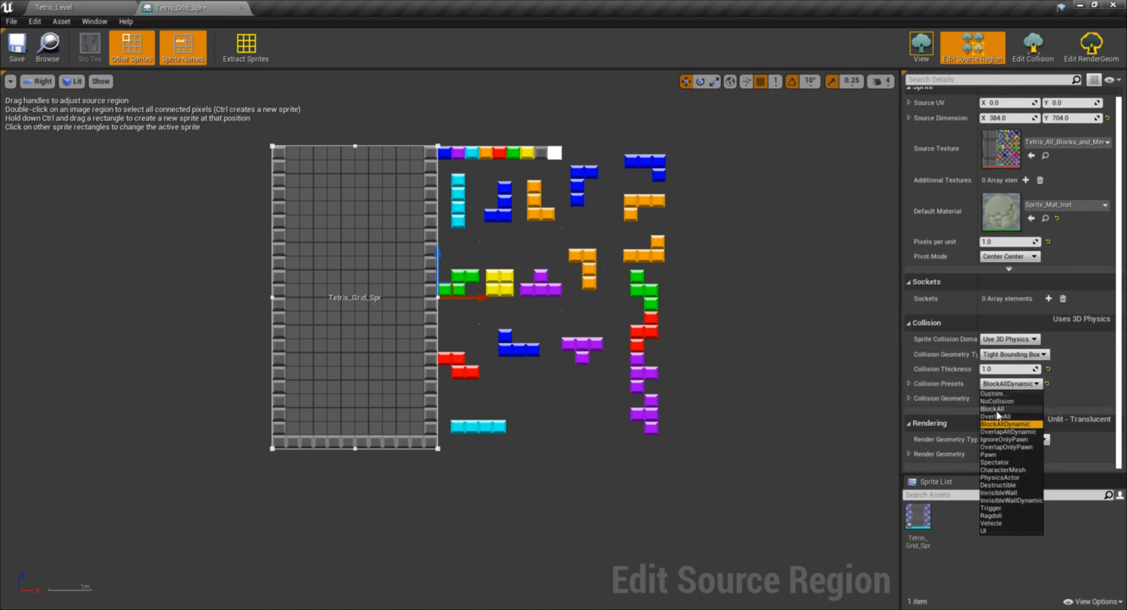
click(996, 401)
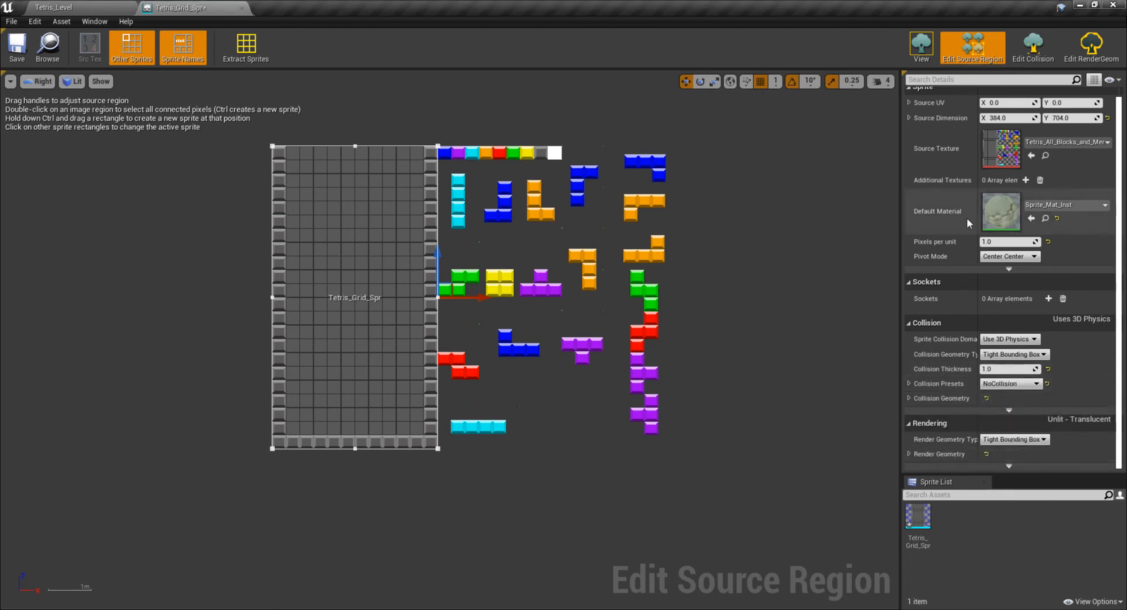
click(19, 45)
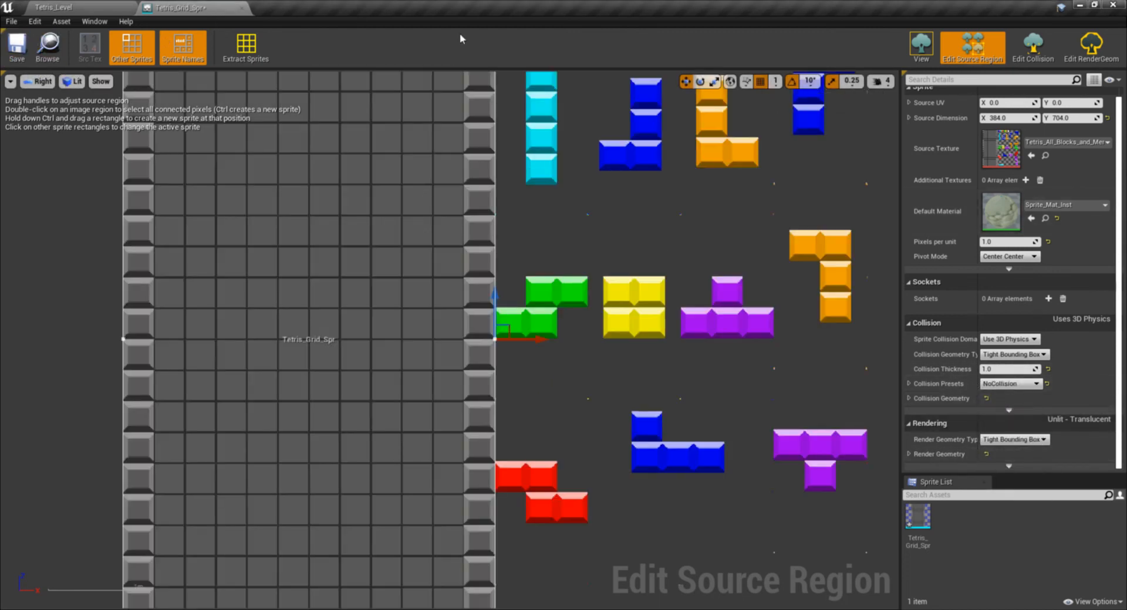
- Enable Use Power of Two Snap Size in the Editor Preferences and choose a snap size of 1 in the Tetris_Level viewport
click(54, 7)
click(39, 23)
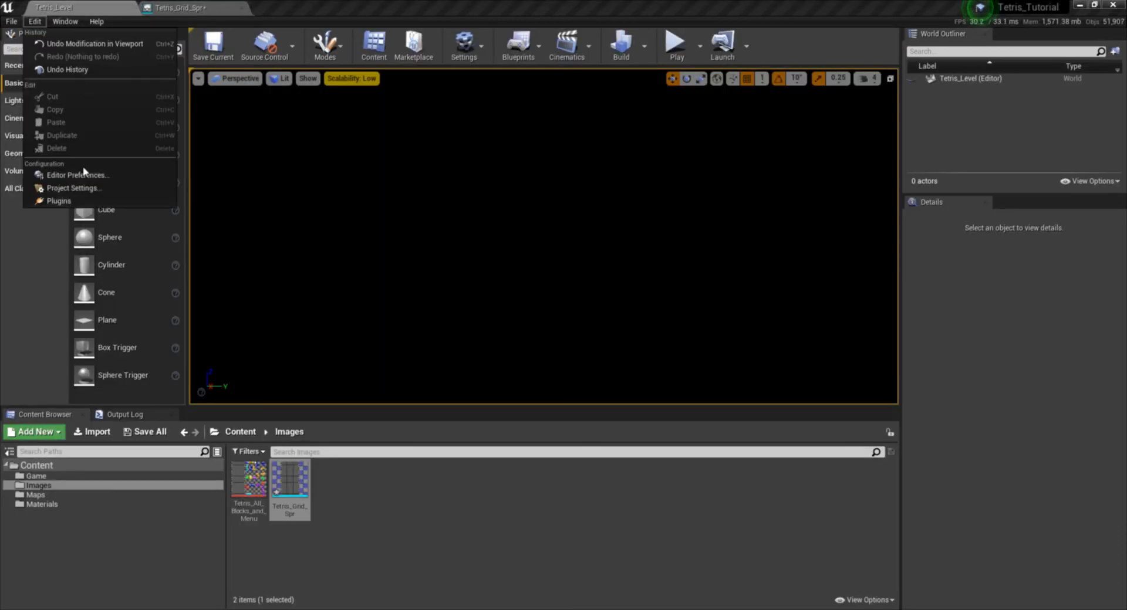
click(83, 174)
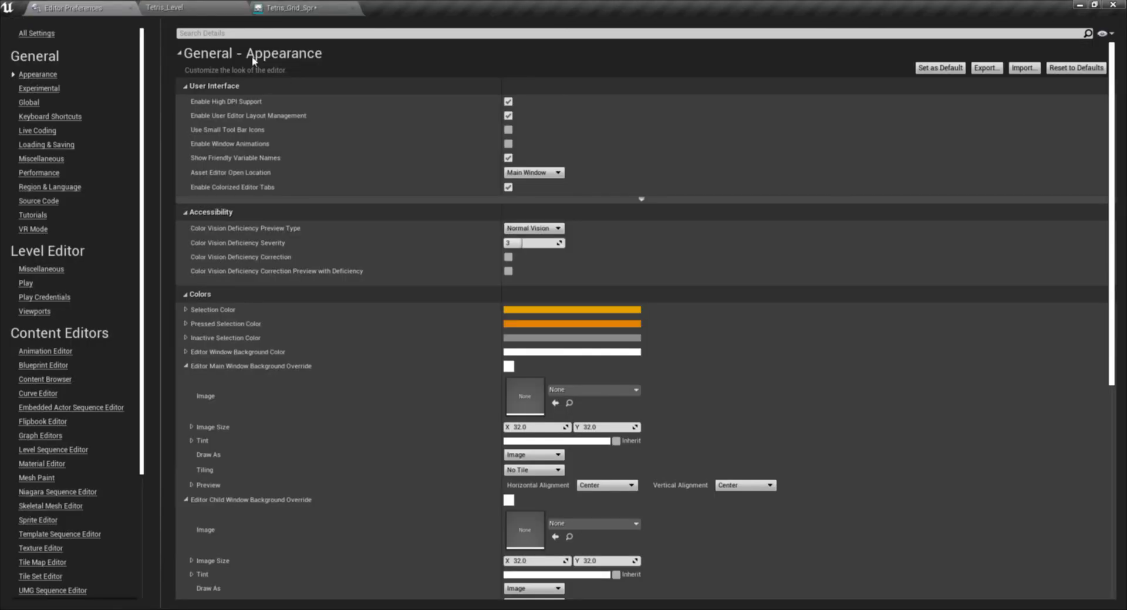
click(38, 34)
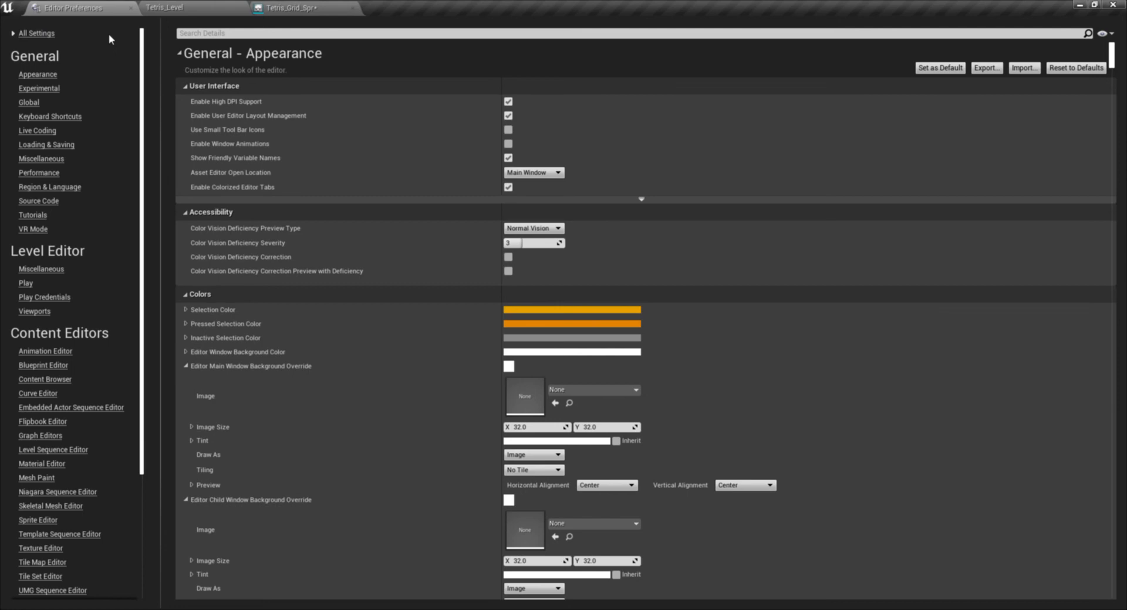
click(235, 33)
text(power)
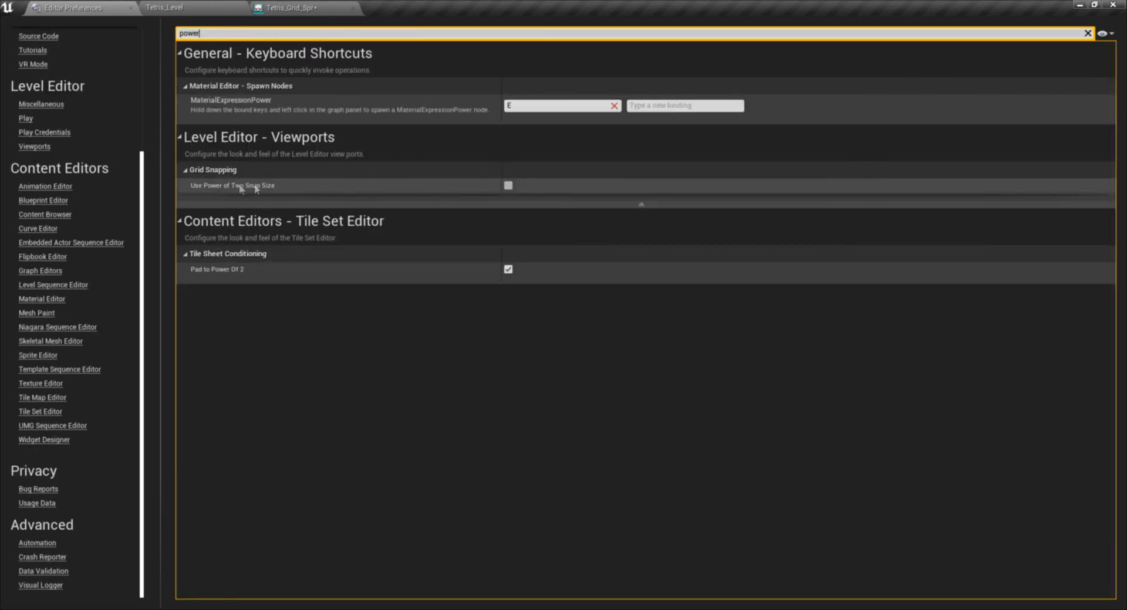
click(508, 186)
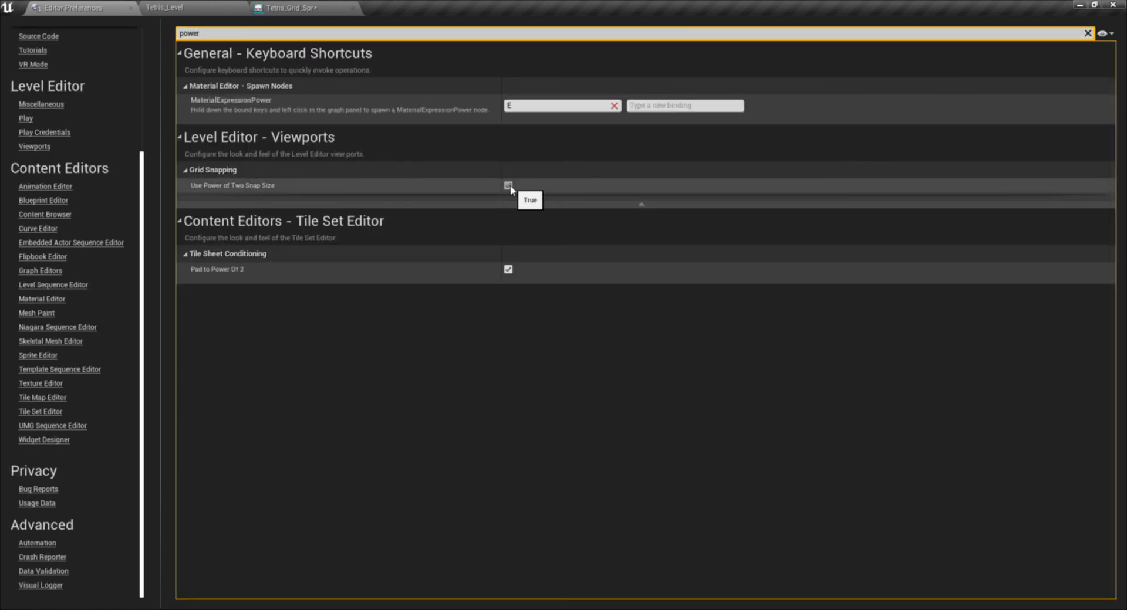
click(130, 8)
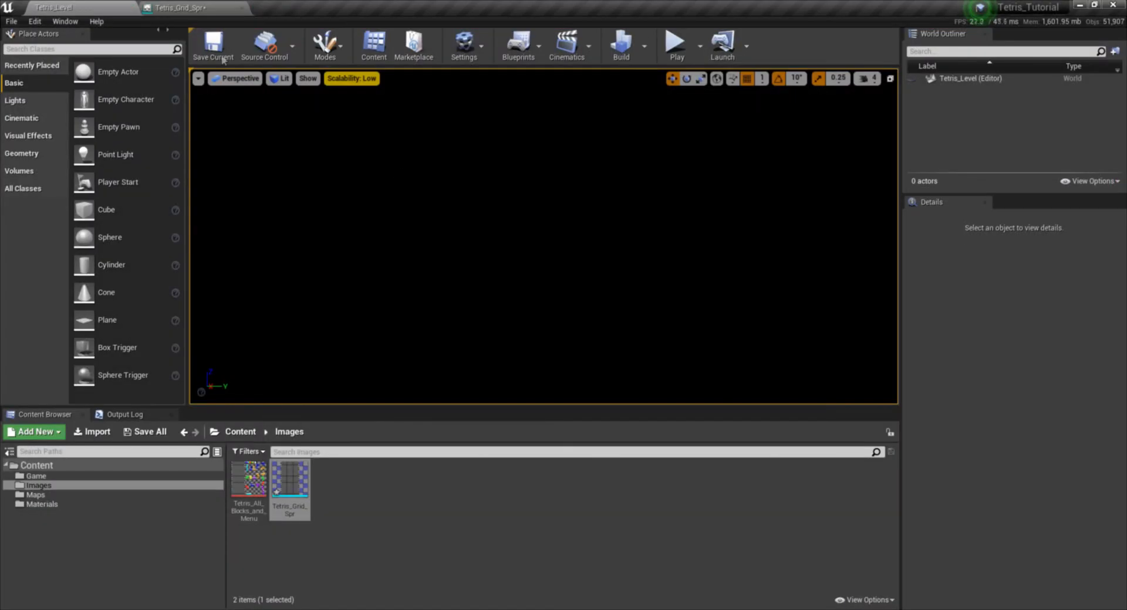
click(762, 79)
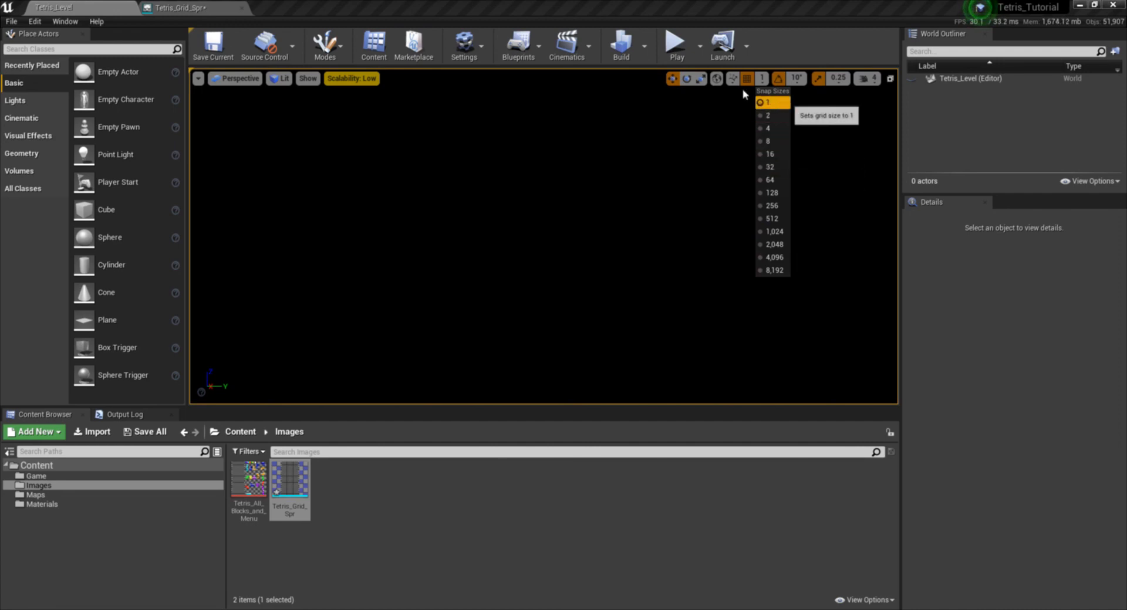
click(775, 102)
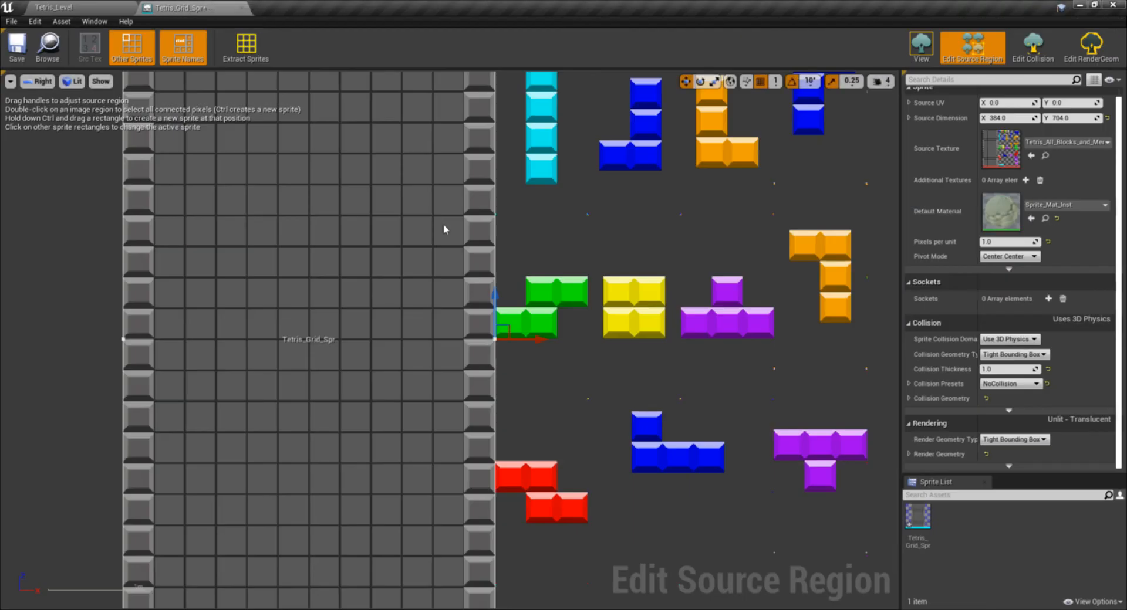
- Set the Sprite Collision Domain of Tetris_Grid_Spr to None, then save and close the sprite
scroll(449, 295, down, 2)
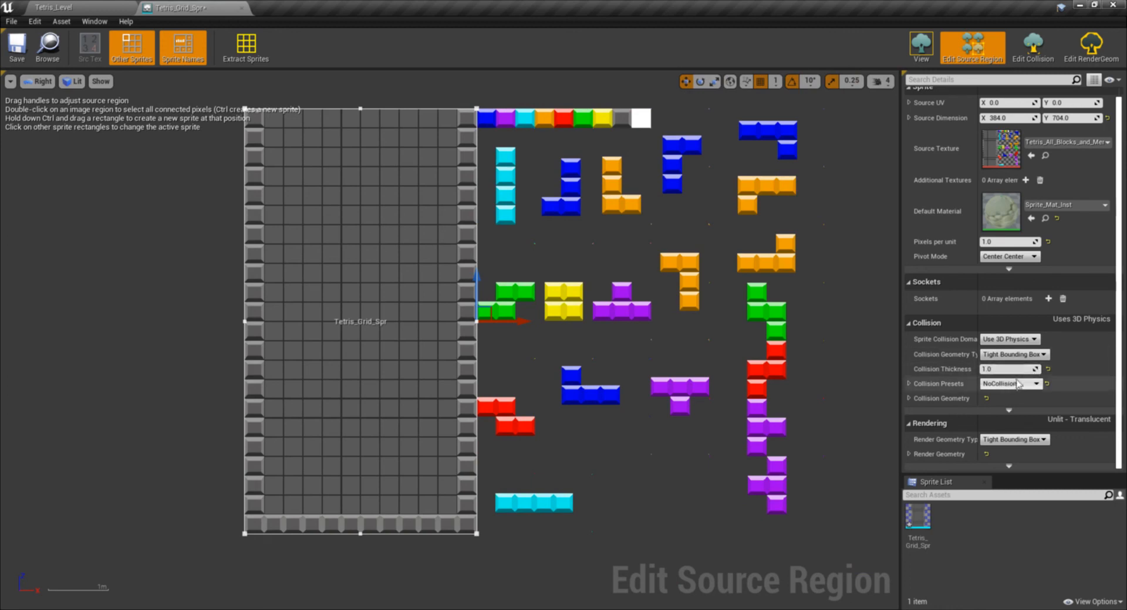
click(1024, 341)
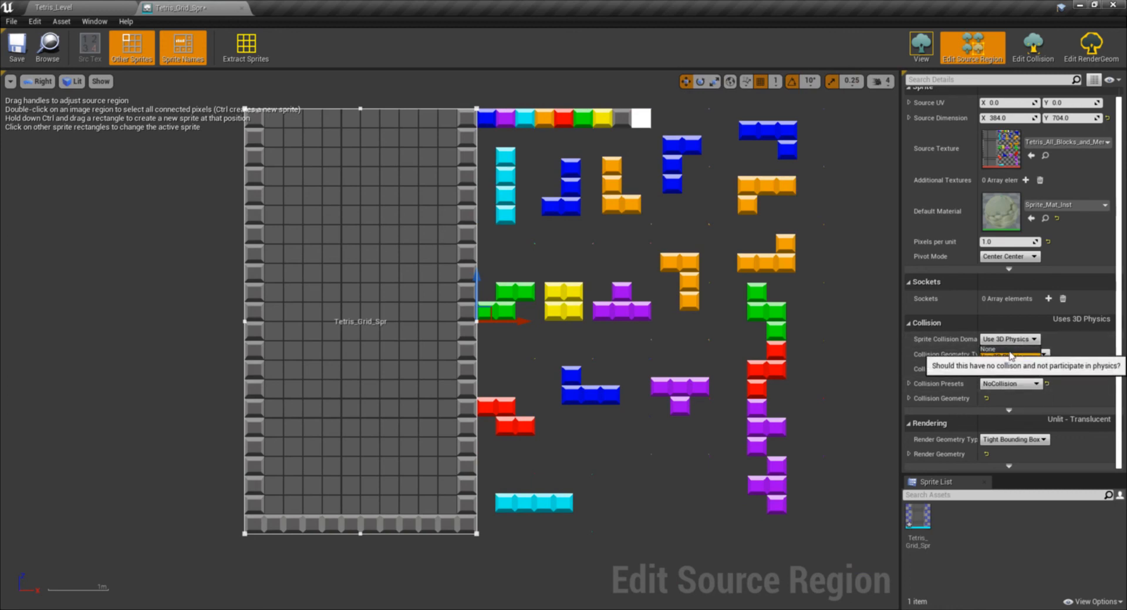
click(1034, 349)
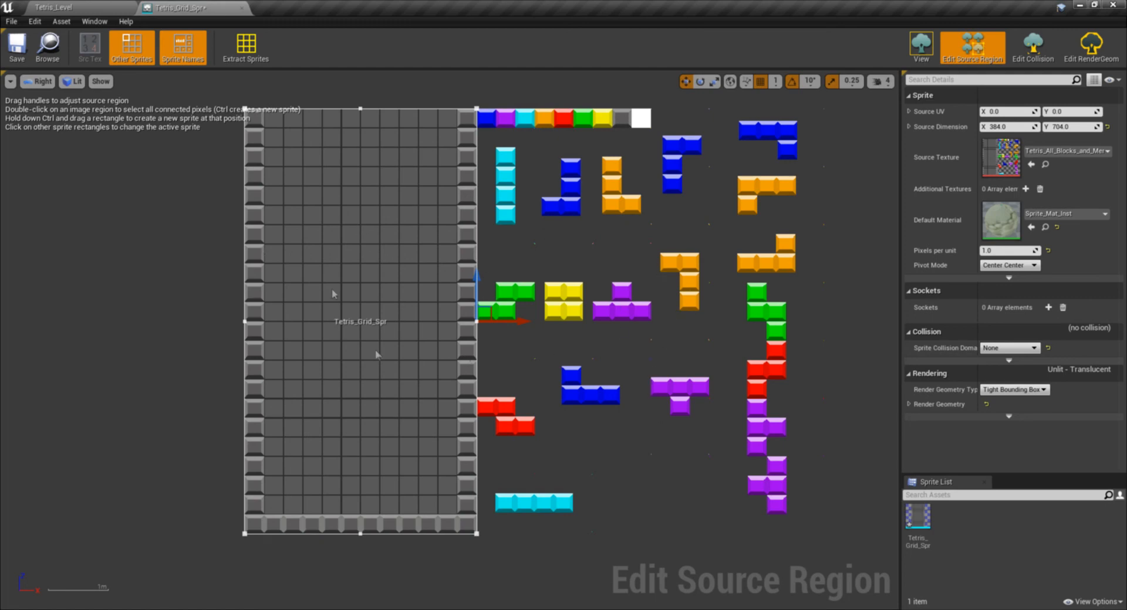
scroll(703, 336, down, 2)
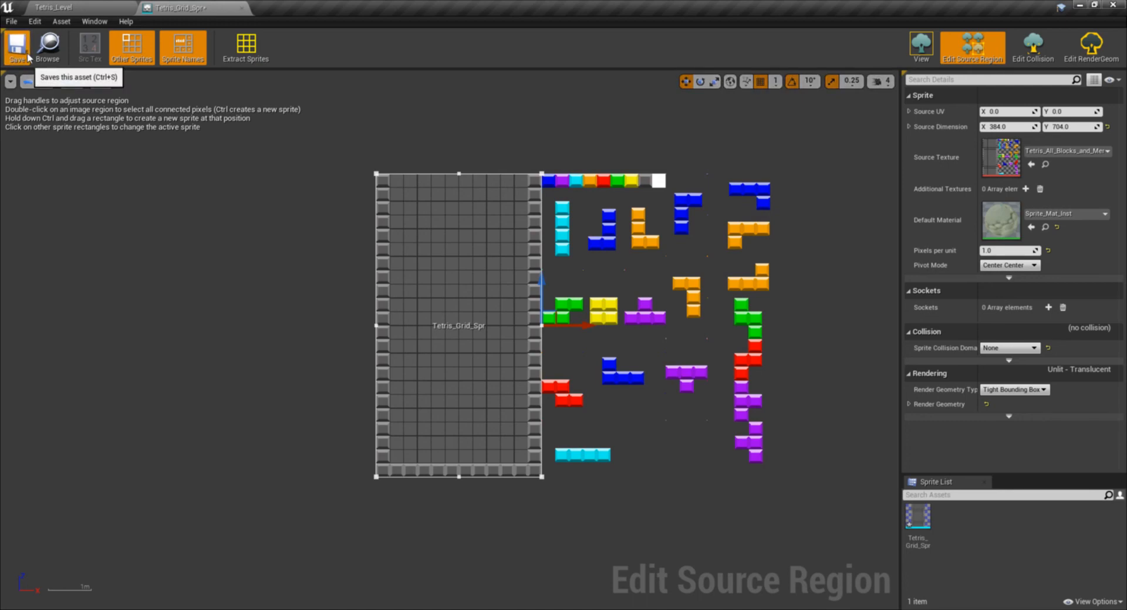
click(241, 7)
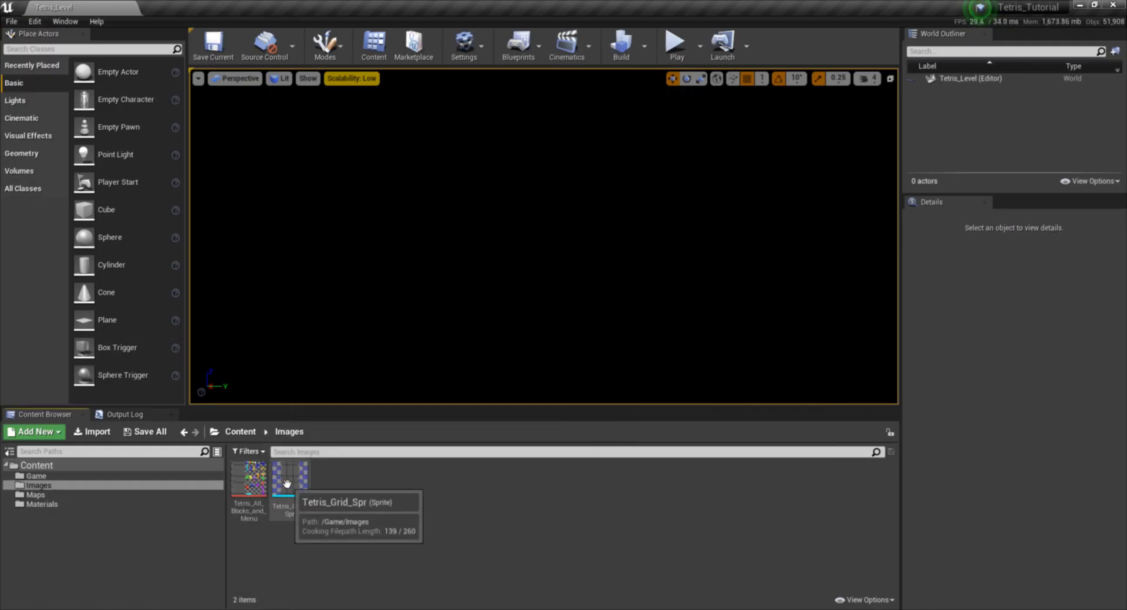
- Duplicate the Tetris_Grid_Spr sprite and open the copy for editing its source region
right_click(290, 478)
click(373, 243)
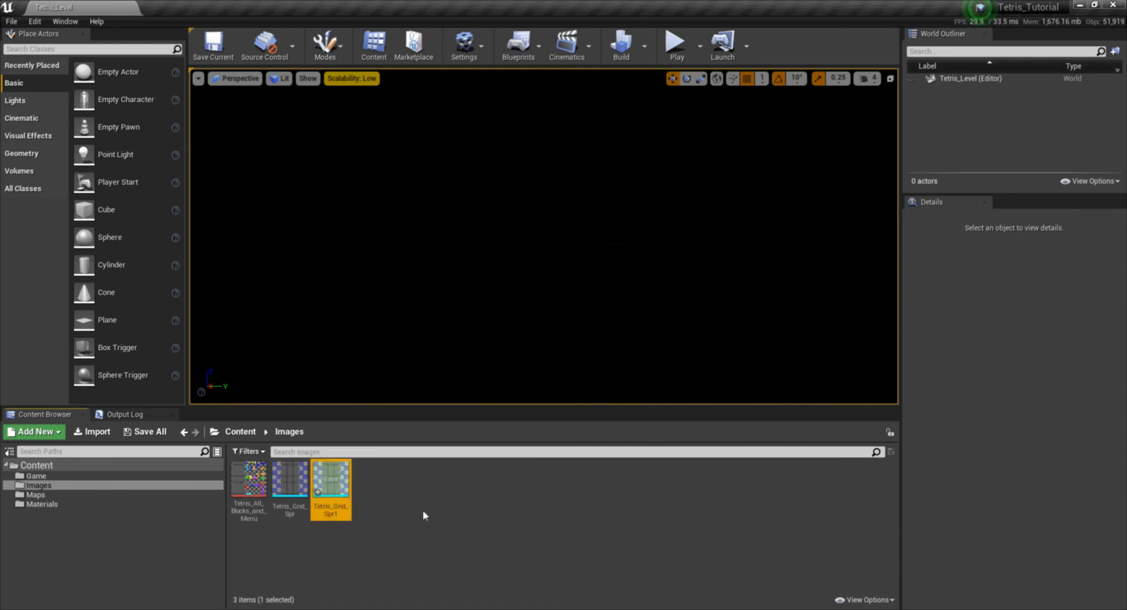
double_click(332, 476)
click(972, 47)
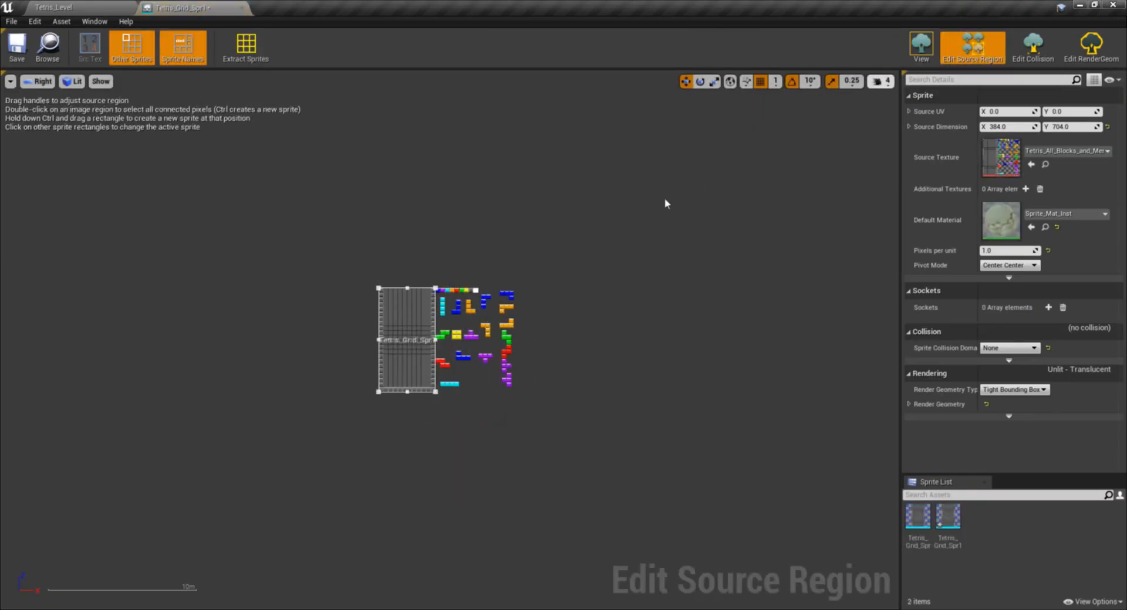
- Move the copy's source region off the grid onto the adjacent blocks, starting at X 388 and about 119 wide
scroll(499, 148, up, 2)
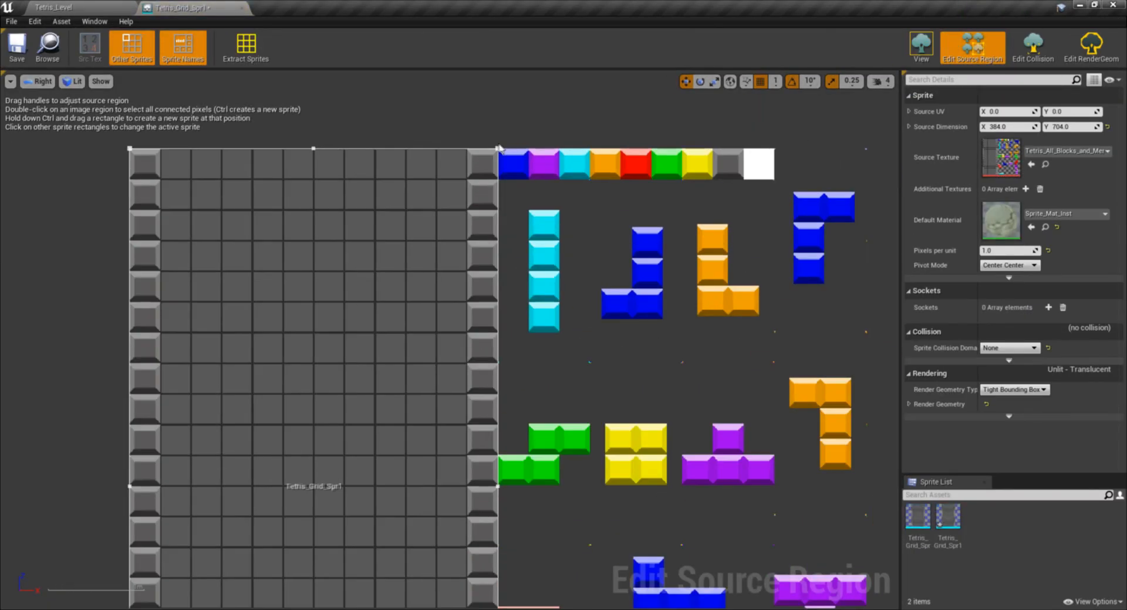
drag(544, 152, 663, 152)
scroll(162, 405, down, 2)
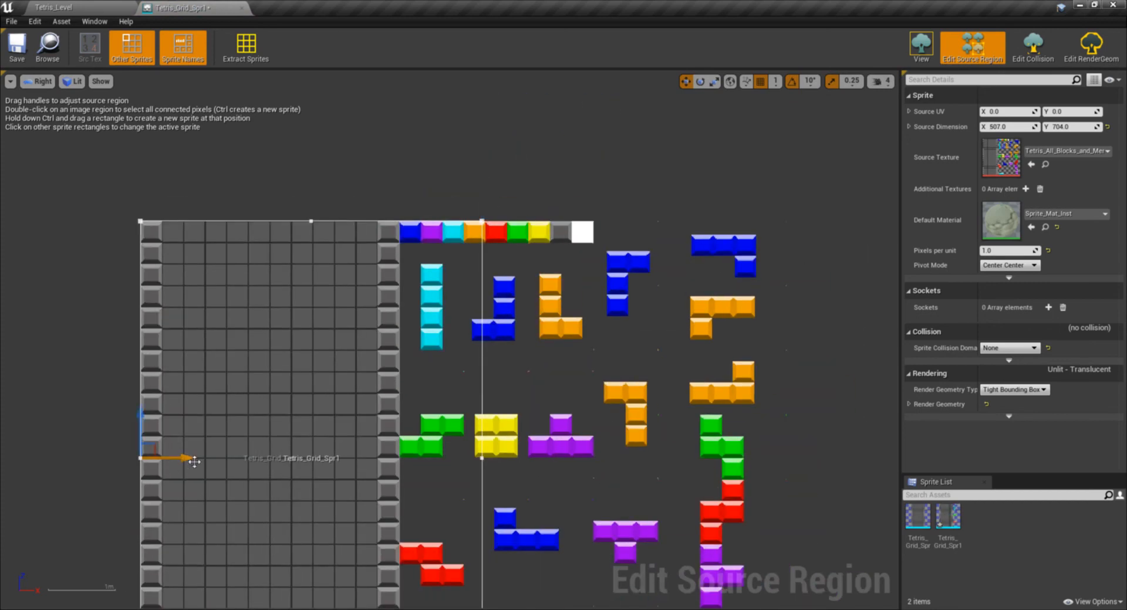
drag(194, 461, 446, 437)
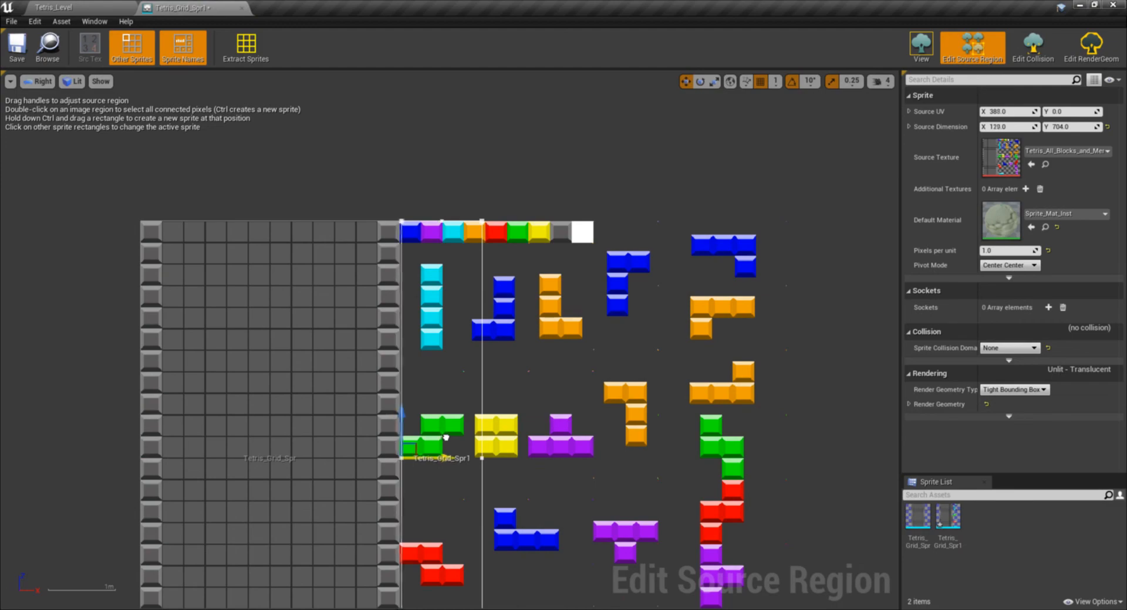
scroll(436, 436, up, 3)
right_drag(436, 435, 424, 291)
scroll(429, 501, down, 4)
right_drag(430, 502, 436, 409)
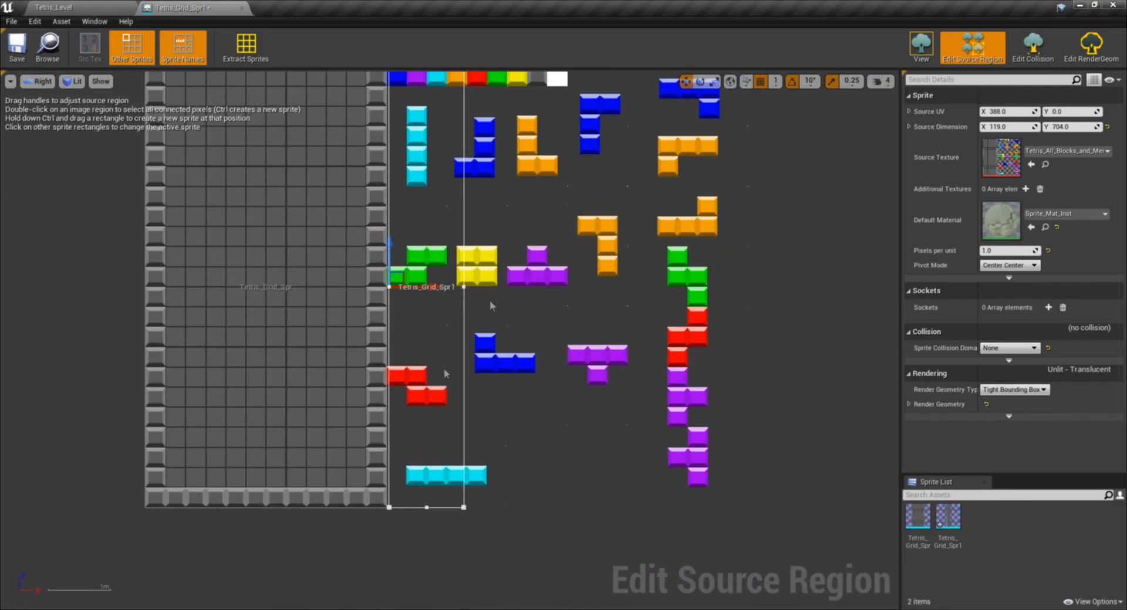
- Set the snap size to 32 and shrink the copied sprite's source region to 55 by 64 over the colored block row
click(775, 81)
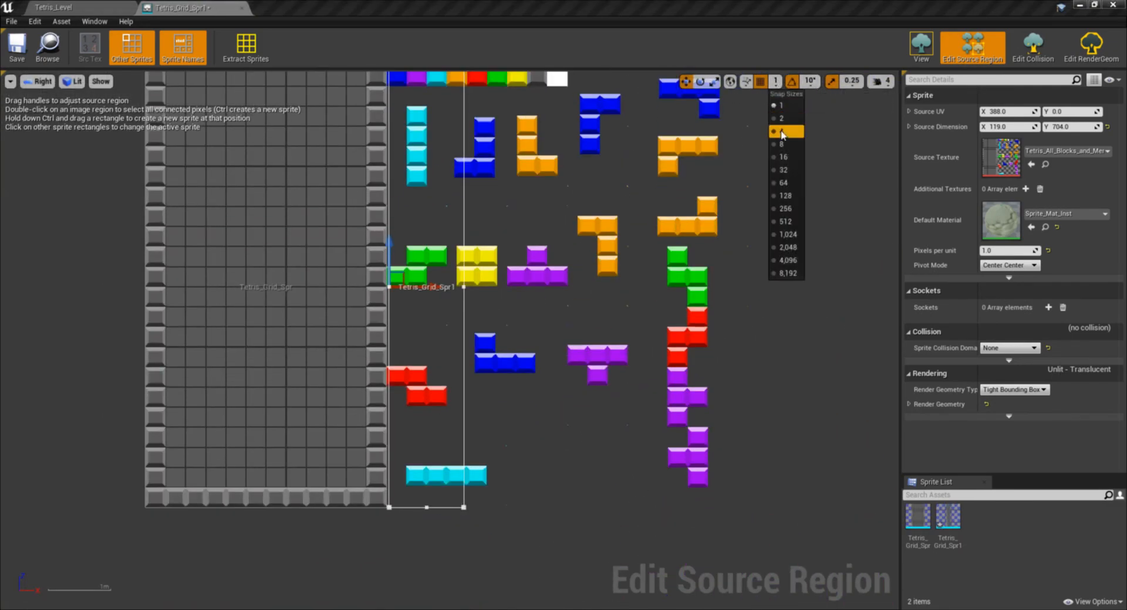
click(777, 170)
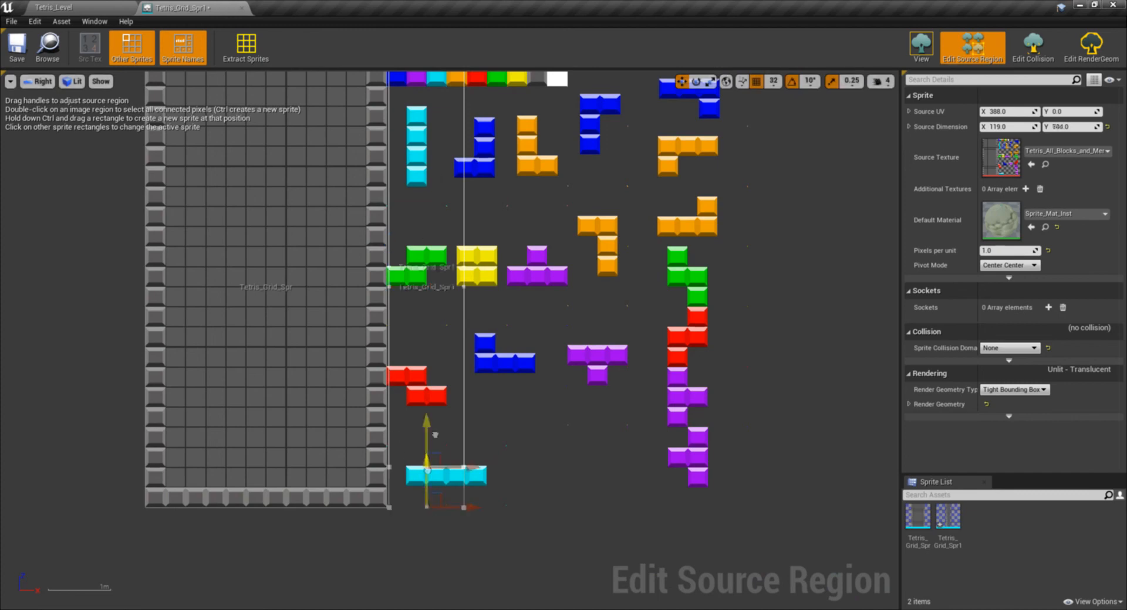
drag(435, 436, 440, 75)
right_drag(435, 148, 473, 346)
scroll(473, 347, up, 8)
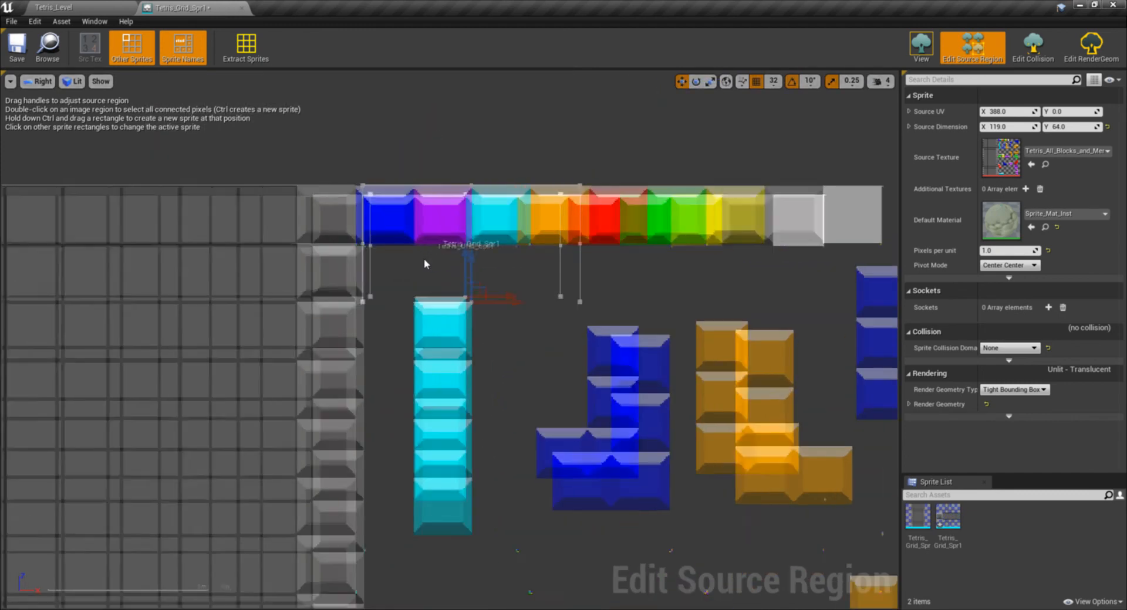
scroll(426, 264, up, 3)
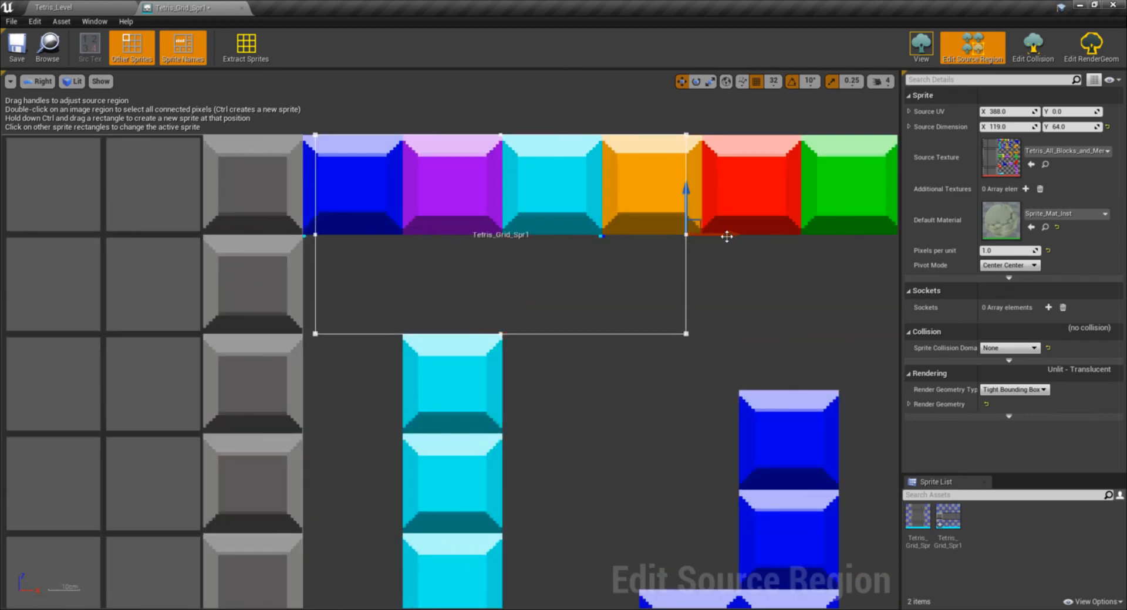
drag(726, 236, 479, 233)
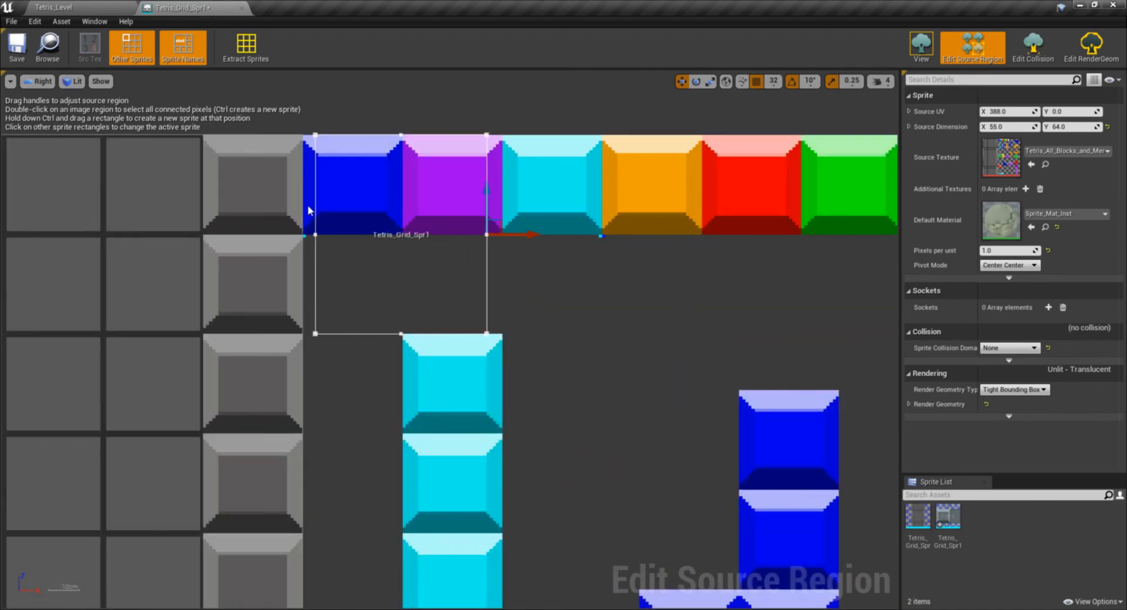
- With a snap size of 1, fit the source region to the blue block at X 384, sized 32 by 32, and save the sprite
scroll(310, 210, up, 2)
click(775, 80)
click(777, 105)
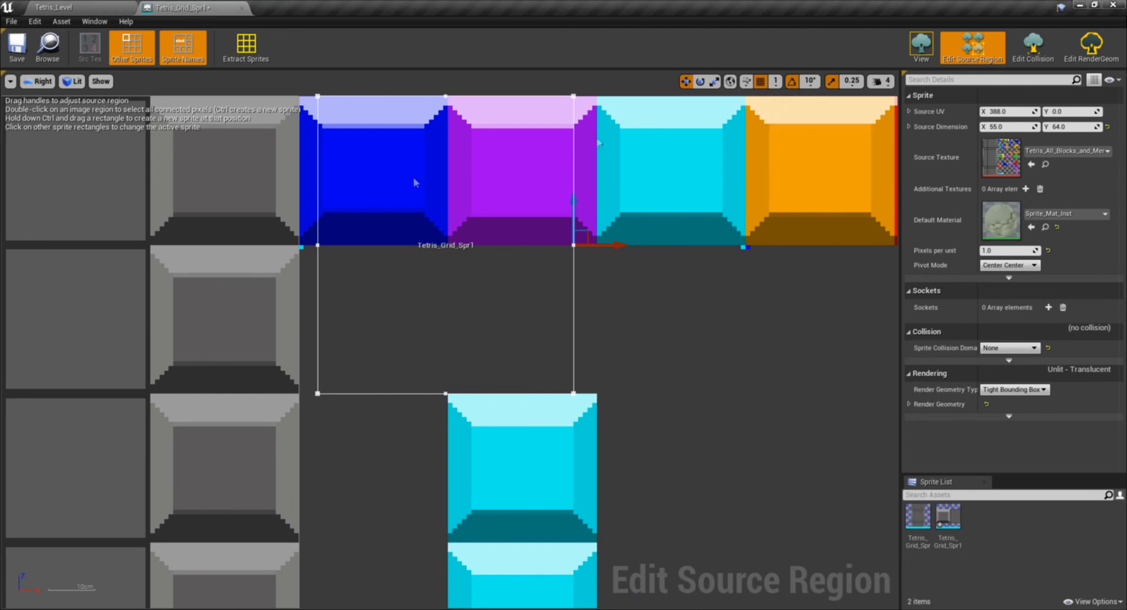
drag(343, 246, 327, 244)
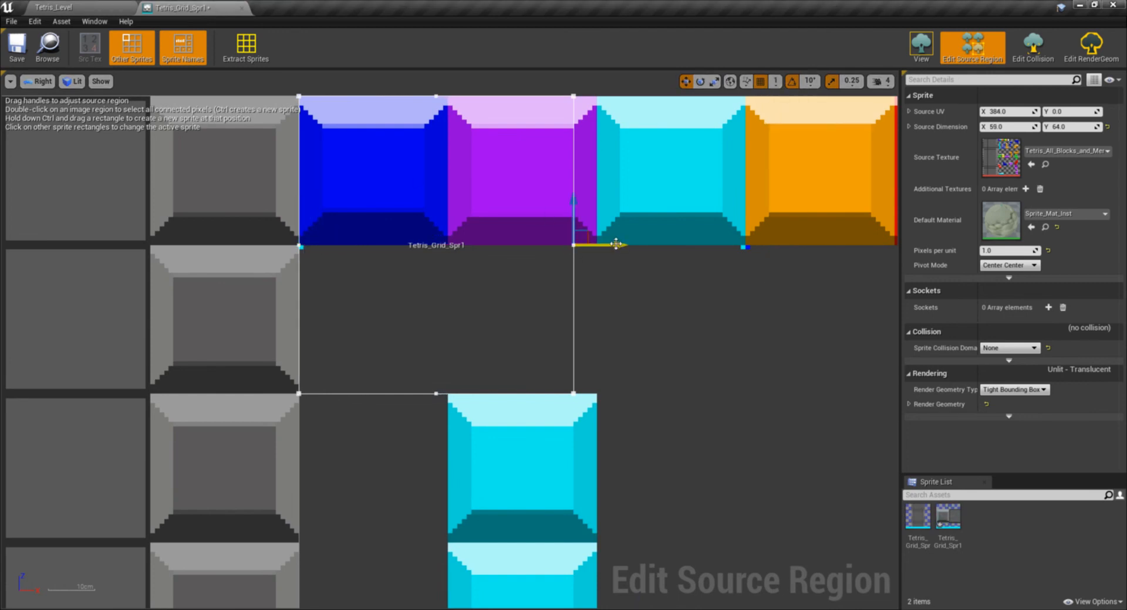
drag(616, 244, 491, 239)
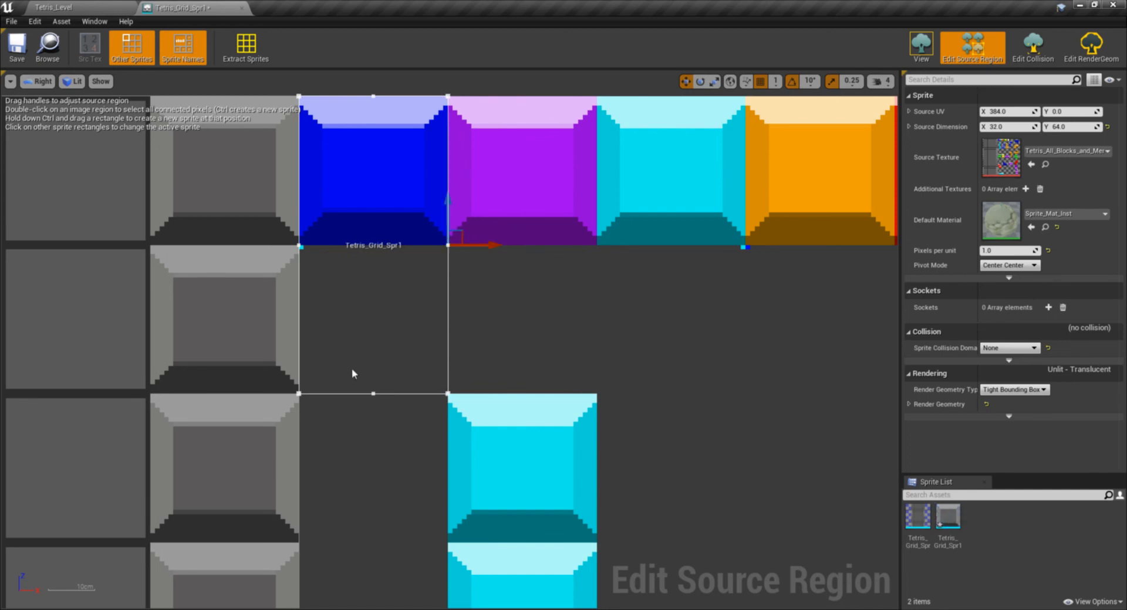
drag(373, 367, 377, 216)
click(16, 47)
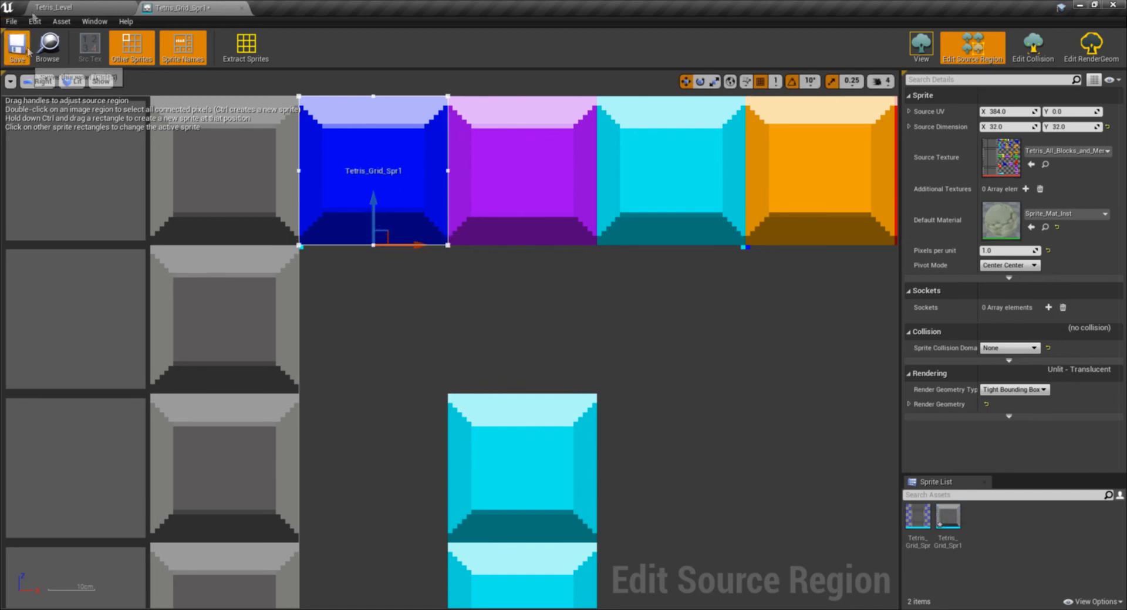
- Reopen Tetris_Grid_Spr1 from the Images folder, check its source region against the whole block row, and close it
click(53, 7)
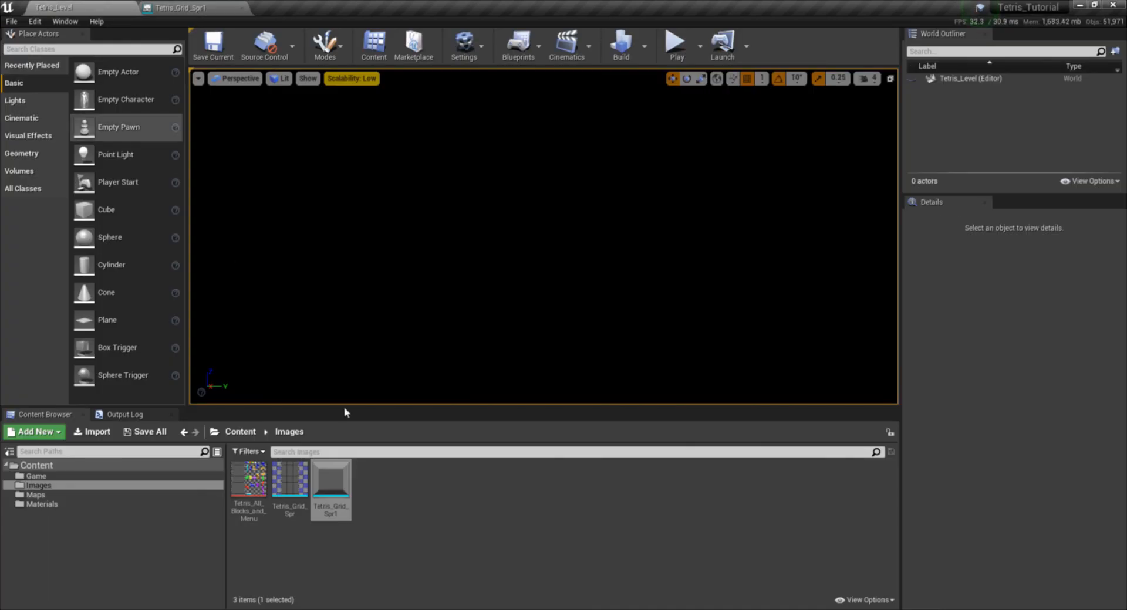
double_click(331, 487)
scroll(349, 169, down, 2)
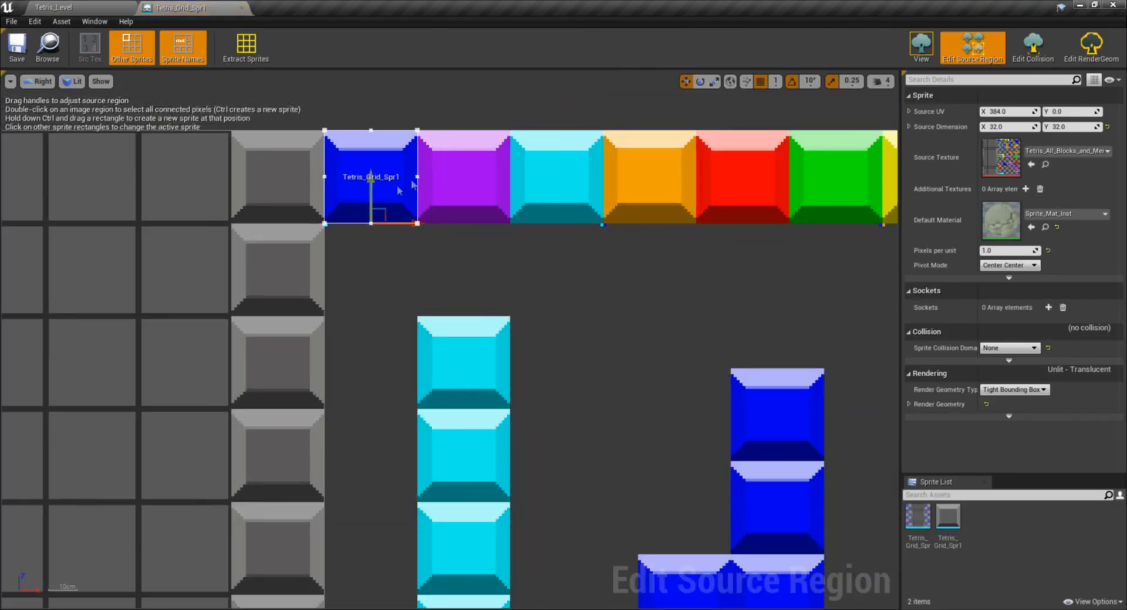
scroll(384, 190, down, 2)
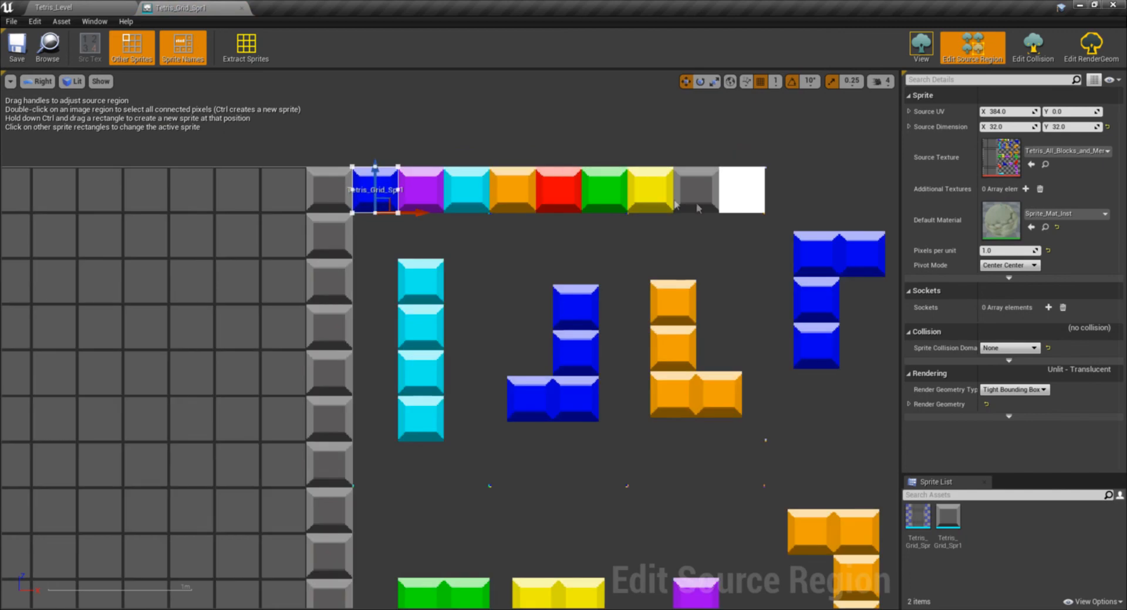
click(241, 8)
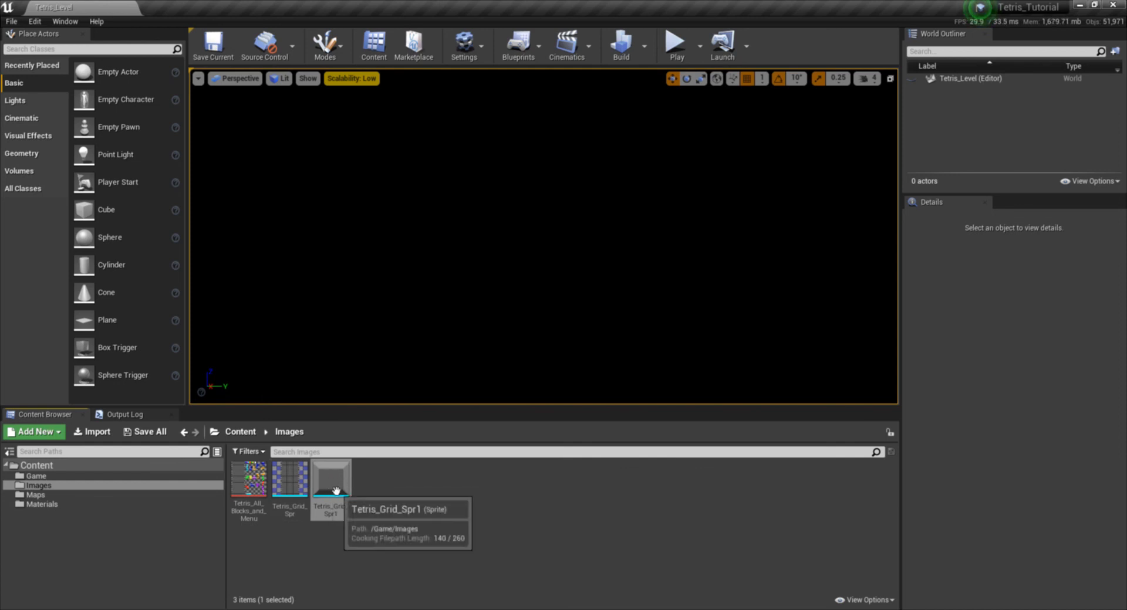
- Try placing Tetris_Grid_Spr1 in Tetris_Level and delete the placed actor again
drag(336, 491, 421, 311)
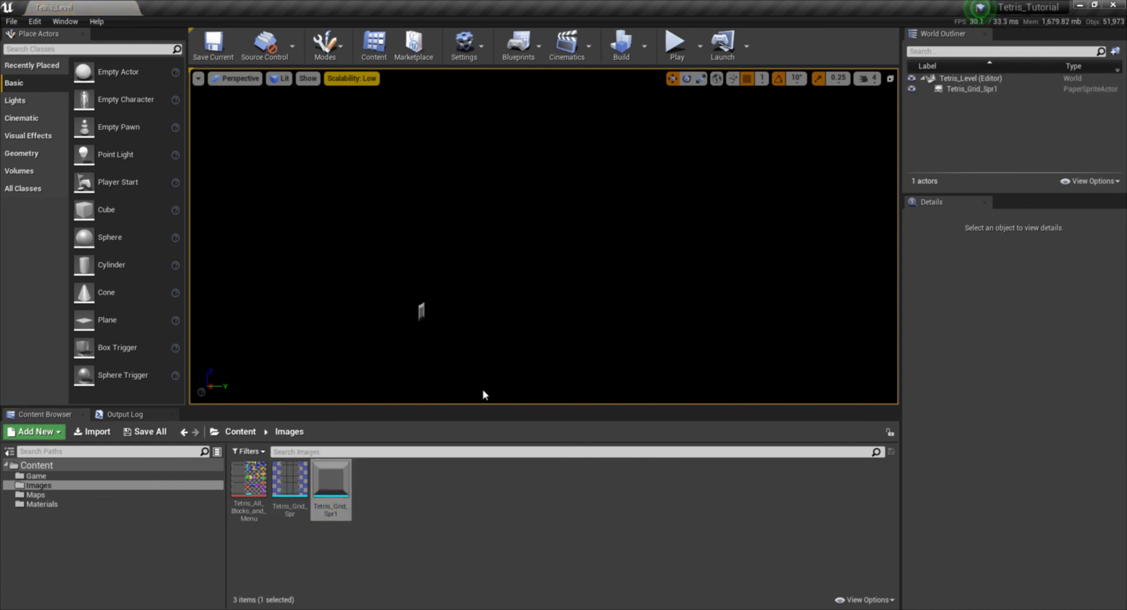
click(562, 318)
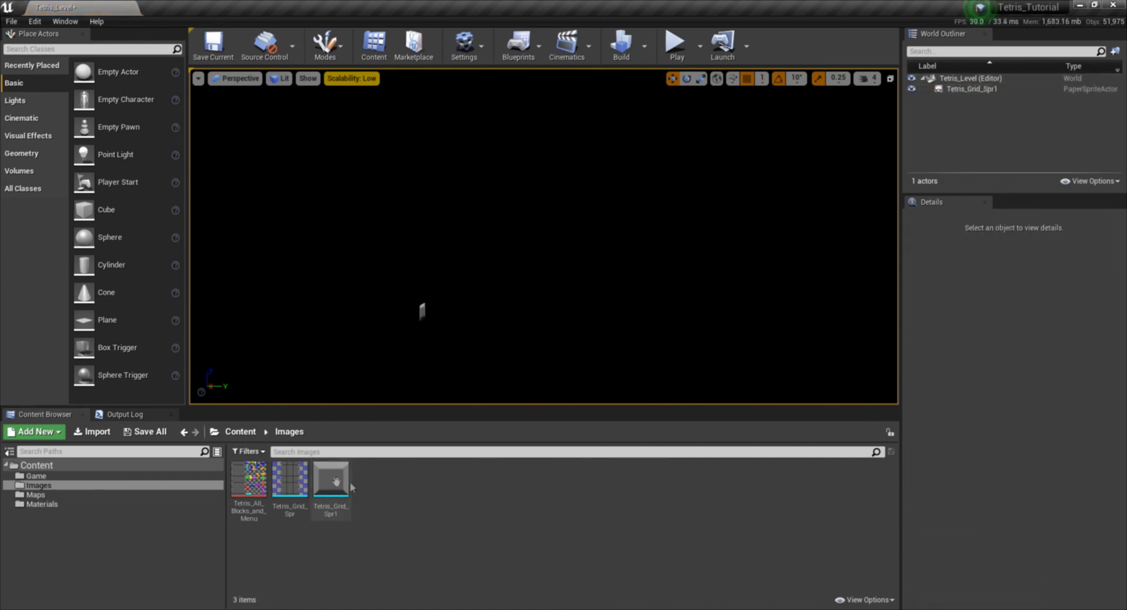
right_click(336, 485)
click(439, 331)
click(425, 307)
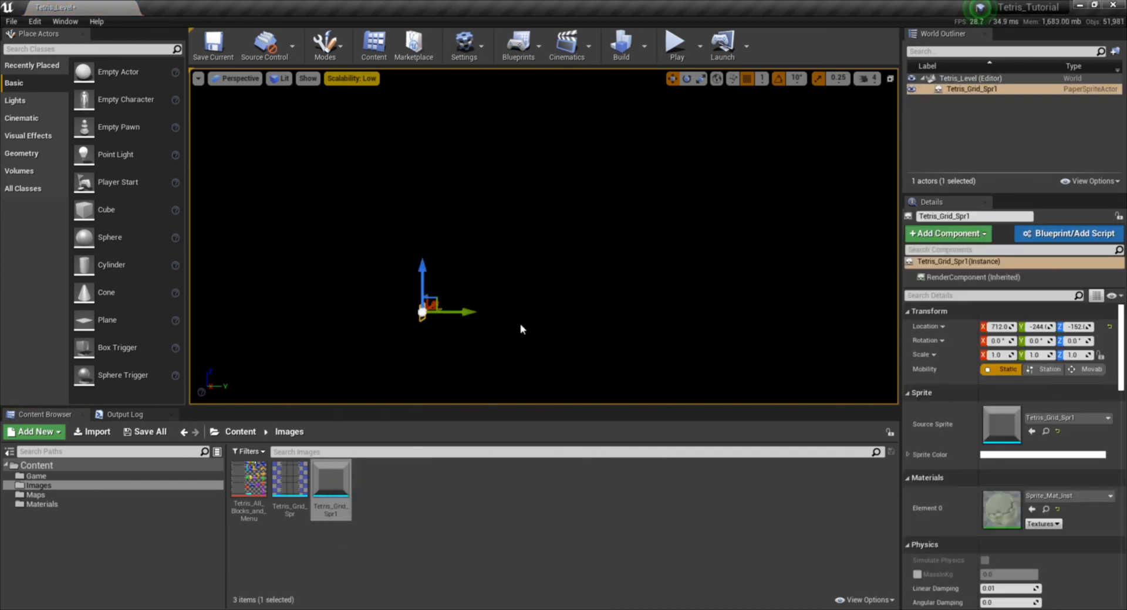
key(Delete)
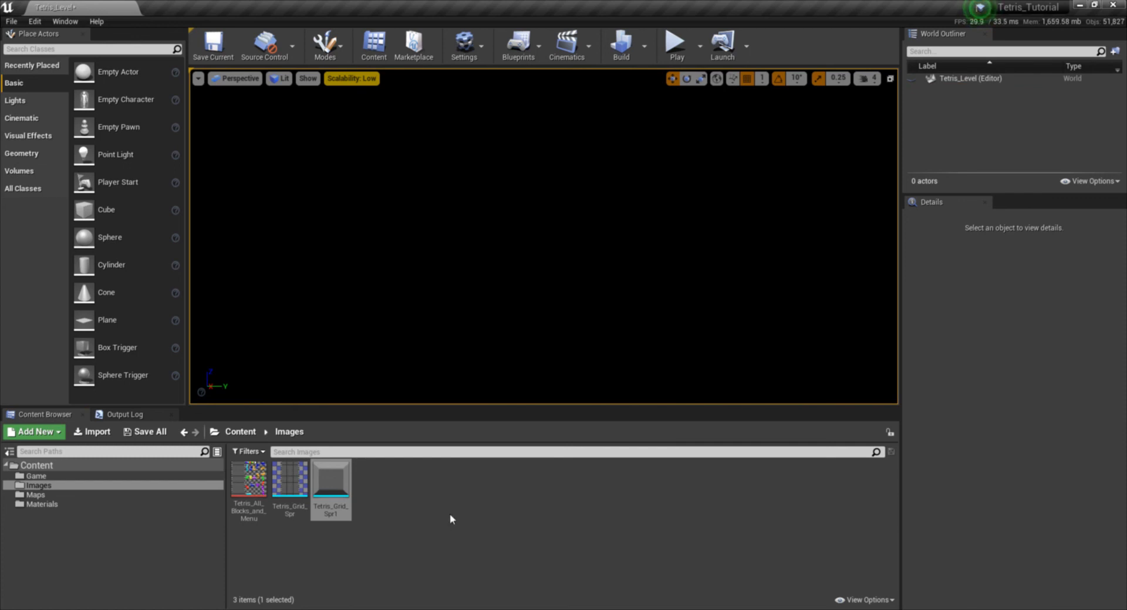
- Delete the Tetris_Grid_Spr1 sprite asset from the Images folder
right_click(337, 493)
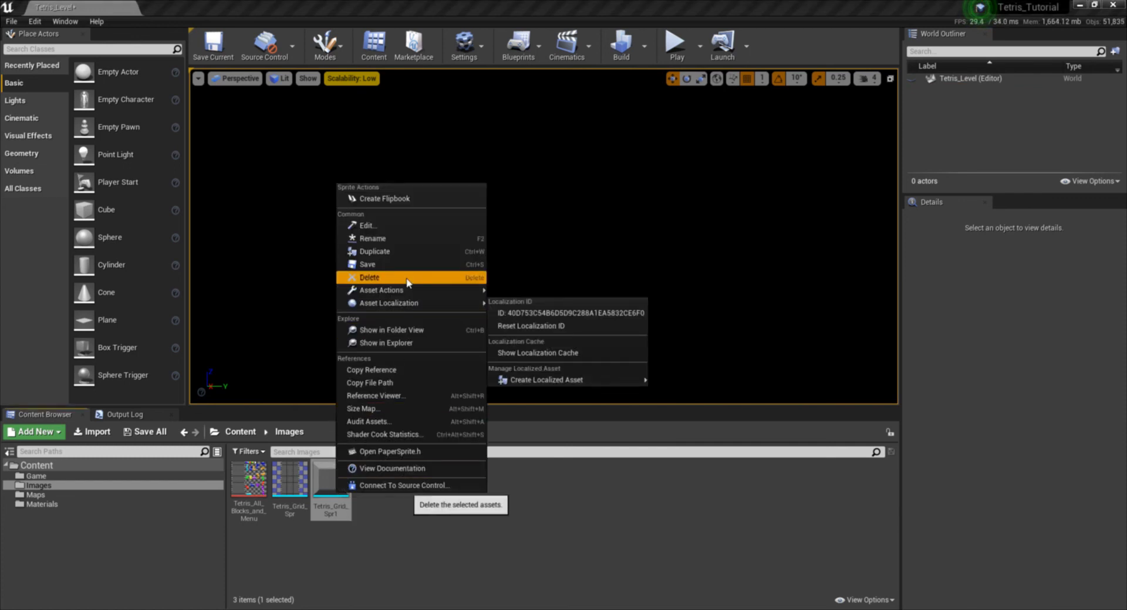
click(408, 278)
click(517, 500)
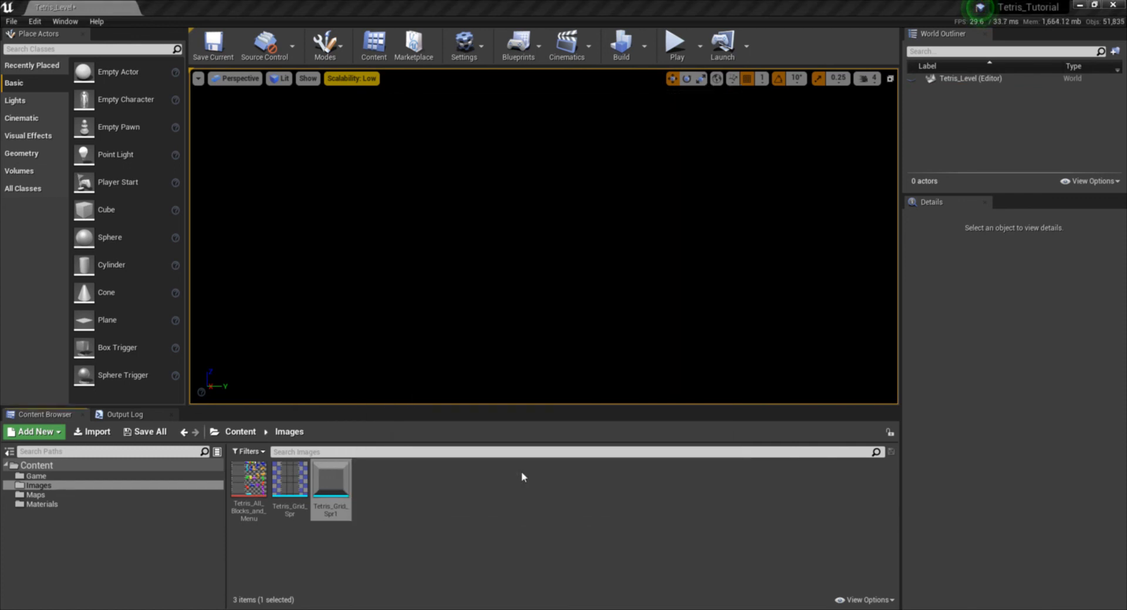
- Place the Tetris_Grid_Spr sprite in the level, with the viewport in the Right orthographic view and Unlit mode
click(233, 78)
click(291, 156)
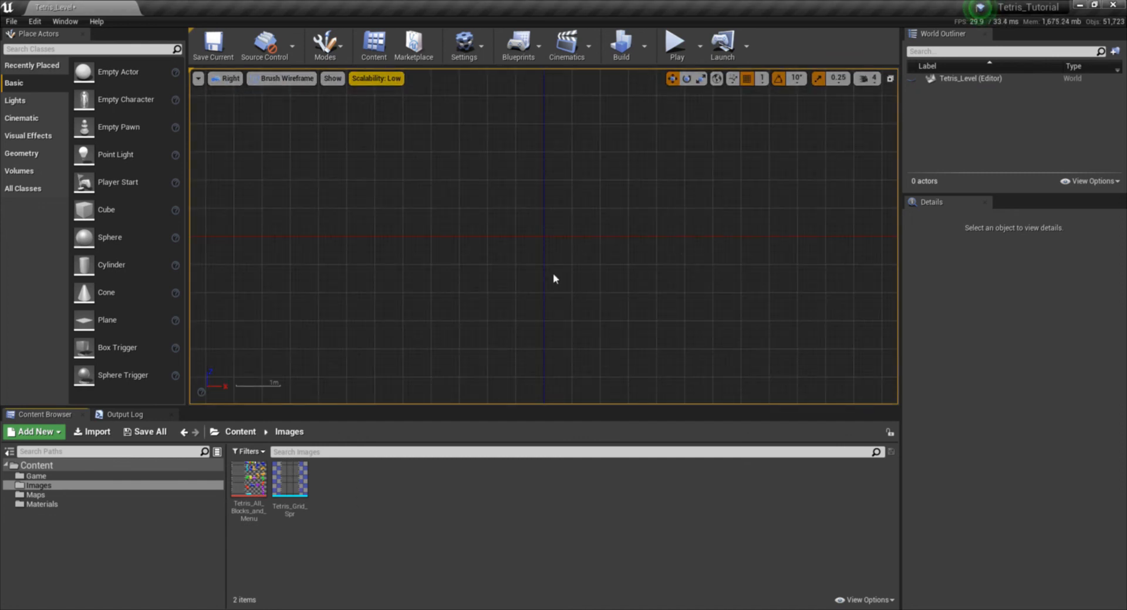
scroll(553, 273, up, 4)
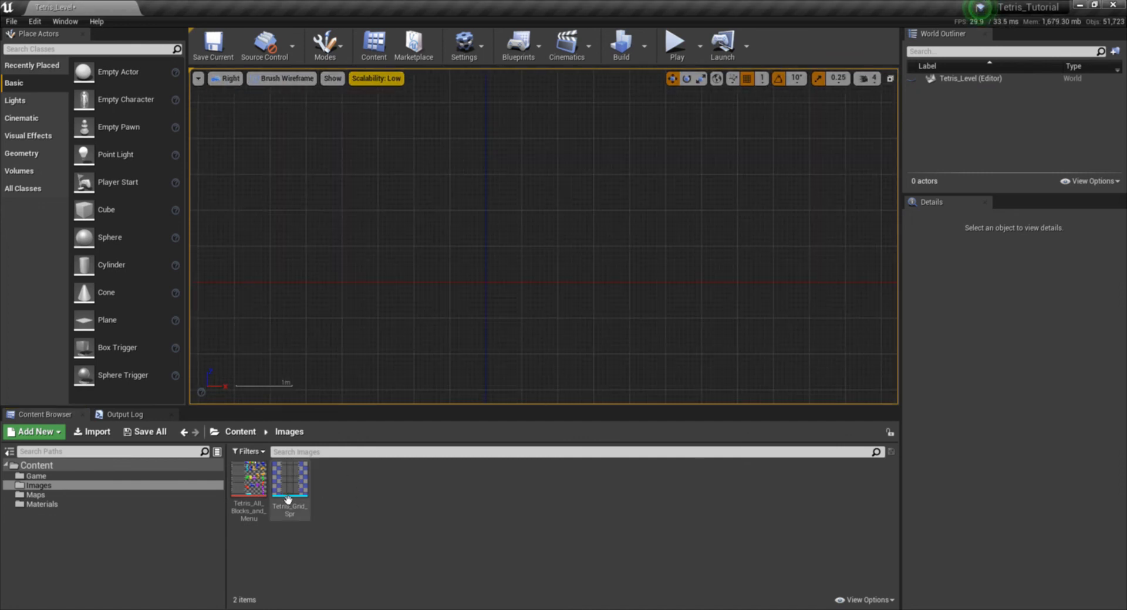
drag(289, 480, 496, 240)
click(303, 83)
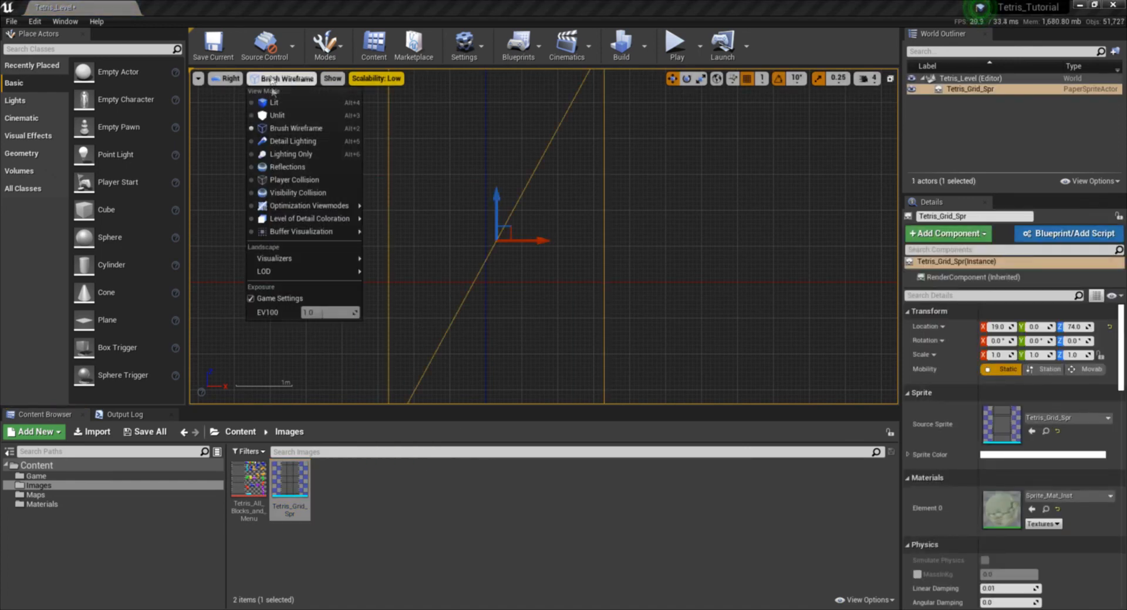
click(267, 107)
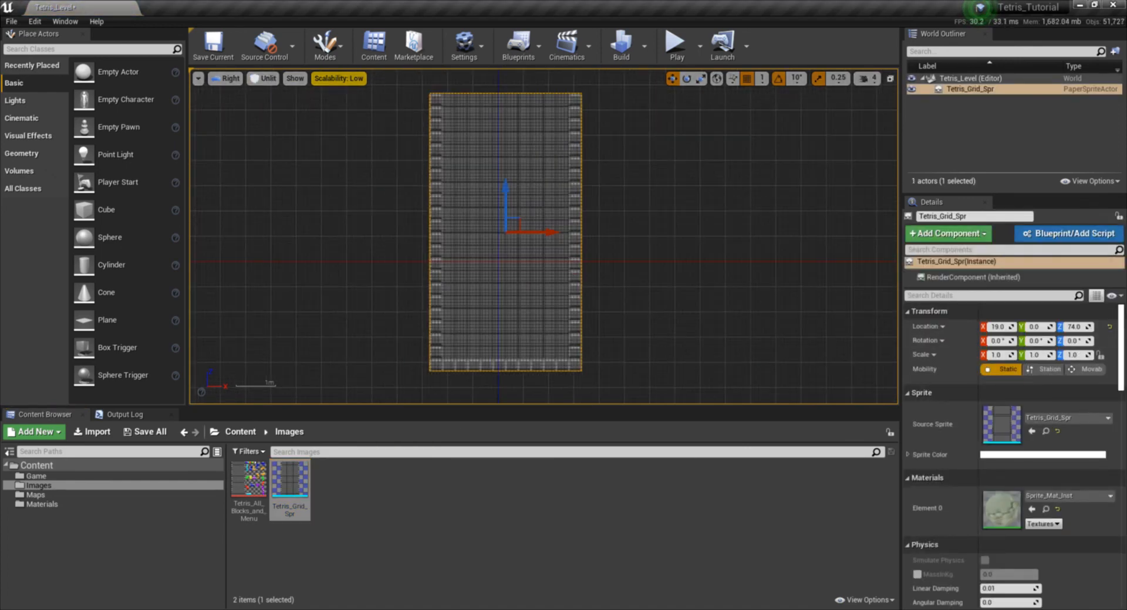
- Reset the placed grid sprite's location to 0, 0, 0 and hide the viewport's grid lines
click(1111, 326)
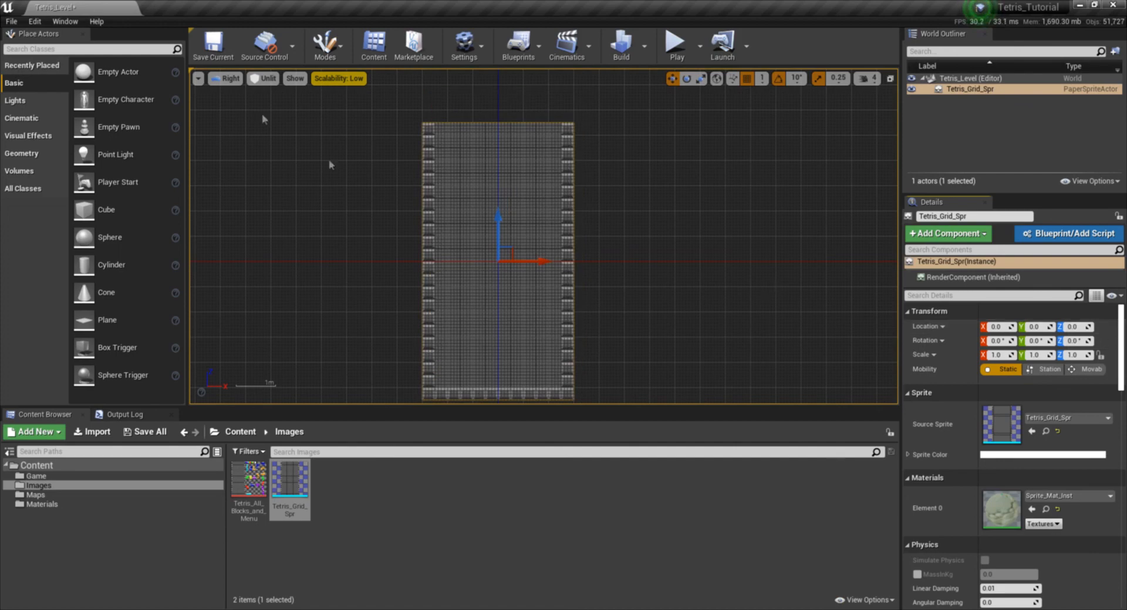
click(199, 78)
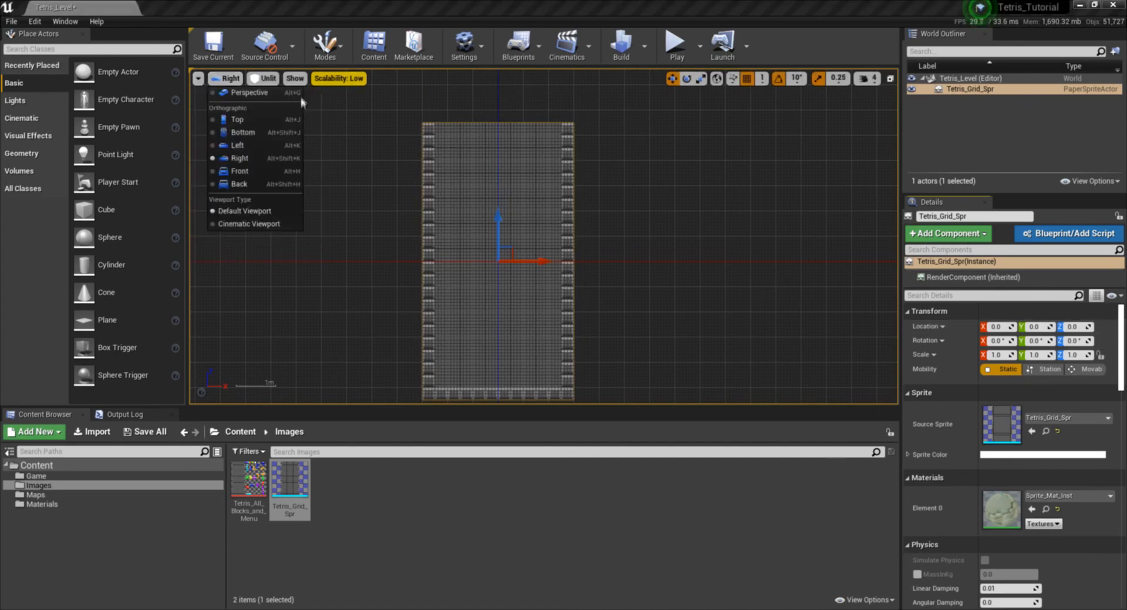
mouse_move(294, 79)
click(312, 196)
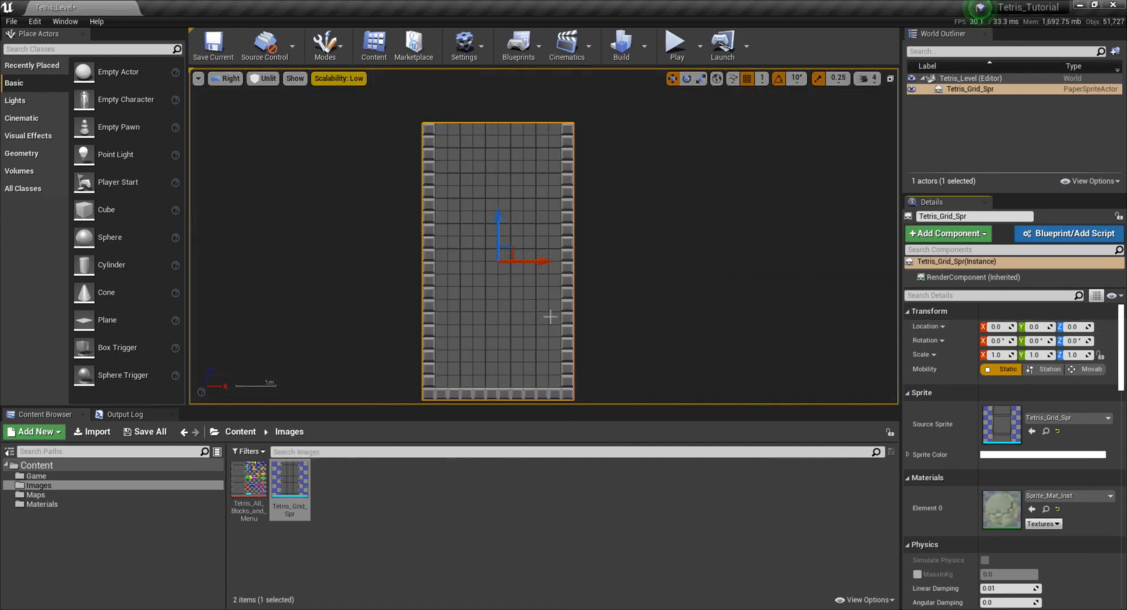
scroll(559, 300, up, 3)
scroll(606, 307, down, 2)
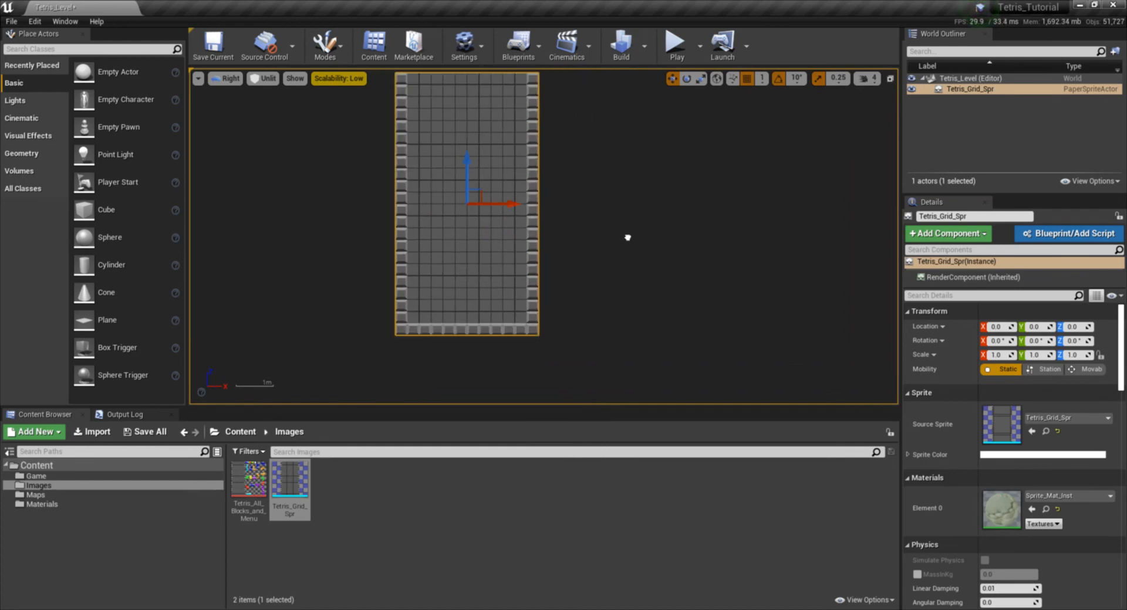
- Create a new sprite from the Tetris_All_Blocks_and_Menu texture and open it for editing
click(375, 514)
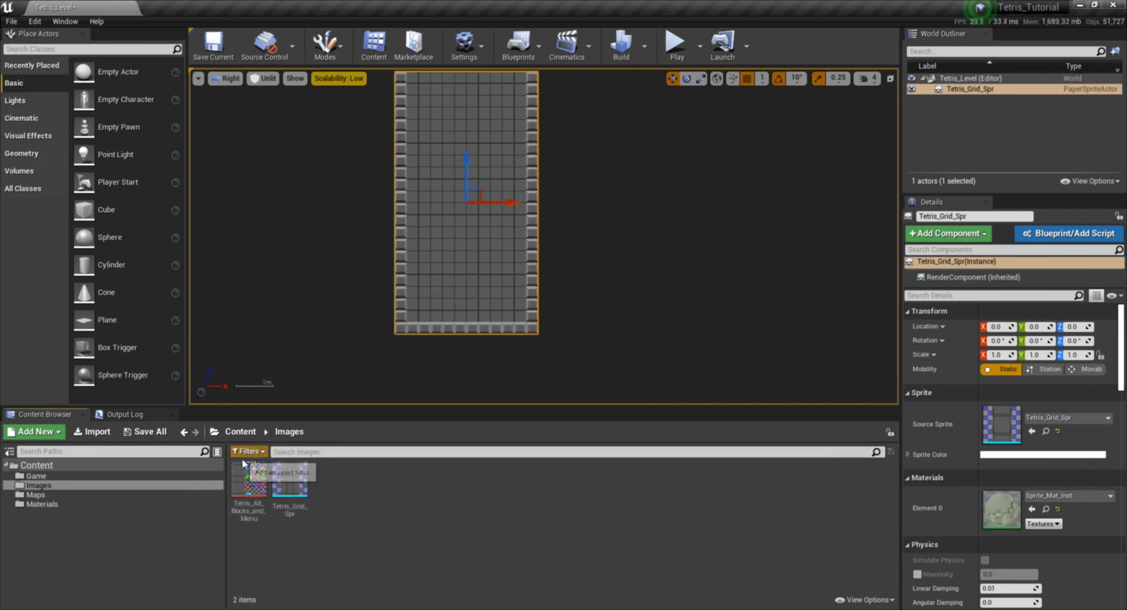
right_click(241, 478)
mouse_move(333, 138)
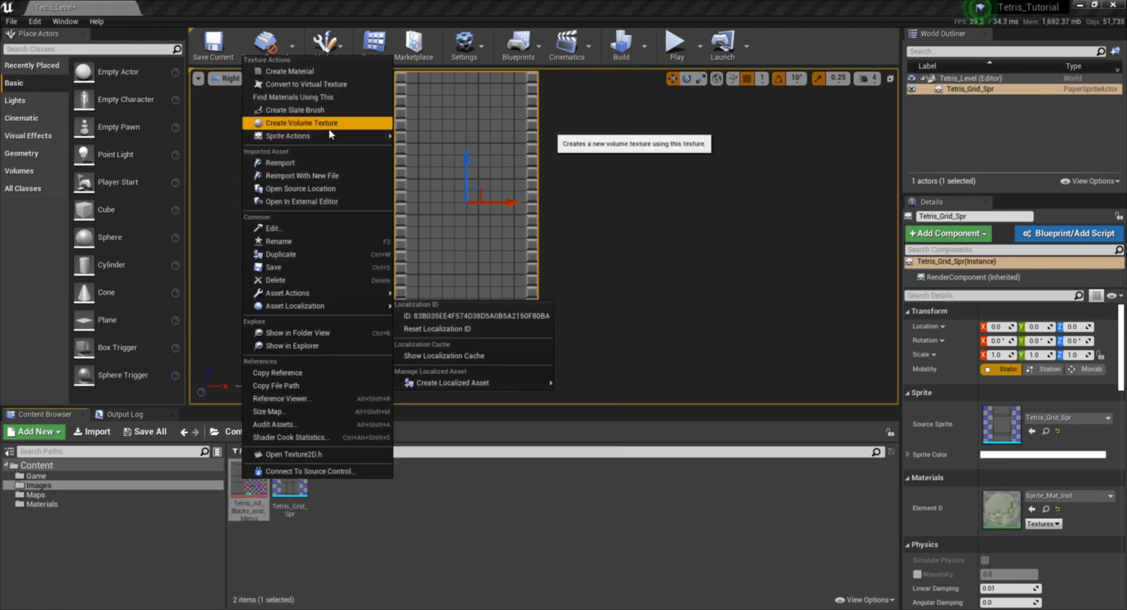
click(492, 534)
right_click(243, 478)
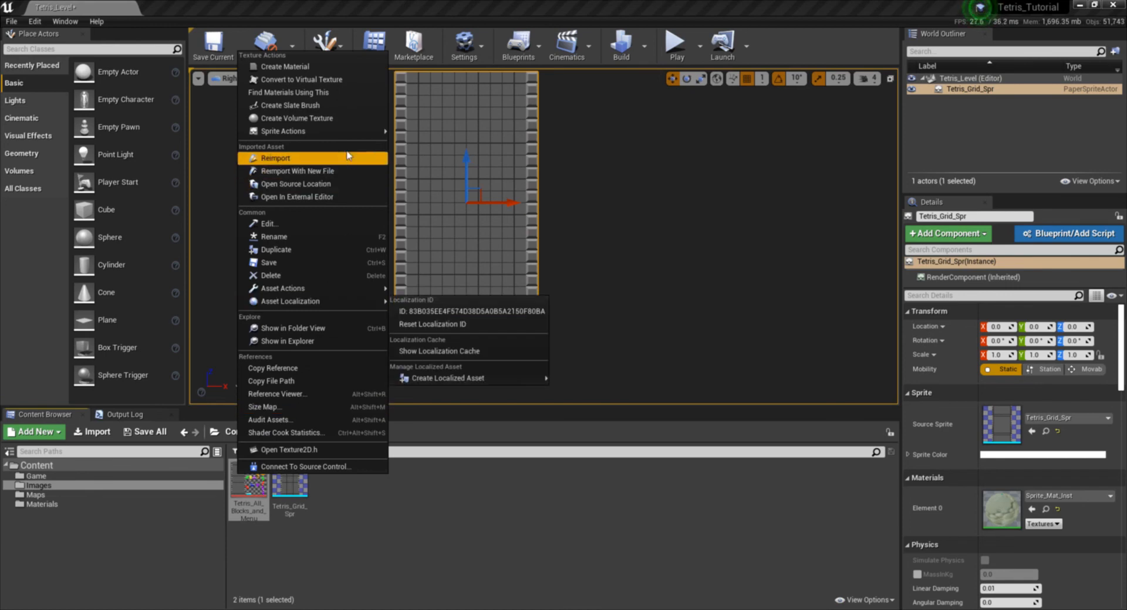
mouse_move(348, 138)
click(419, 130)
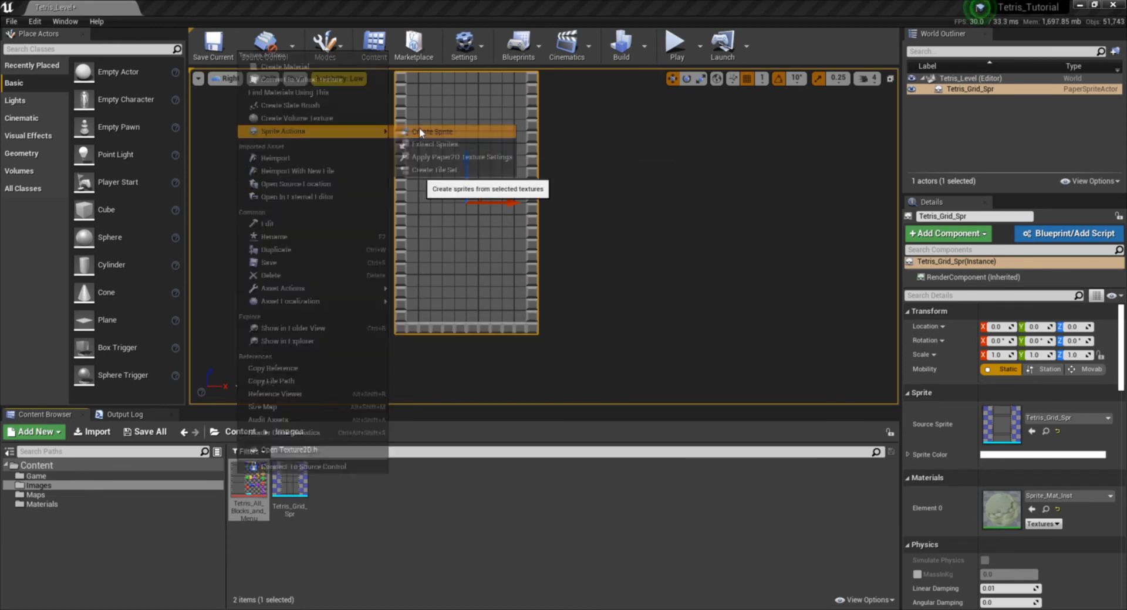
double_click(290, 477)
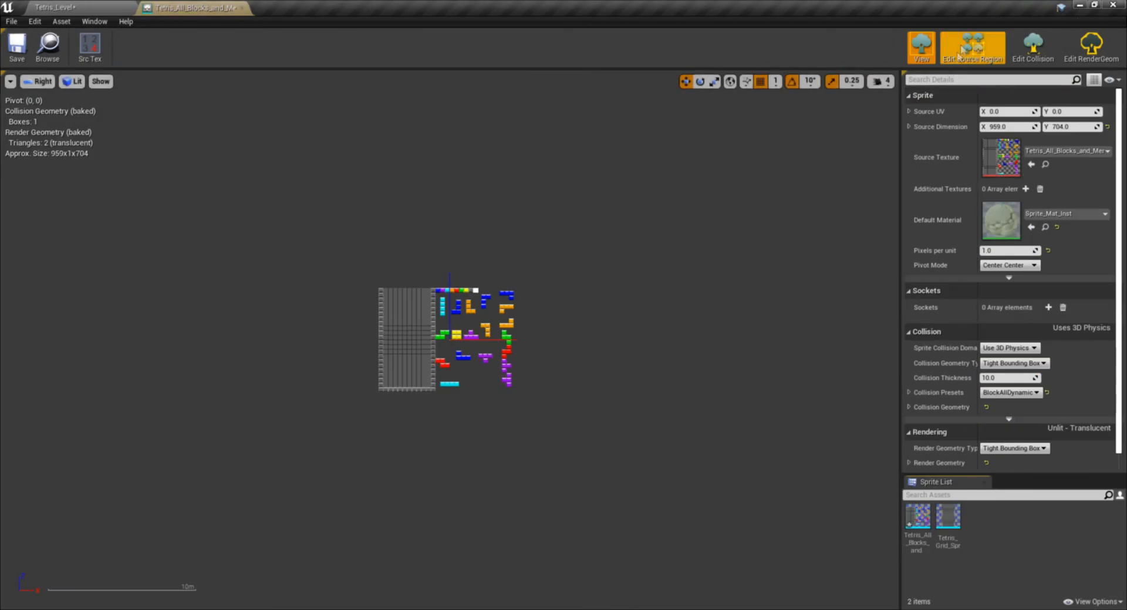
- Fit the new sprite's source region to the blue block, starting at X 384, Y 0 and measuring 32 by 32
scroll(443, 325, up, 6)
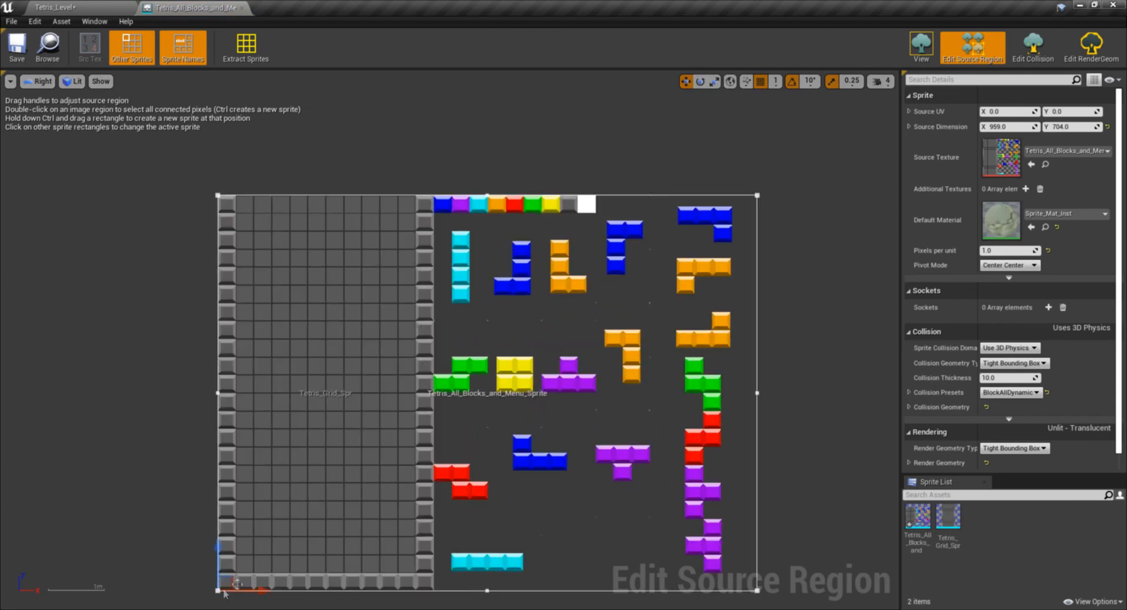
drag(236, 581, 452, 204)
click(757, 205)
drag(783, 204, 500, 205)
scroll(546, 188, up, 7)
right_drag(163, 287, 498, 329)
scroll(411, 355, up, 3)
right_drag(288, 360, 399, 341)
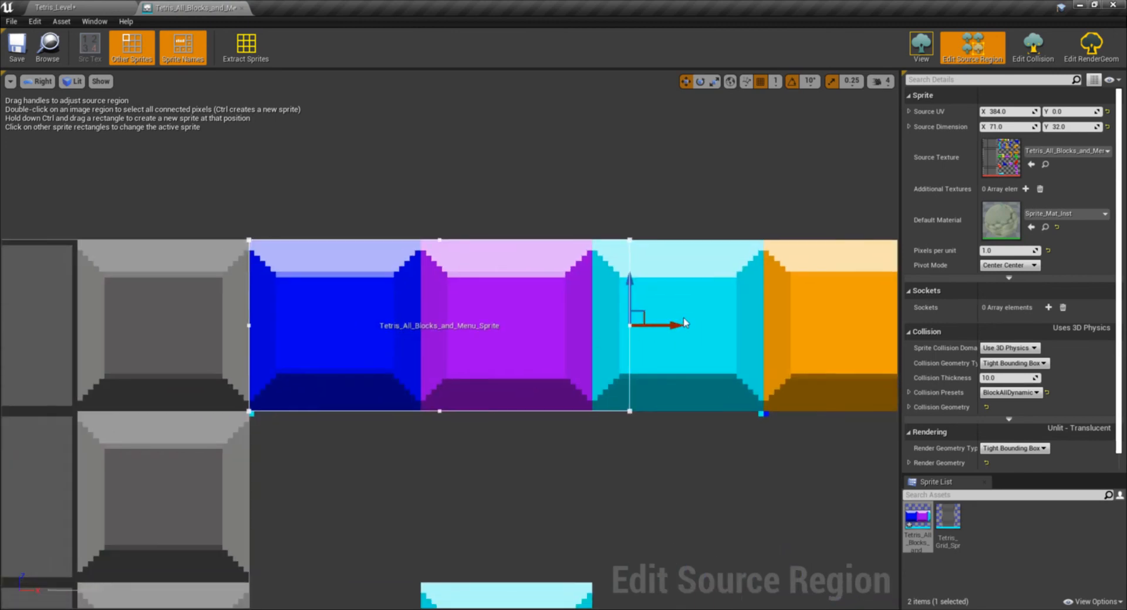
drag(671, 322, 464, 324)
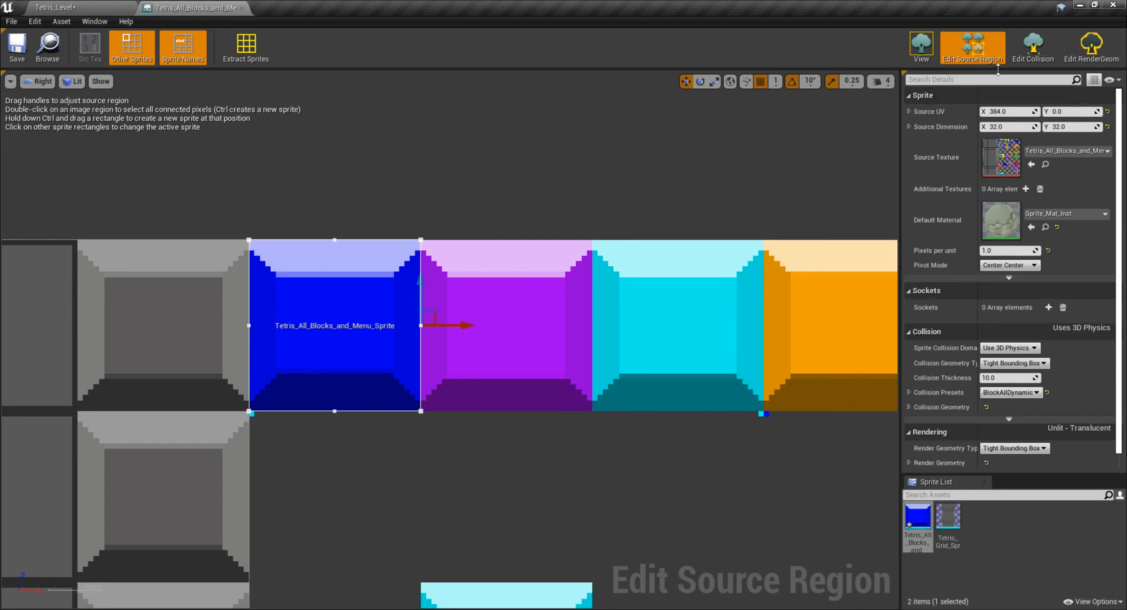
scroll(302, 319, down, 3)
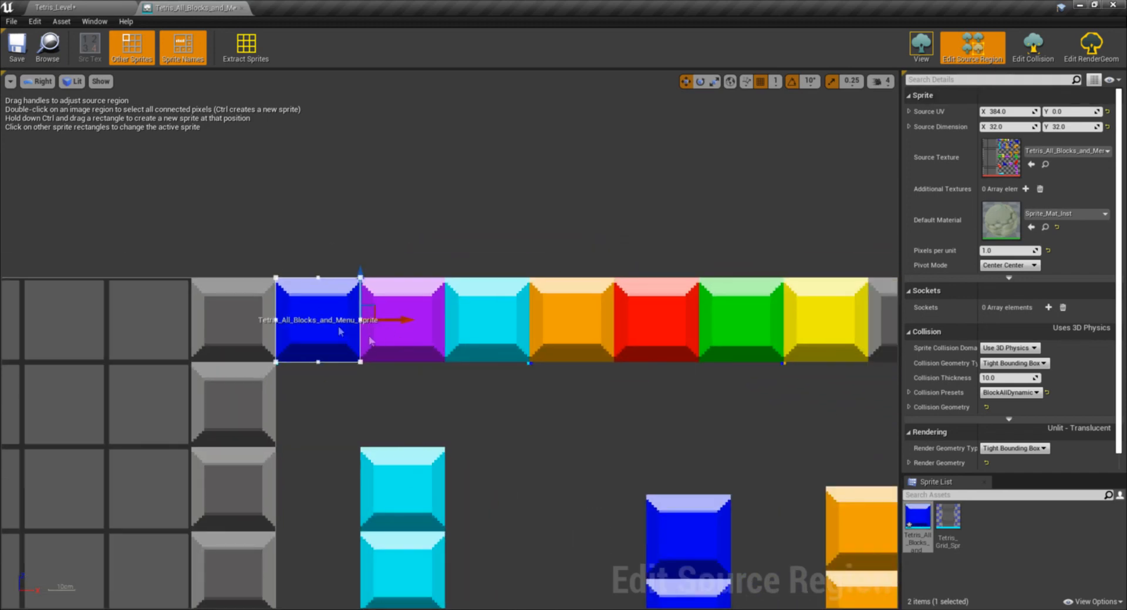
scroll(340, 331, down, 3)
click(56, 7)
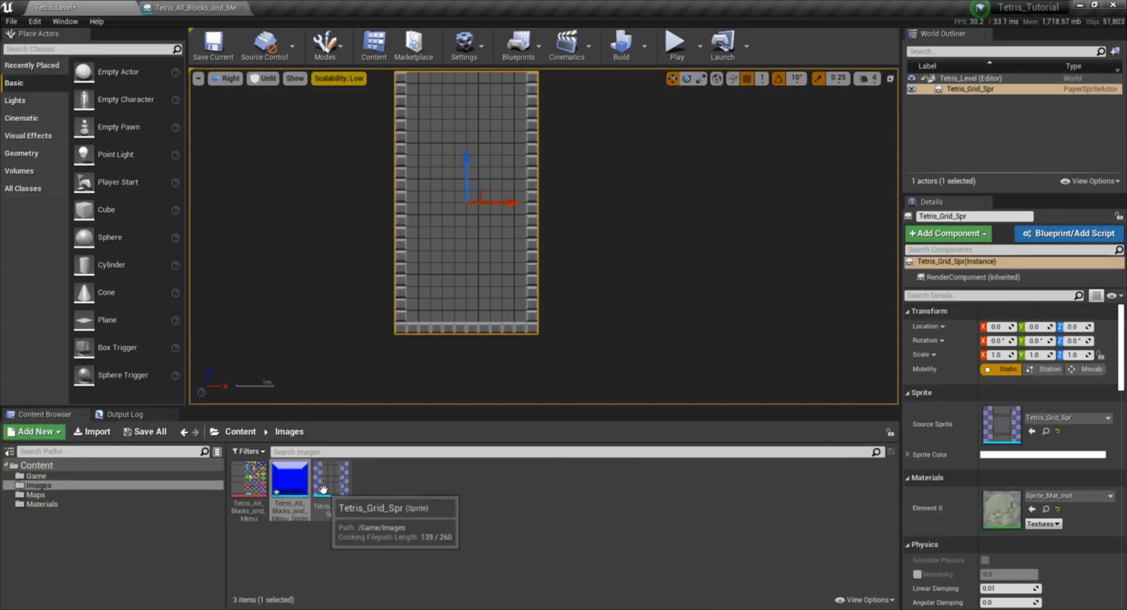
click(209, 9)
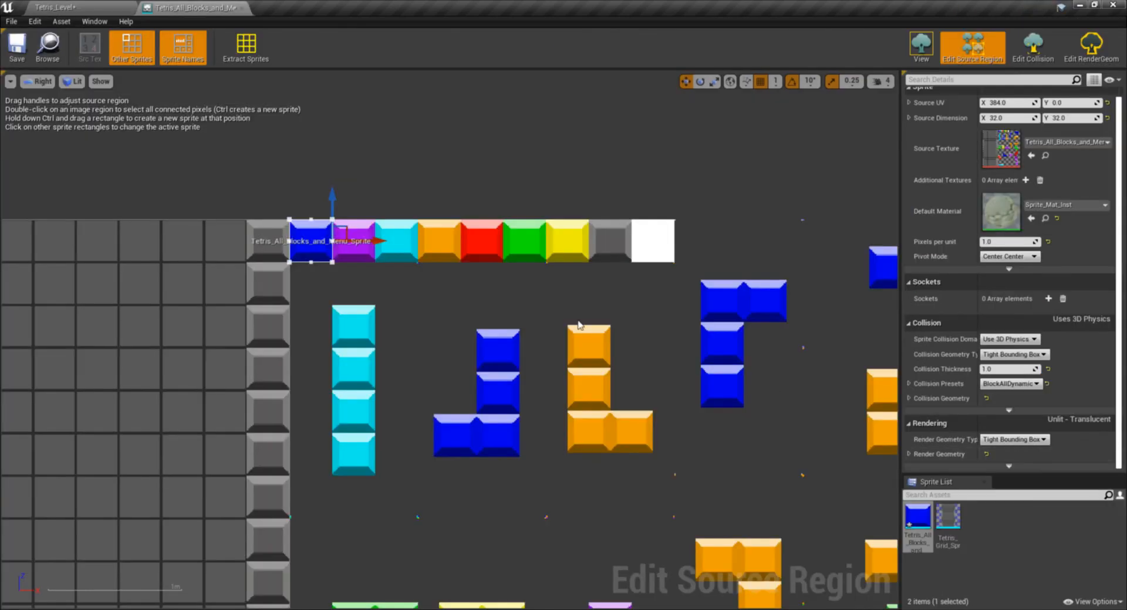
scroll(578, 324, down, 3)
scroll(465, 275, up, 4)
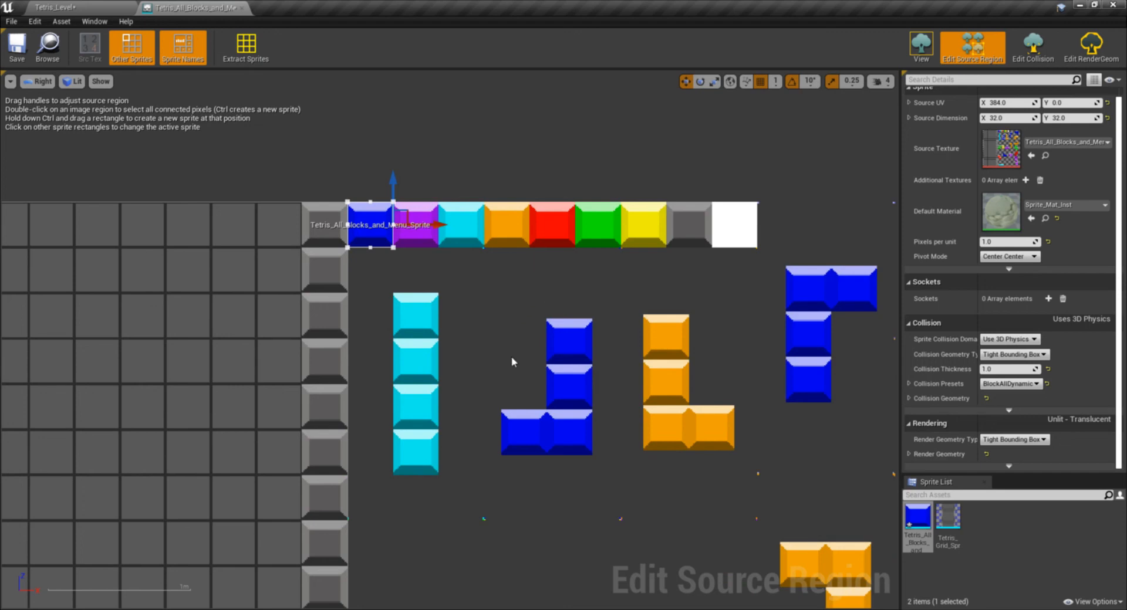
- Rename the blue block sprite Tetris_All_Blocks_and_Menu_Sprite in the Images folder as J_Piece_Spr
click(61, 7)
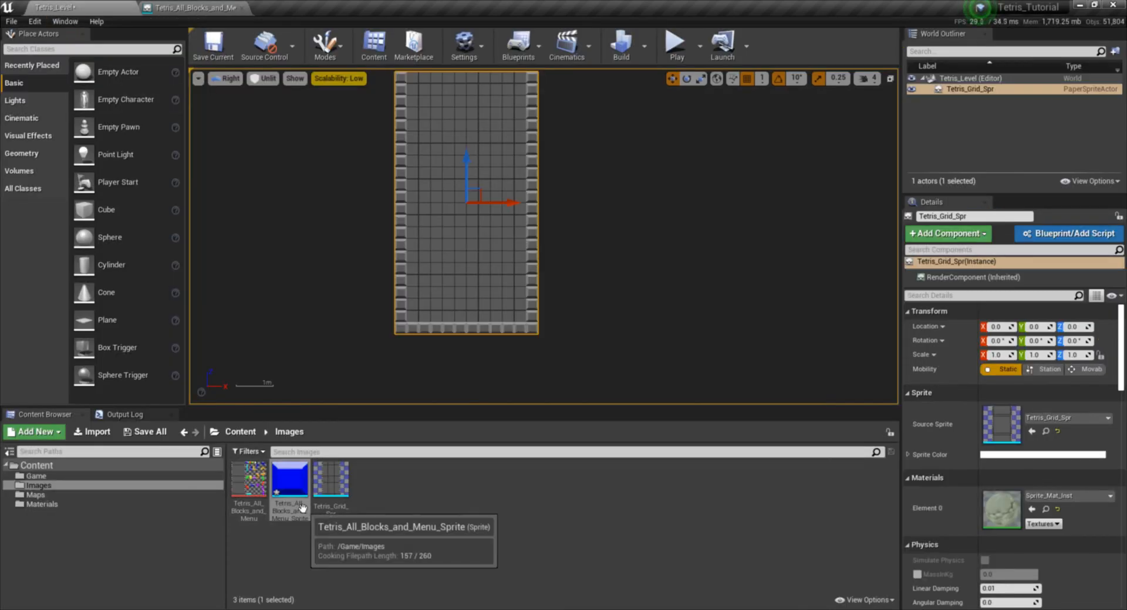
right_click(293, 486)
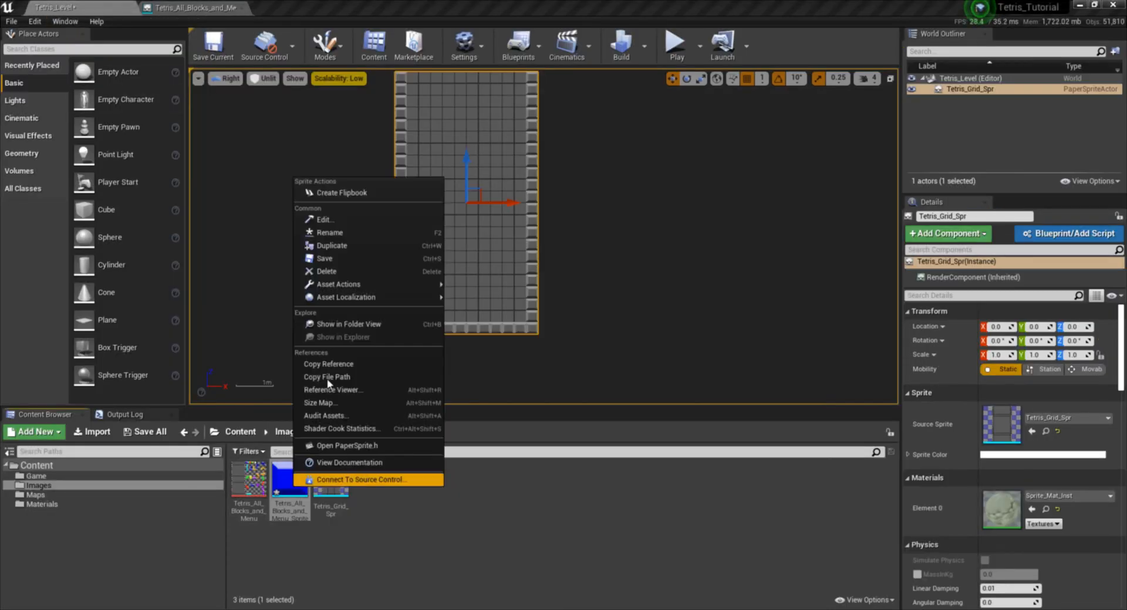
click(353, 236)
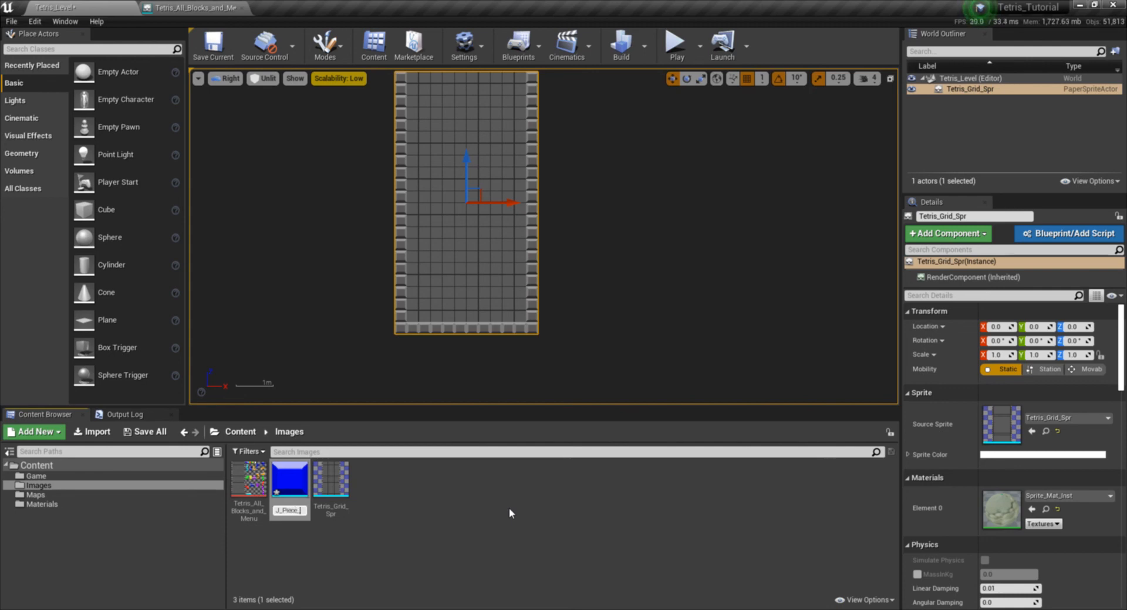
key(Return)
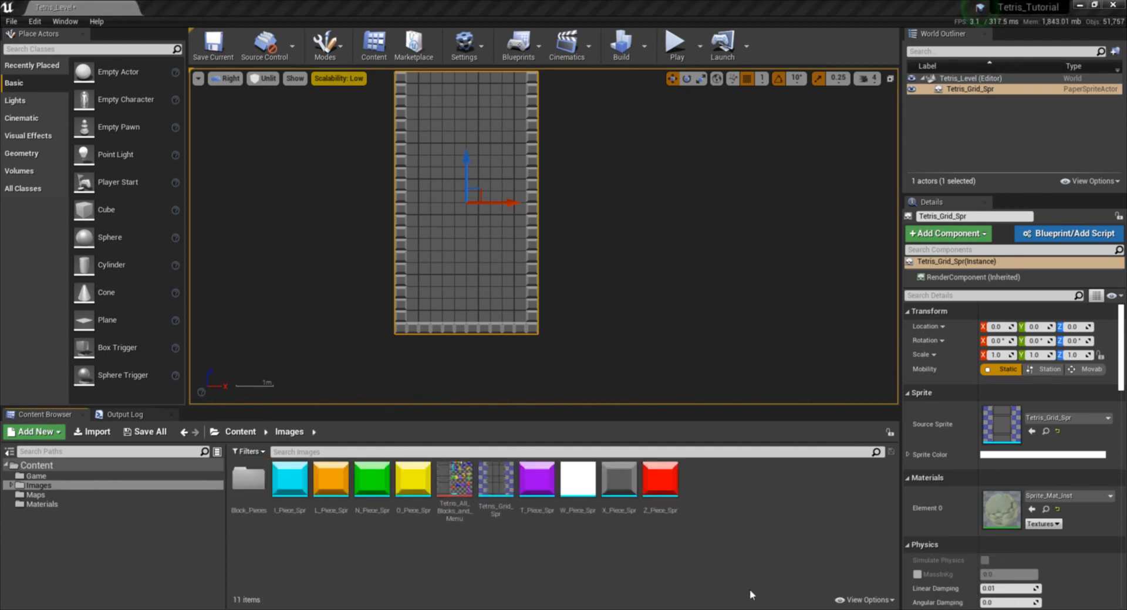
- Move the I, L, N, O, T, W, X and Z piece sprites from Images into the Block_Pieces folder and open that folder
click(526, 6)
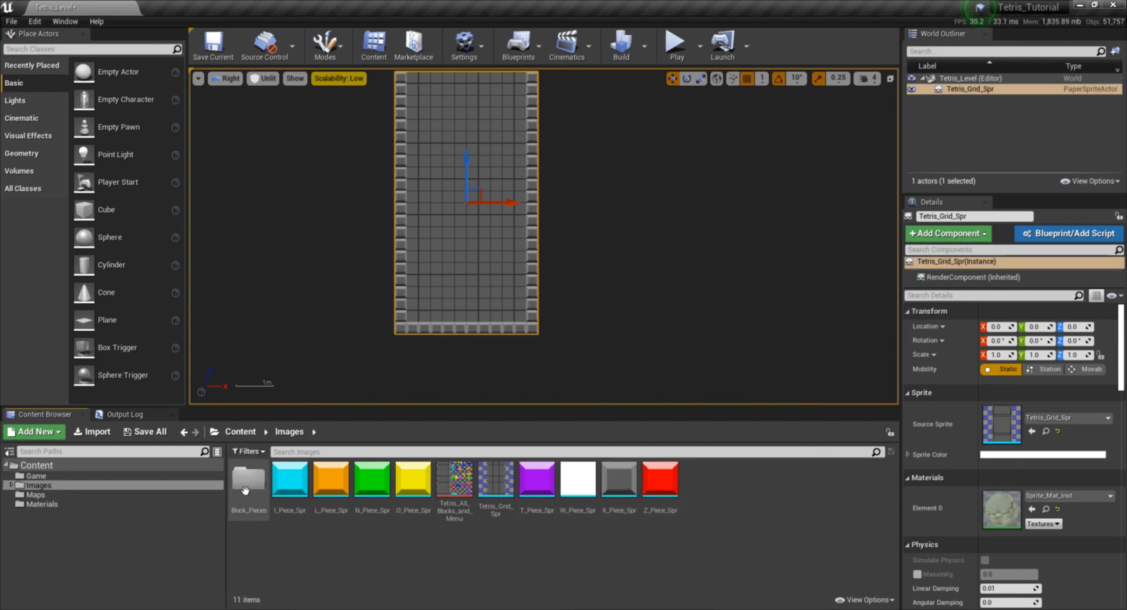
click(290, 479)
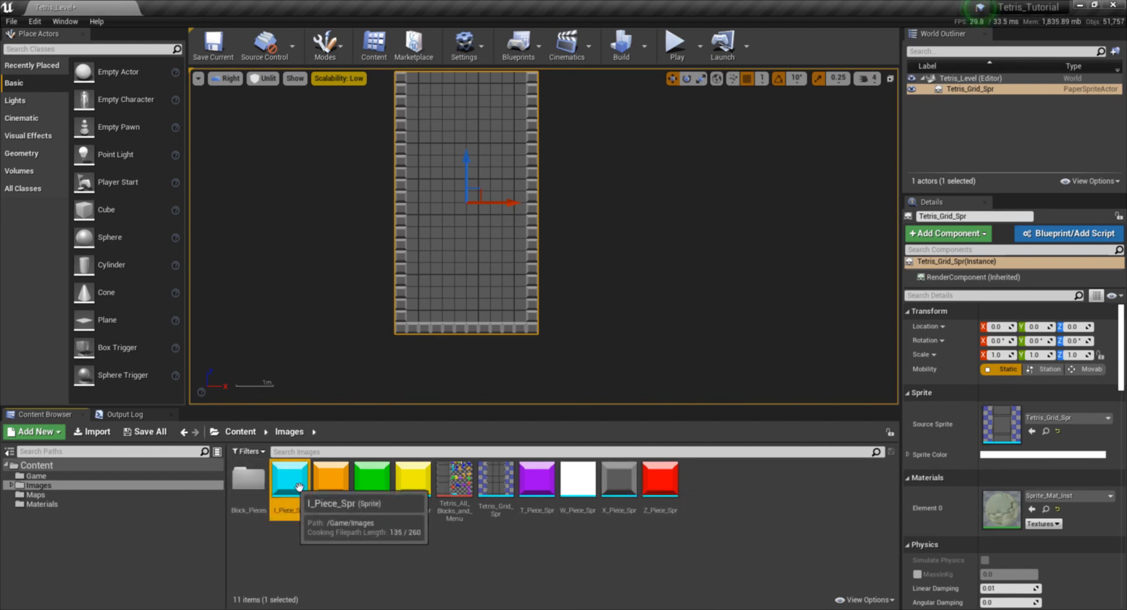
ctrl+click(330, 478)
ctrl+click(371, 478)
ctrl+click(413, 479)
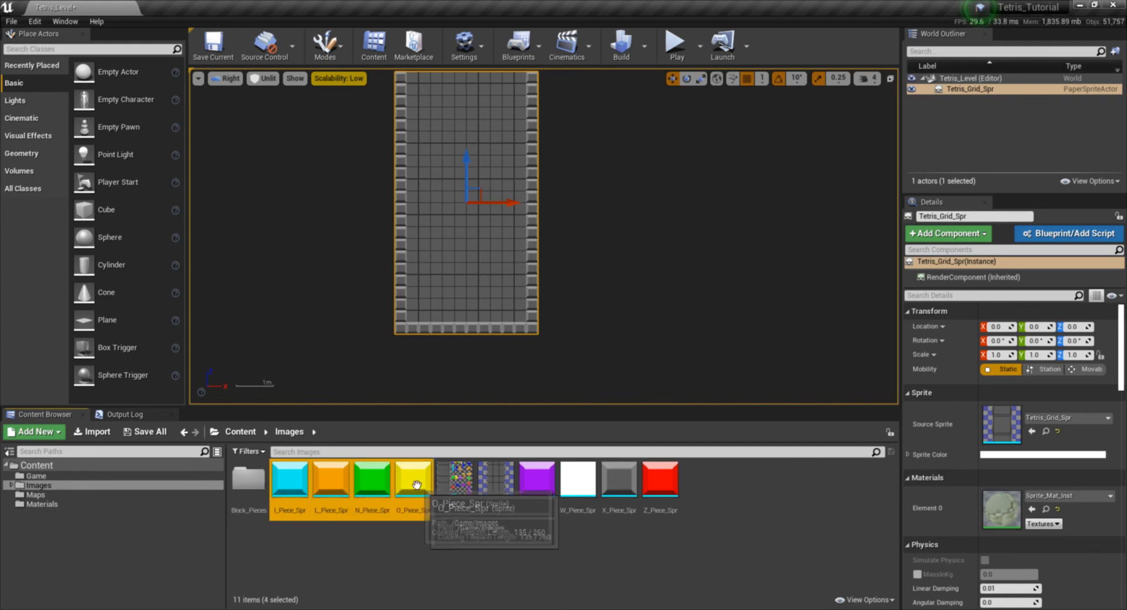
ctrl+click(537, 479)
ctrl+click(586, 491)
ctrl+click(619, 489)
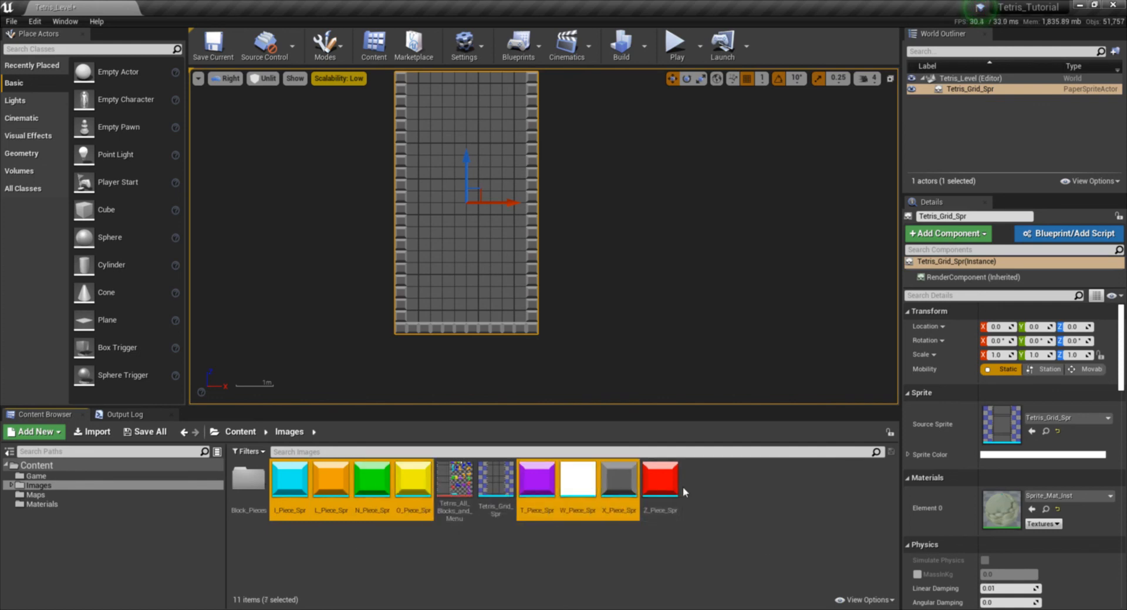
ctrl+click(675, 486)
drag(605, 483, 252, 476)
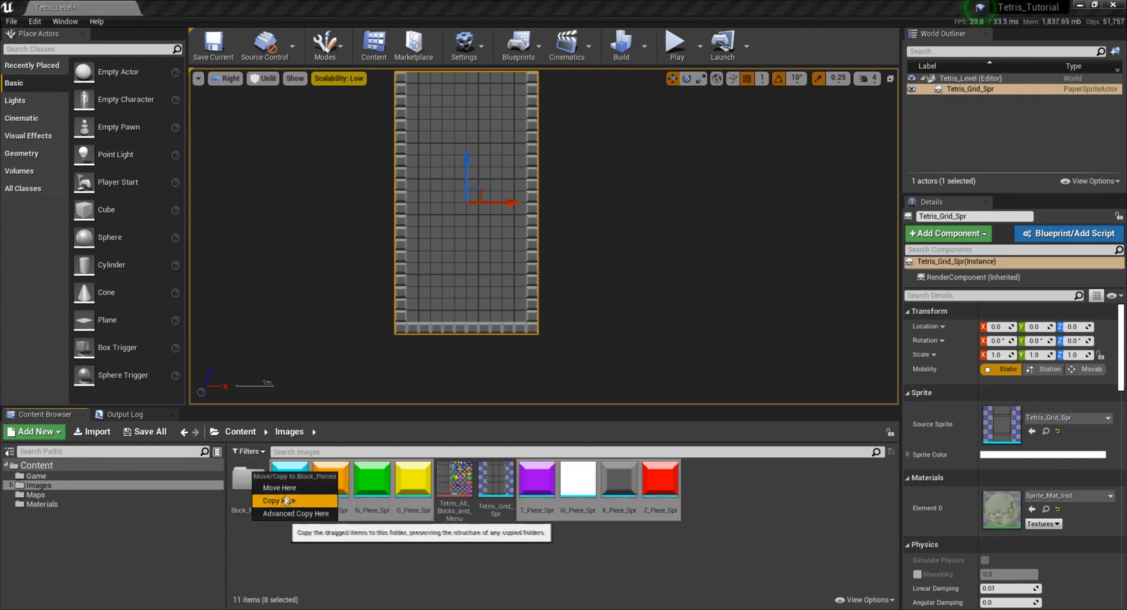
click(281, 488)
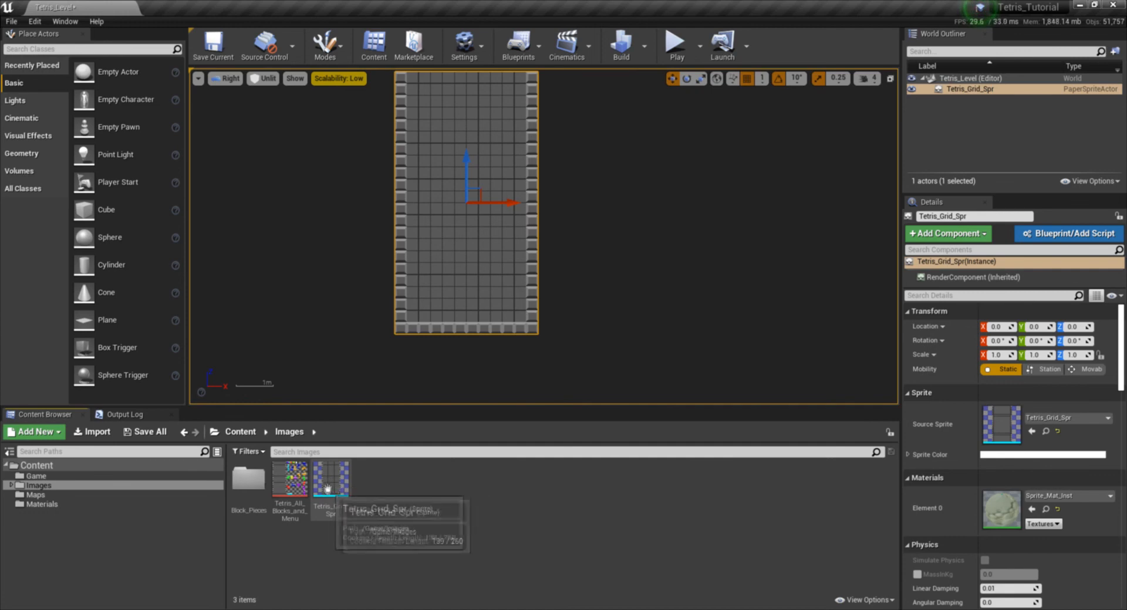
double_click(259, 482)
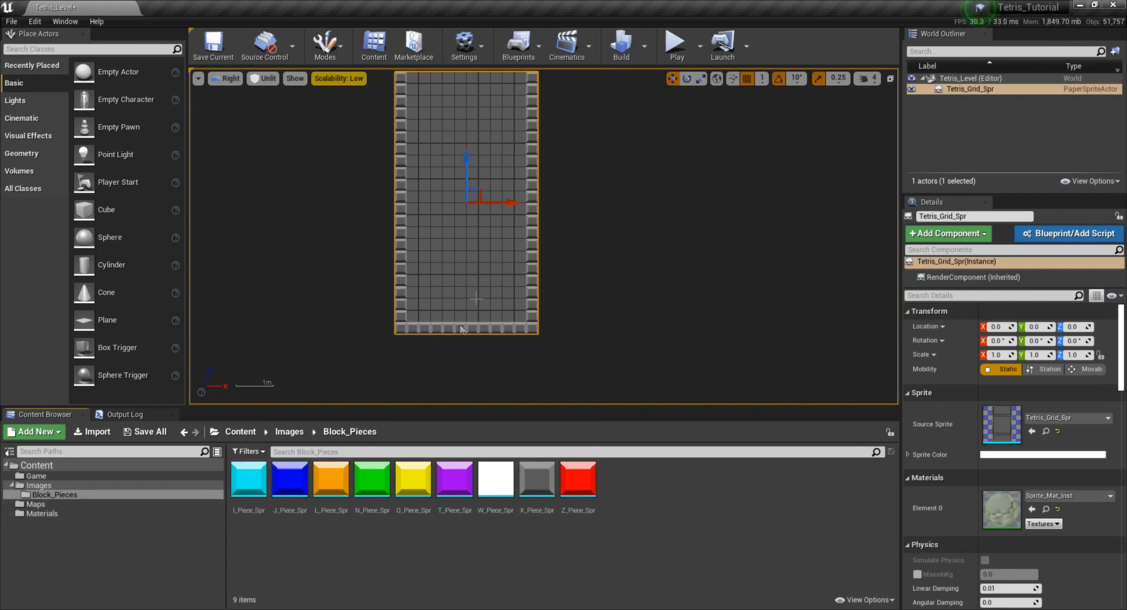
- Find the Camera actor among all placeable classes and place one on the grid at location 0, 0, 0
right_drag(460, 224, 505, 228)
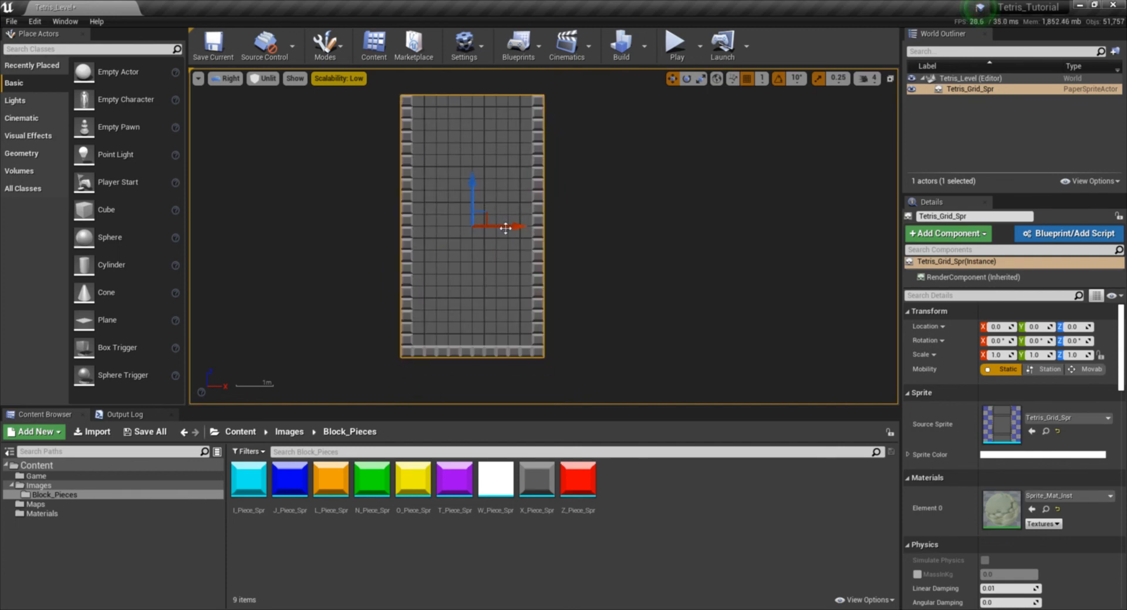
click(24, 67)
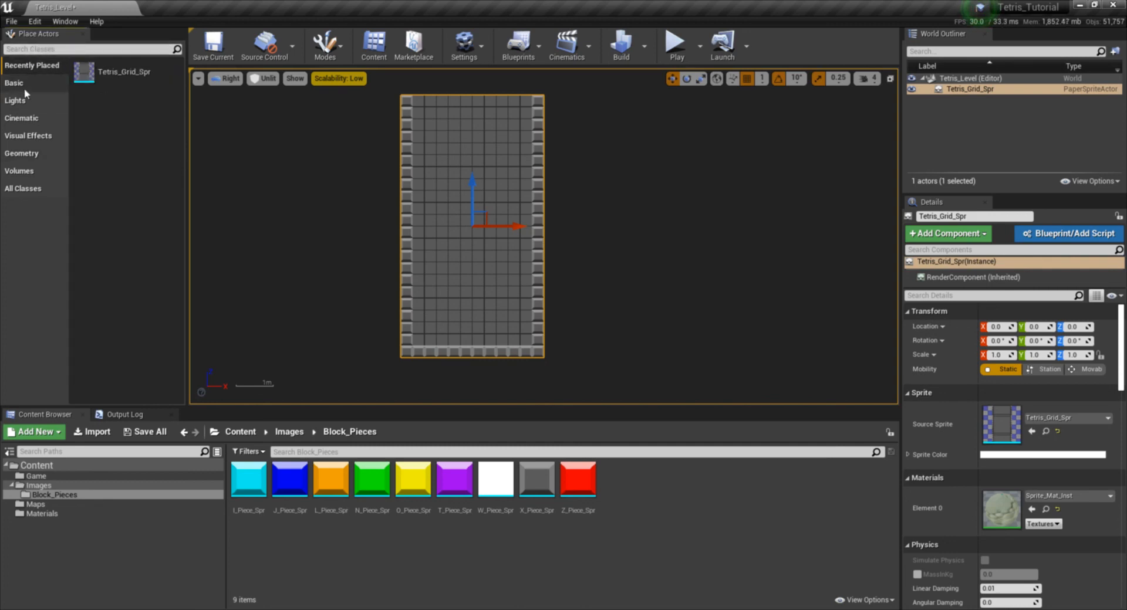
click(22, 188)
click(53, 50)
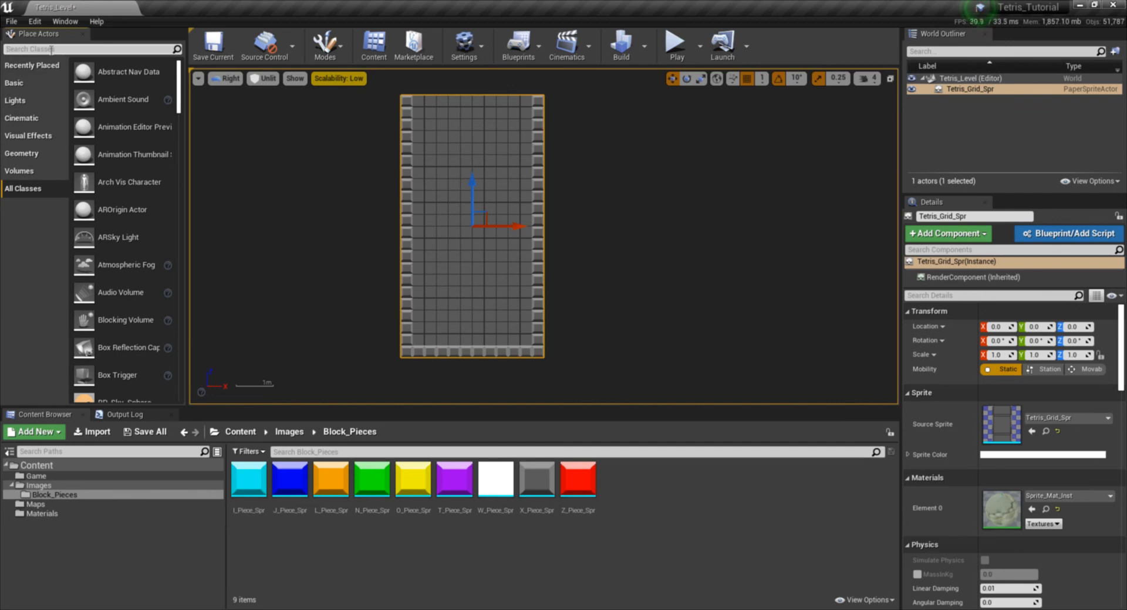
text(cam)
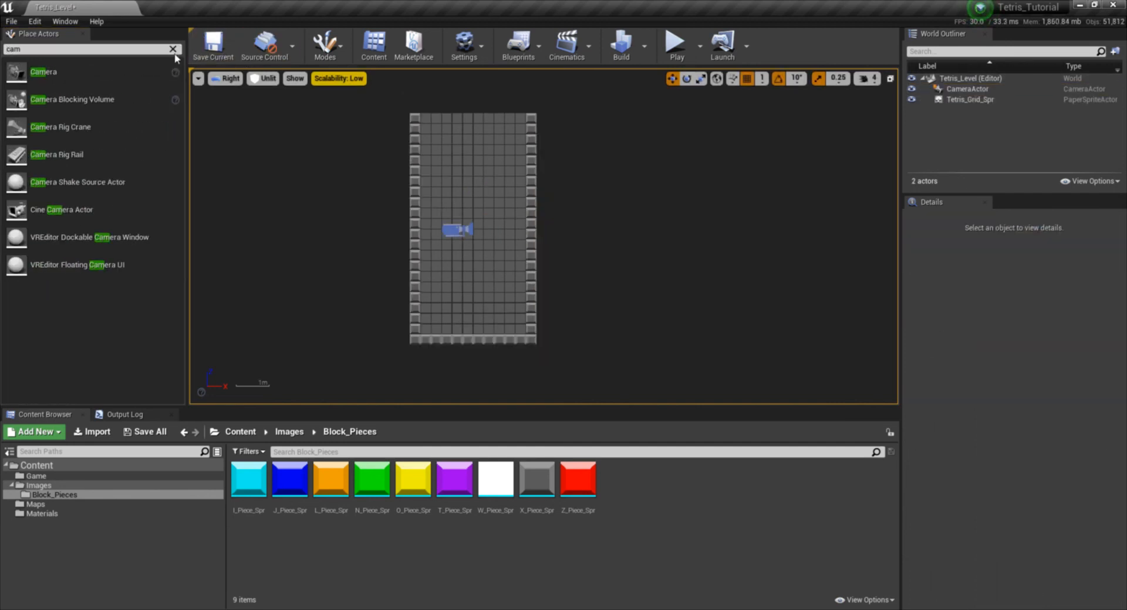
click(454, 230)
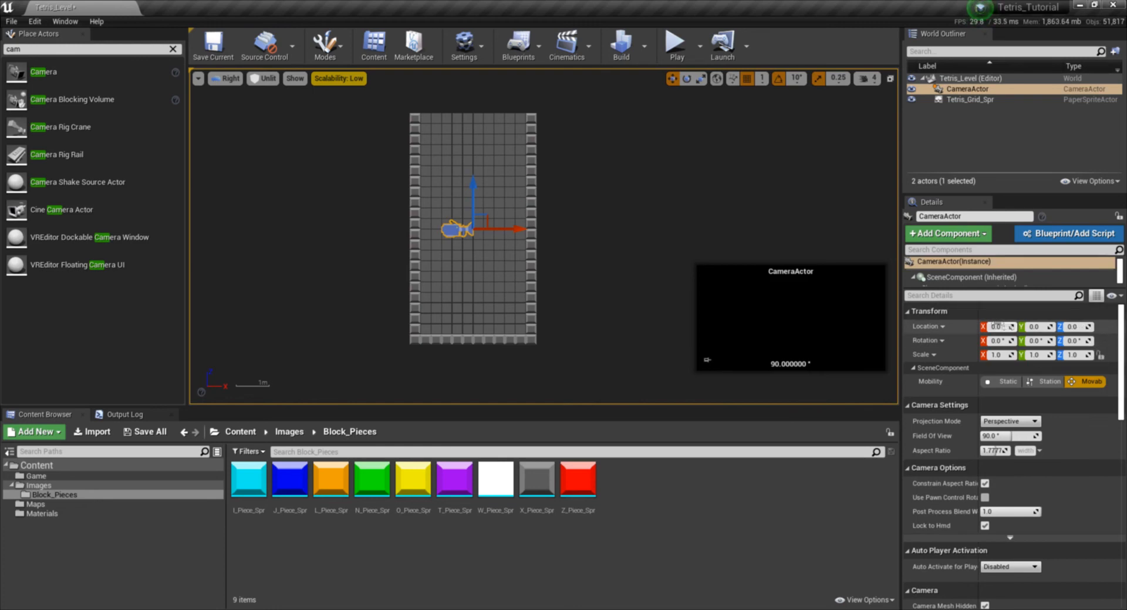
- Set the camera's Z rotation to -90 degrees
scroll(505, 223, up, 2)
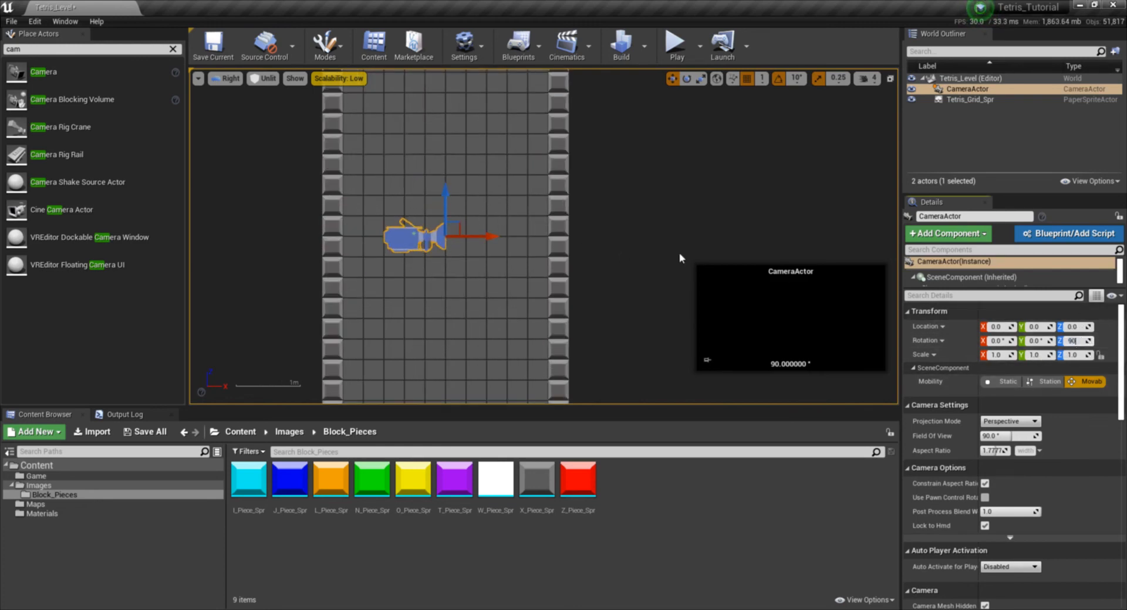
key(Return)
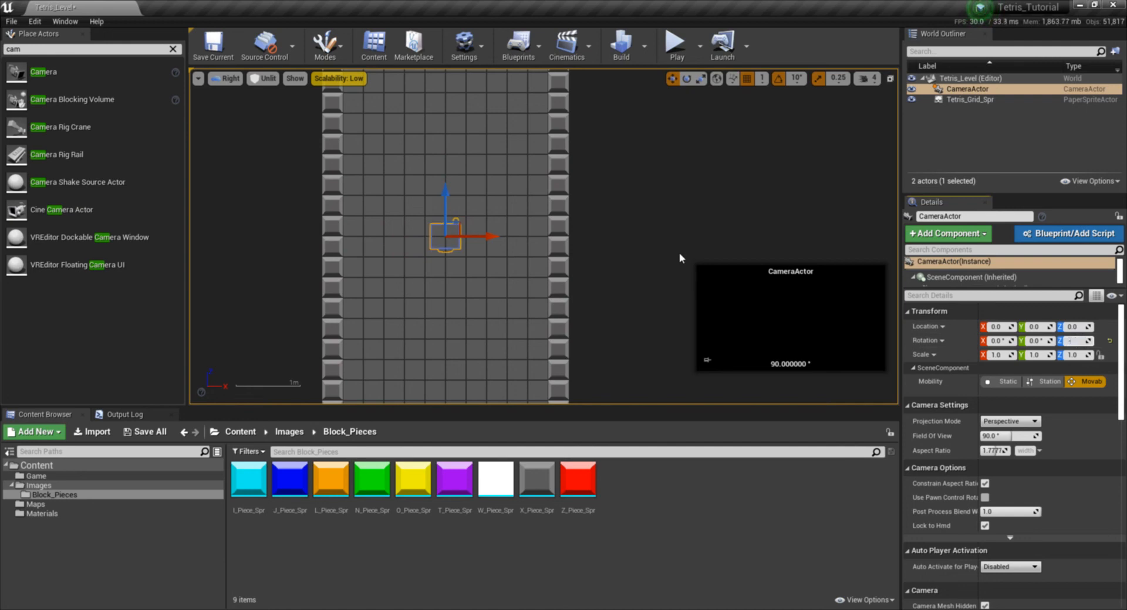
scroll(668, 251, down, 2)
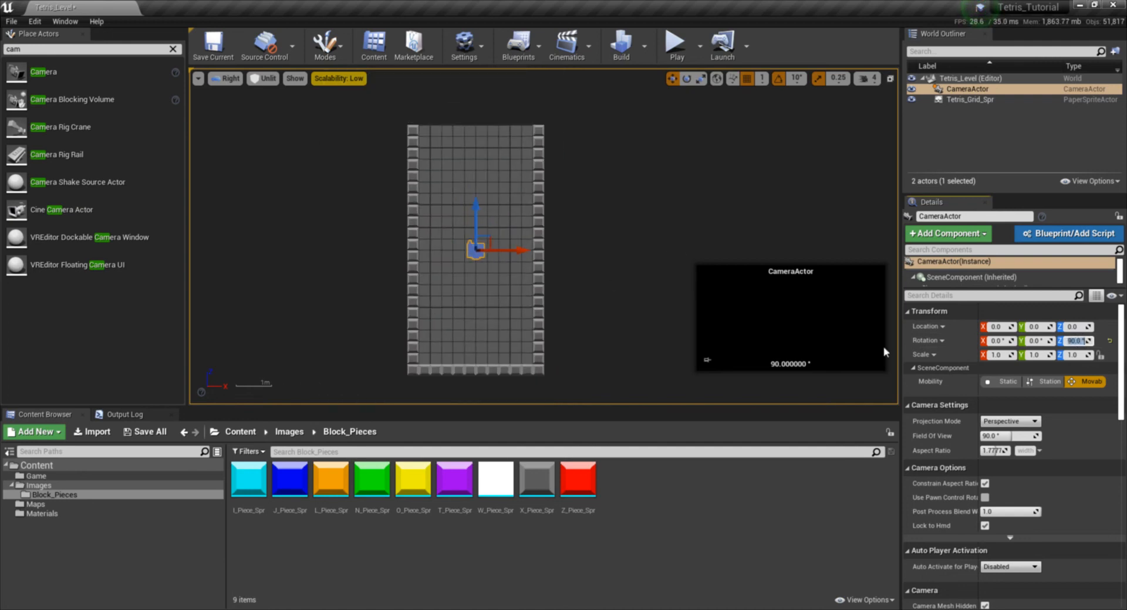
- Switch the camera's projection mode to Orthographic and set its ortho width to 1300
click(1034, 422)
click(1005, 445)
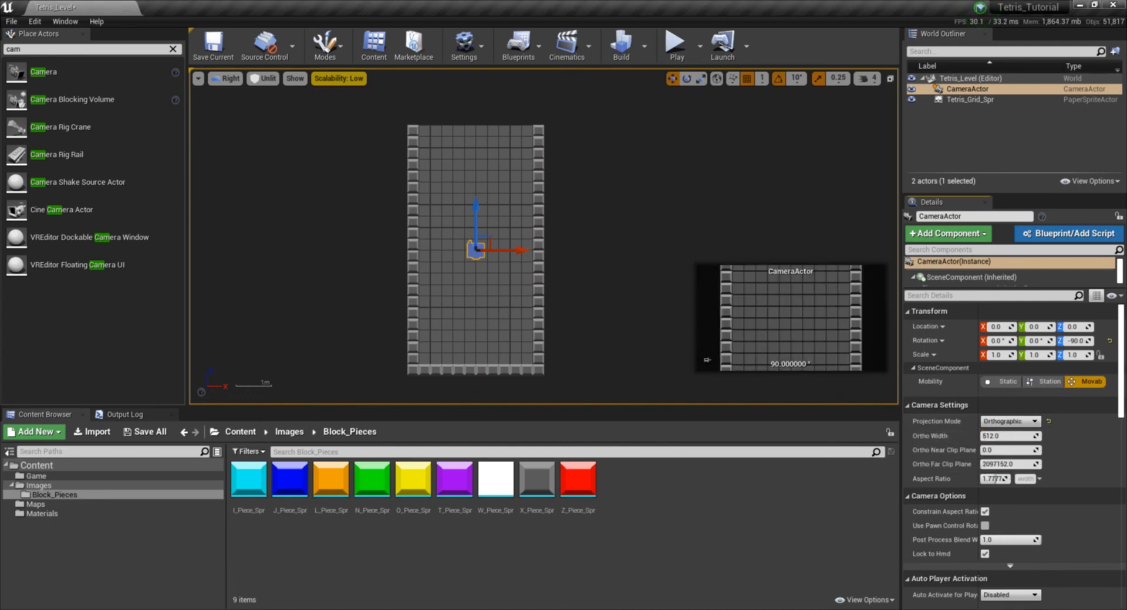
click(1012, 435)
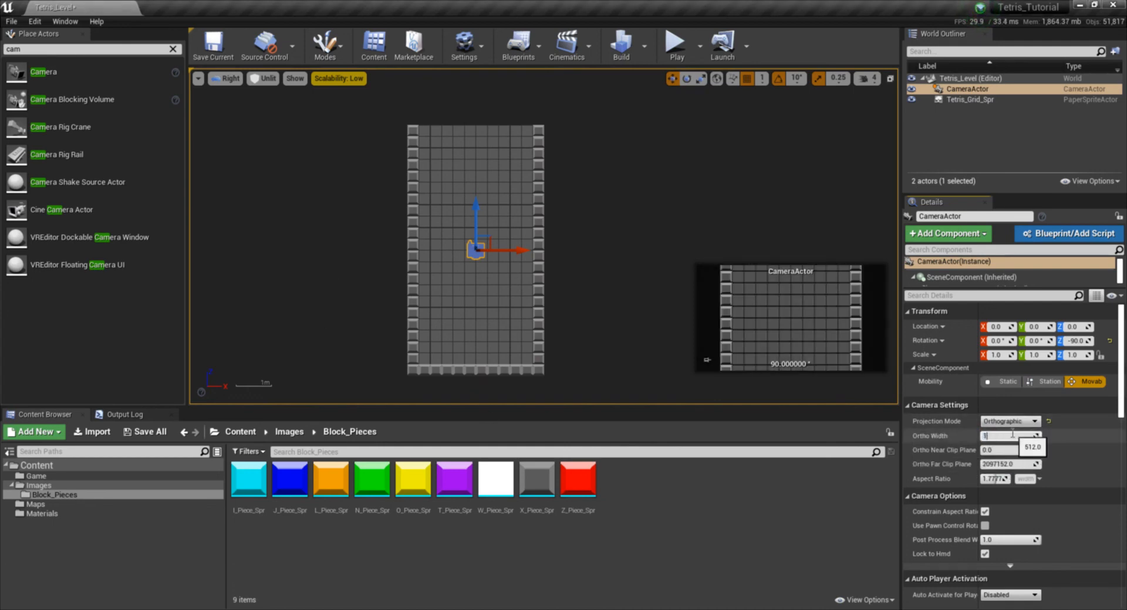
key(Return)
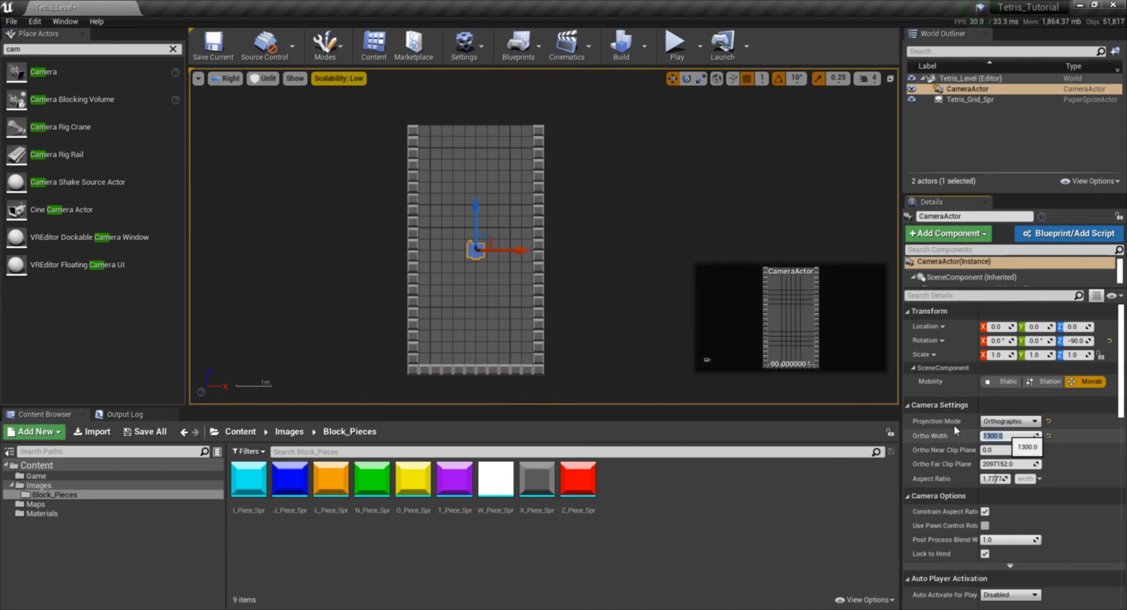
scroll(538, 242, down, 3)
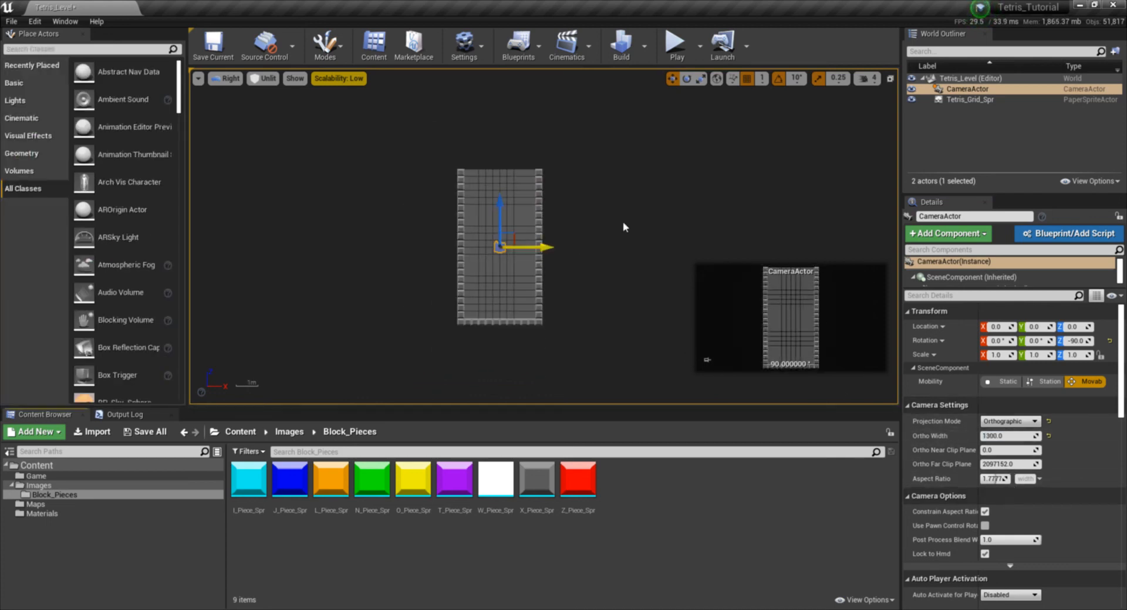